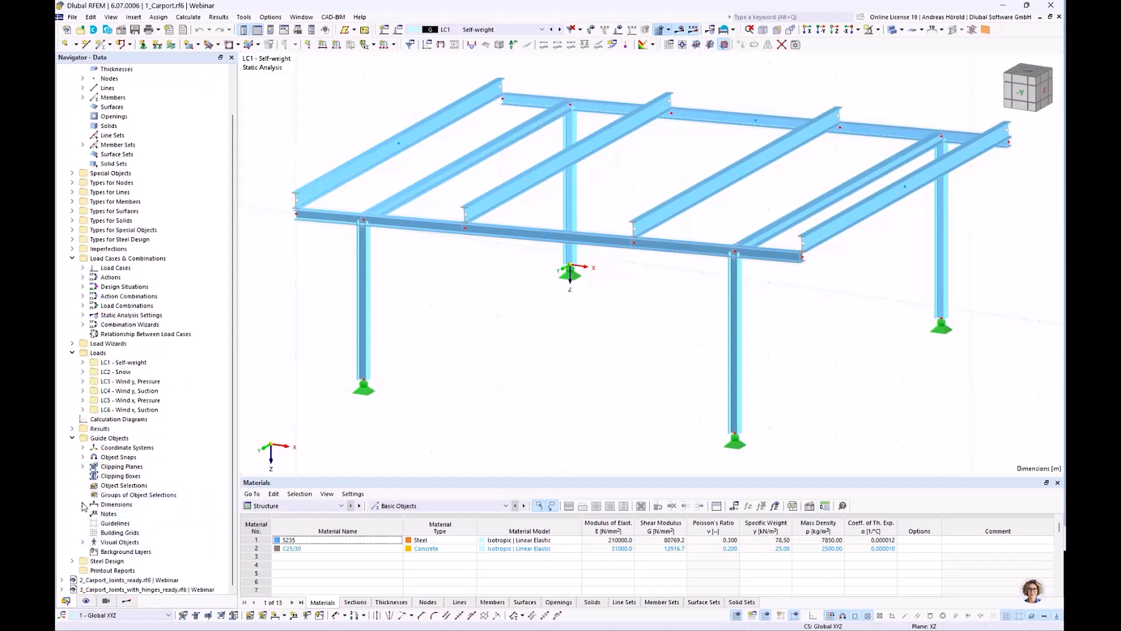
Step: Activate both car.3ds visual objects among the guide objects to show the cars under the carport
click(83, 542)
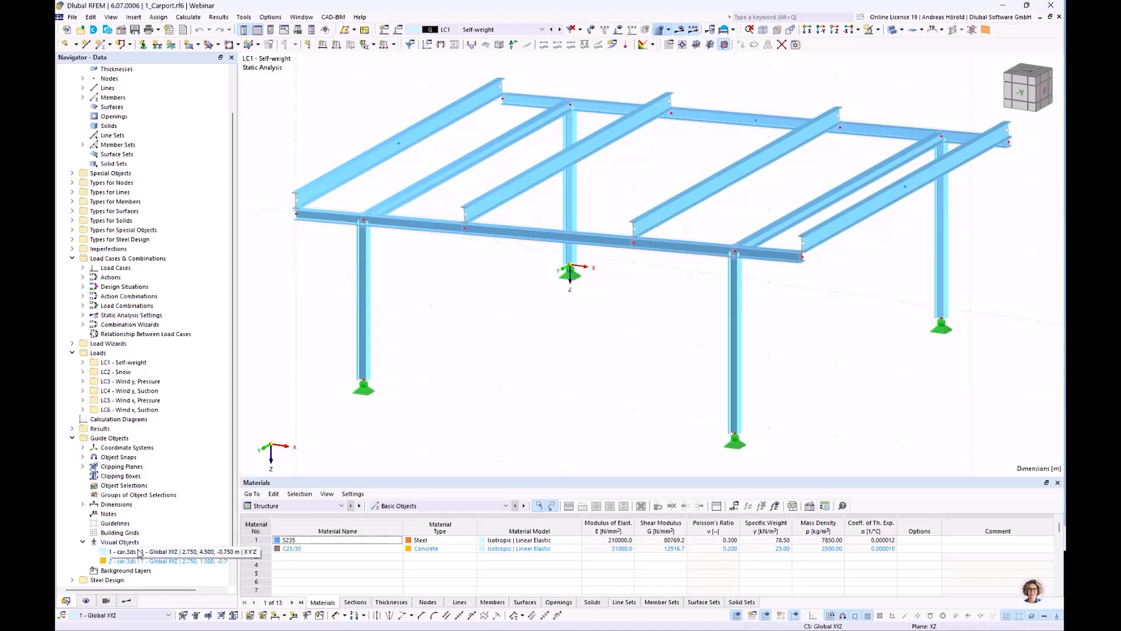
right_click(189, 551)
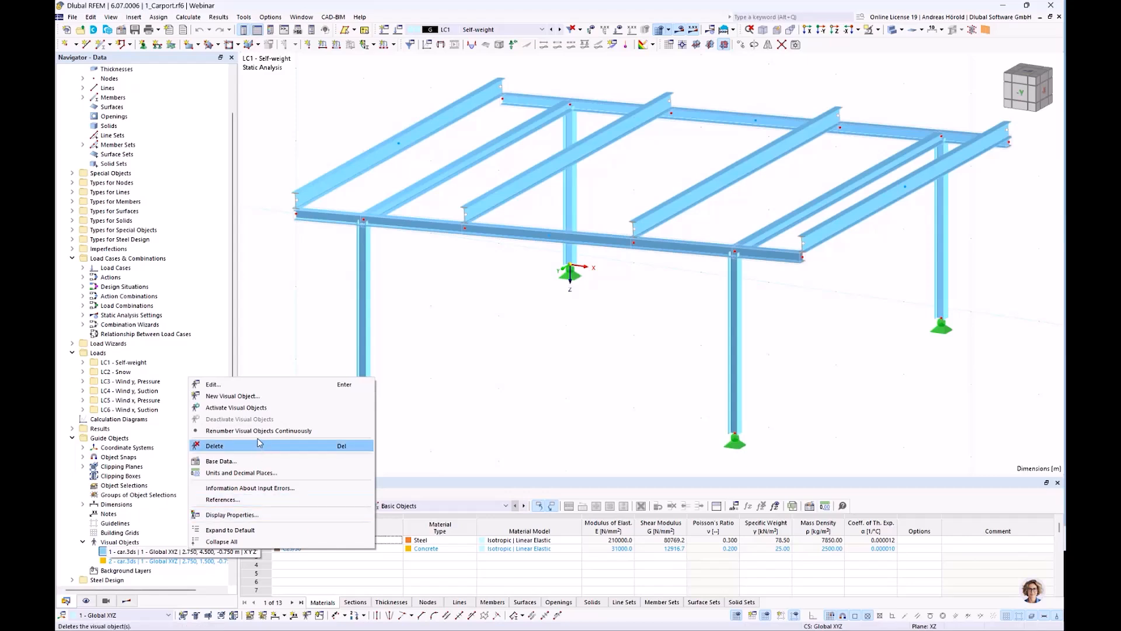
click(259, 408)
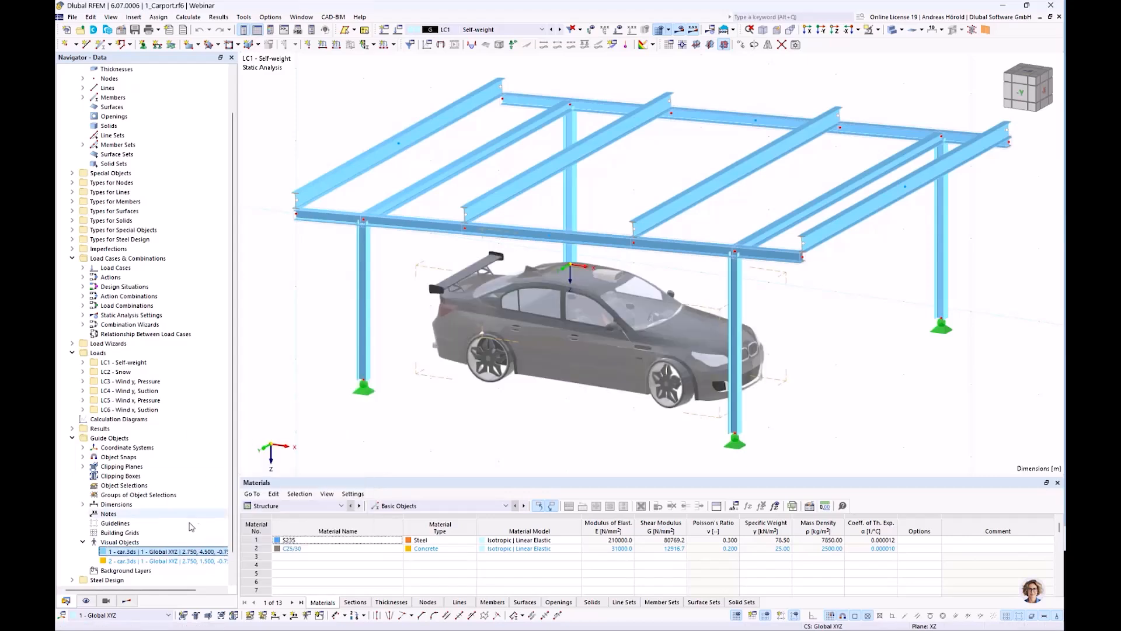
right_click(182, 561)
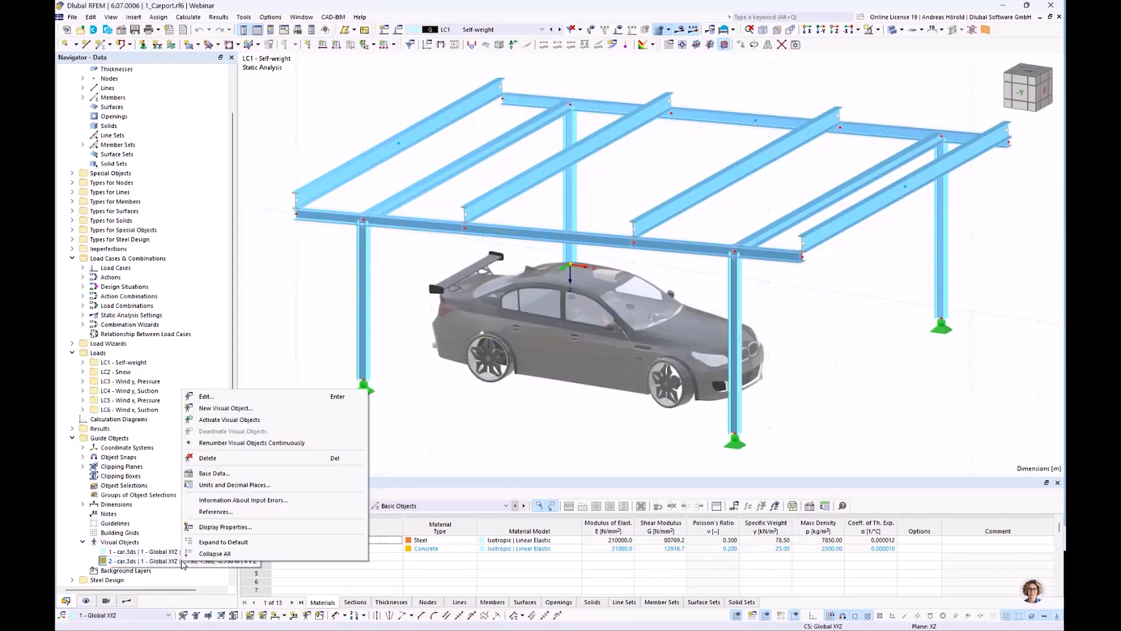
click(244, 419)
ctrl+middle_drag(473, 416, 506, 428)
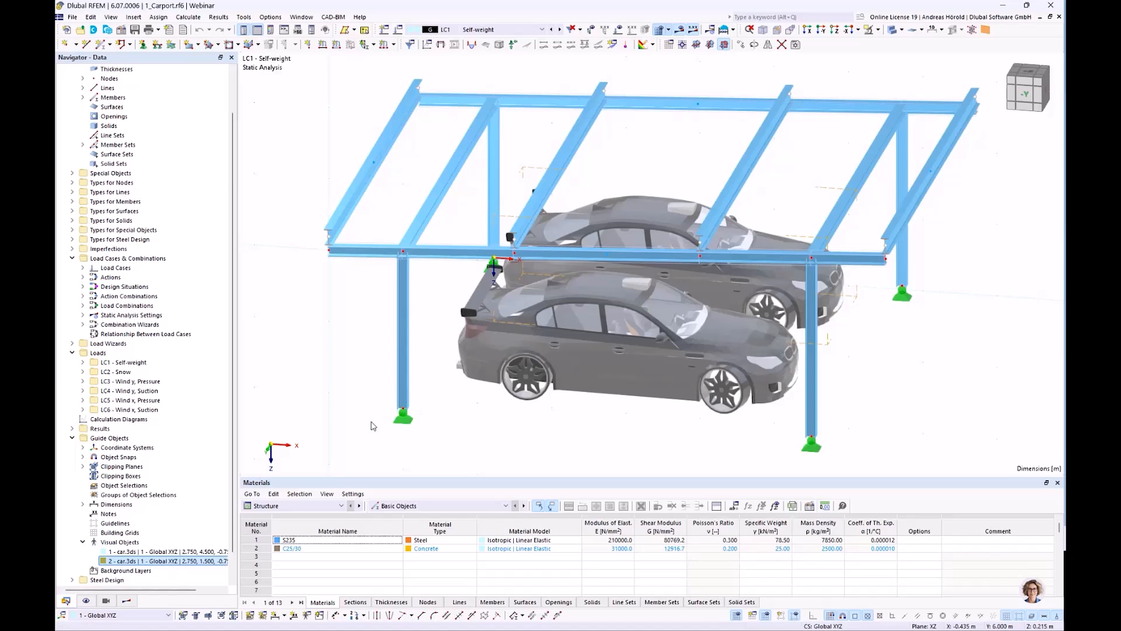
Step: Deactivate both car.3ds visual objects so that only the carport structure is displayed
click(183, 552)
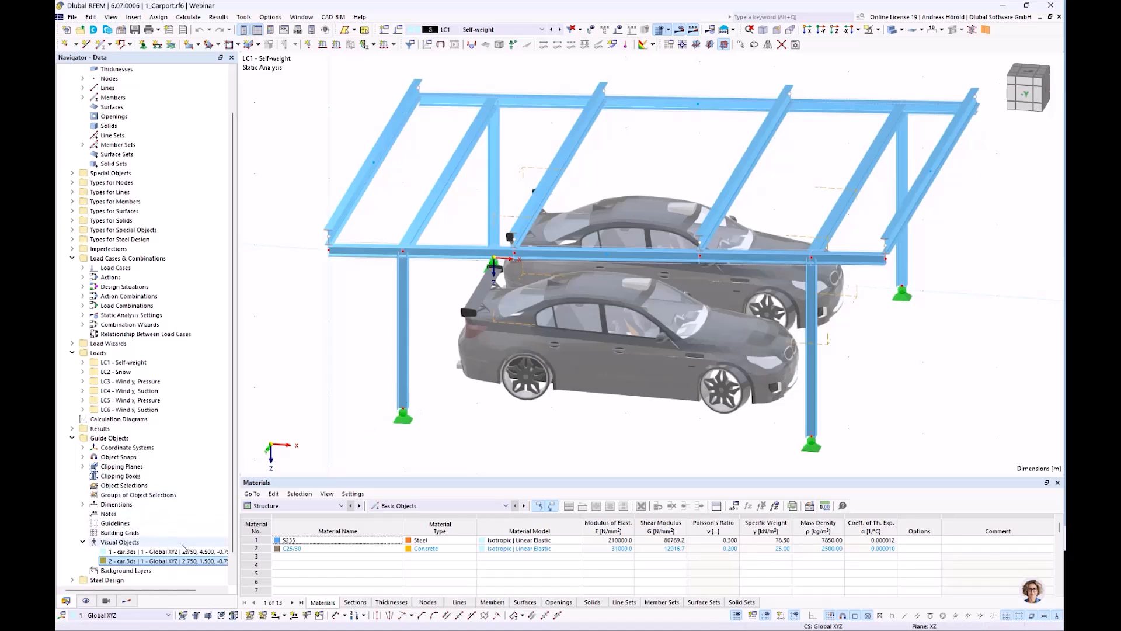
right_click(182, 552)
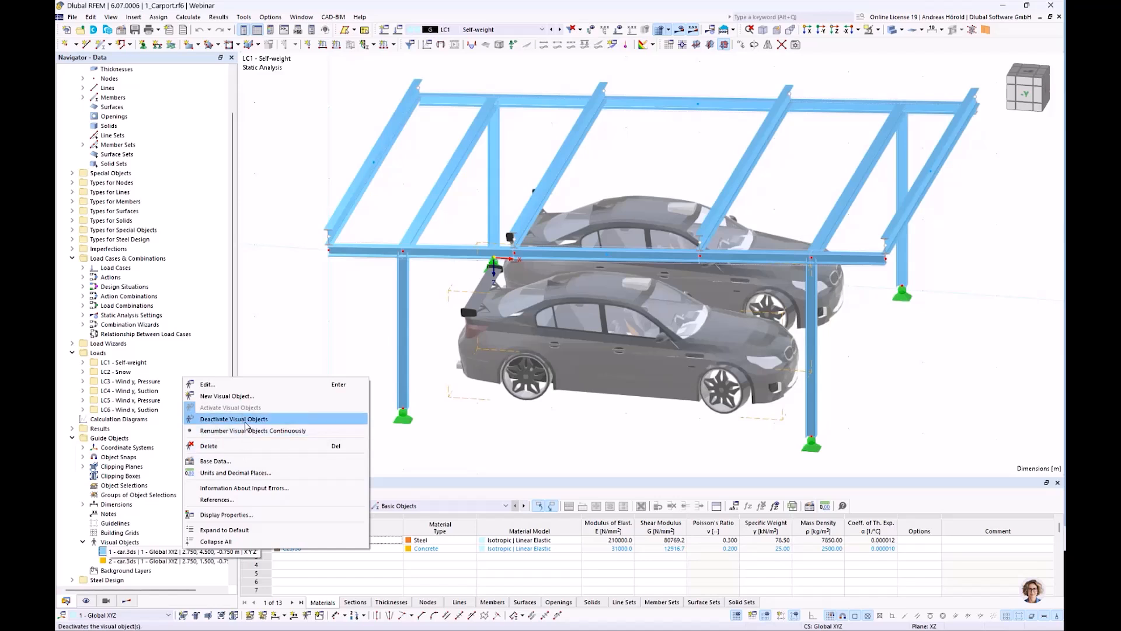
click(247, 426)
right_click(183, 562)
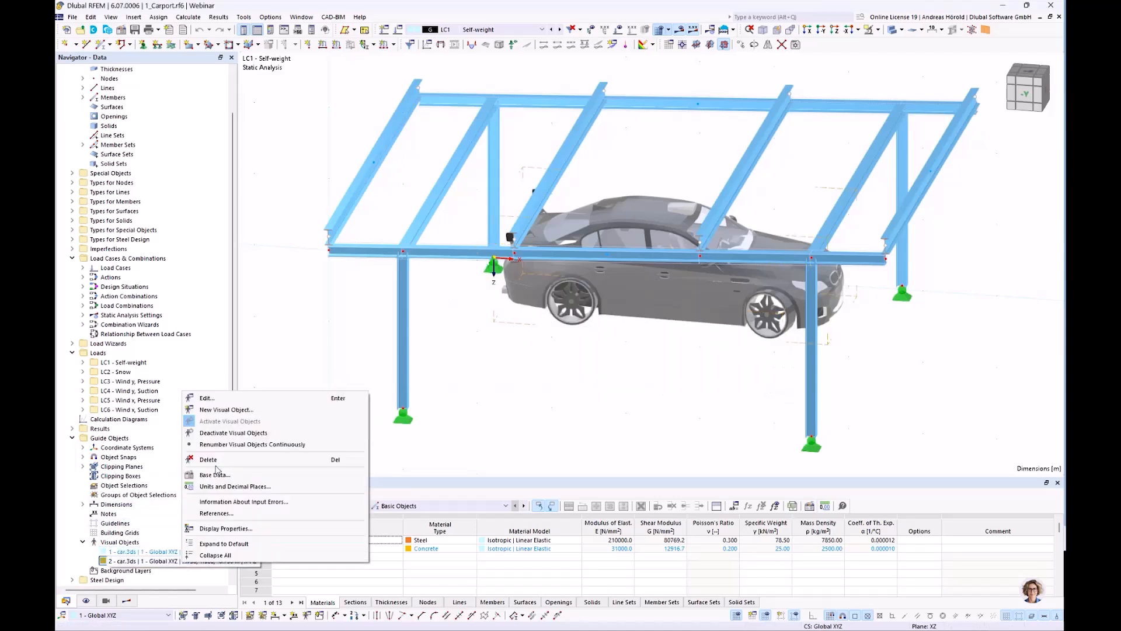
click(232, 433)
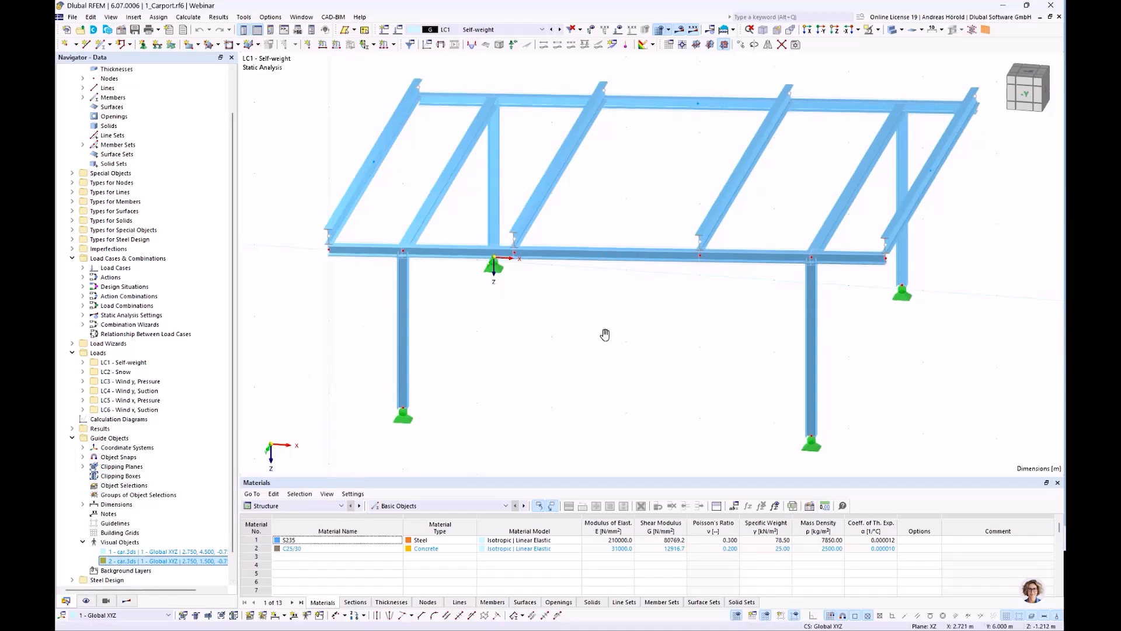
Step: Display the loads on the carport and step through load cases LC1 Self-weight to LC6 Wind x, Suction
click(620, 35)
middle_drag(588, 328, 589, 344)
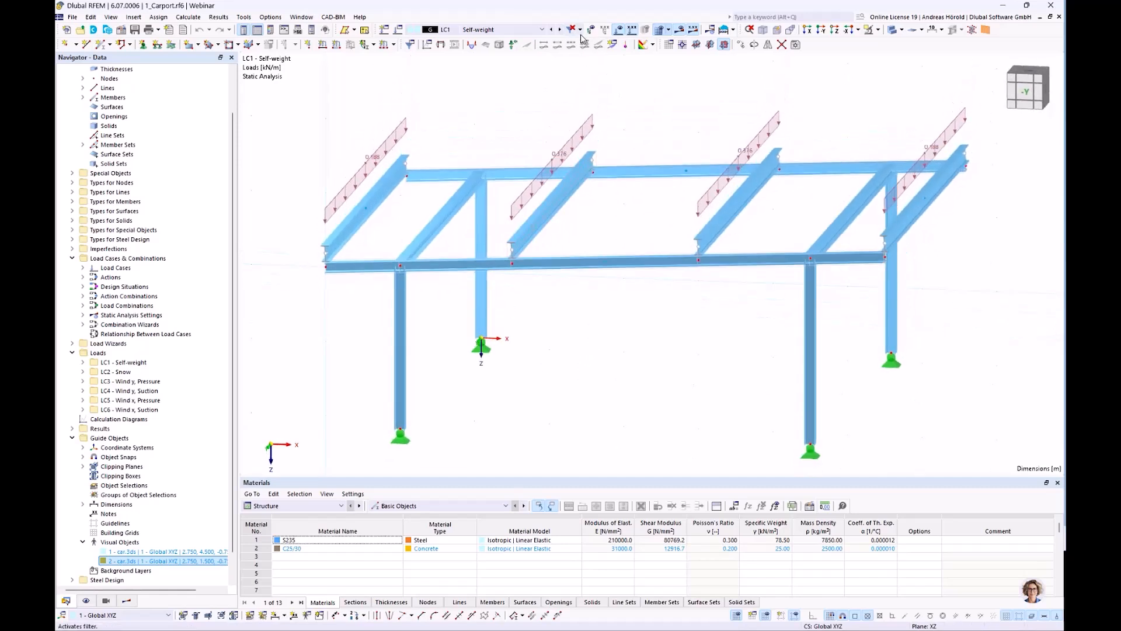
click(560, 29)
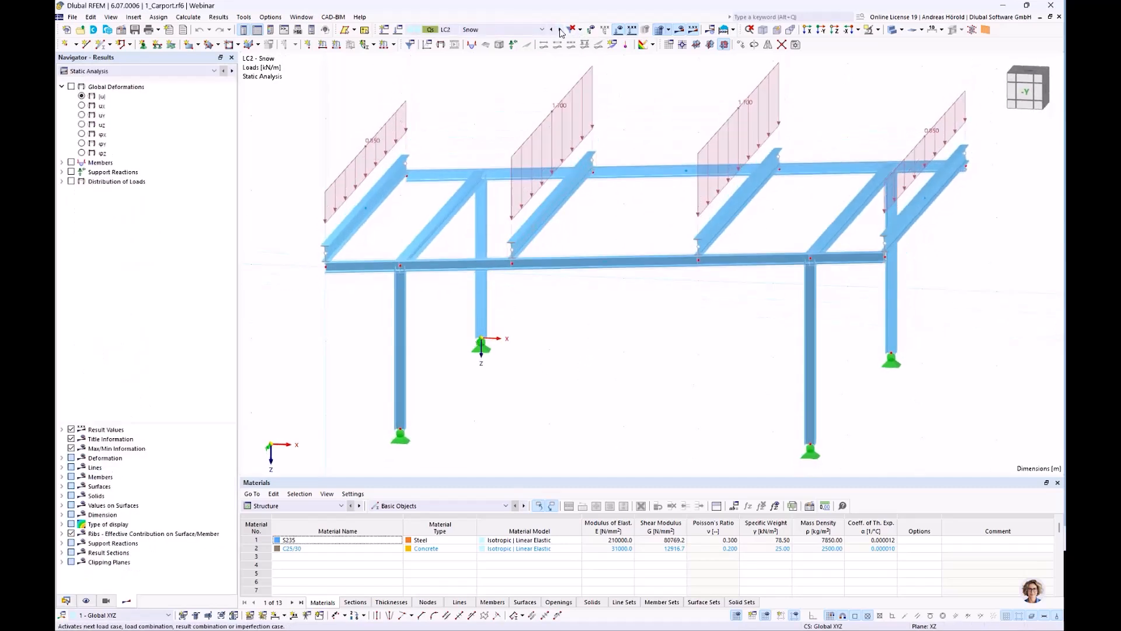
click(560, 30)
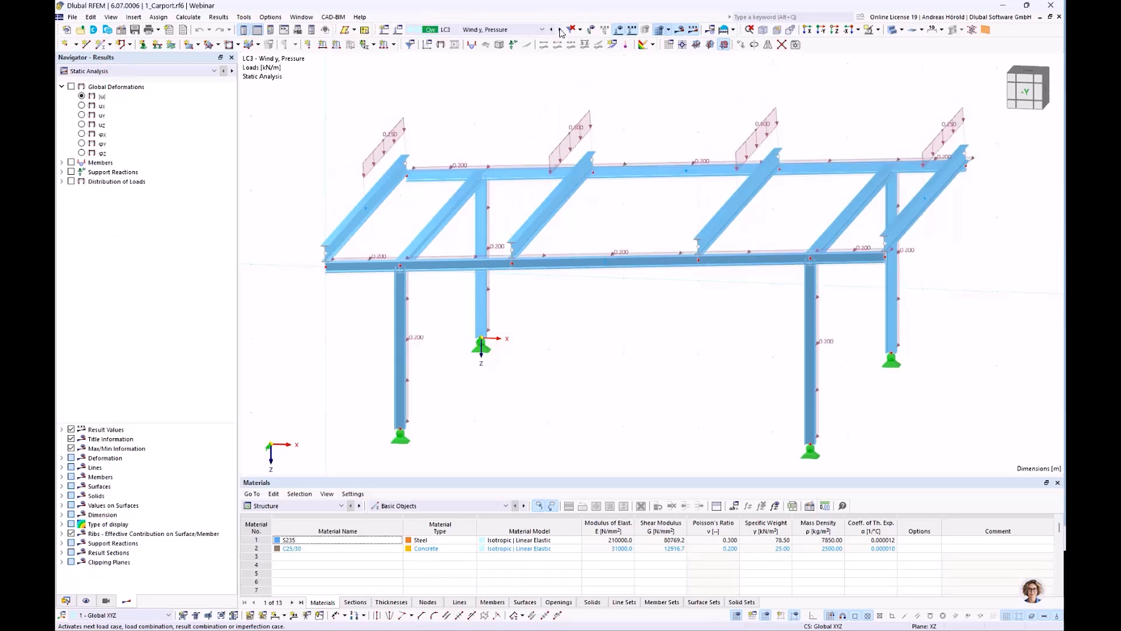
click(560, 30)
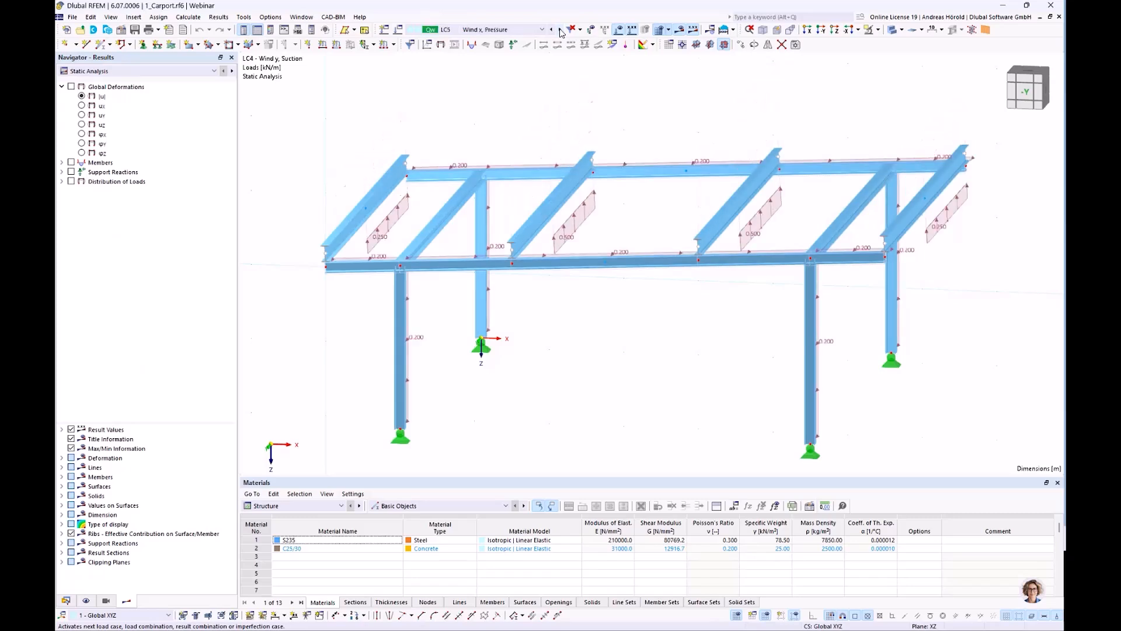
click(560, 30)
click(560, 30)
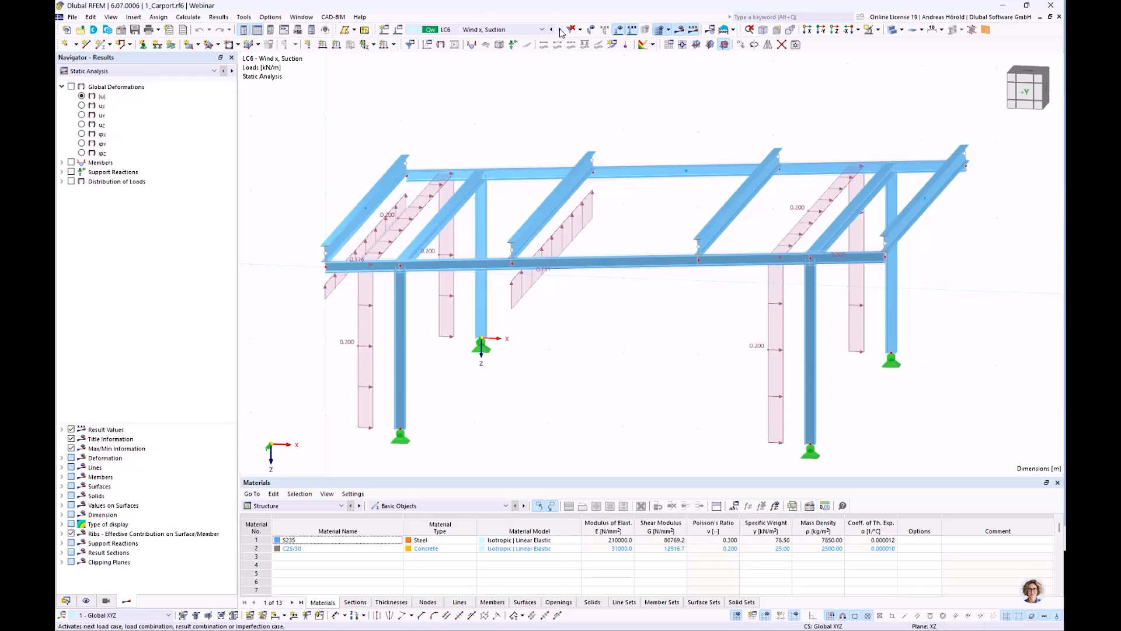
Step: Review the list of design situations and ULS, SLS and EQU load combinations, keeping LC6 as the current load case
click(542, 30)
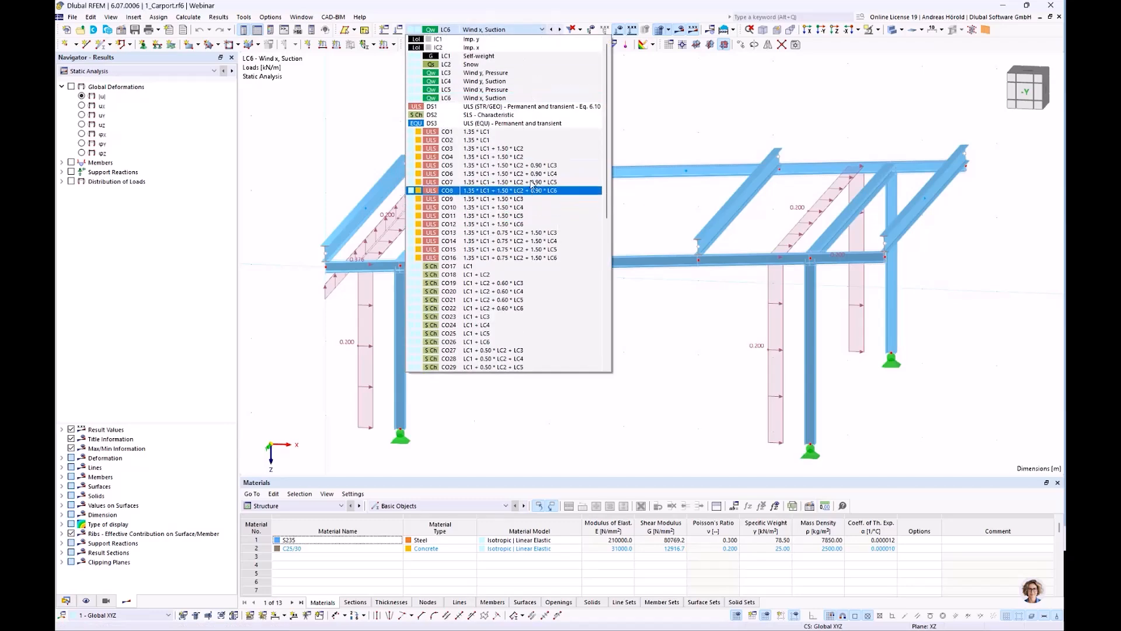
scroll(532, 184, down, 3)
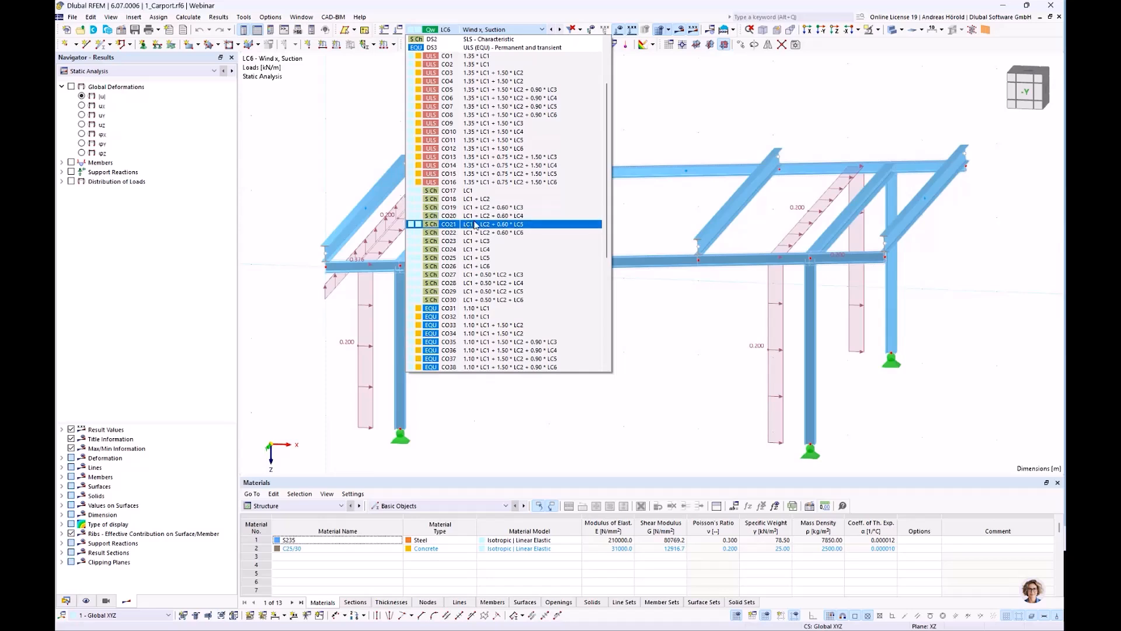
scroll(476, 225, down, 8)
scroll(476, 225, up, 5)
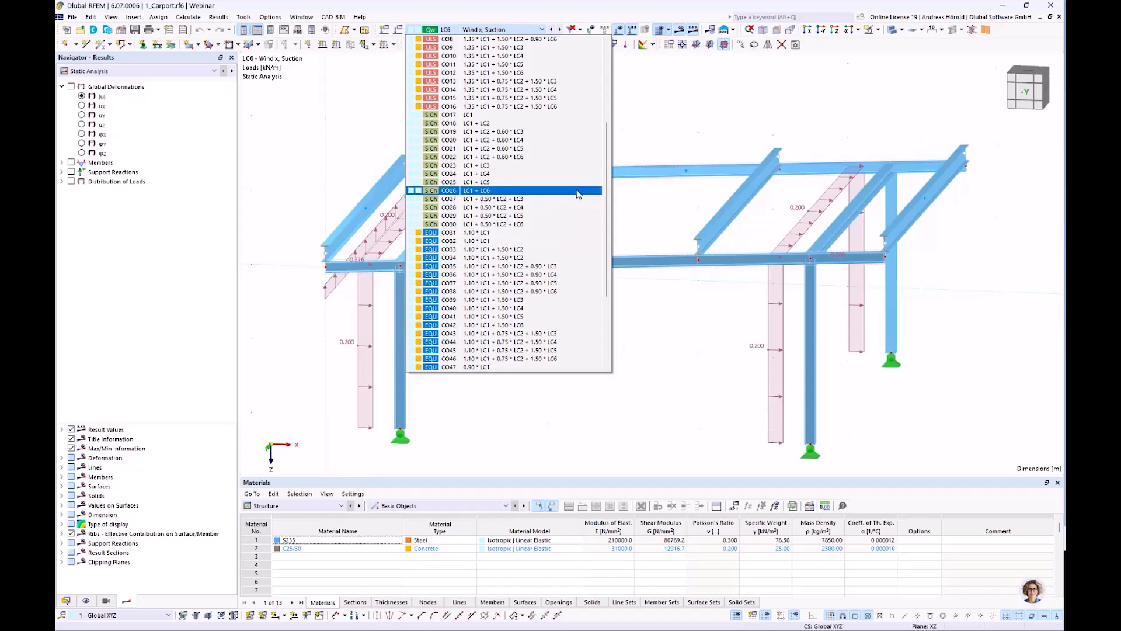
click(647, 211)
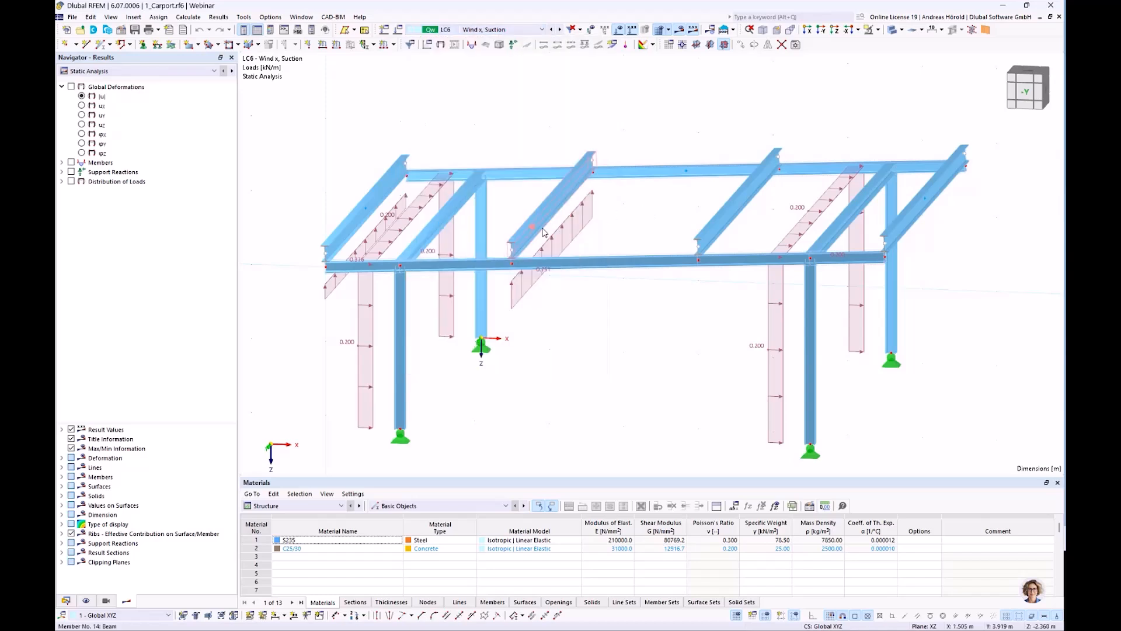
Step: Show the Steel Design results in an enlarged table and examine the design ratios by member
click(309, 505)
click(271, 573)
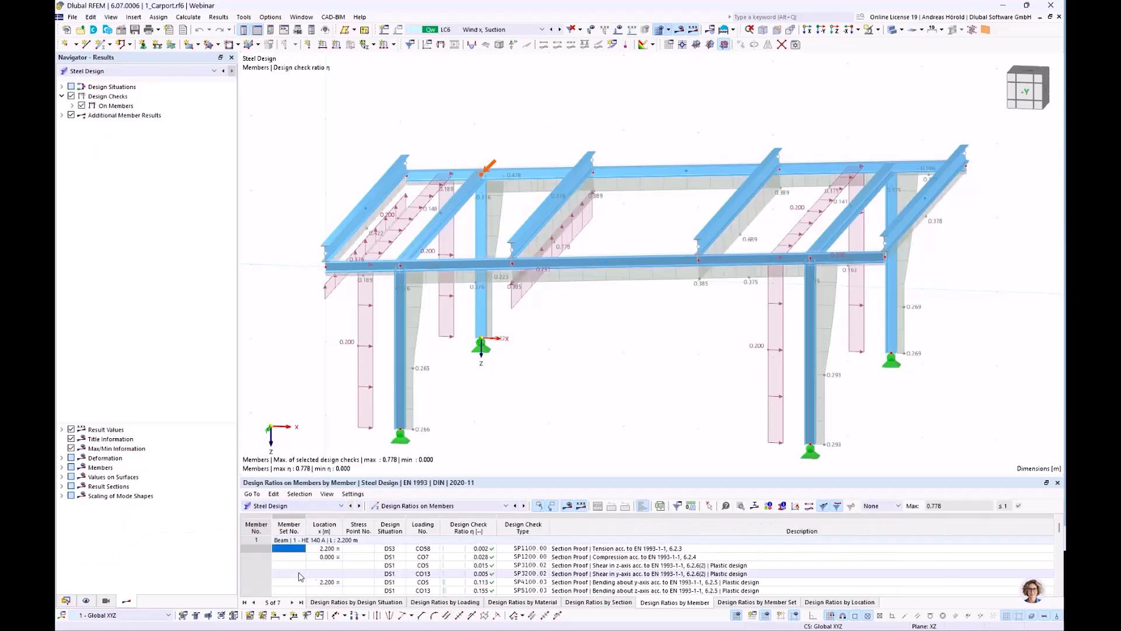
drag(552, 478, 552, 447)
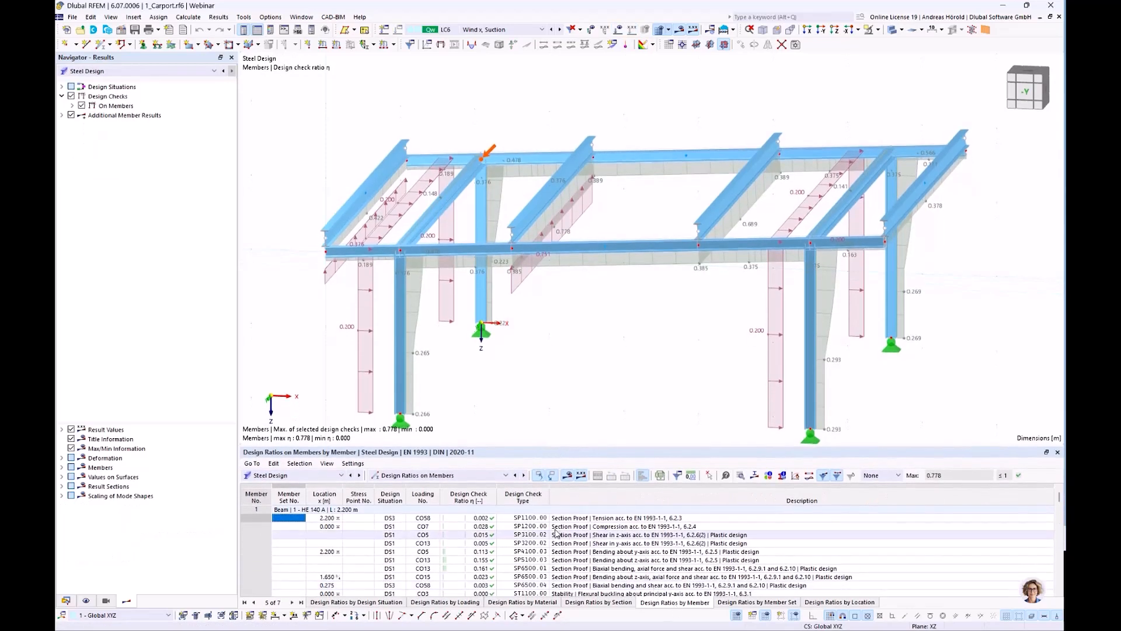
scroll(532, 529, down, 6)
scroll(533, 529, down, 4)
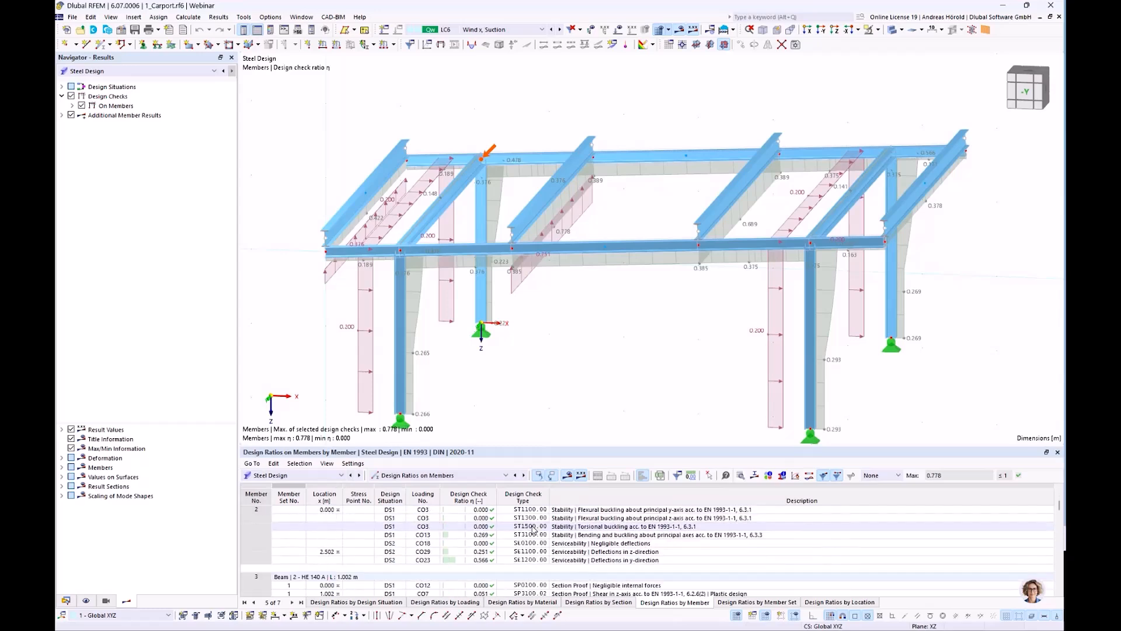
scroll(533, 529, down, 8)
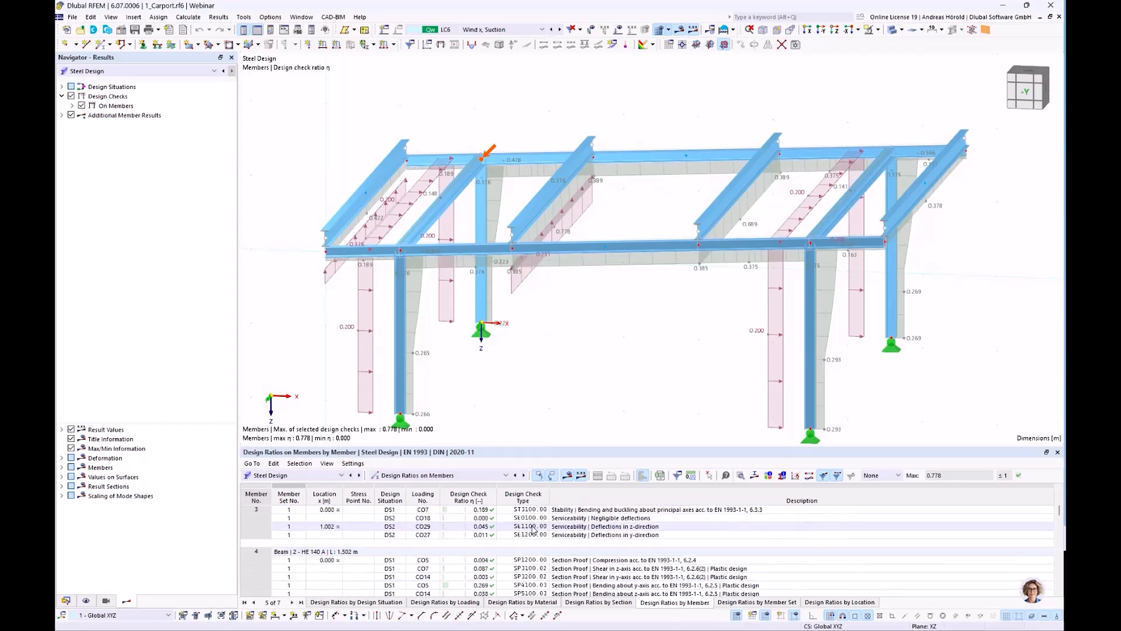
scroll(533, 529, down, 10)
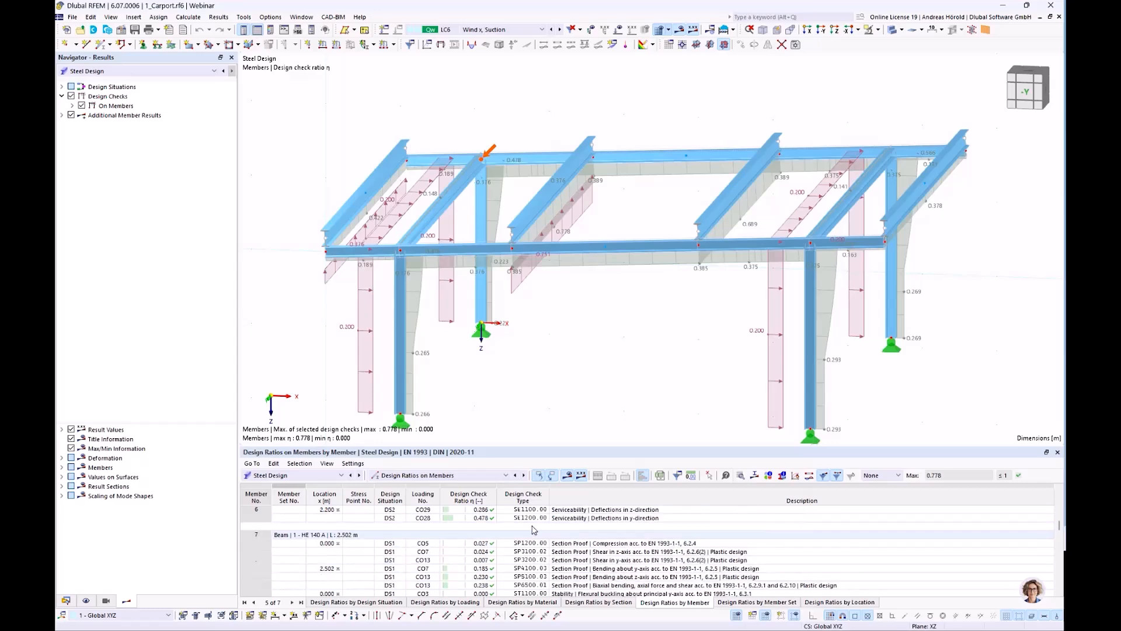
scroll(532, 529, down, 6)
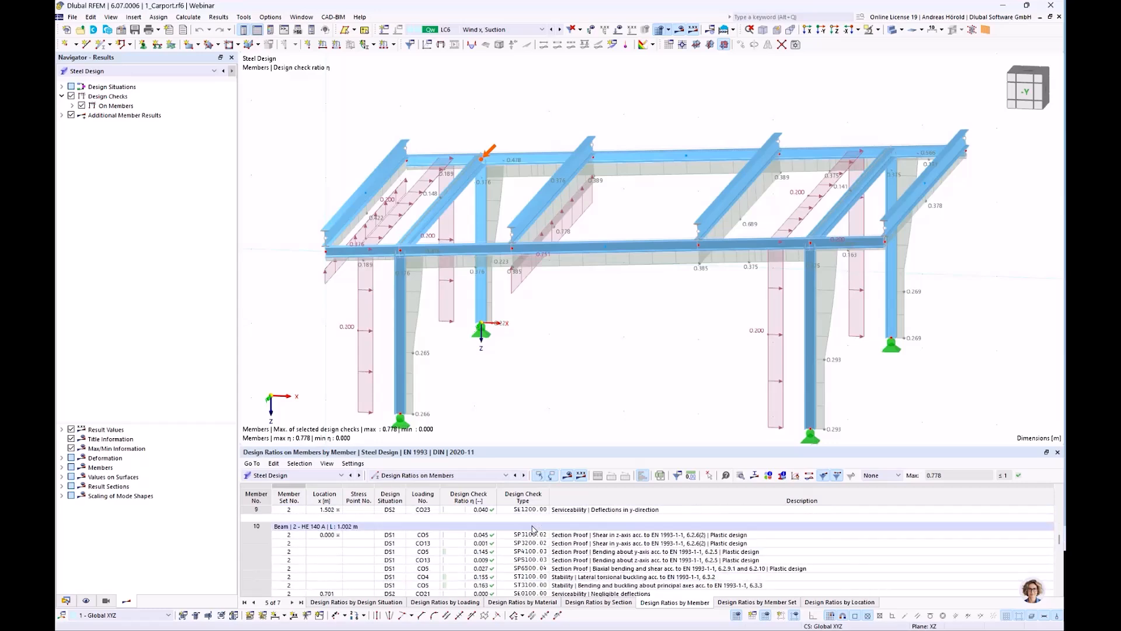
scroll(533, 529, up, 20)
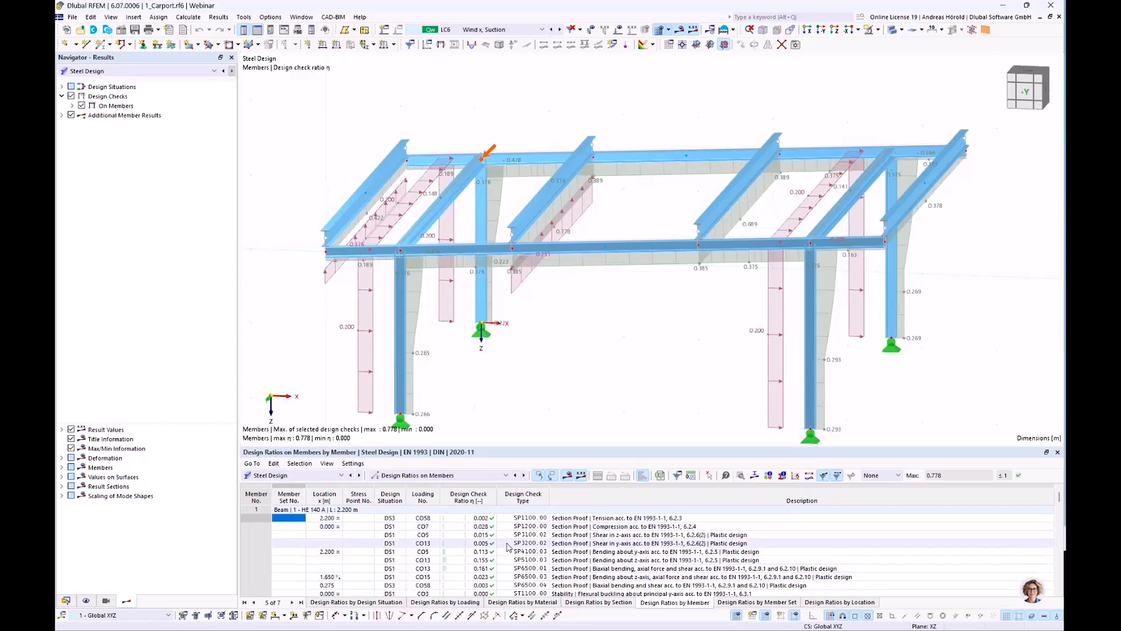
Step: Return the table to the Structure basic objects and the results display to Static Analysis, and clear the object selection
click(290, 476)
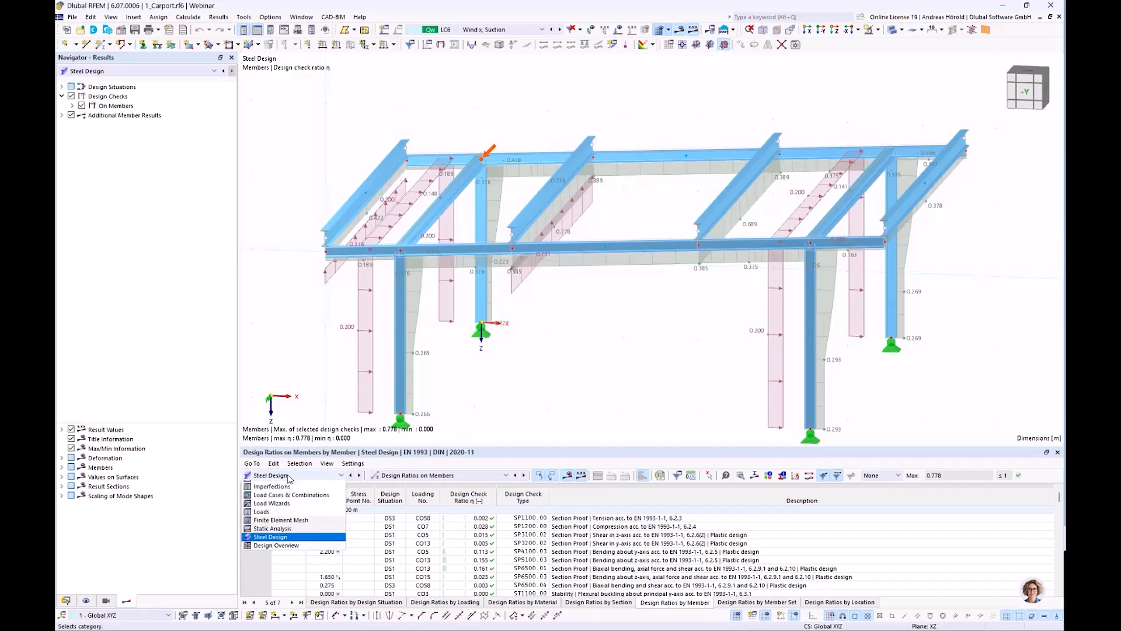
click(274, 485)
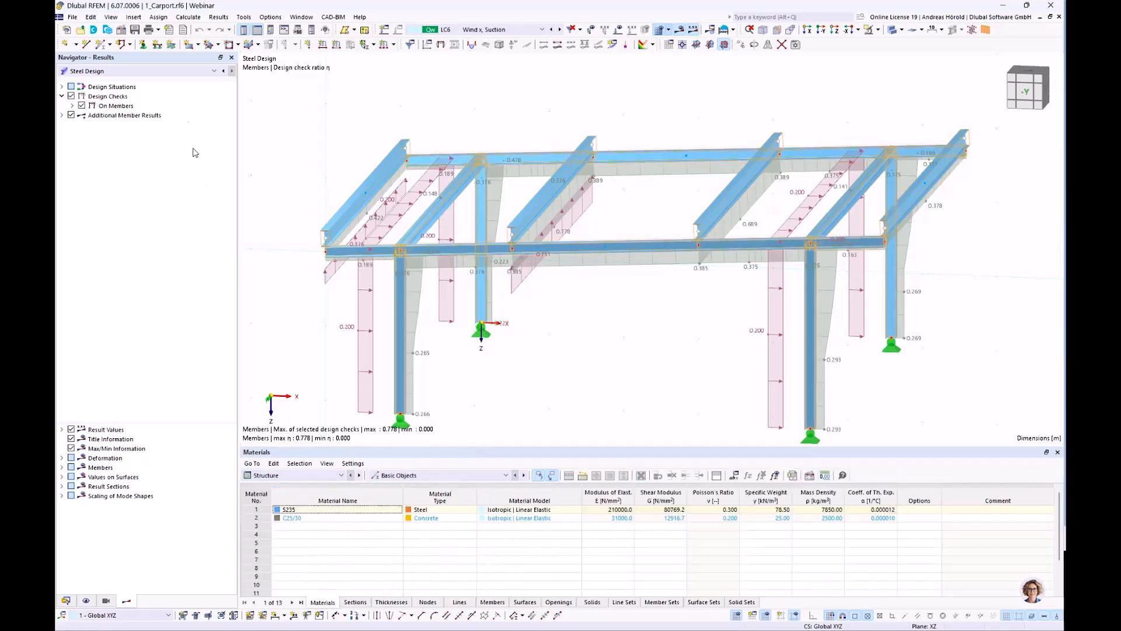
click(164, 75)
click(165, 86)
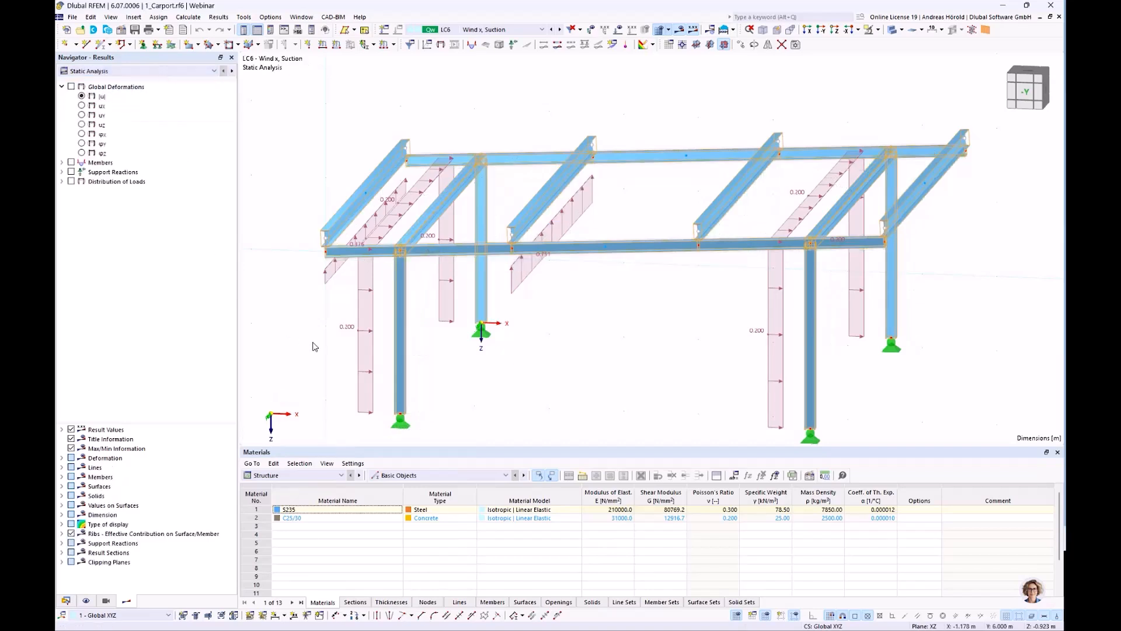
click(596, 355)
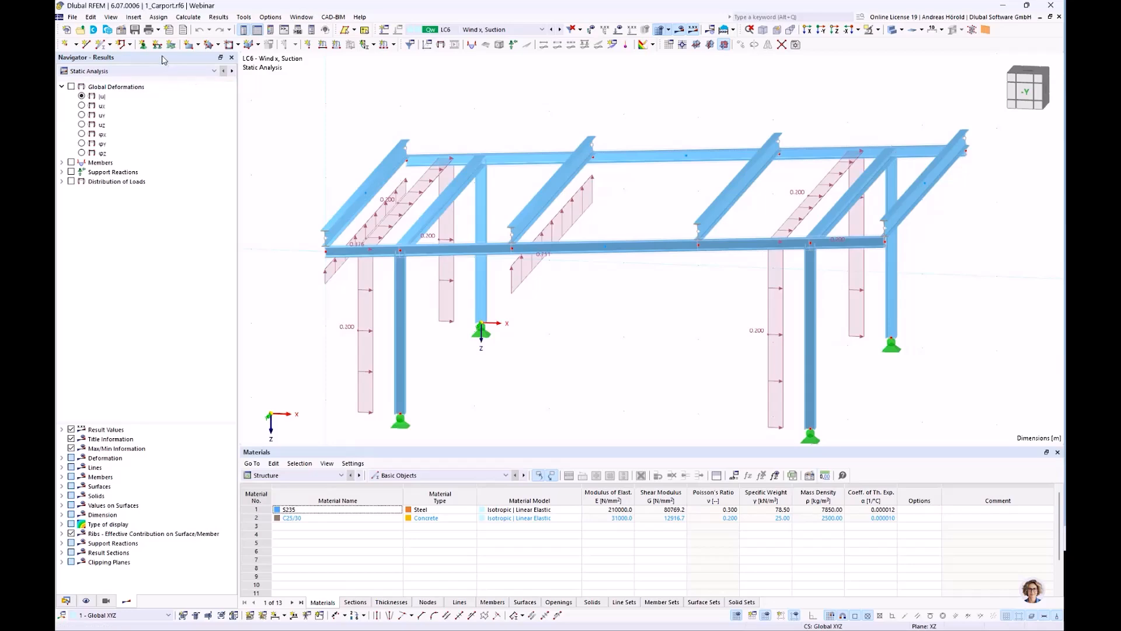
Step: Review the activated add-ons and the design and steel joint standards in the model's base data, and accept the settings
click(122, 31)
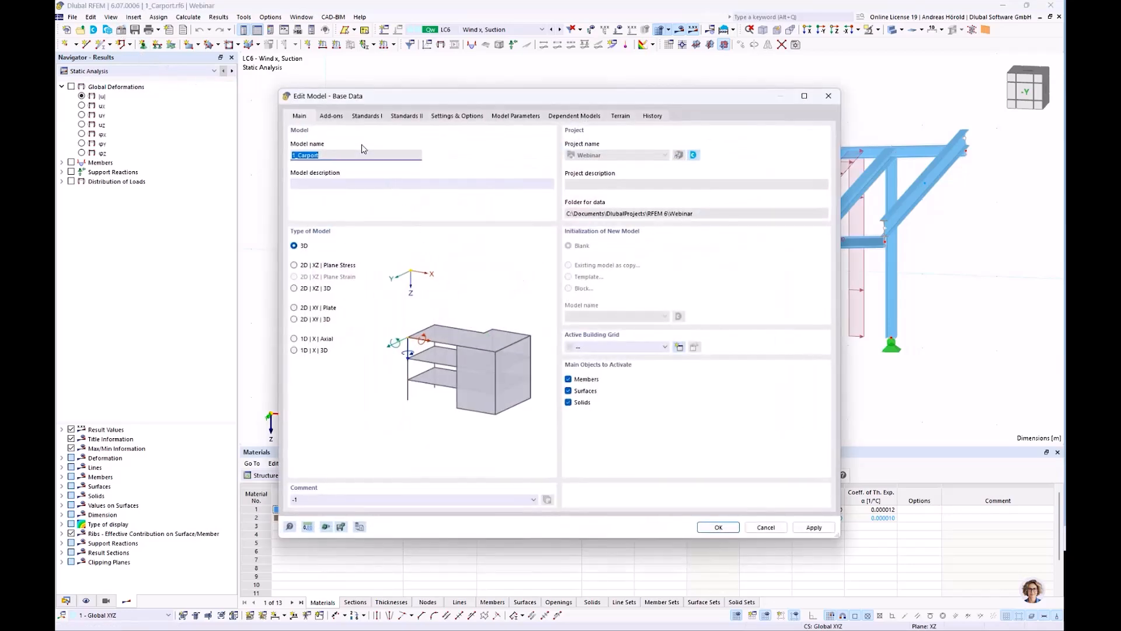
click(331, 116)
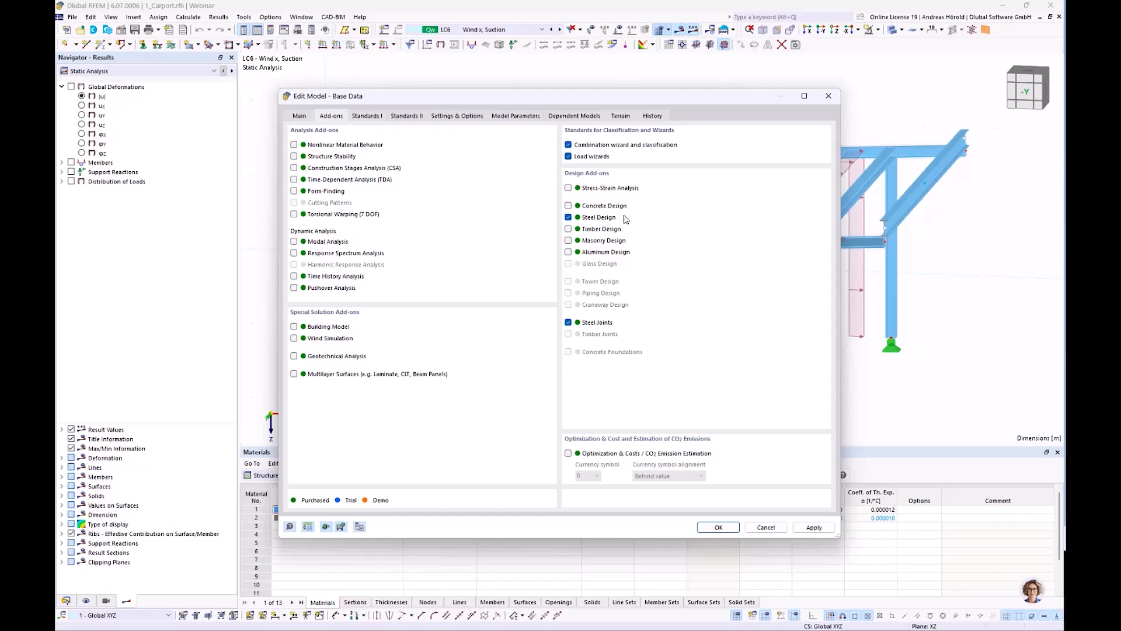
drag(654, 99, 462, 91)
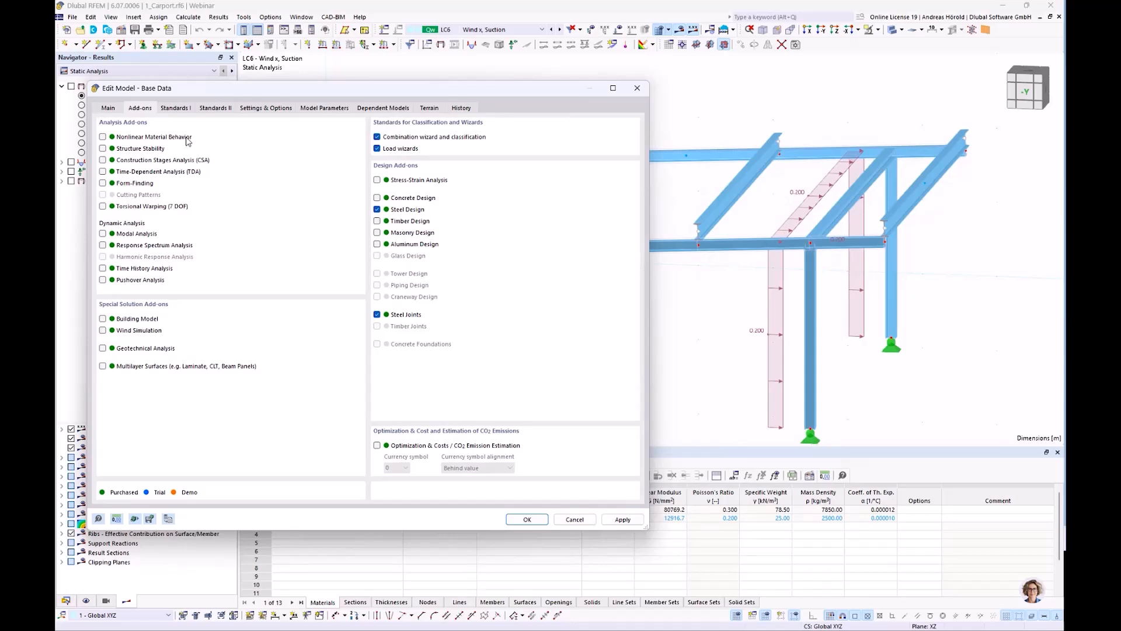
click(176, 108)
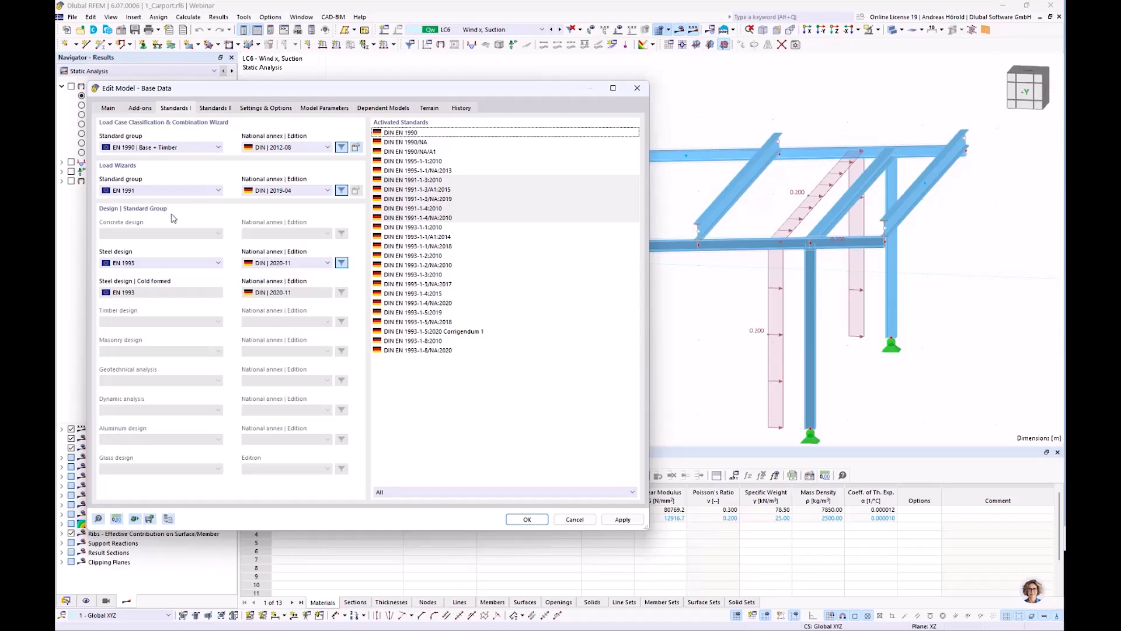
click(221, 107)
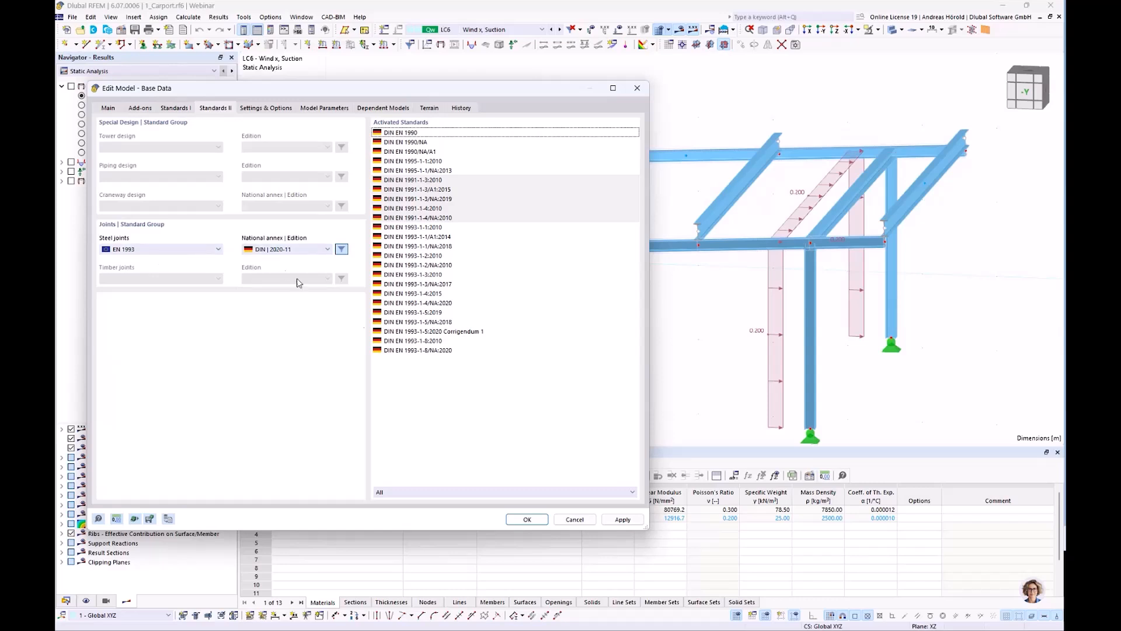
click(527, 520)
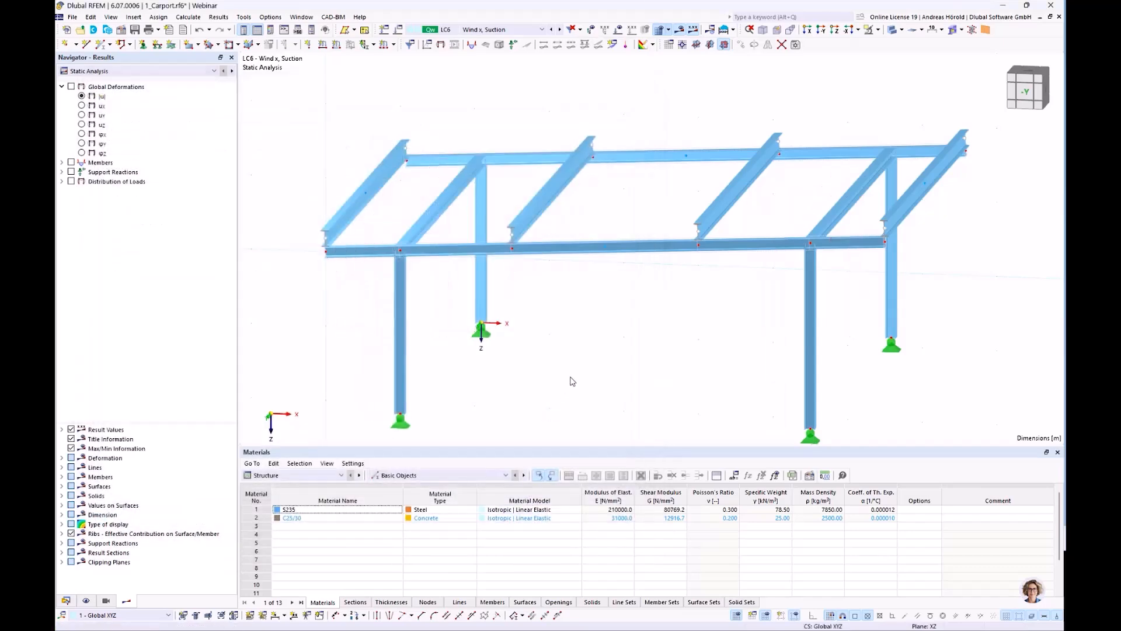
Step: Create a steel joint at the base of the front-left column (node 7) and review its assigned member
scroll(572, 381, down, 1)
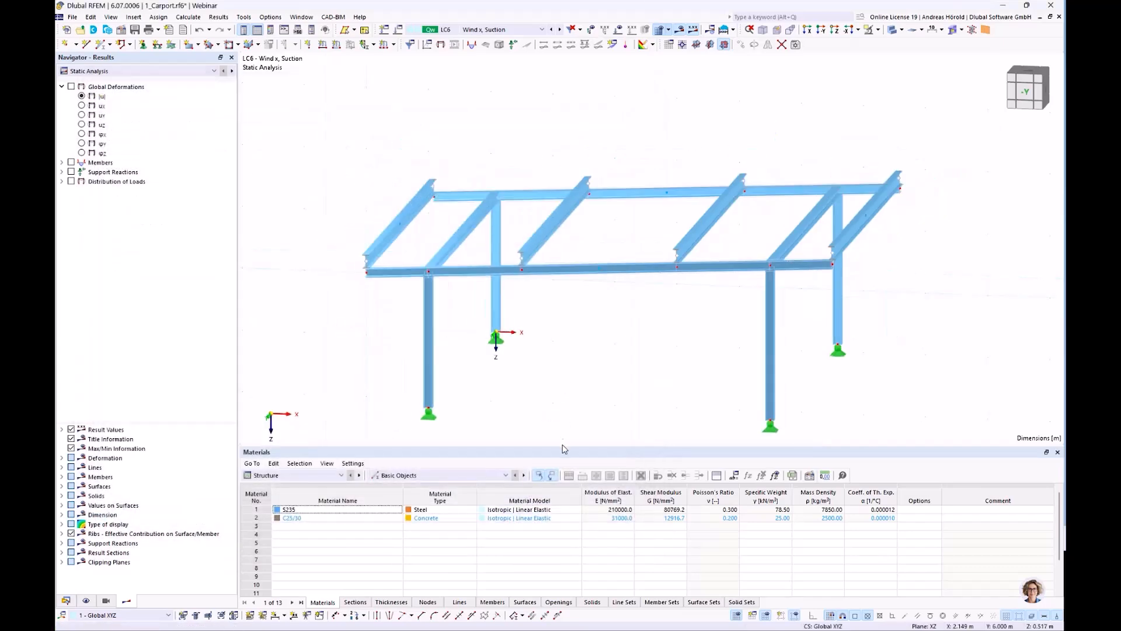
ctrl+middle_drag(554, 380, 564, 335)
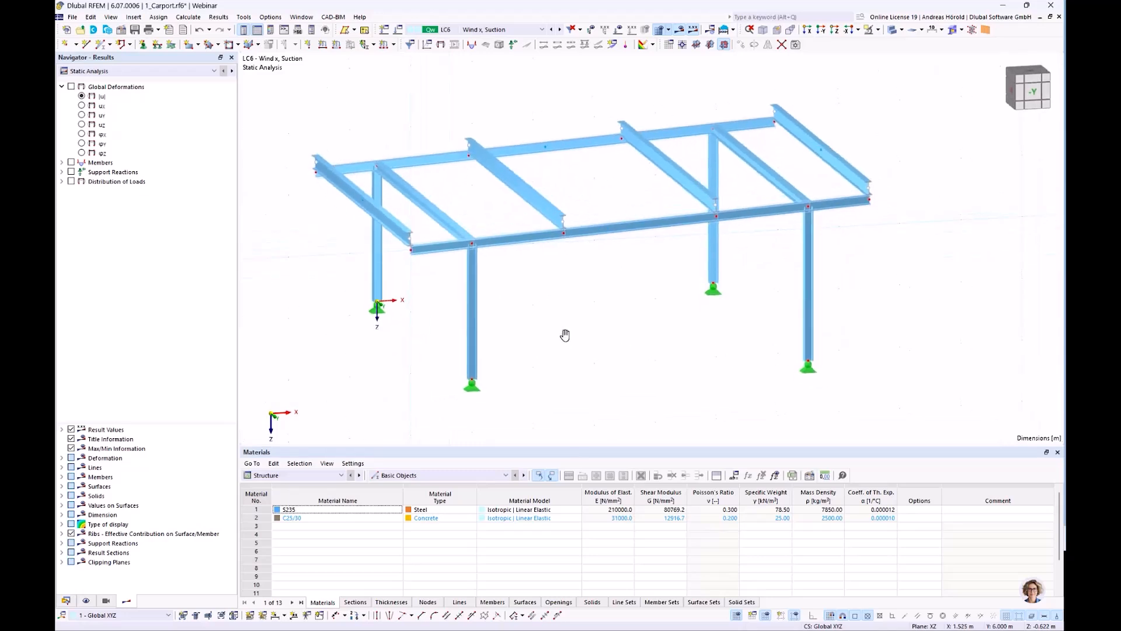
right_click(473, 383)
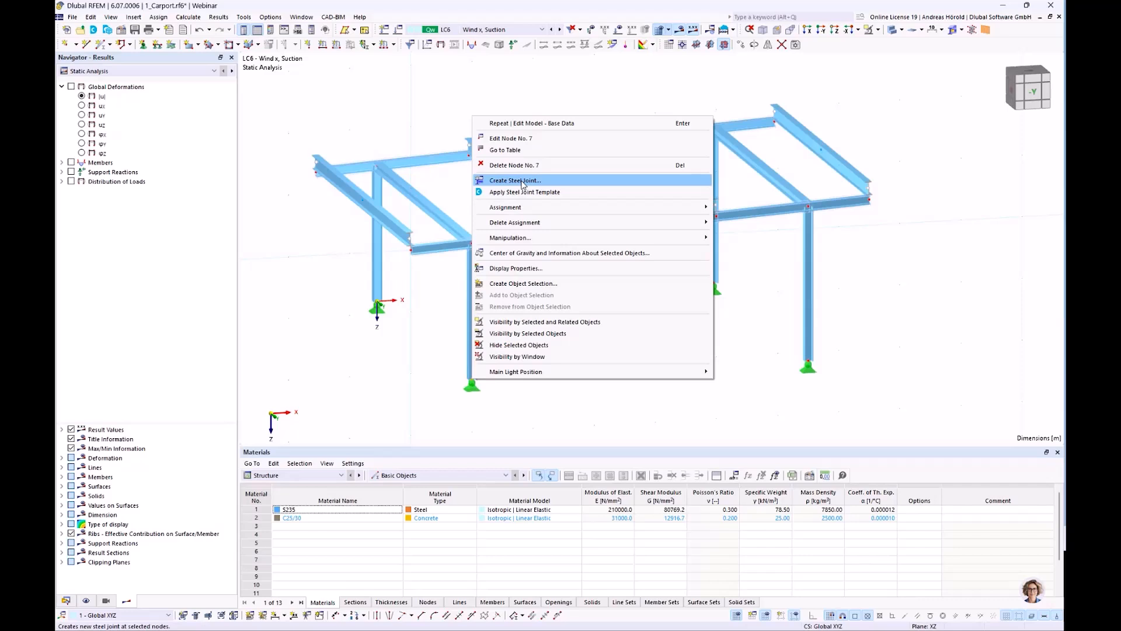
click(523, 182)
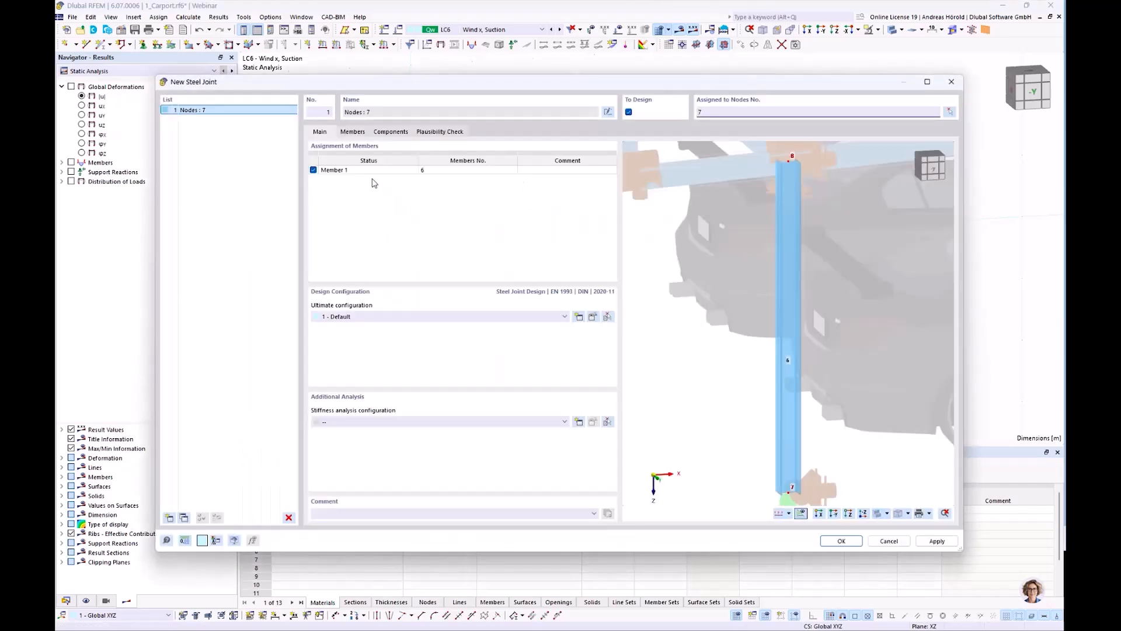
click(353, 132)
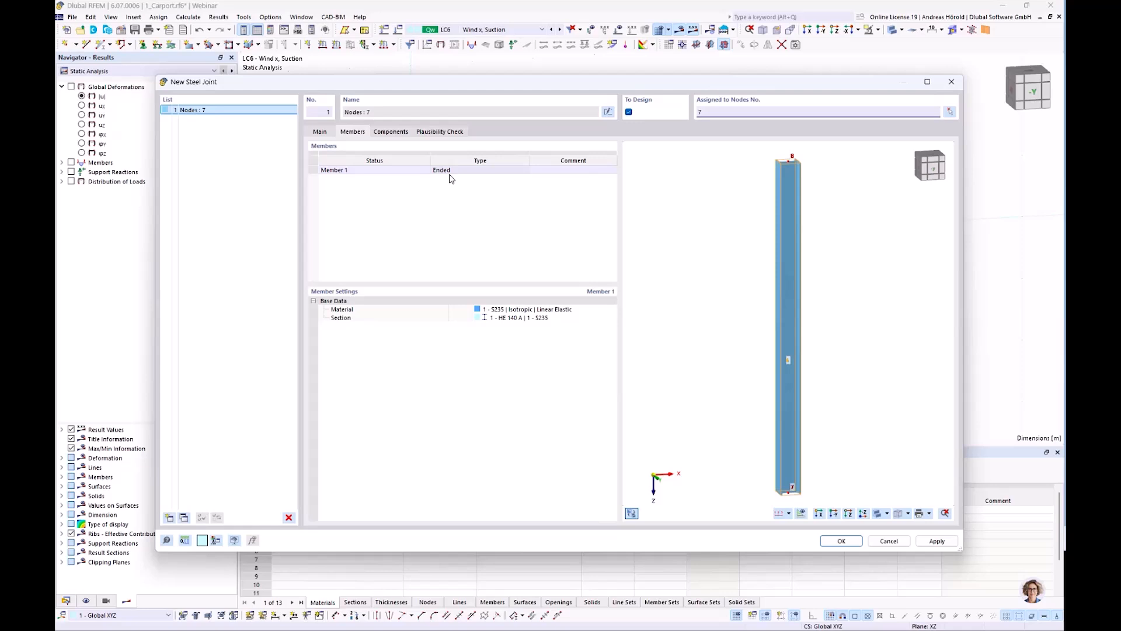
Step: Examine the default ultimate configuration's design parameters, including the plastic strain limits for plates and welds, and leave without saving
click(318, 133)
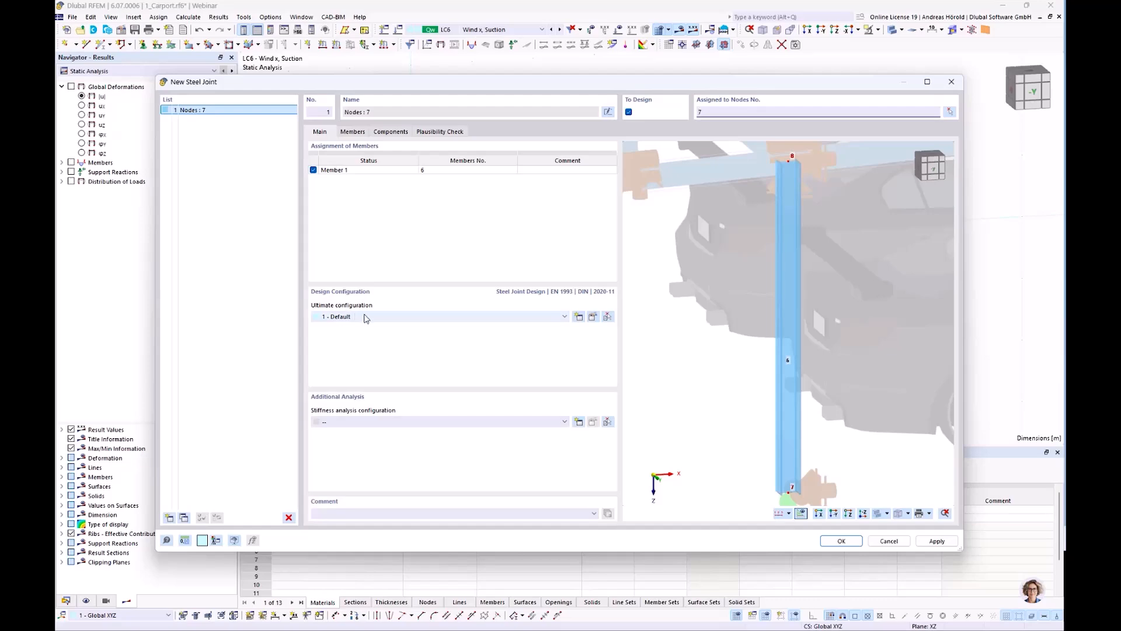
click(592, 316)
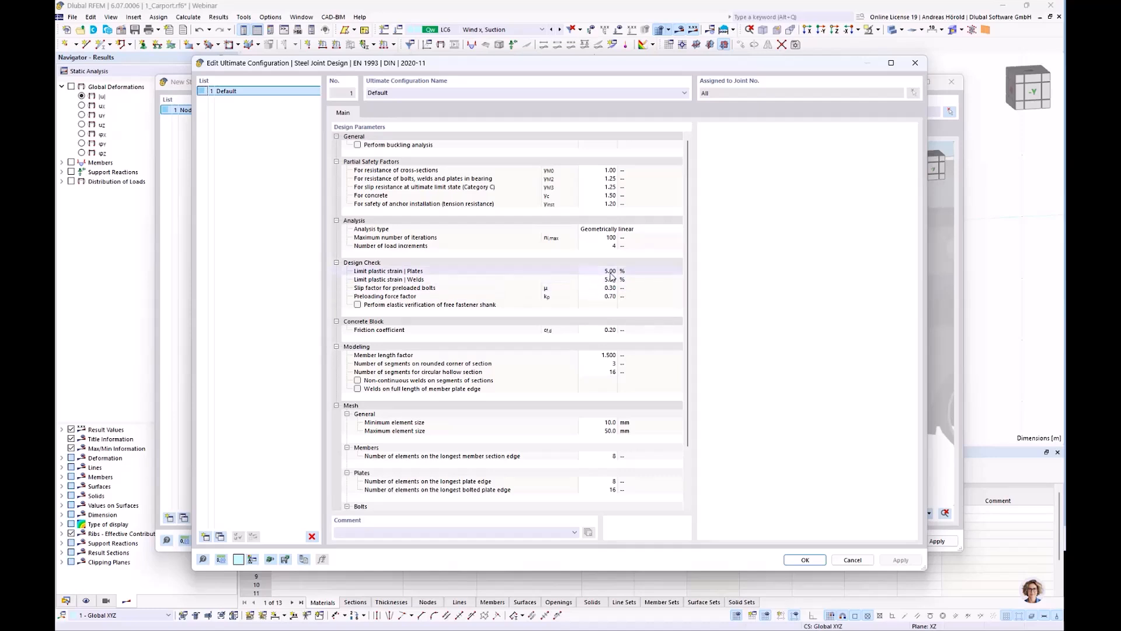
click(611, 279)
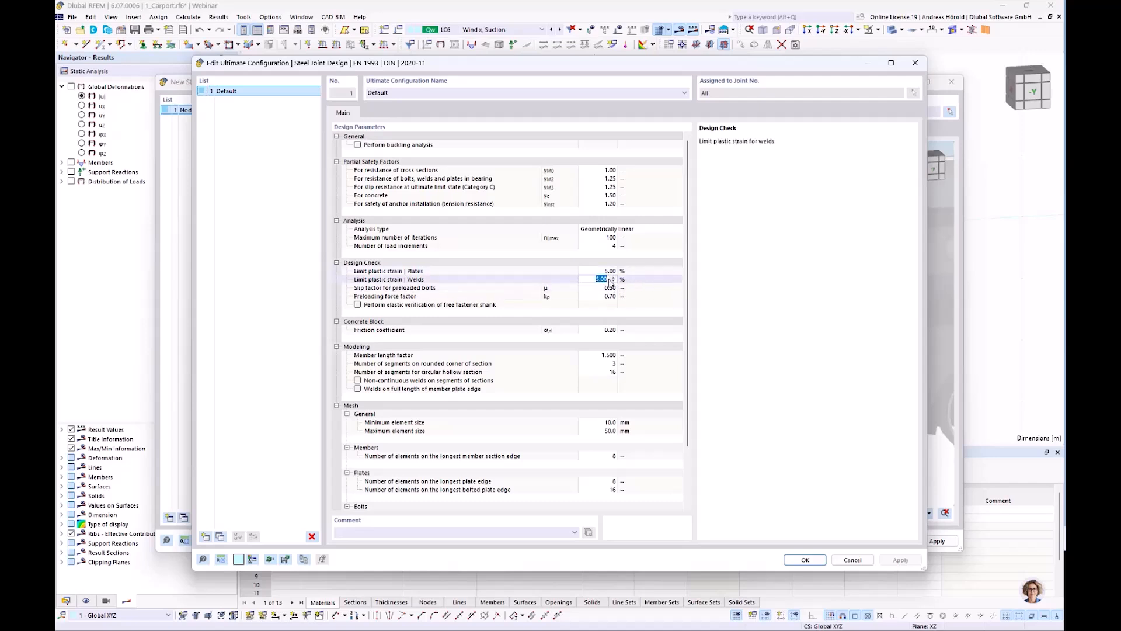
click(608, 271)
click(852, 559)
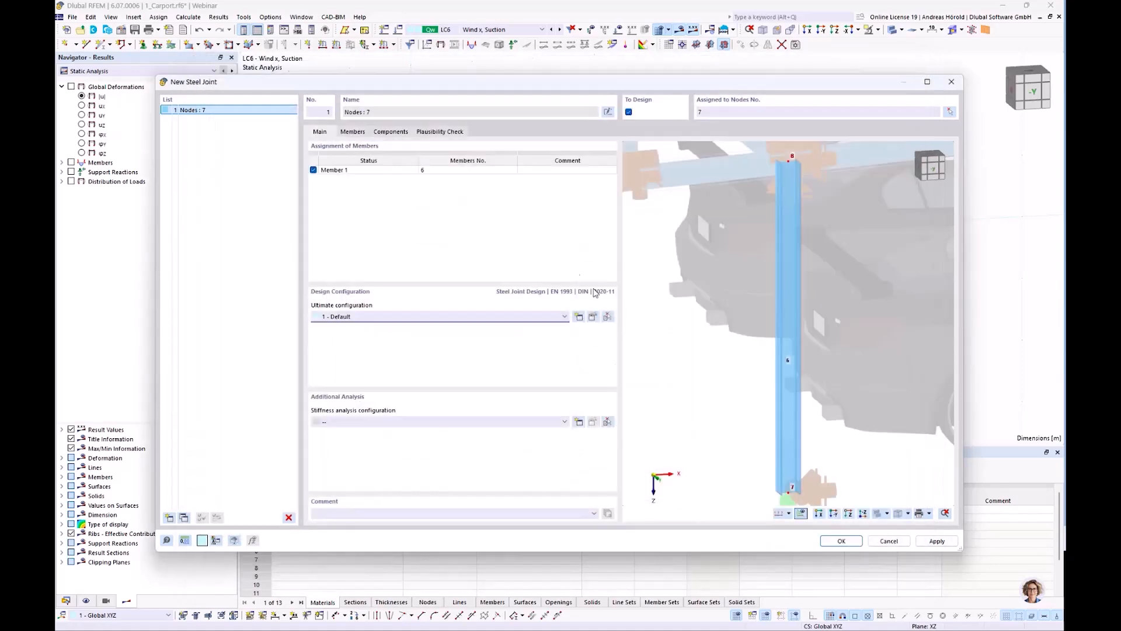
Step: Add a Base Plate component to the steel joint and inspect it in the preview
click(355, 133)
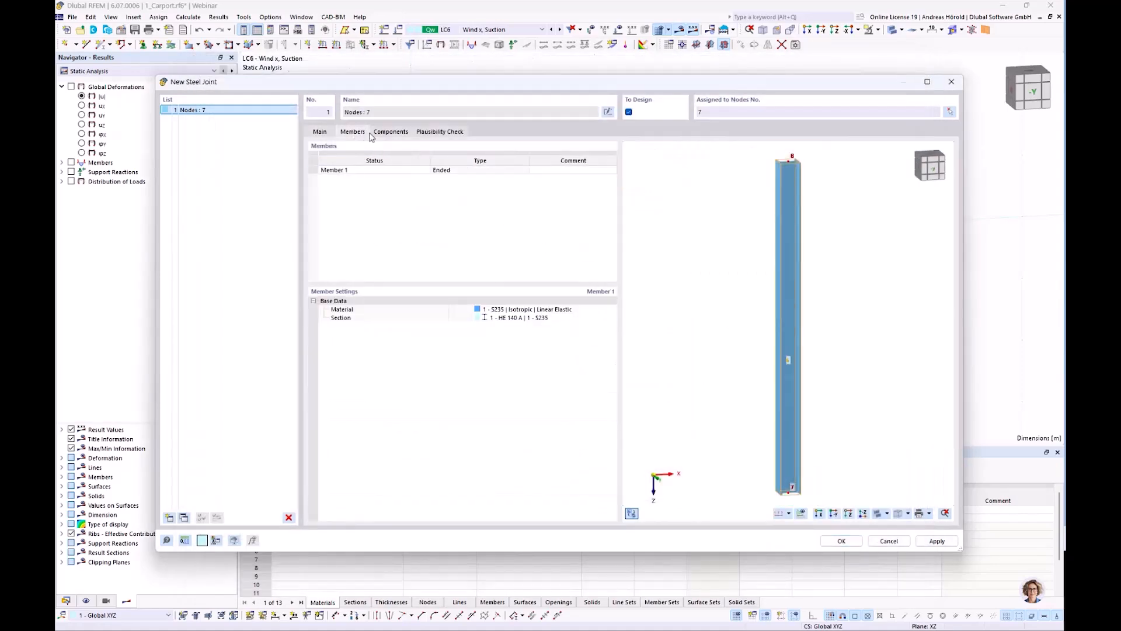
click(391, 133)
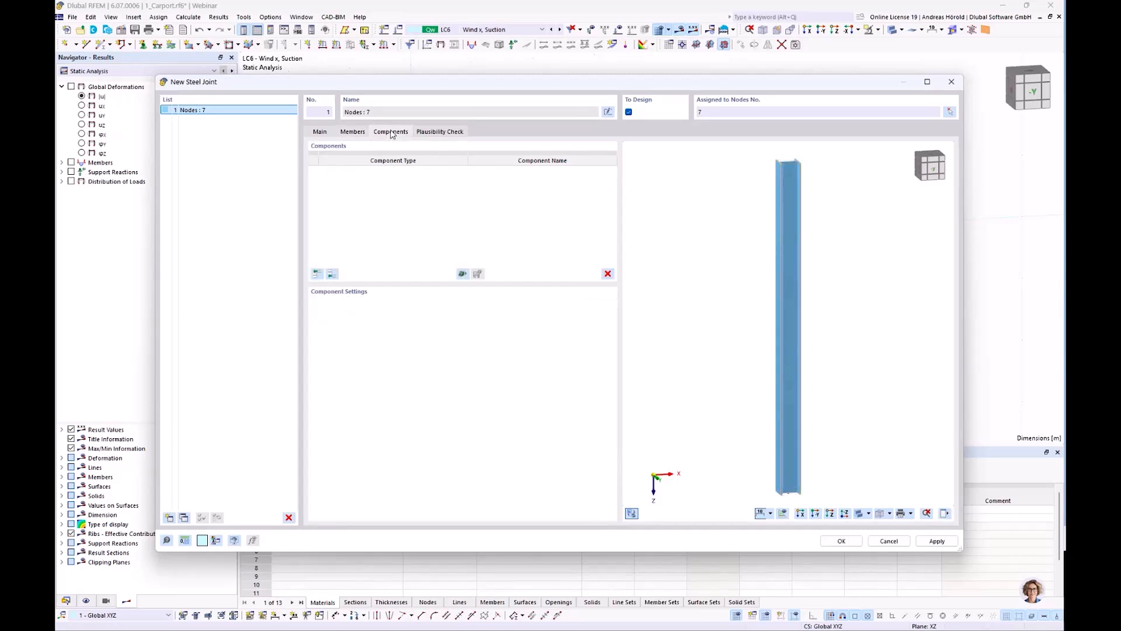
click(317, 275)
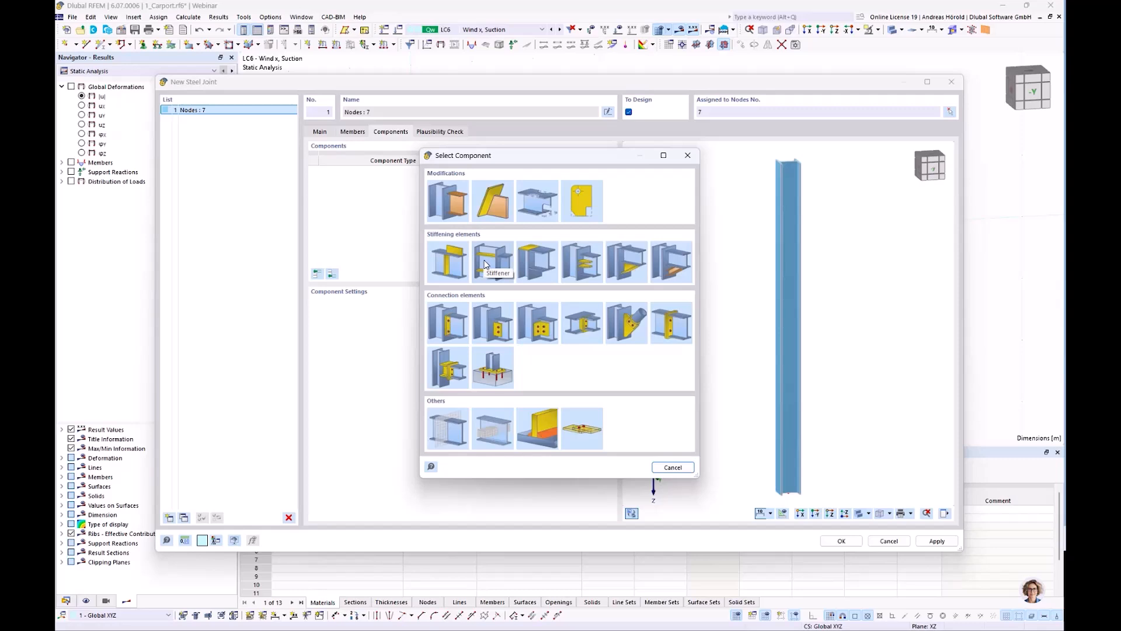
click(491, 369)
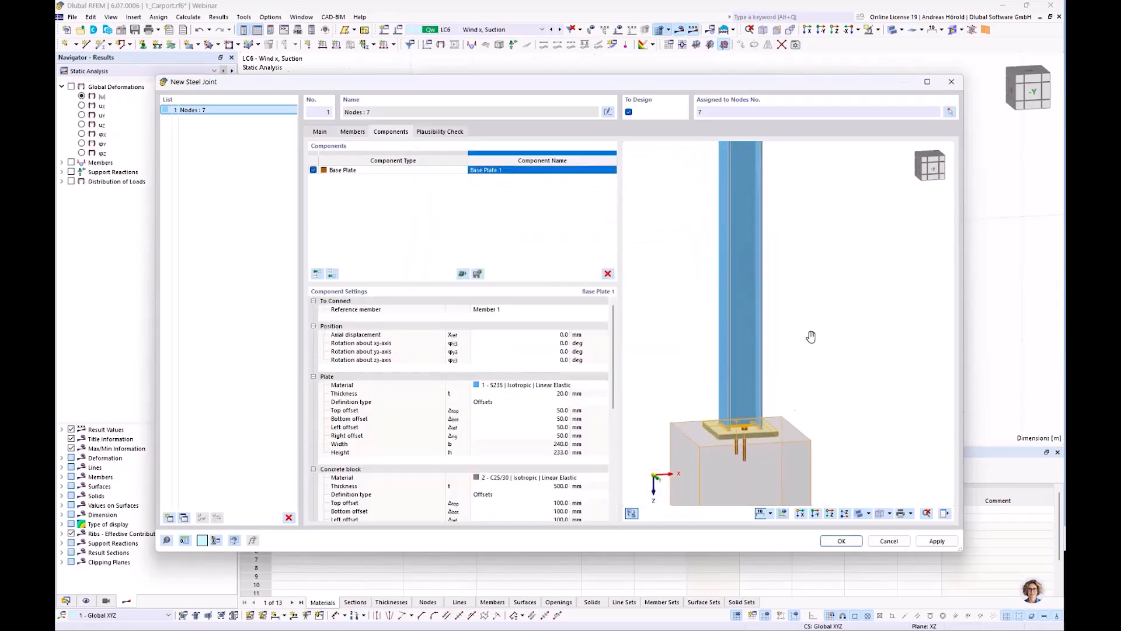
ctrl+middle_drag(691, 435, 741, 450)
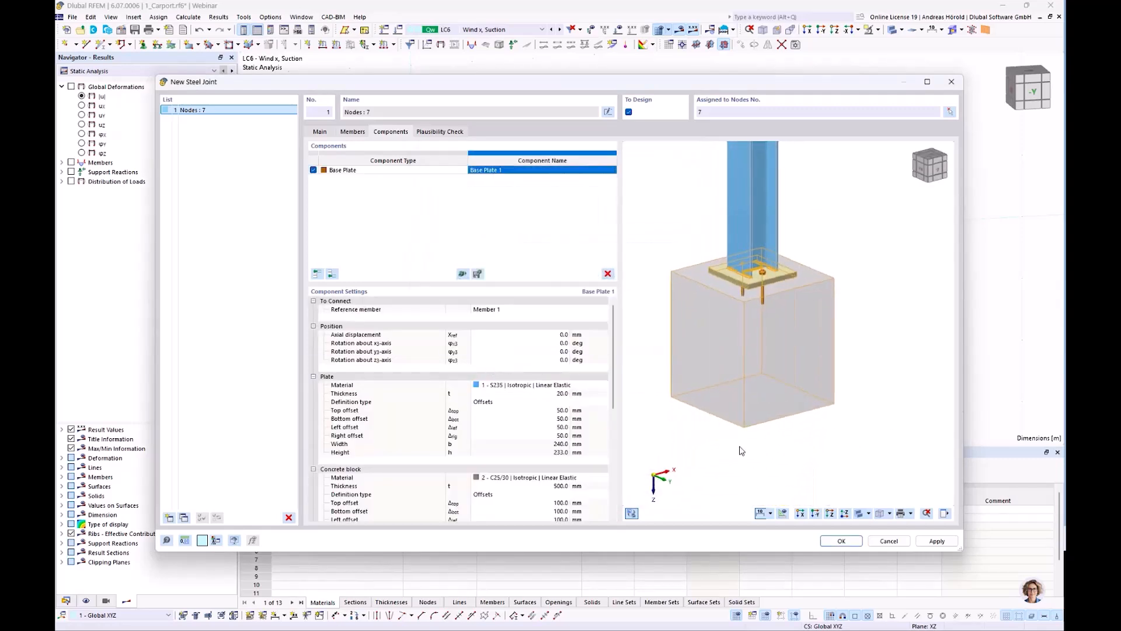
scroll(751, 393, up, 3)
scroll(750, 393, down, 3)
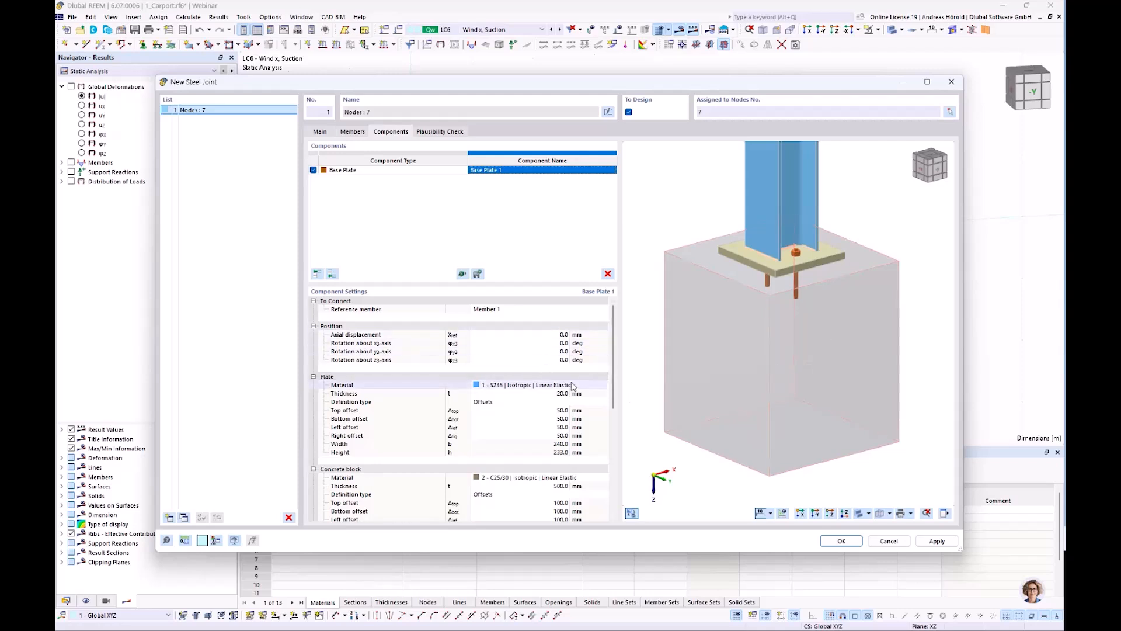
Step: Set the base plate thickness to 10 mm and its top, bottom, left and right offsets to 10 mm each
scroll(570, 388, down, 1)
click(559, 368)
text(10)
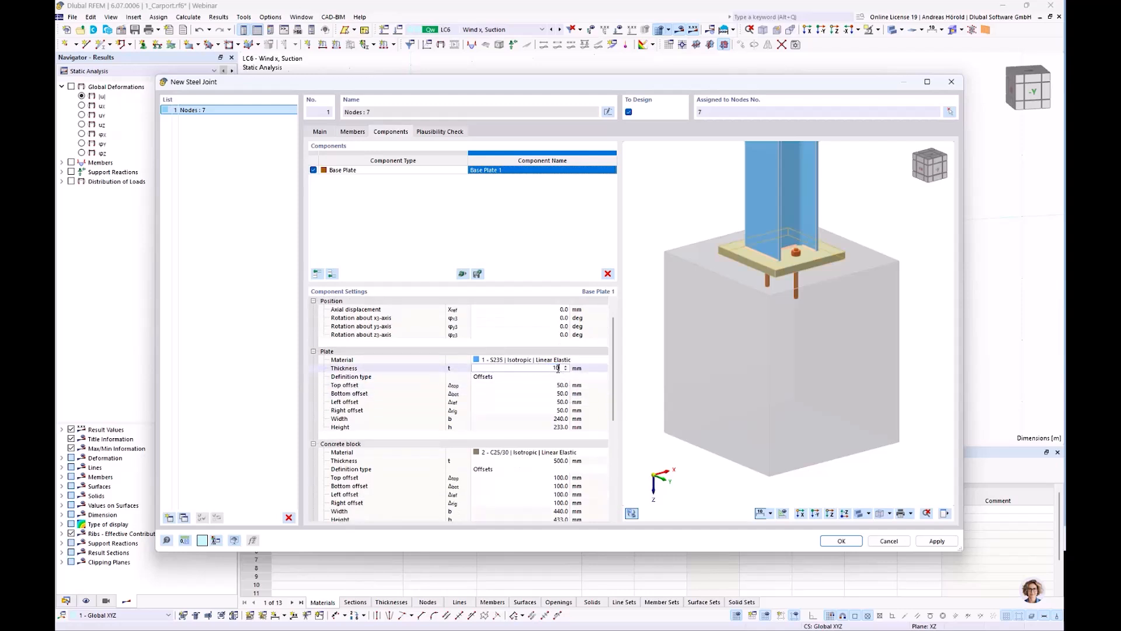
click(560, 385)
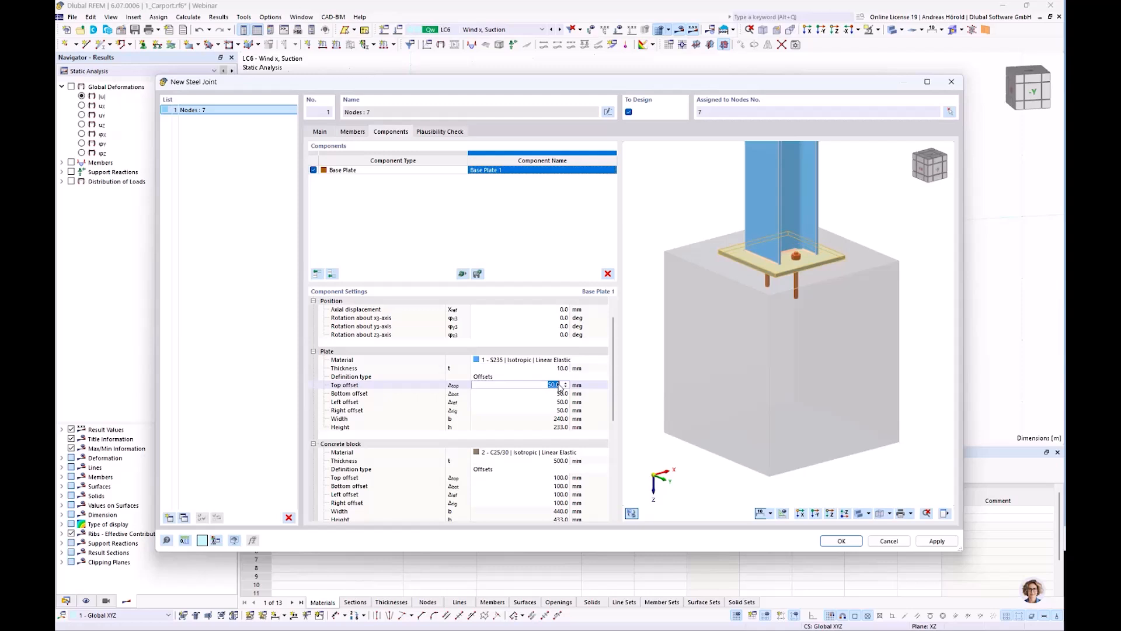
key(BackSpace)
text(10)
key(Tab)
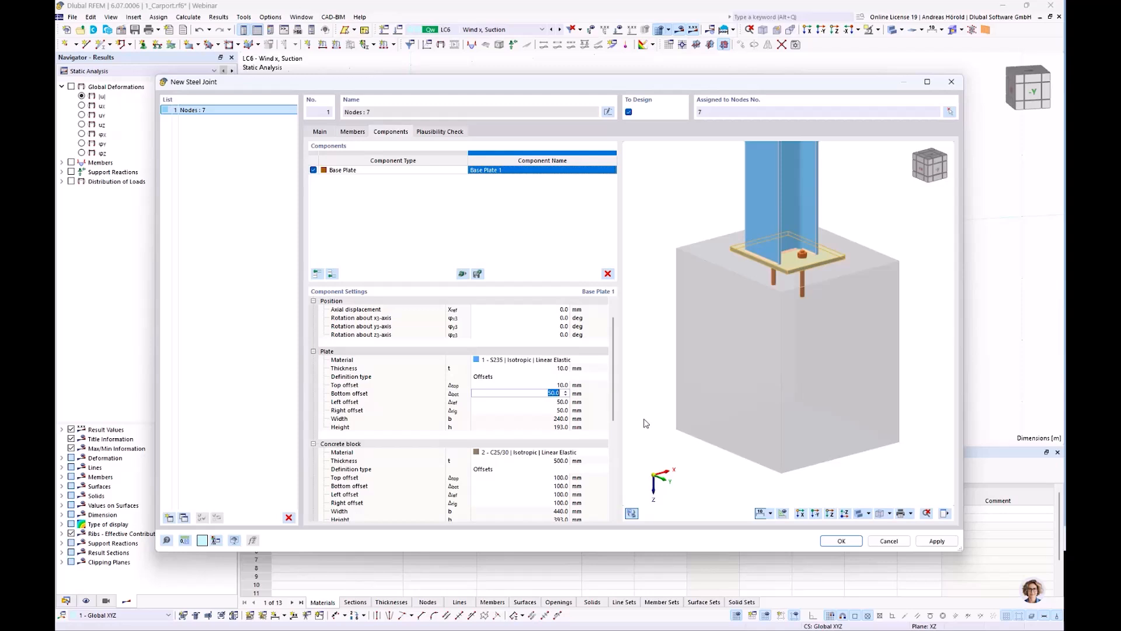
text(10)
key(Tab)
text(10)
key(Tab)
text(10)
key(Tab)
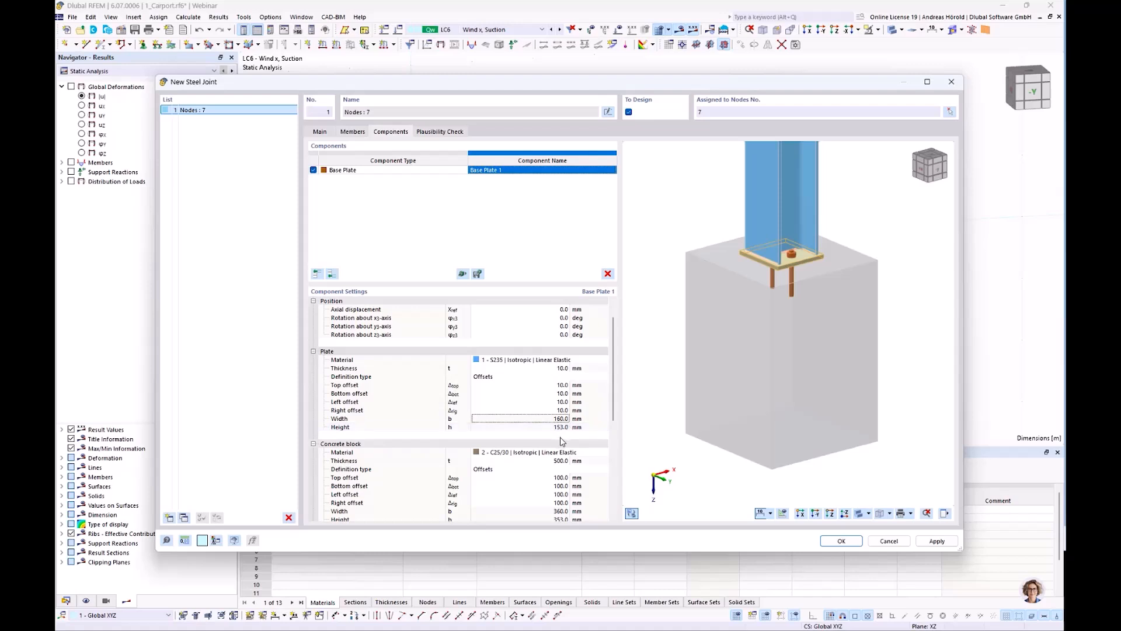
Step: Set the concrete block thickness to 200 mm and its four edge offsets to 10 mm each
scroll(558, 476, down, 3)
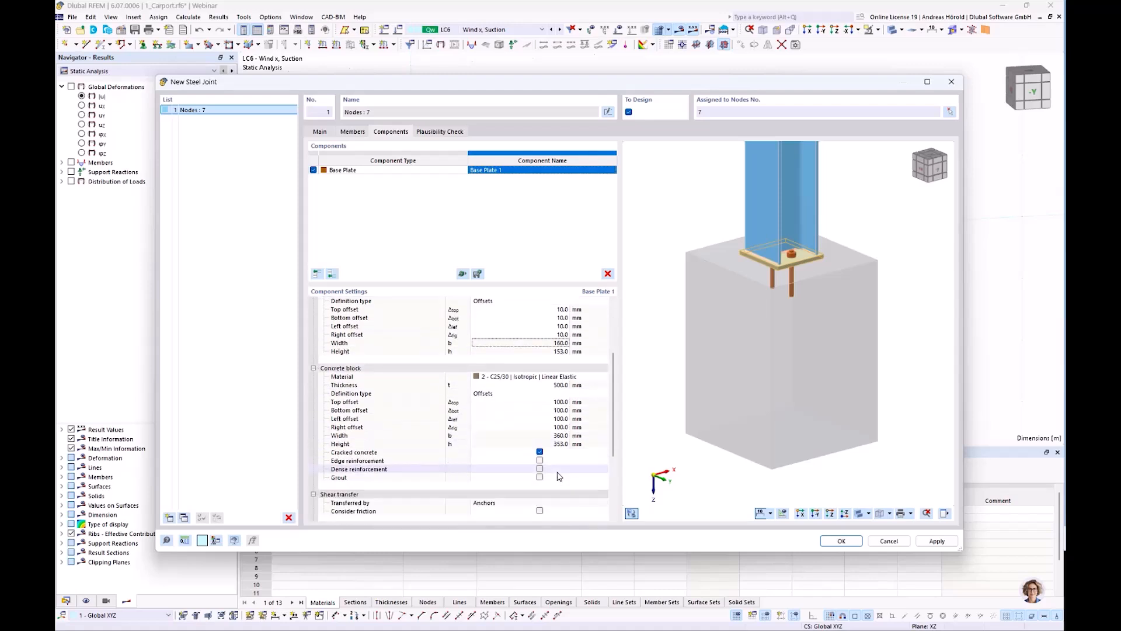
click(554, 385)
text(200)
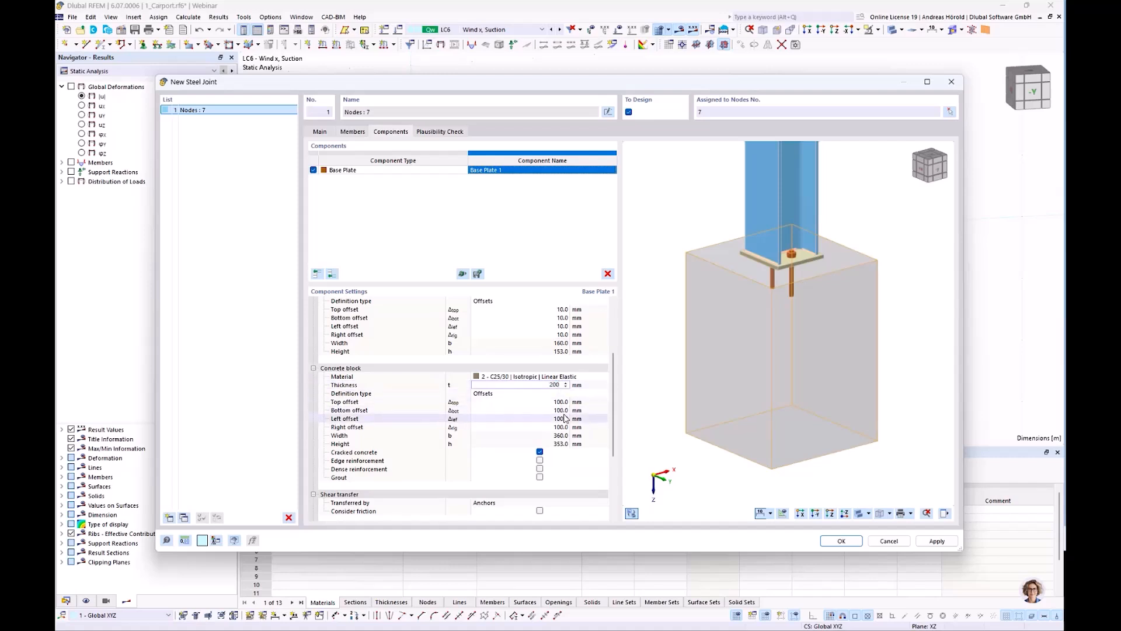
click(562, 403)
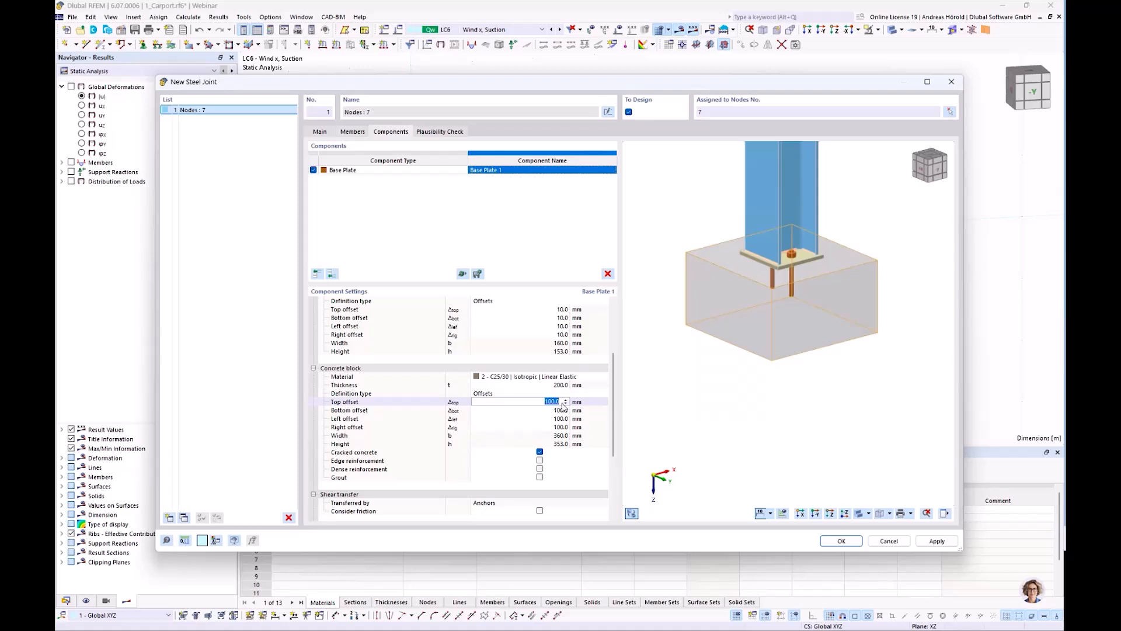
text(10)
key(Return)
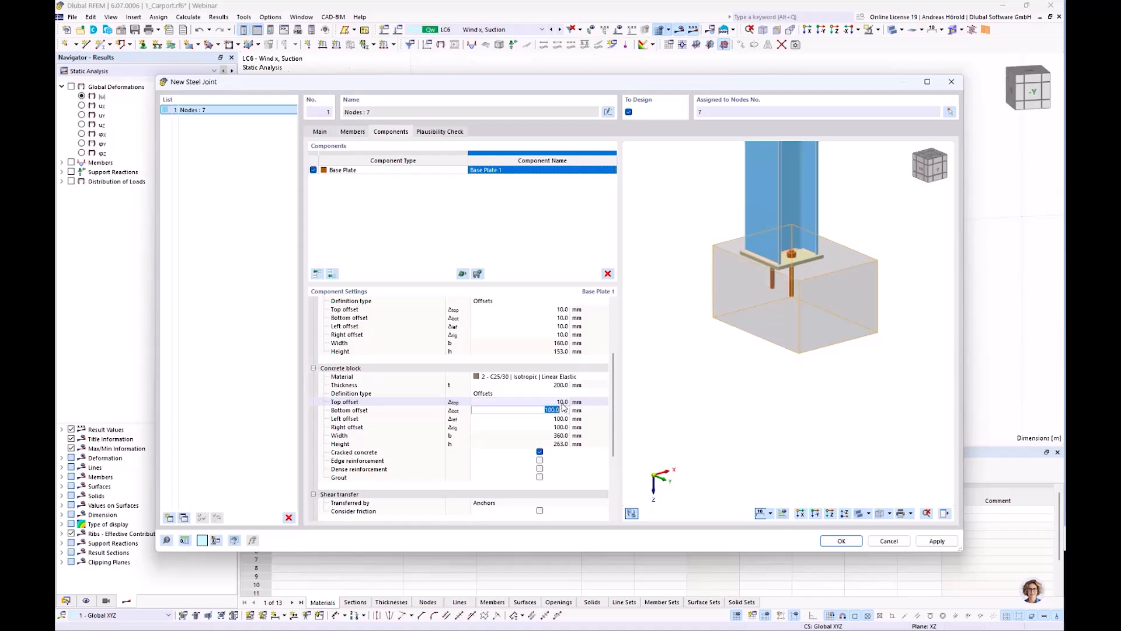
text(10)
key(Return)
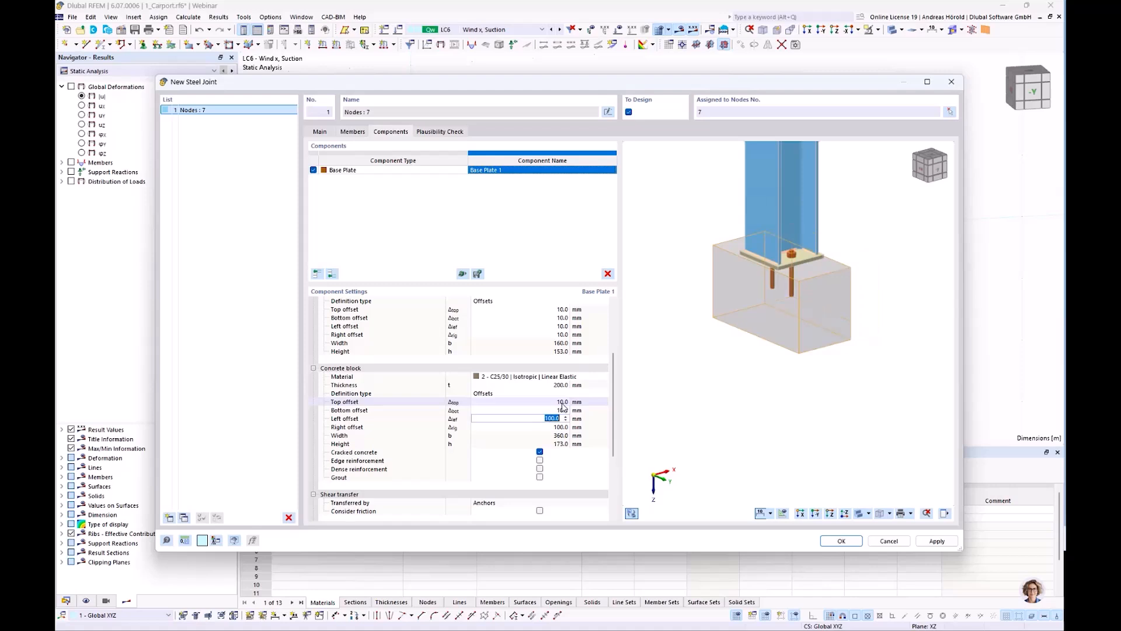
text(10)
key(Return)
text(10)
key(Return)
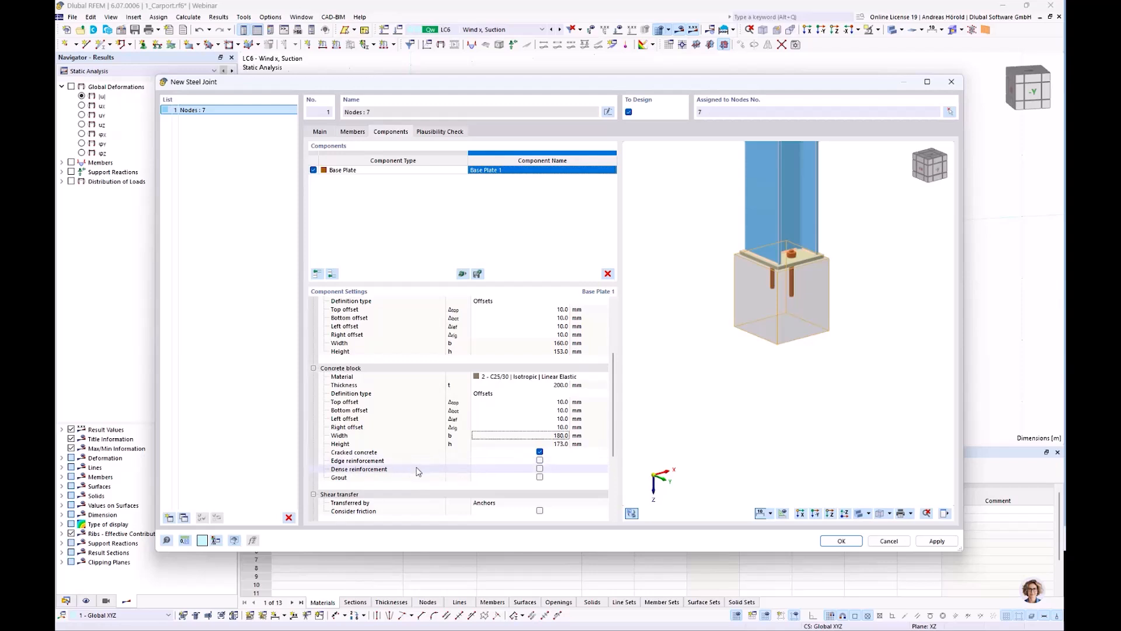
Step: Try the grout option between base plate and concrete block, inspect it in the preview, and deactivate it
click(540, 478)
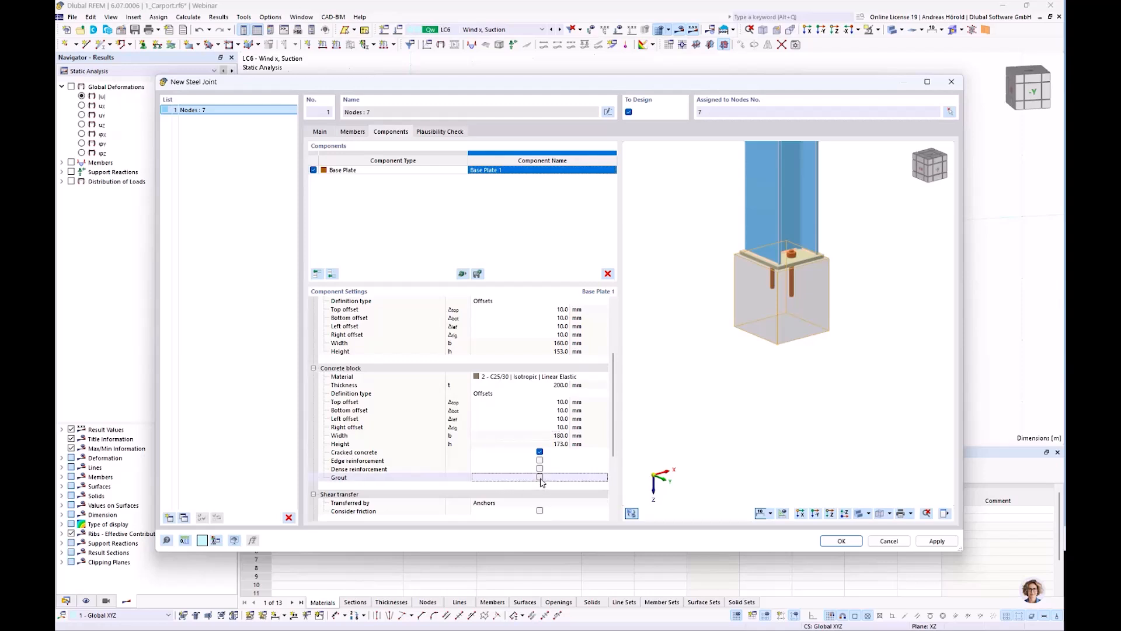
click(541, 478)
scroll(765, 223, up, 5)
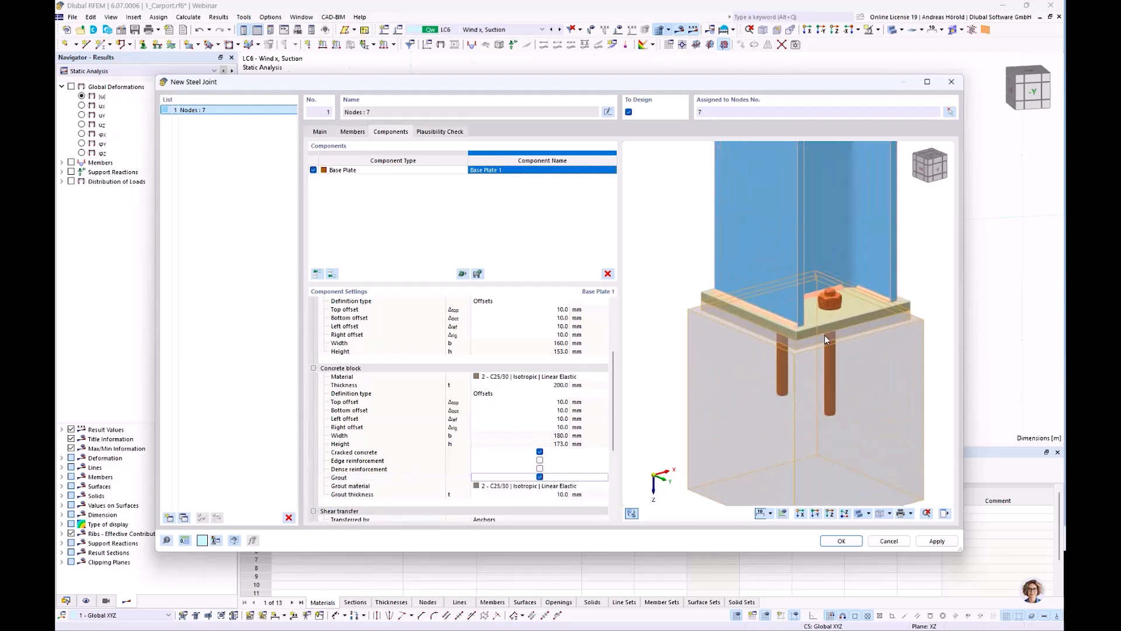
click(540, 477)
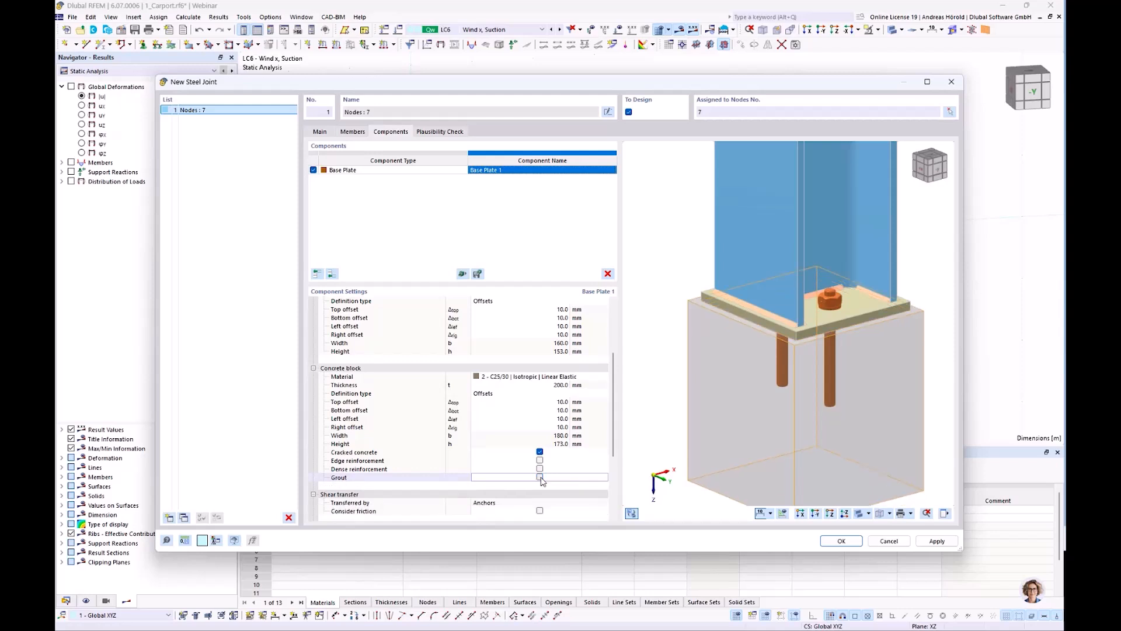
Step: Leave friction out of the shear transfer, keep the anchor diameter at M12 and set the anchor strength grade to 4.6
scroll(442, 433, down, 4)
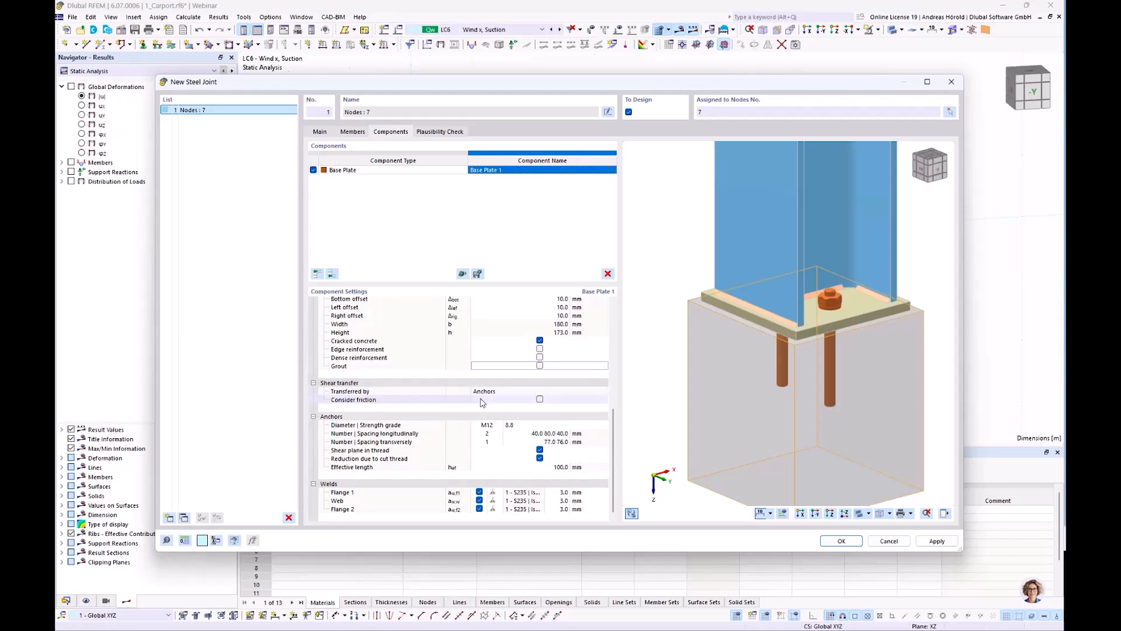
click(539, 399)
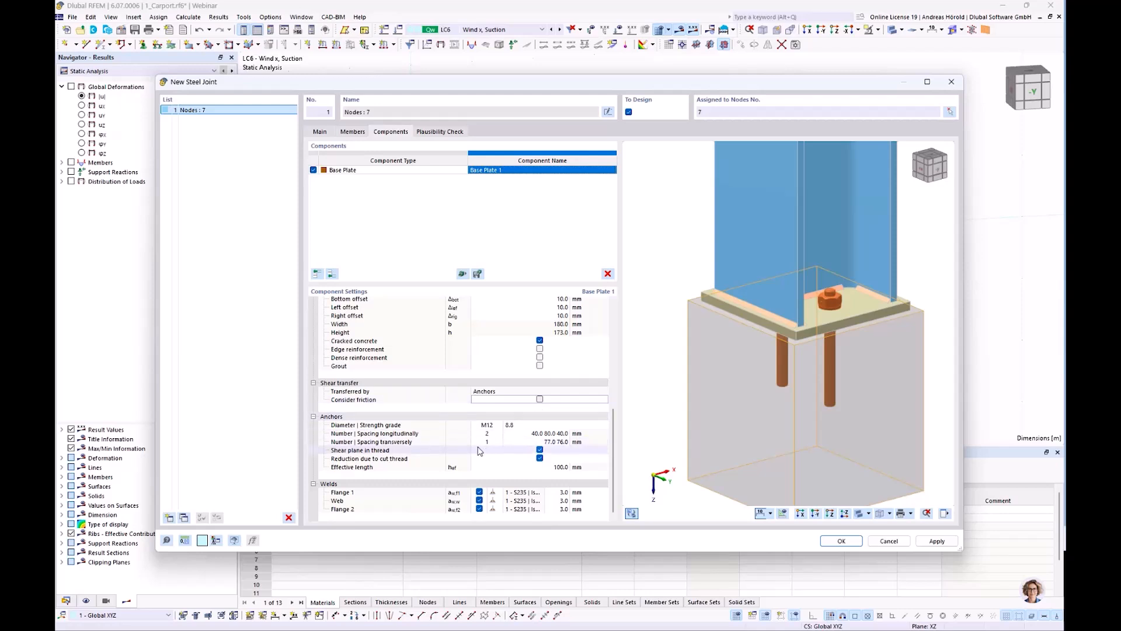
click(490, 426)
click(496, 425)
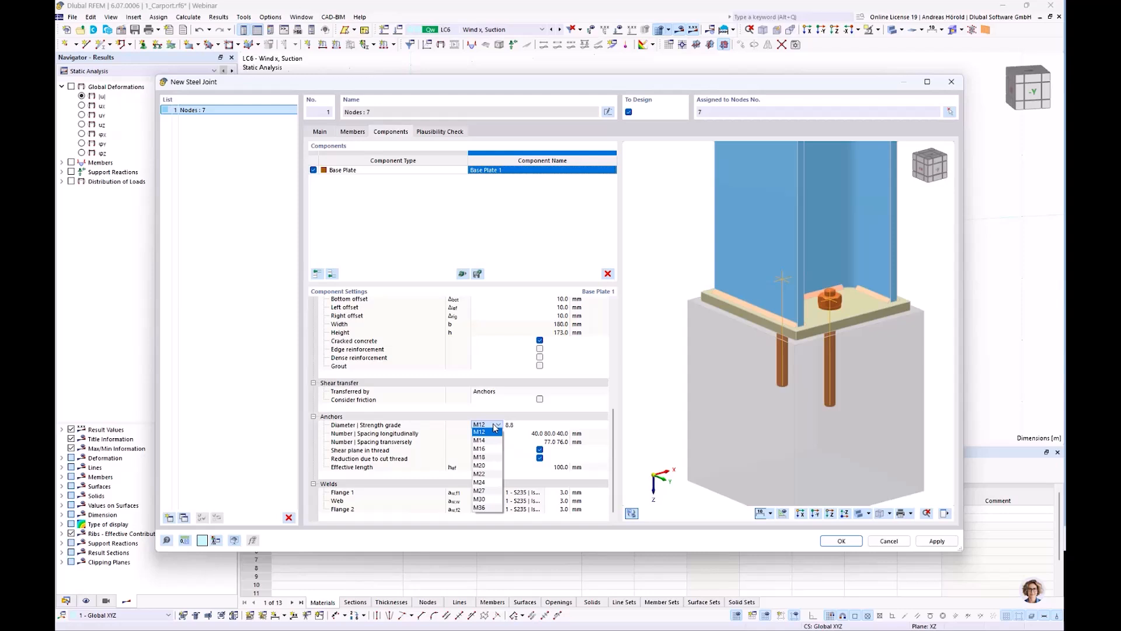
click(496, 432)
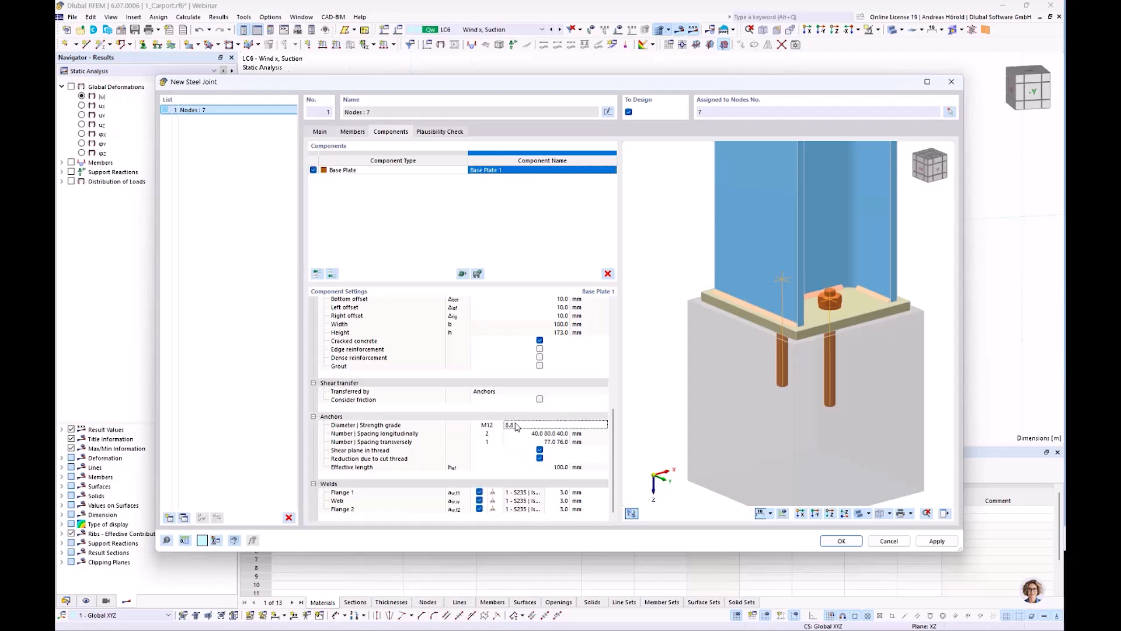
click(522, 427)
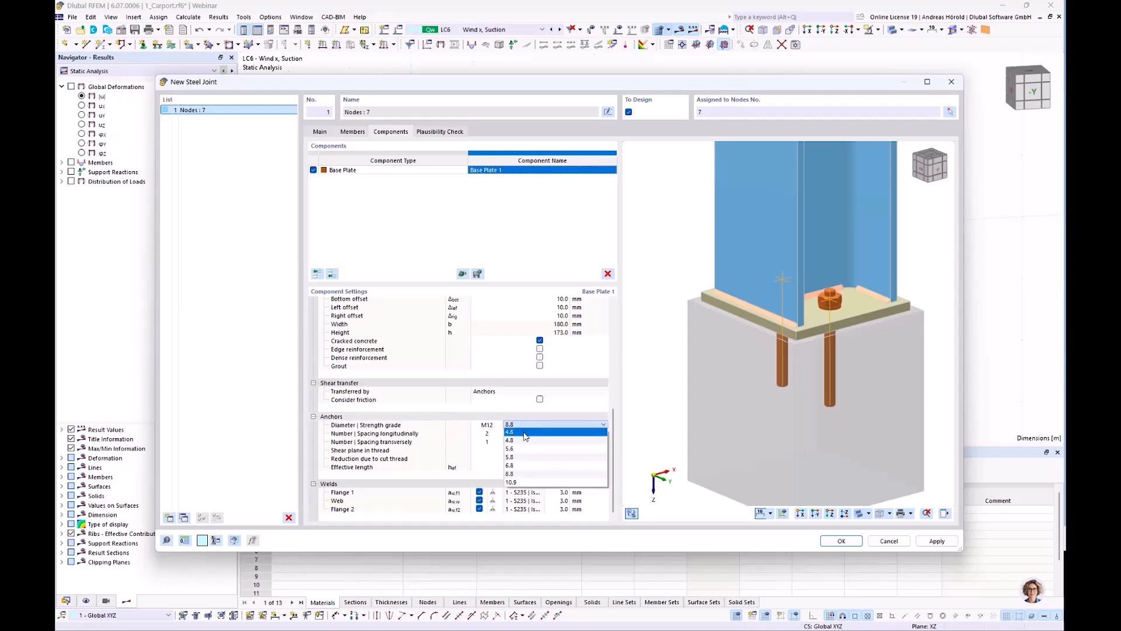
click(523, 432)
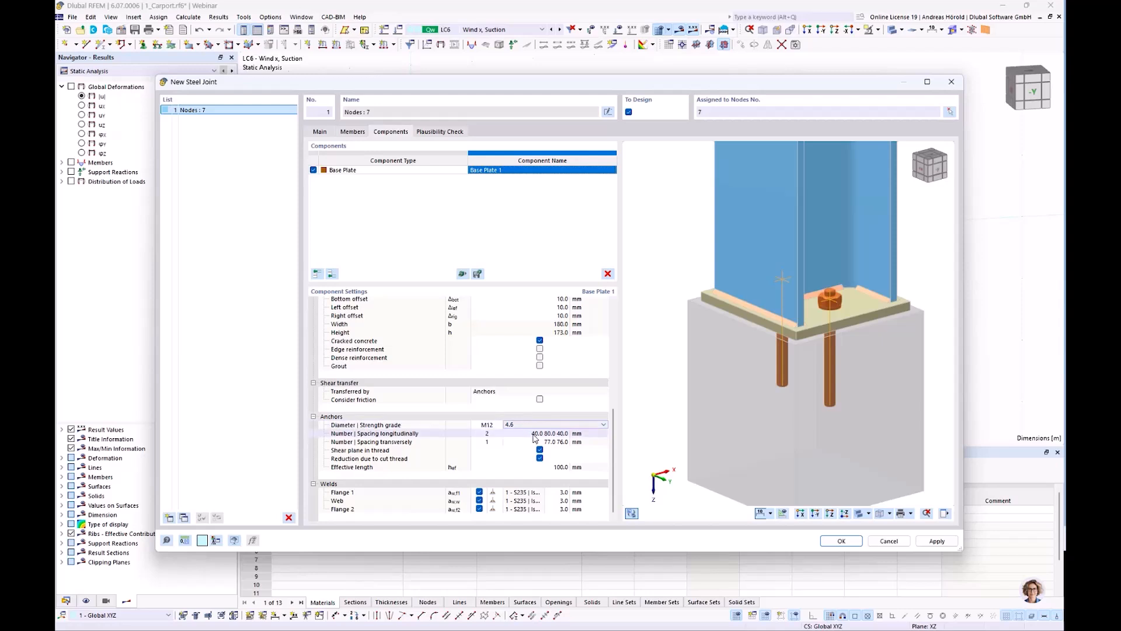
Step: Set the transverse anchor spacing to 76.5 mm on each side and deactivate the shear plane in thread
click(528, 433)
ctrl+middle_drag(750, 415, 729, 434)
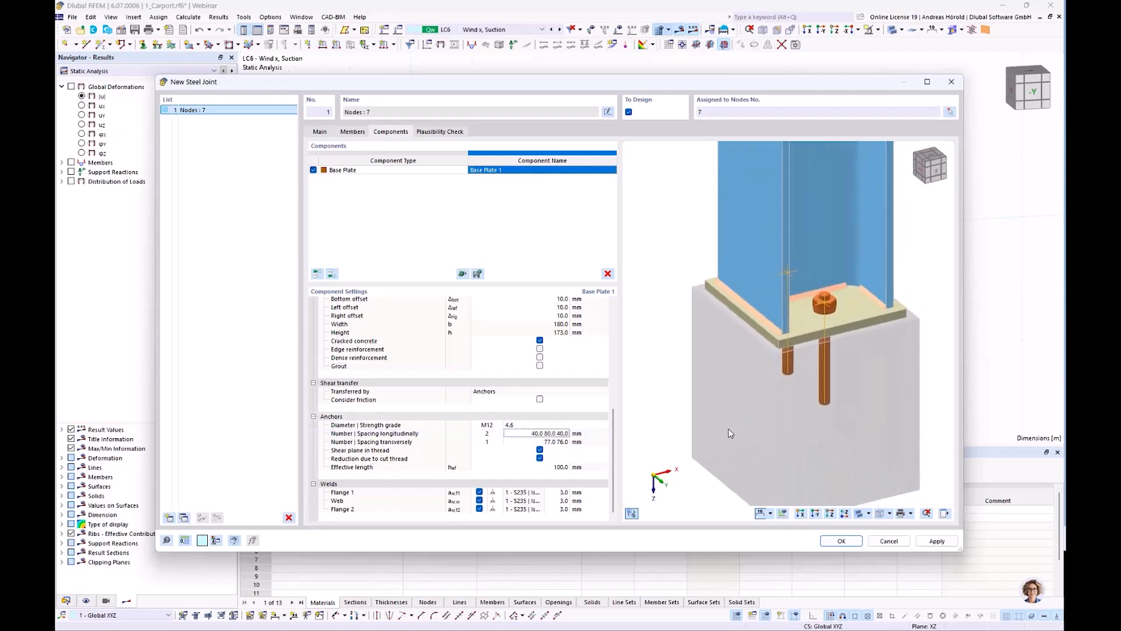
click(550, 442)
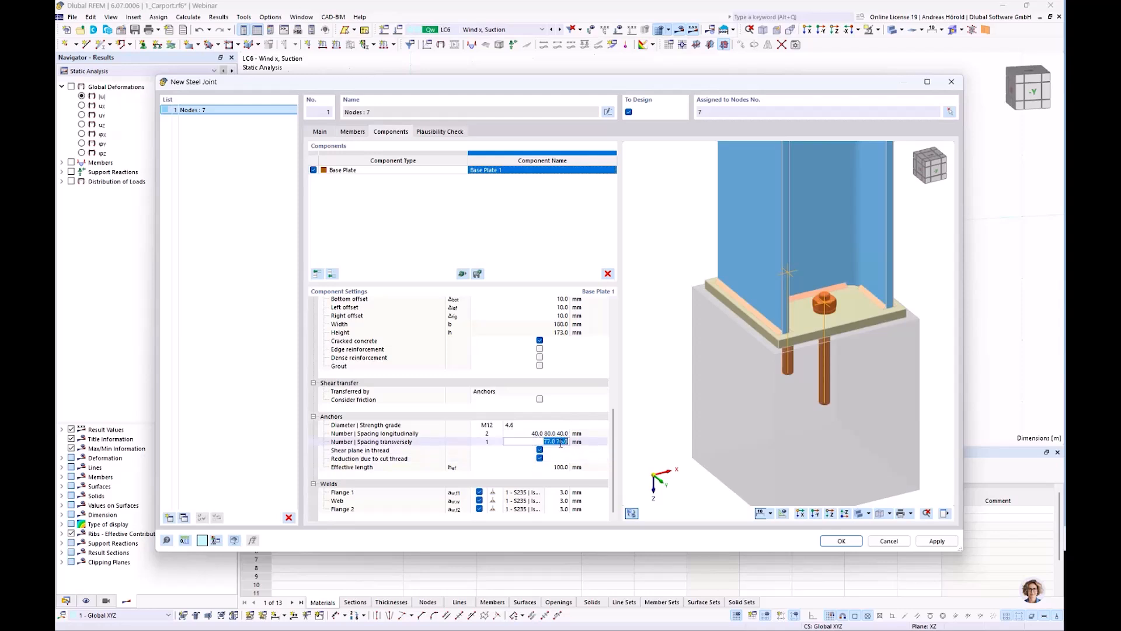
text(76)
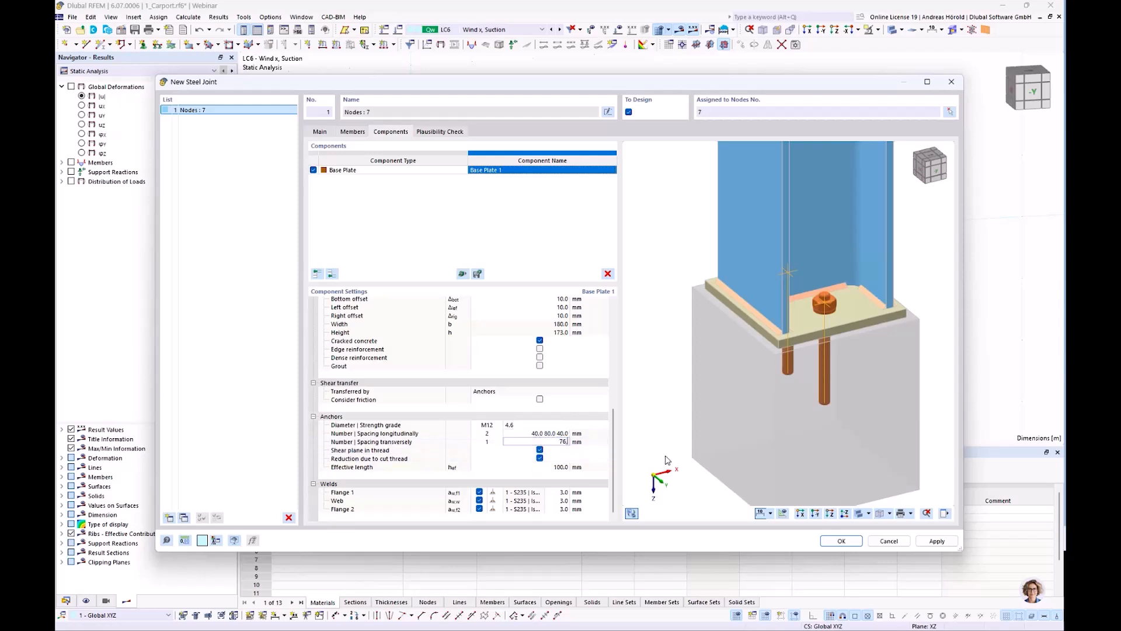
text(,5)
key(Return)
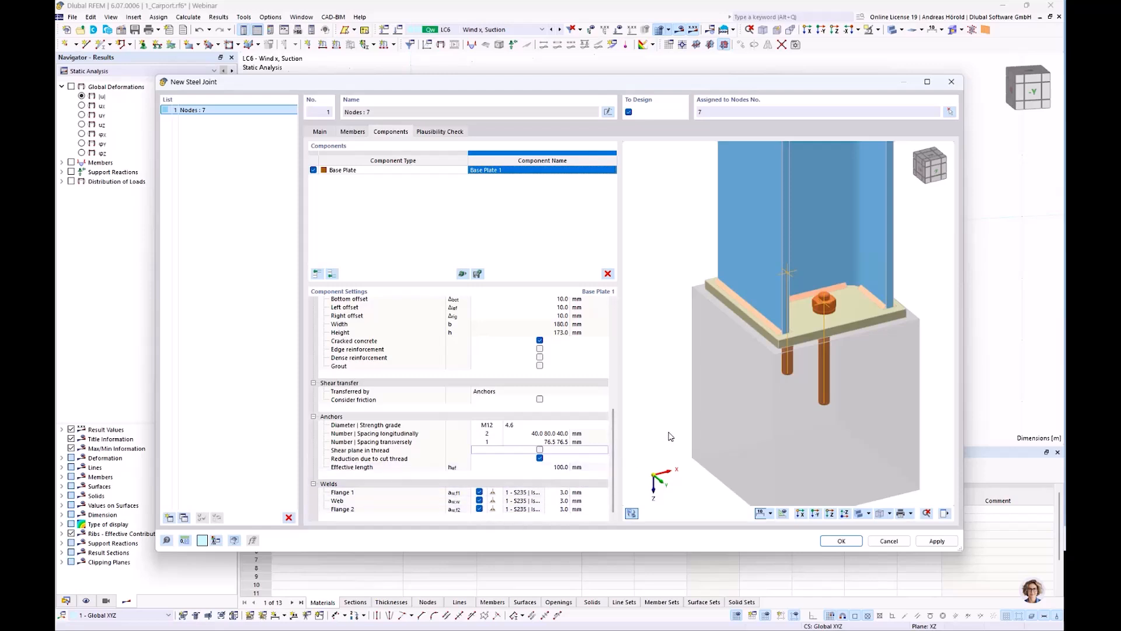
Step: Review the plausibility check for the base plate joint and accept the new steel joint
scroll(689, 380, down, 4)
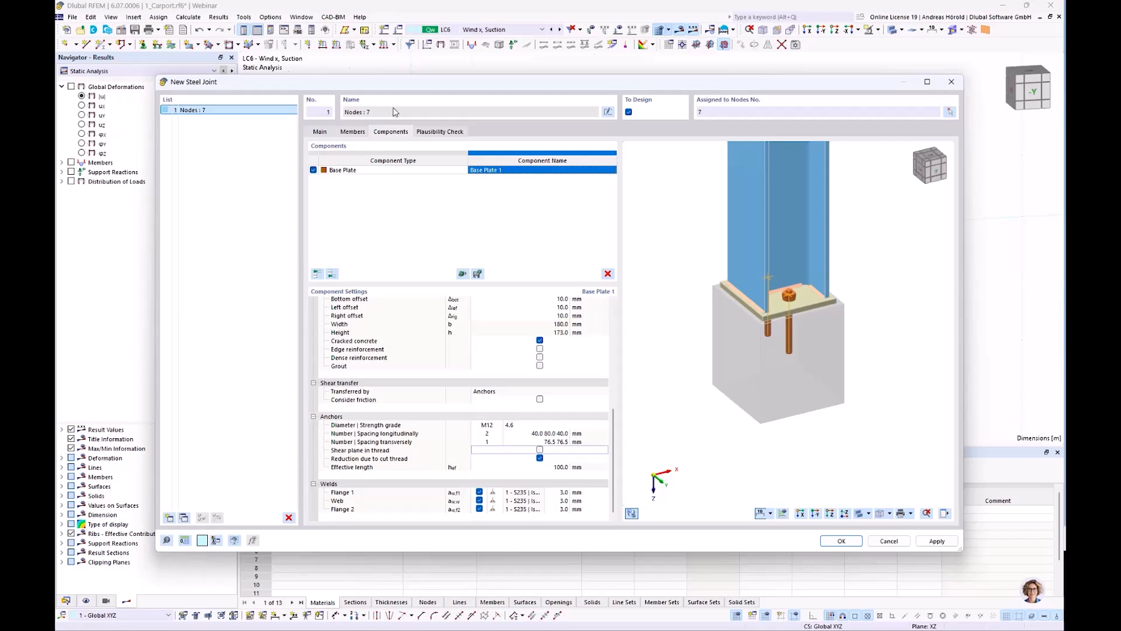
click(441, 132)
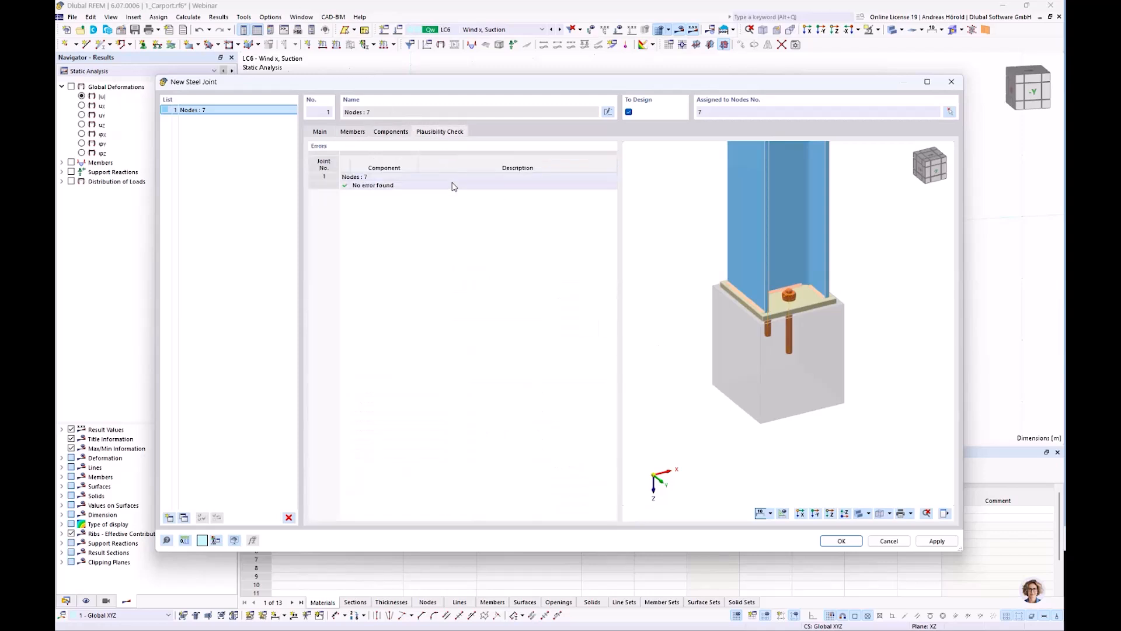
click(839, 541)
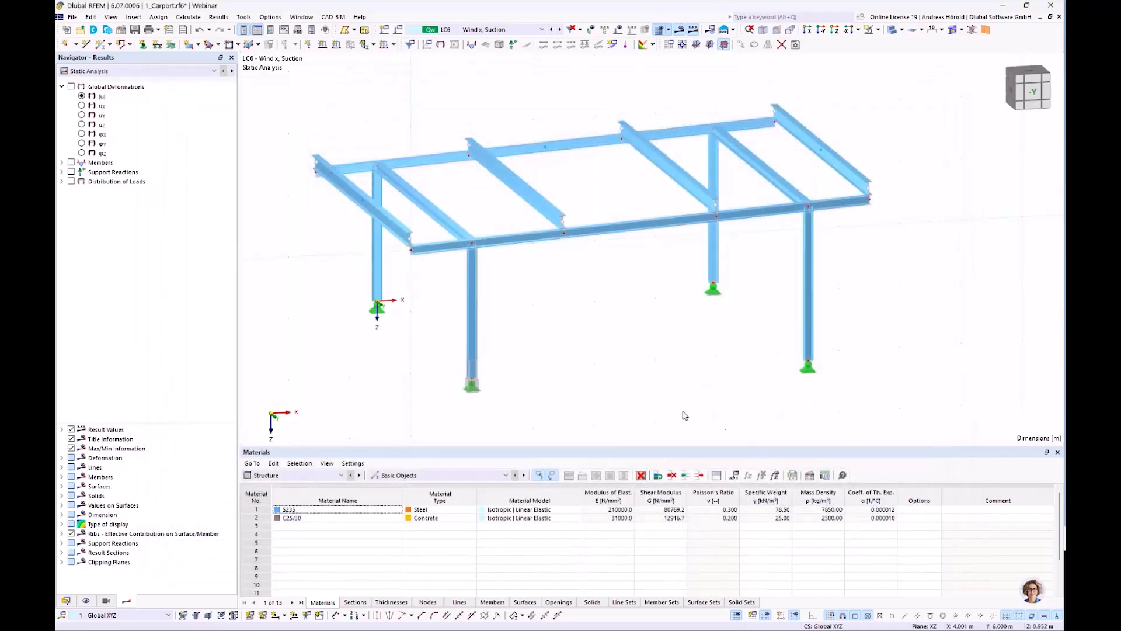
Step: Compare the column base display with no joint model and the simplified joint model, ending with the detailed joint model
scroll(456, 403, up, 3)
scroll(454, 402, up, 3)
scroll(455, 401, down, 1)
middle_drag(456, 400, 559, 362)
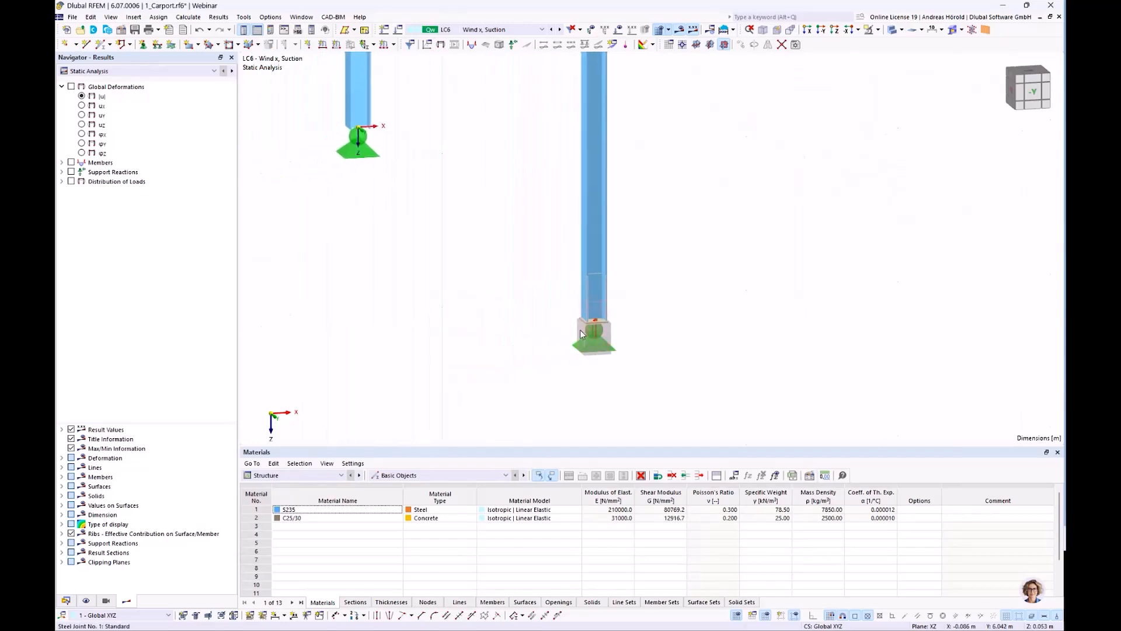
scroll(549, 343, down, 1)
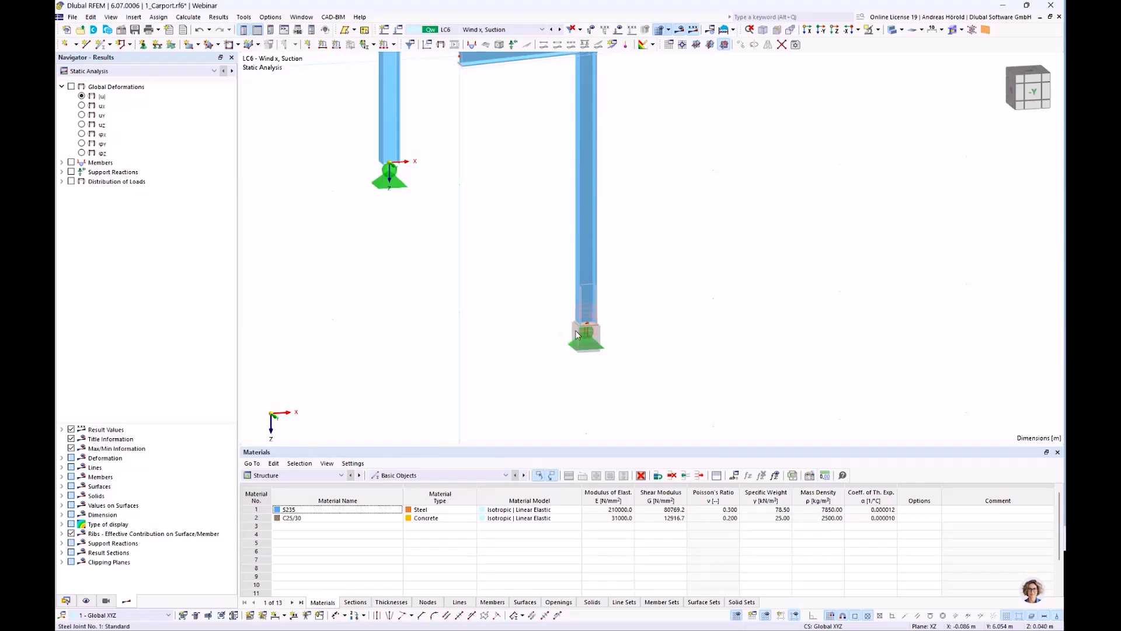
click(962, 30)
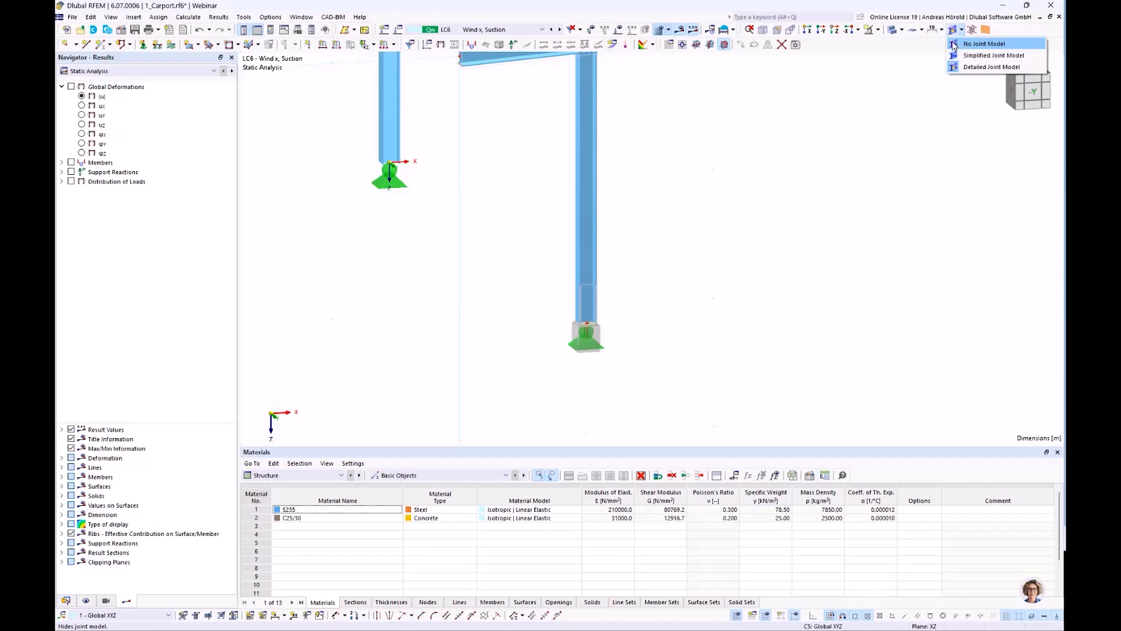
click(953, 44)
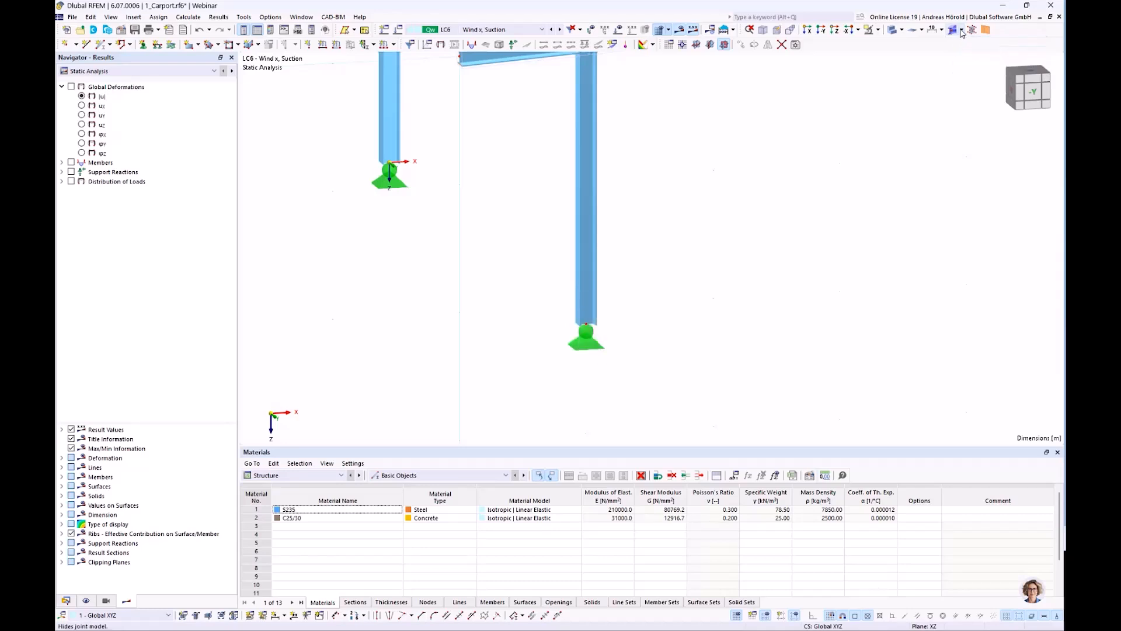
click(961, 29)
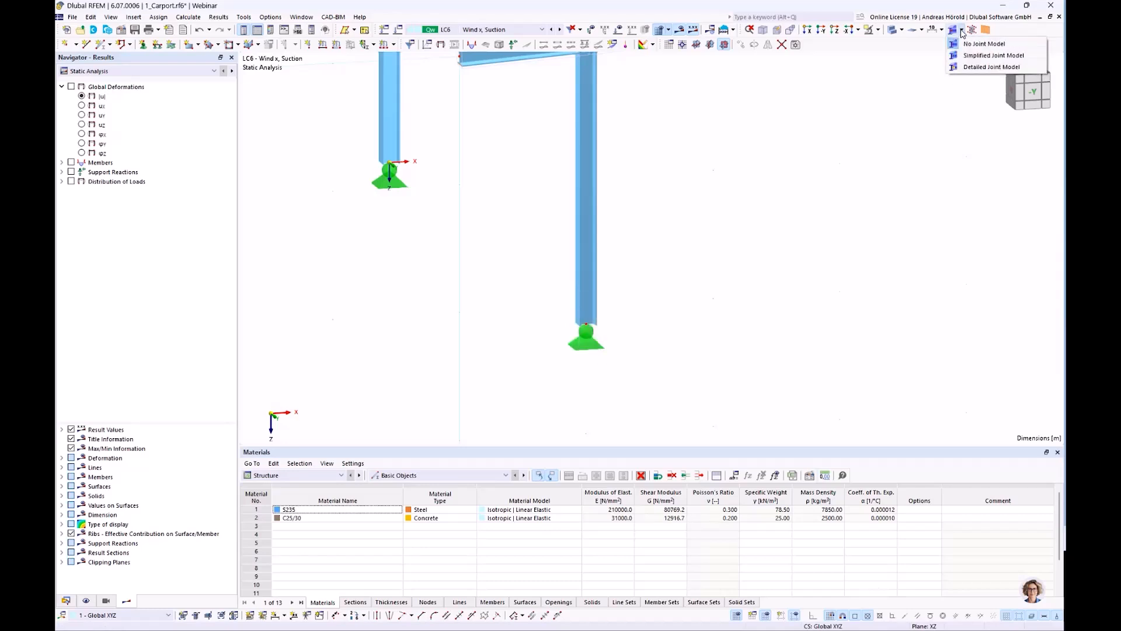
click(985, 56)
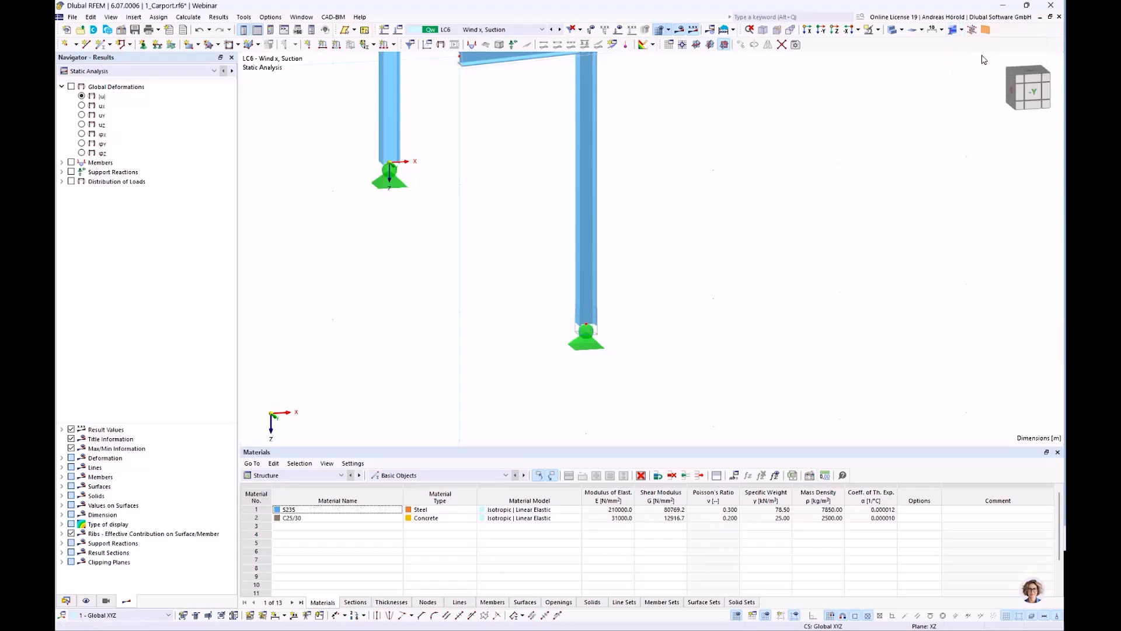
click(962, 31)
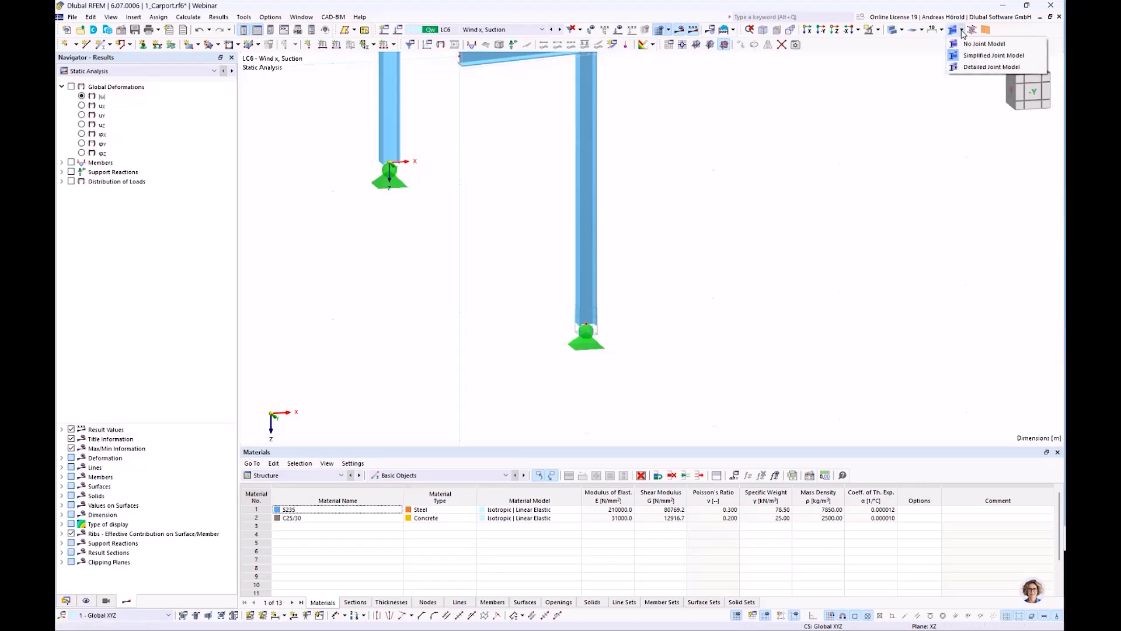
click(975, 67)
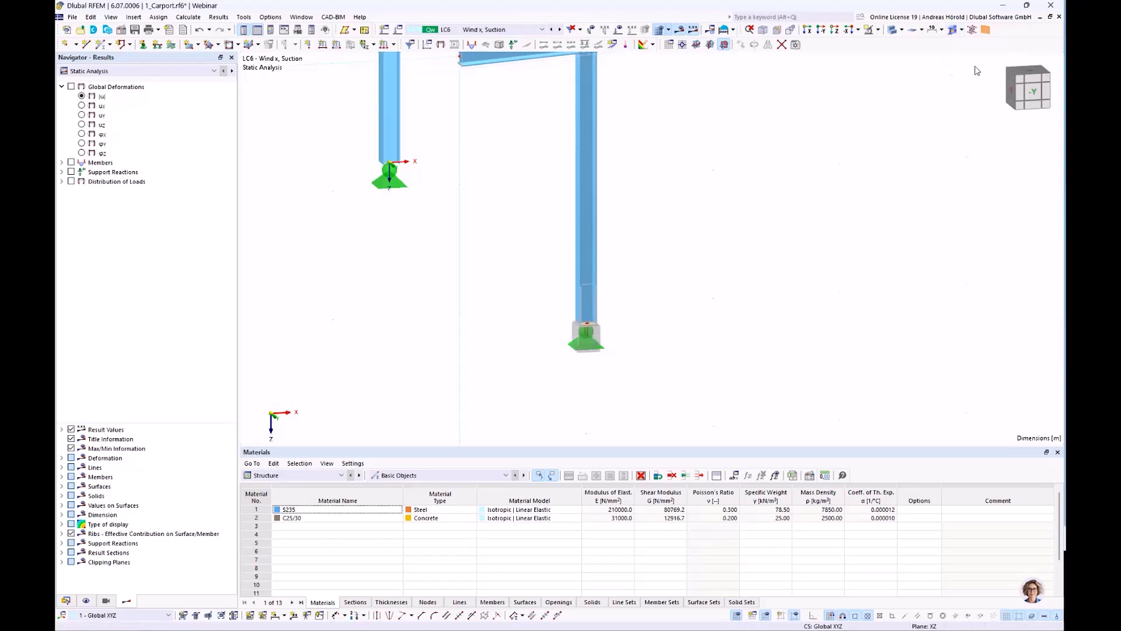
Step: Assign the base plate joint also to the other three column bases at nodes 1, 3 and 9
scroll(665, 289, up, 3)
middle_drag(665, 288, 618, 320)
scroll(795, 329, down, 3)
scroll(618, 320, down, 1)
scroll(584, 333, up, 1)
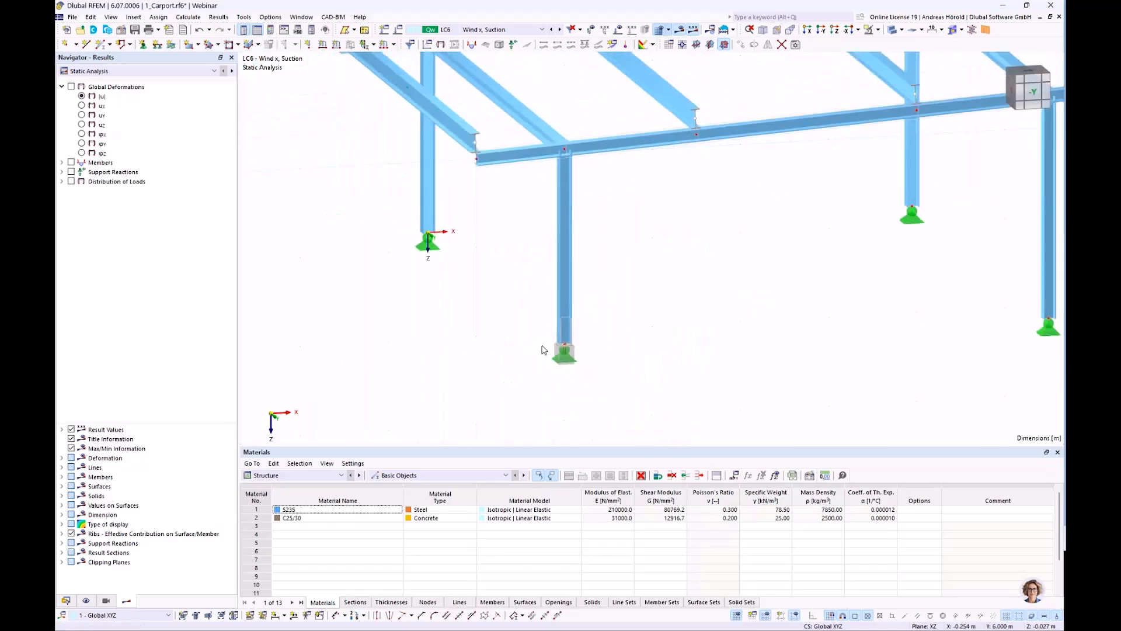
double_click(569, 343)
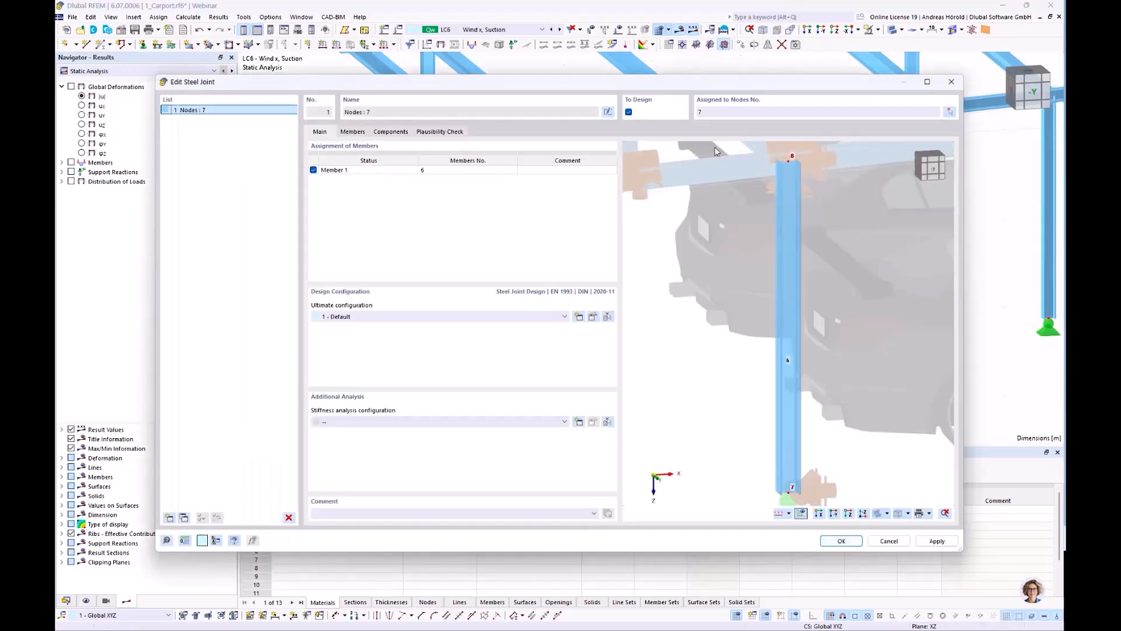
click(948, 112)
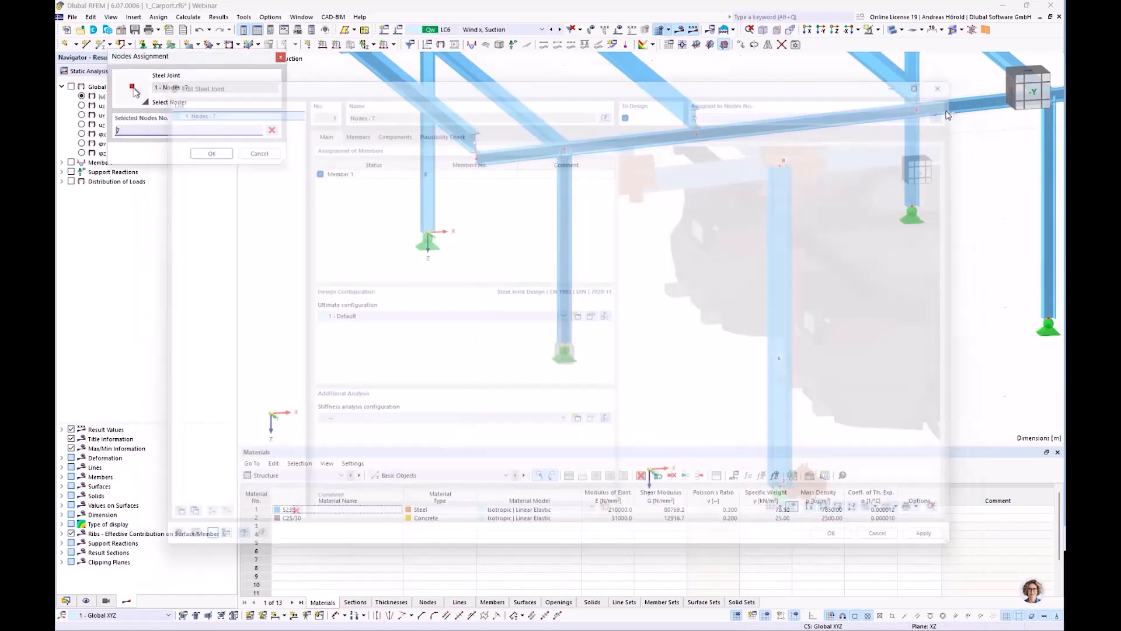
click(428, 234)
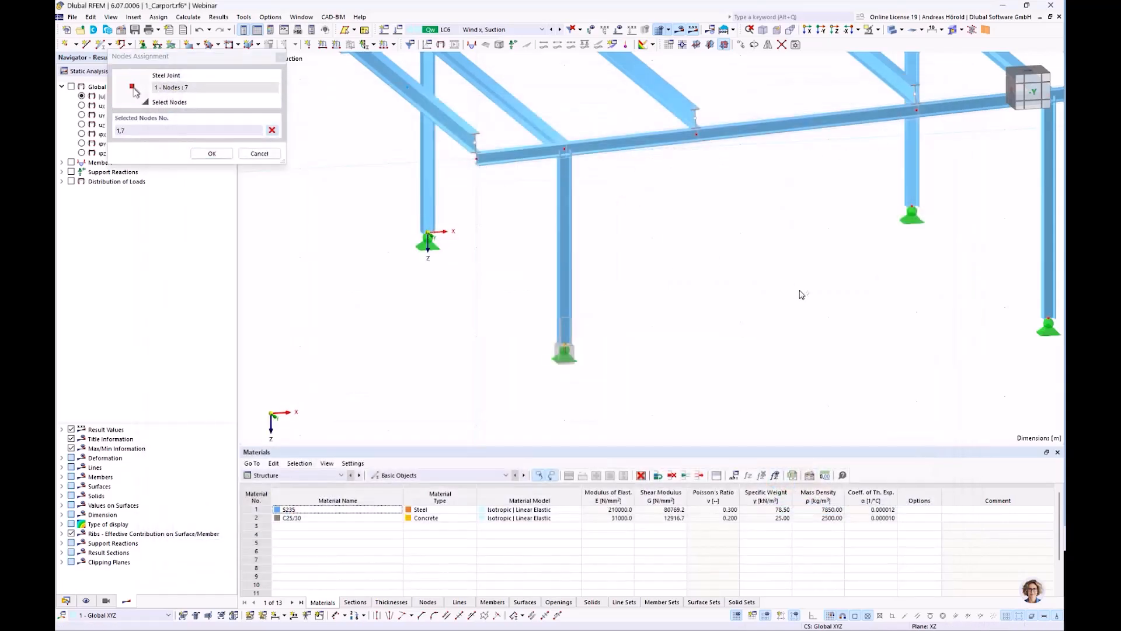
scroll(774, 290, down, 3)
scroll(777, 292, up, 5)
drag(789, 367, 1066, 144)
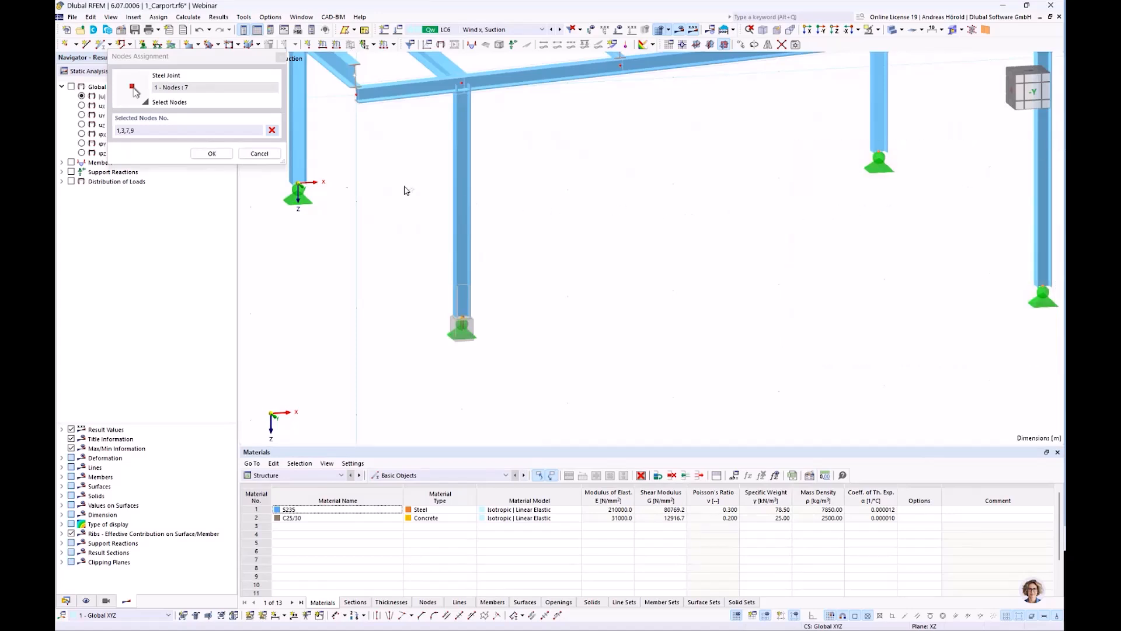
click(211, 154)
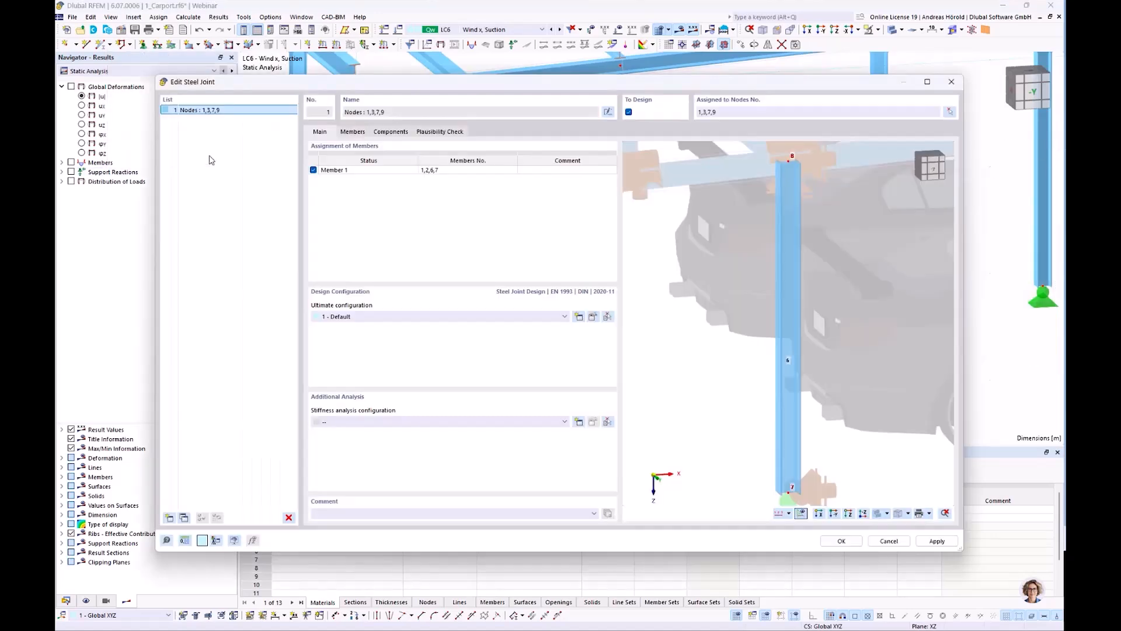
click(842, 541)
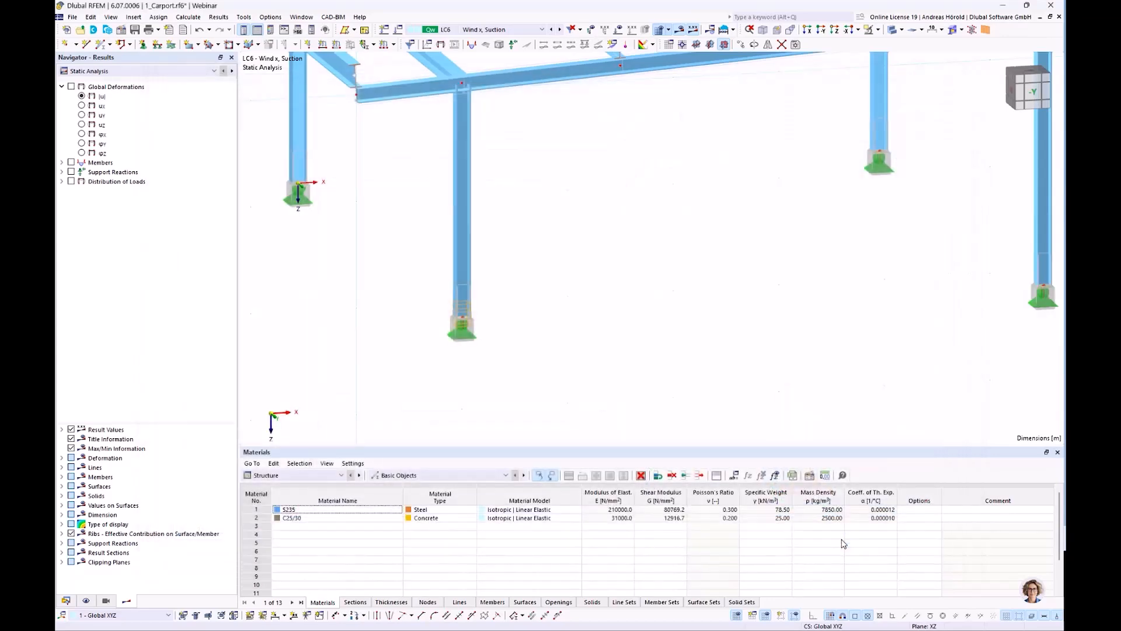
Step: Create a second steel joint and assign it to node 8, where the column meets the edge beam
scroll(925, 315, down, 2)
middle_drag(867, 252, 755, 340)
middle_drag(669, 344, 698, 305)
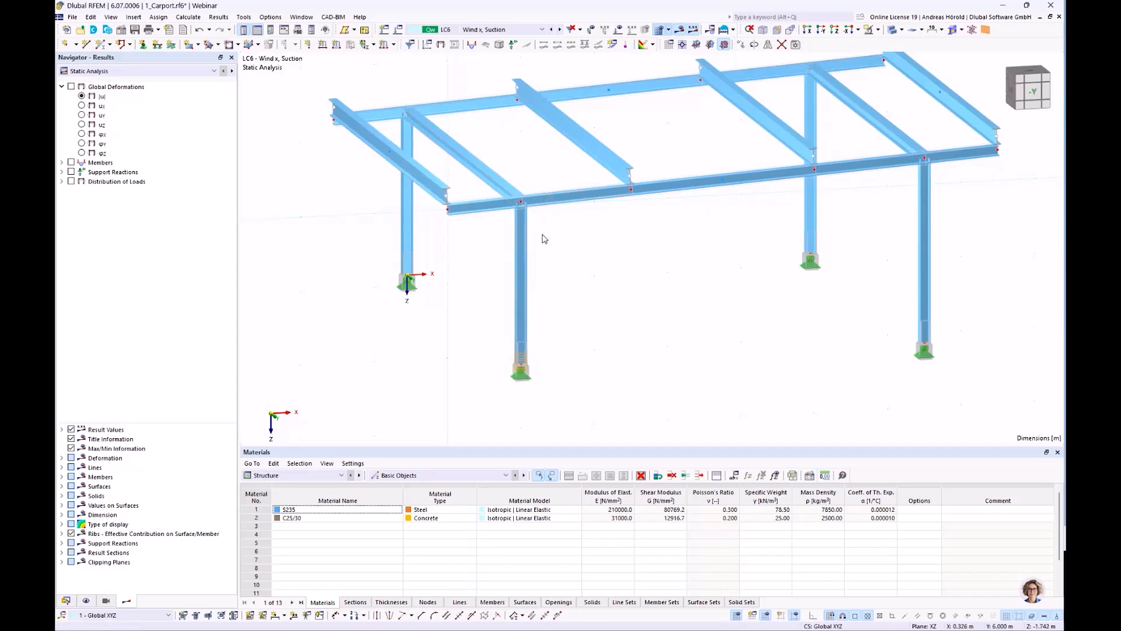
ctrl+middle_drag(533, 218, 608, 263)
scroll(678, 296, down, 1)
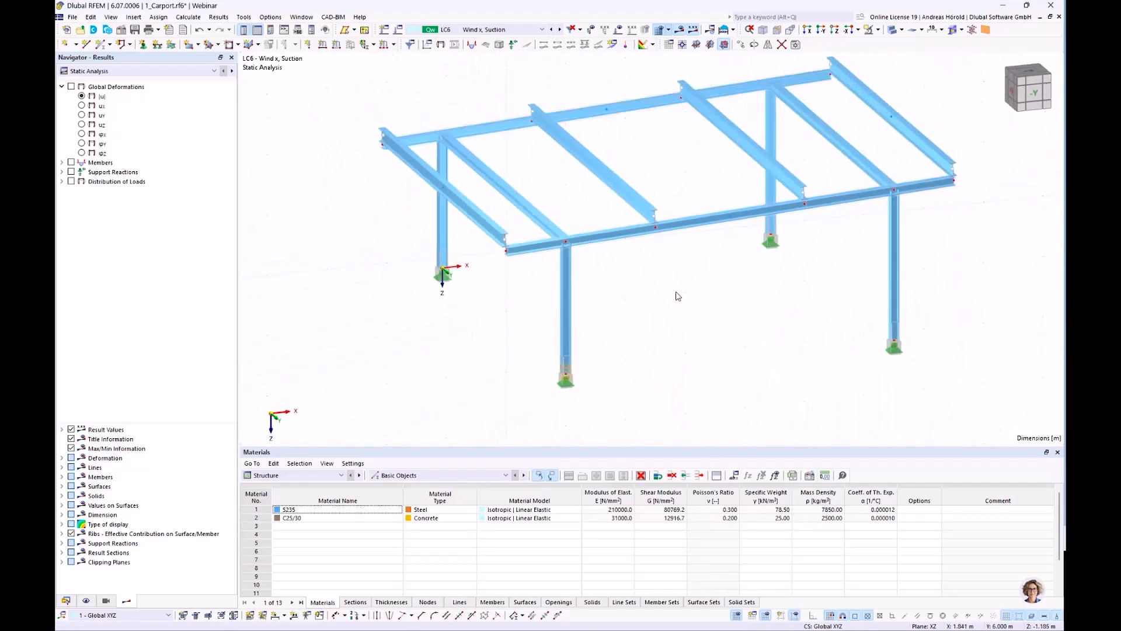
ctrl+middle_drag(640, 293, 587, 286)
scroll(602, 283, up, 2)
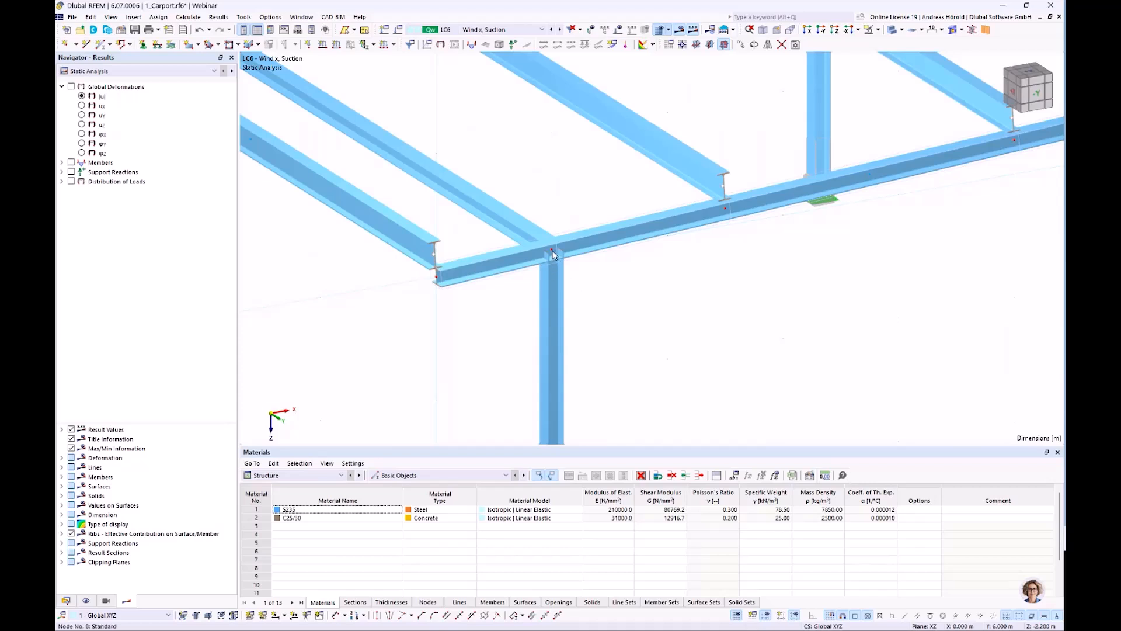
mouse_move(553, 254)
click(66, 601)
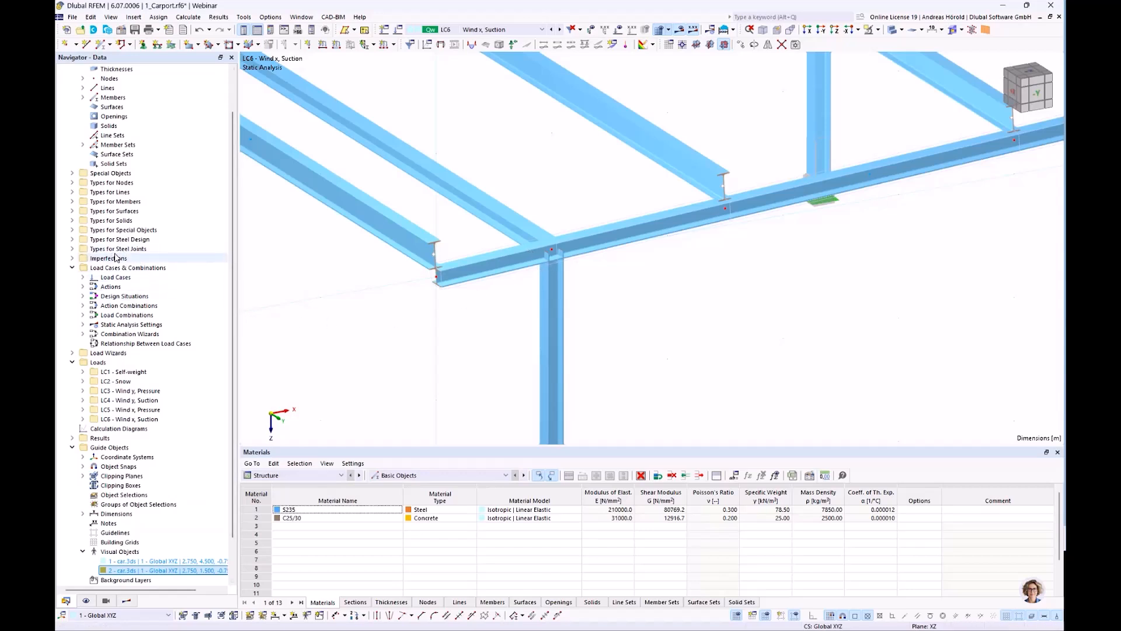
click(72, 249)
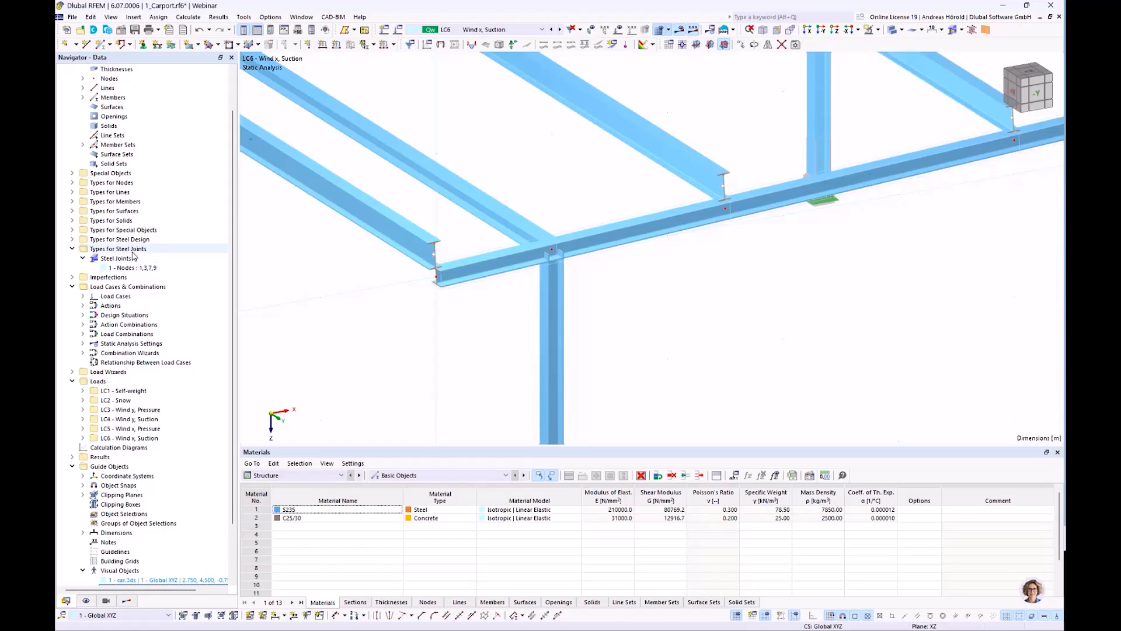
right_click(125, 261)
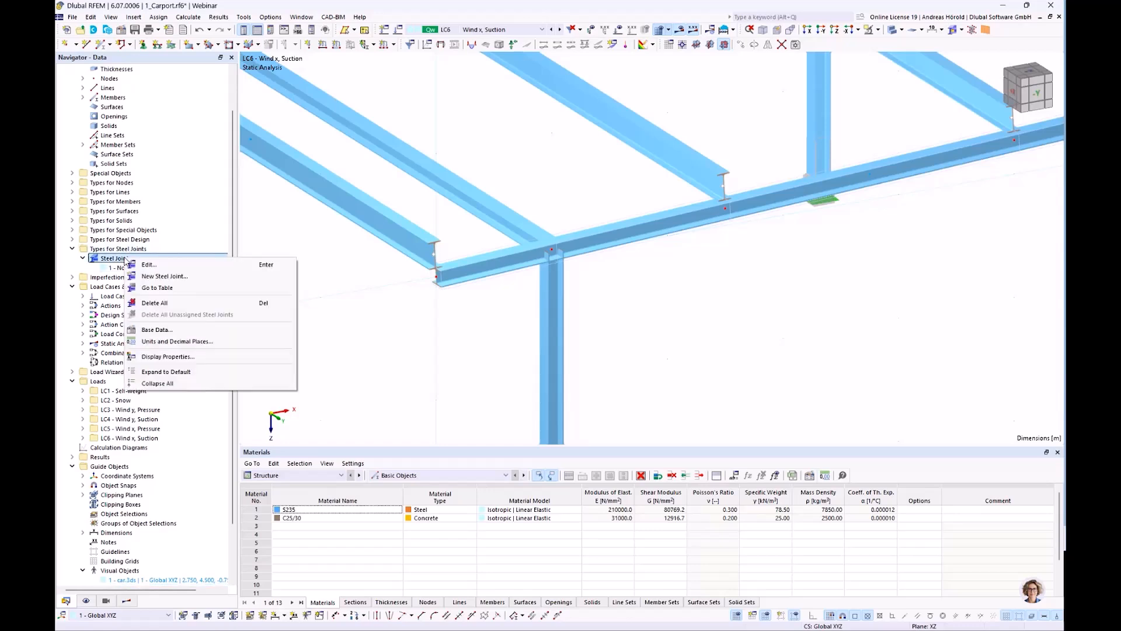
click(184, 277)
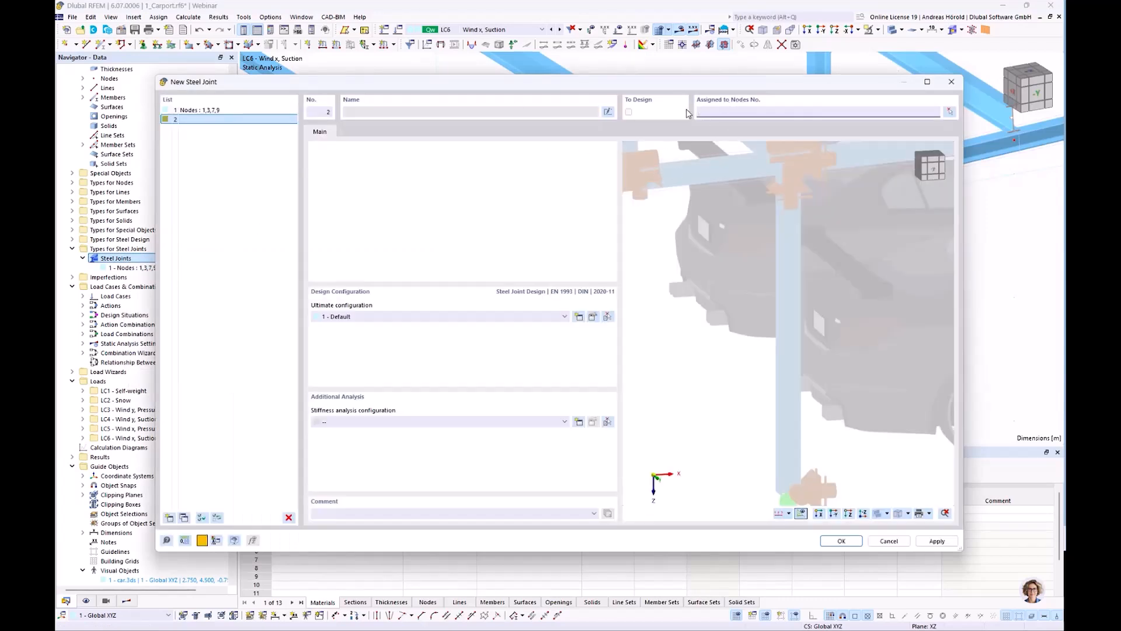
click(949, 115)
click(551, 250)
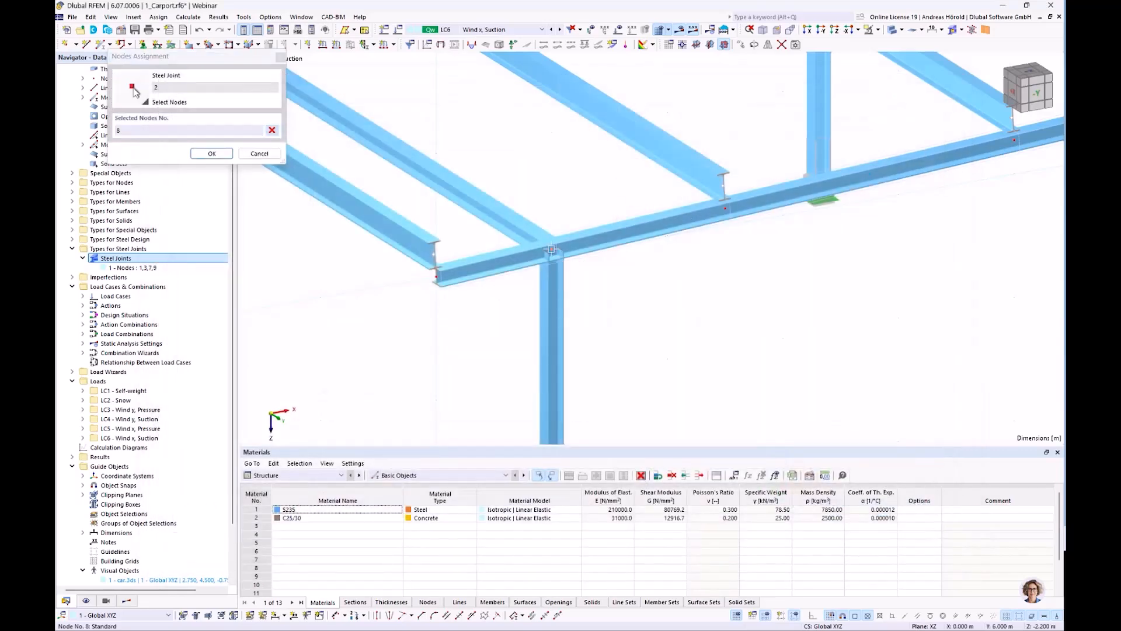
click(212, 153)
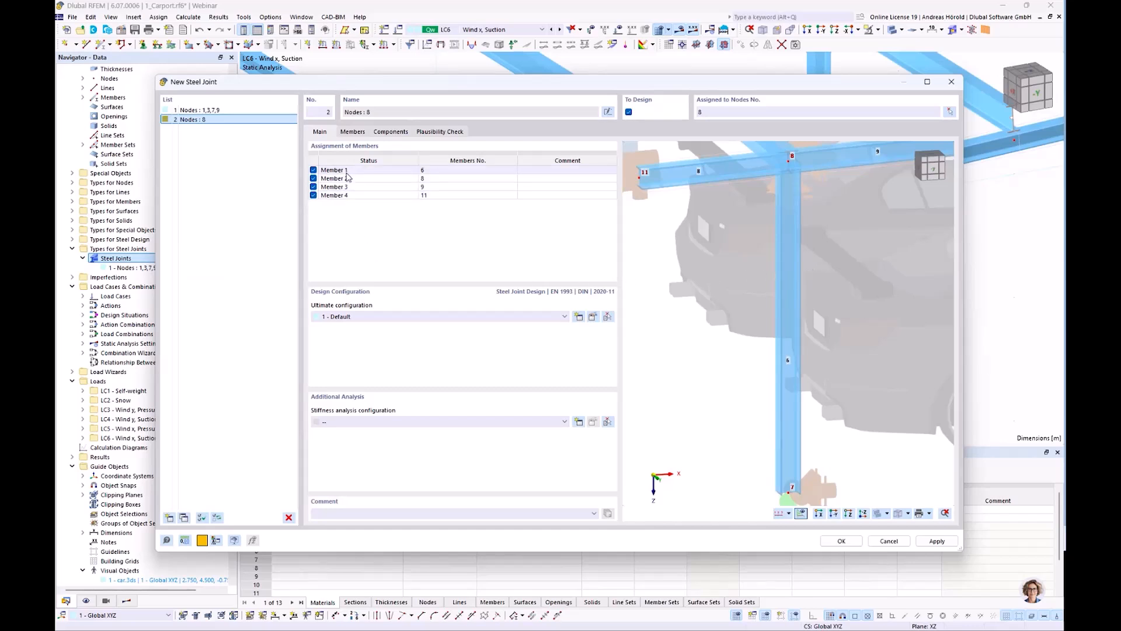
Step: Assign the stiffness analysis configuration "1 - Initial stiffness | No interaction" to the joint at node 8
scroll(716, 283, down, 2)
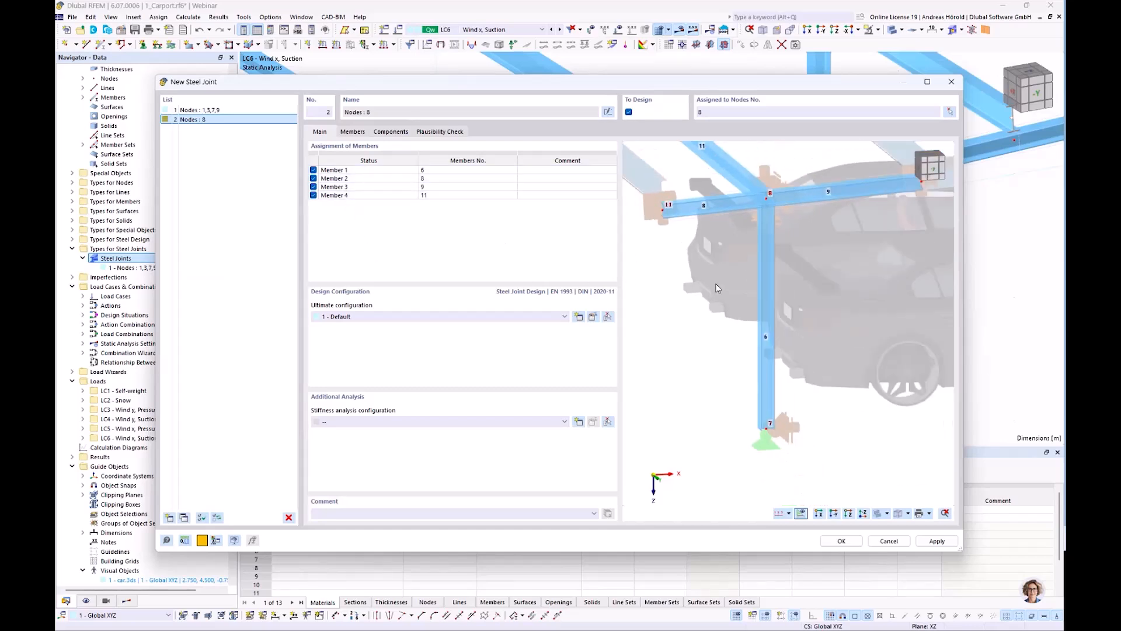
scroll(714, 210, up, 1)
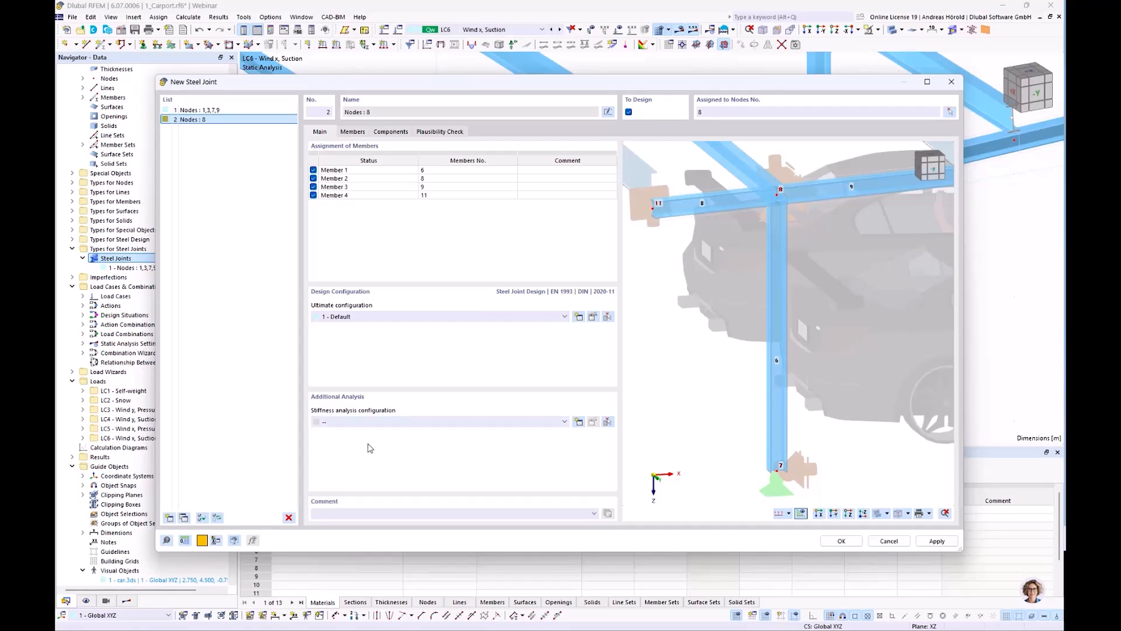
click(521, 421)
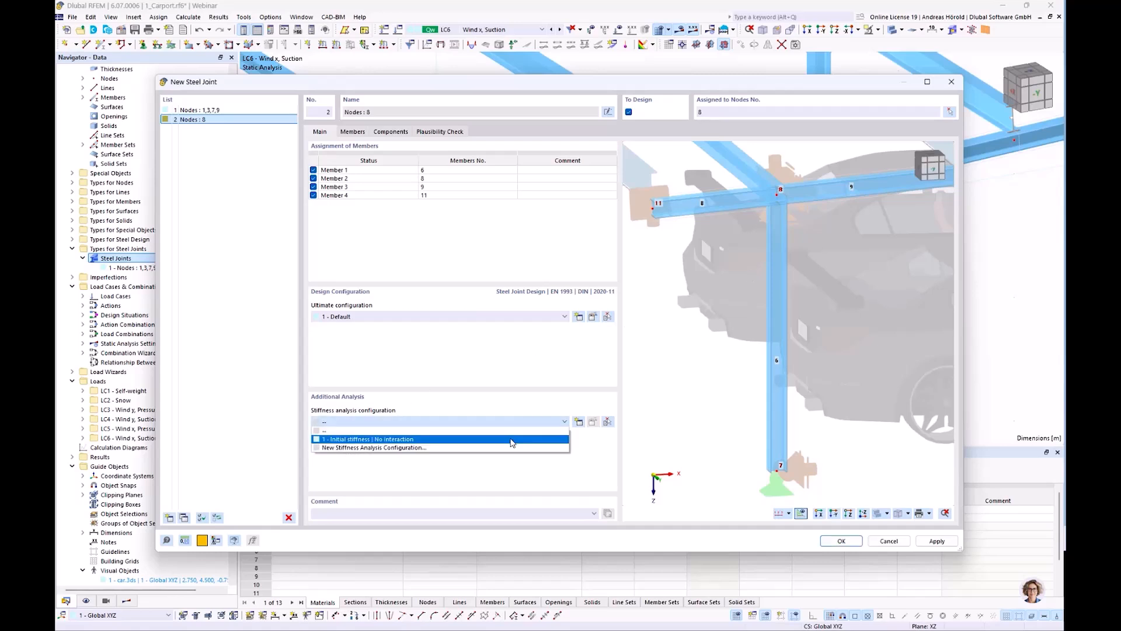
click(511, 439)
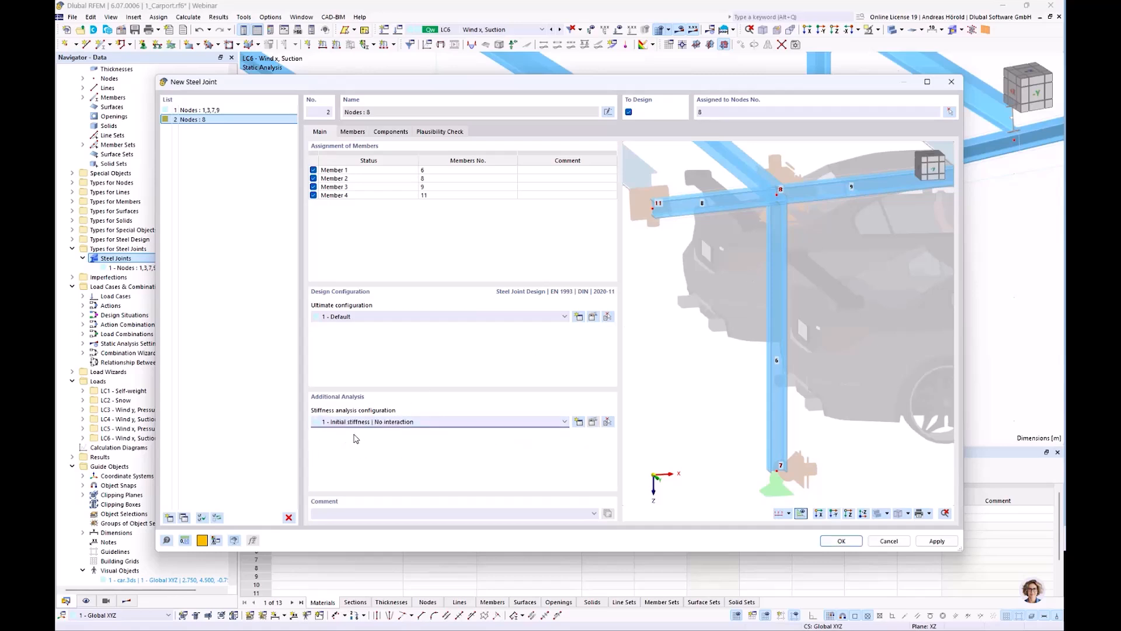
Step: Review the design parameters of the joint's stiffness analysis configuration without changing them
click(593, 423)
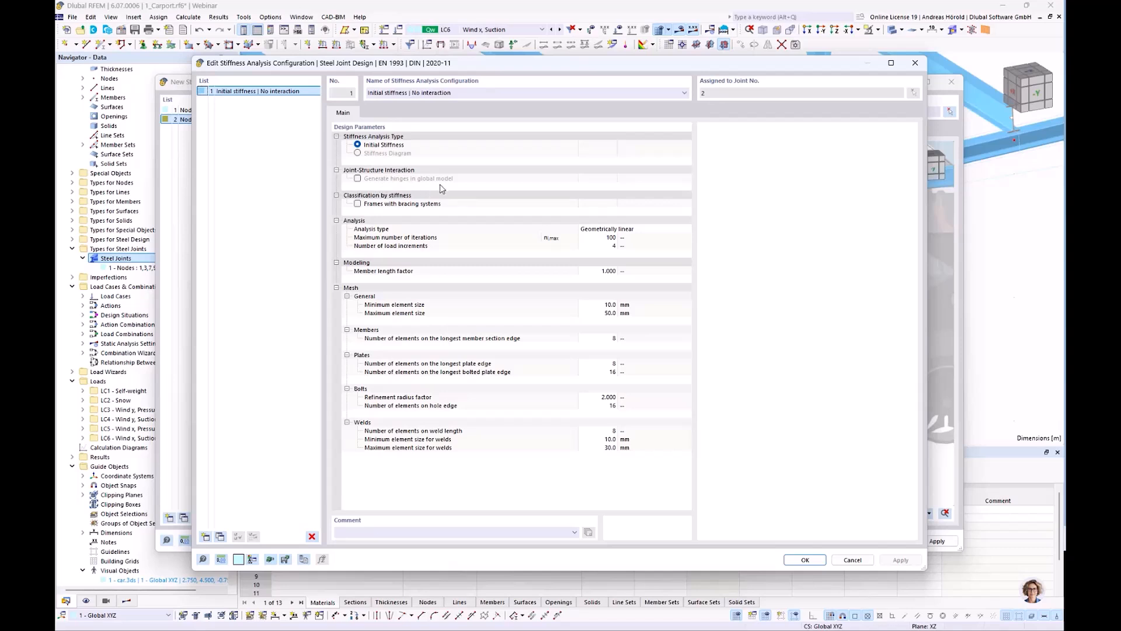
click(853, 560)
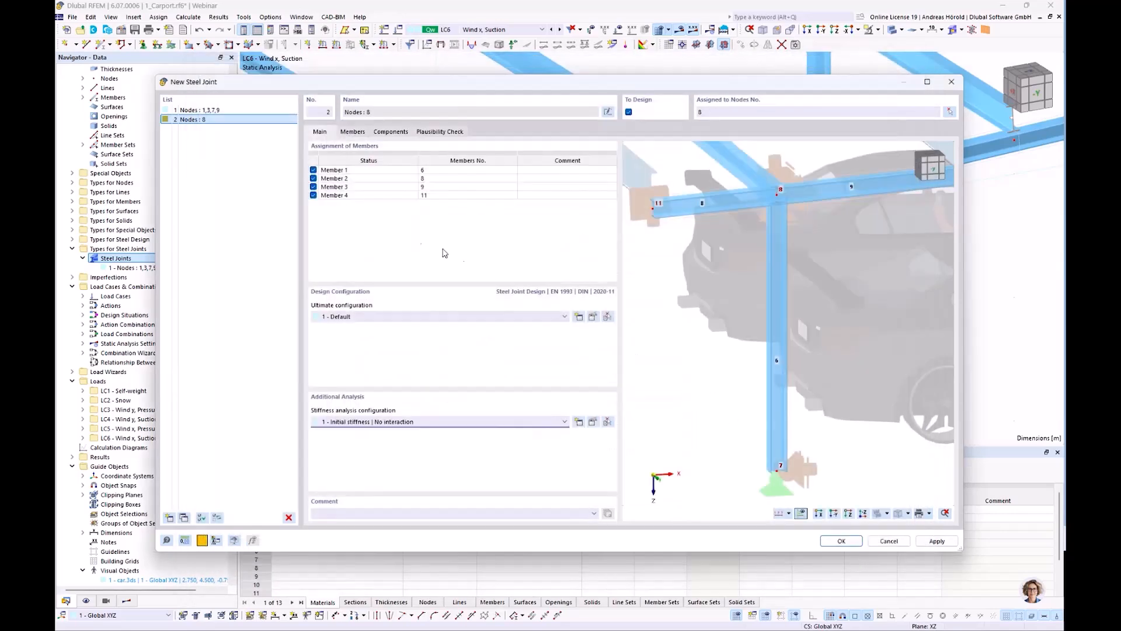
Step: Set the edge beam's Member 2, and with it Member 3, to type Continuous in the joint at node 8
click(357, 133)
click(408, 172)
scroll(904, 431, up, 3)
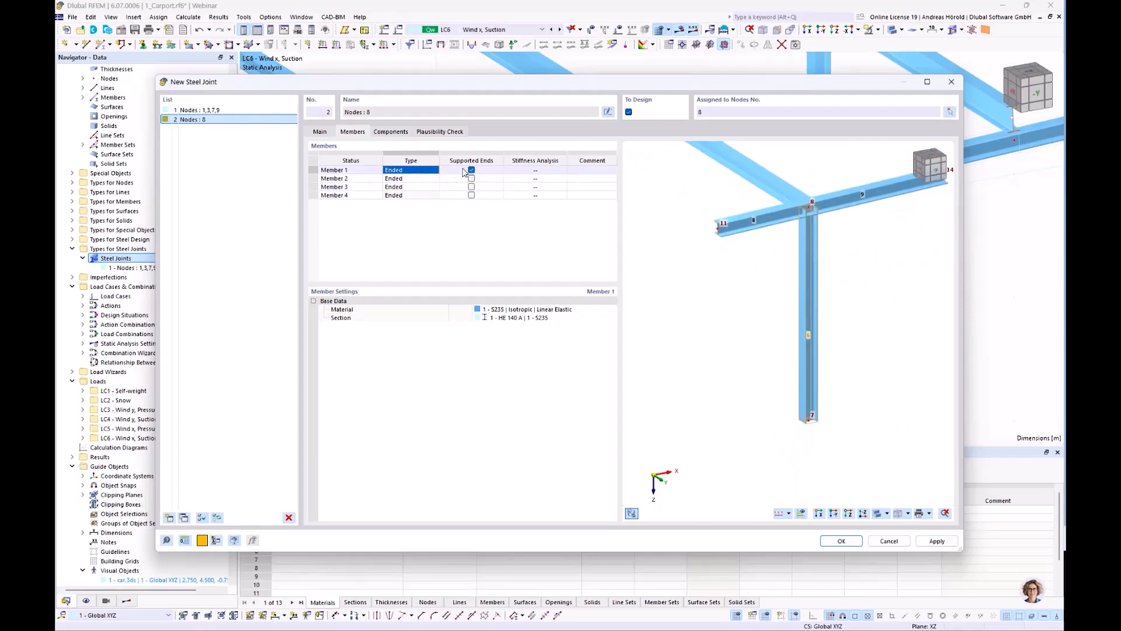
click(412, 179)
click(415, 179)
click(418, 193)
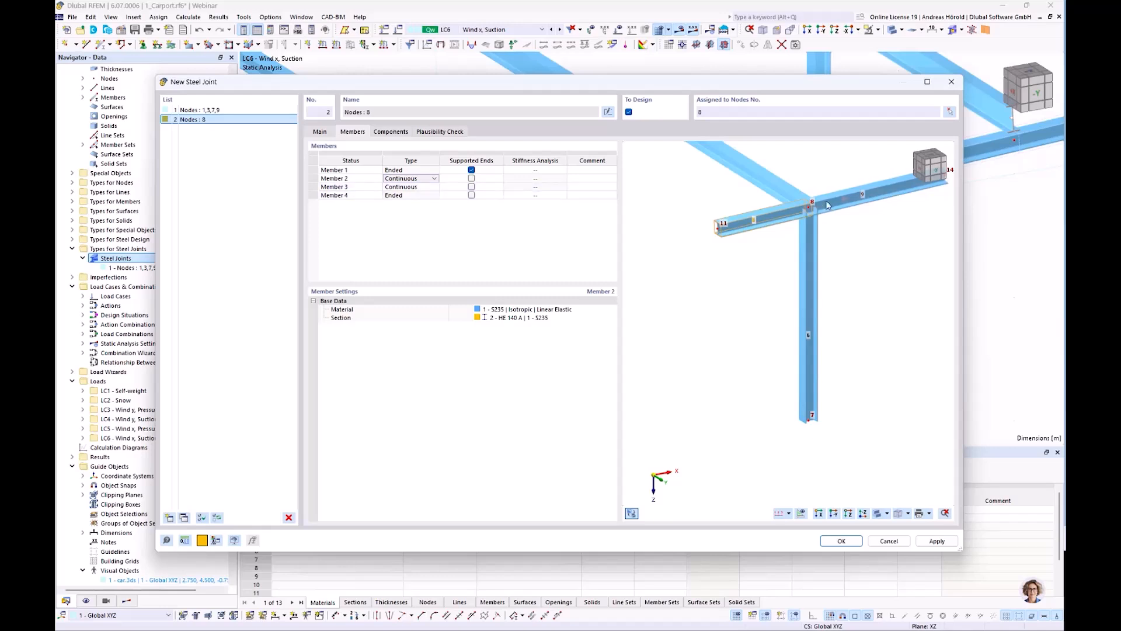
click(428, 187)
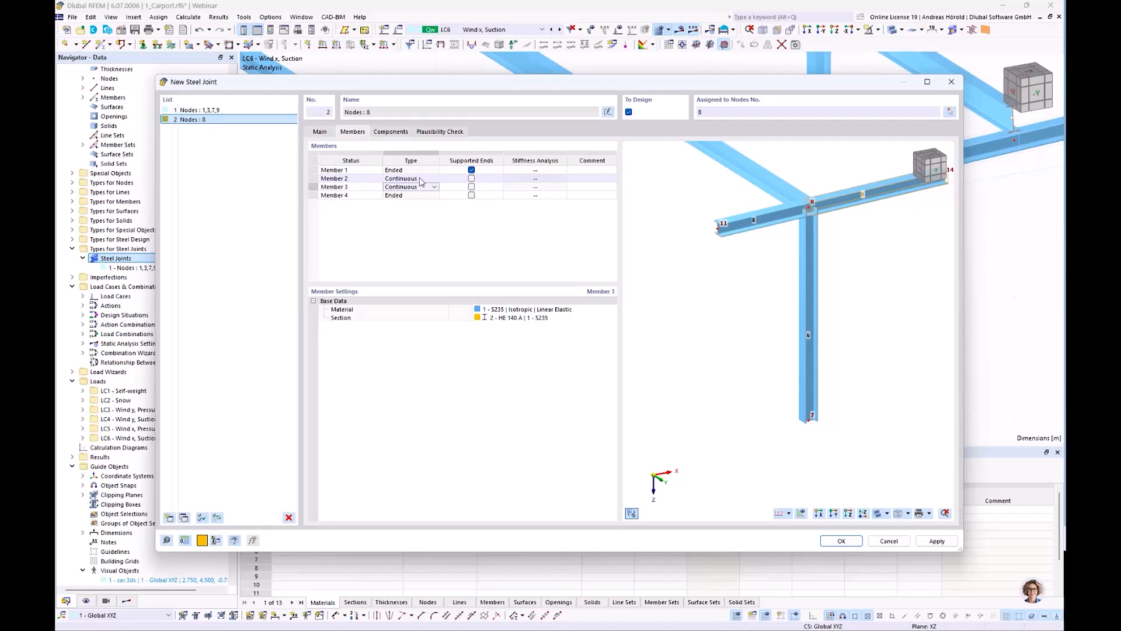
Step: Activate the stiffness analysis for My and Mz on Member 1, the column of the joint
click(422, 170)
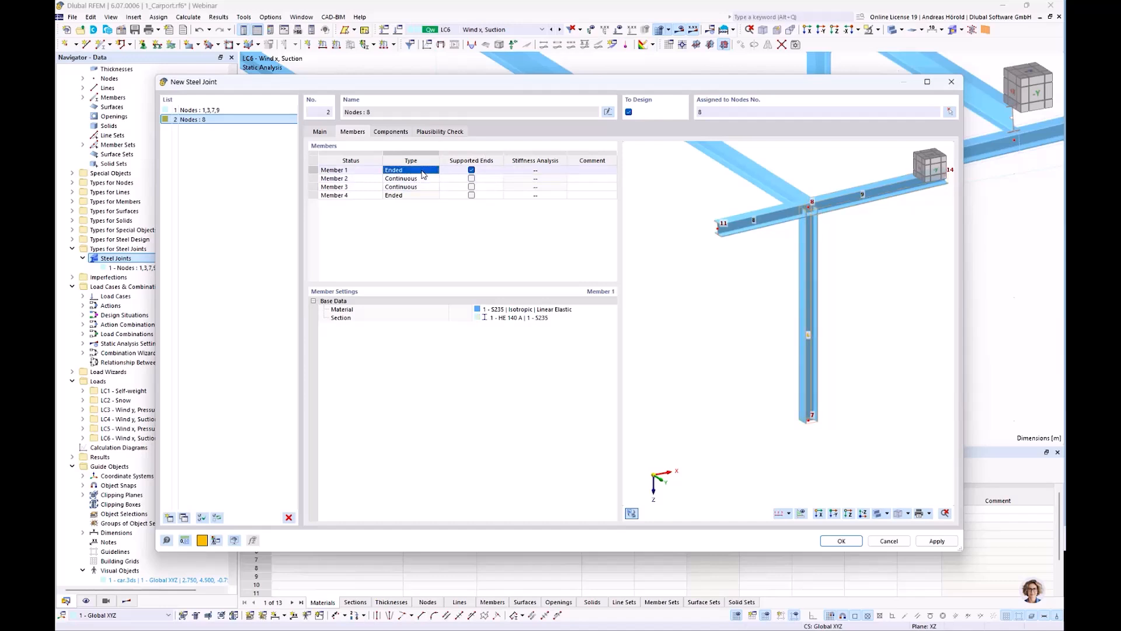
click(543, 170)
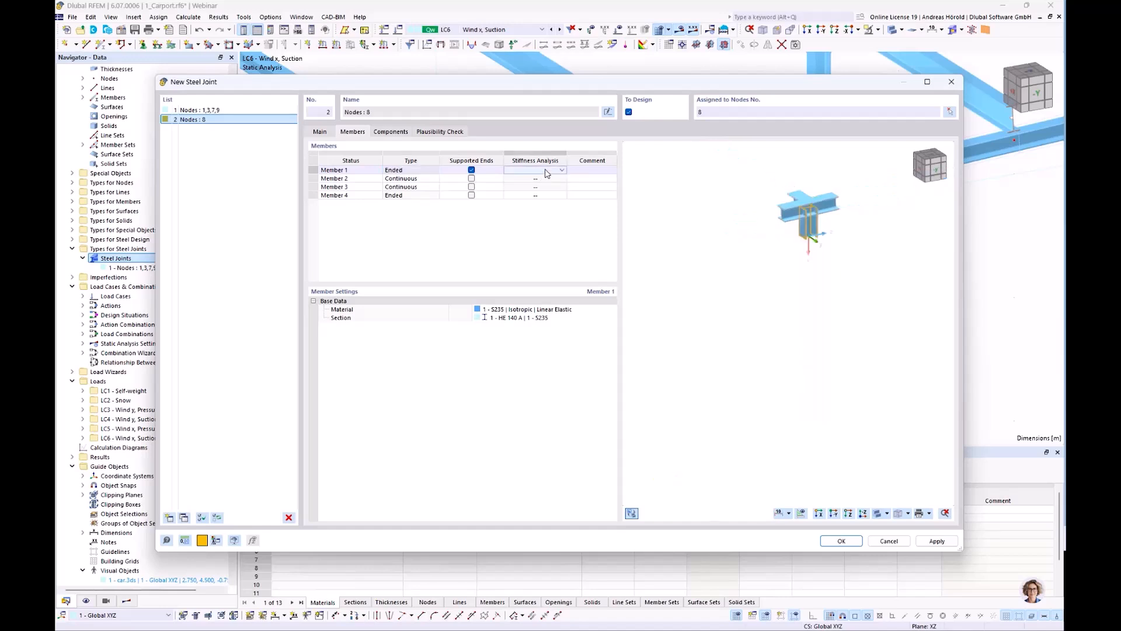
click(560, 171)
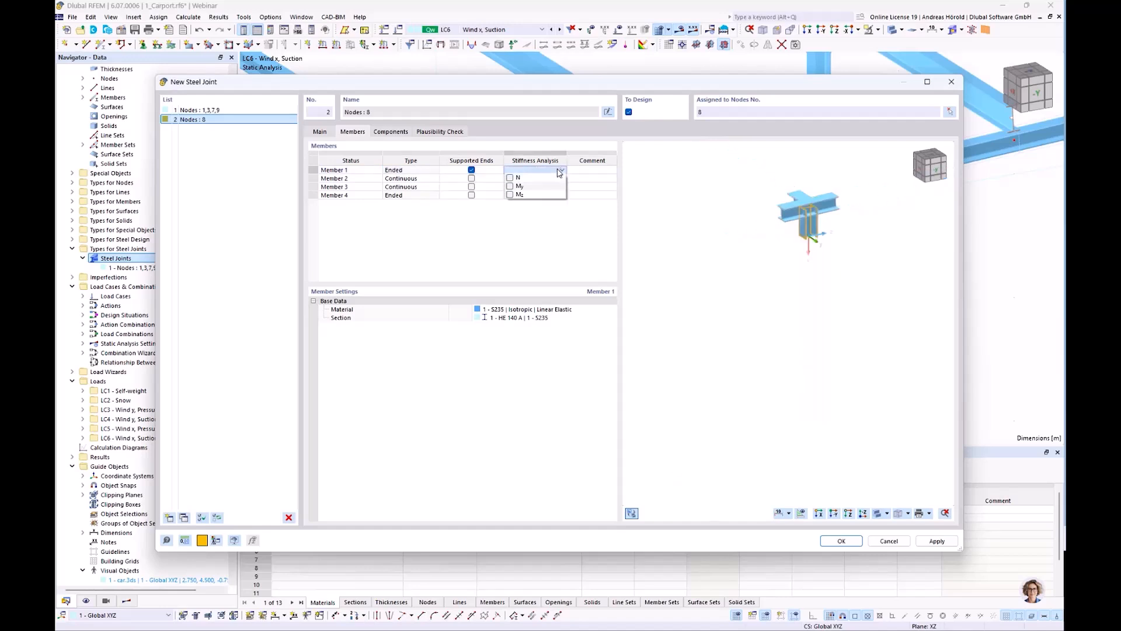
click(511, 187)
click(510, 195)
click(518, 206)
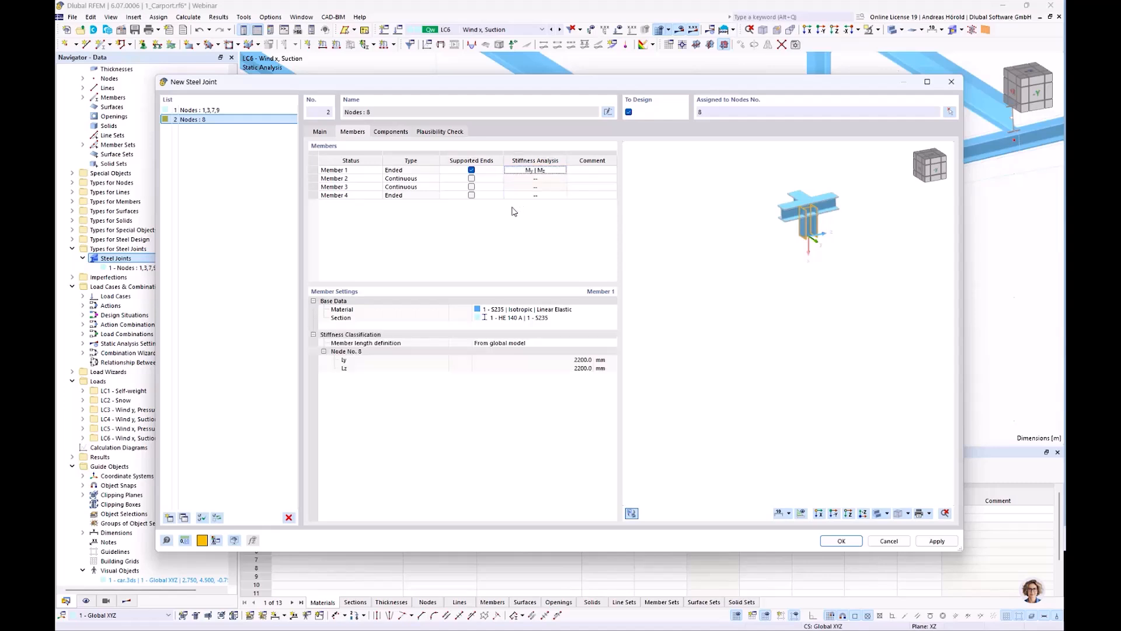
Step: Activate the stiffness analysis for My on Member 4, the beam framing into the edge beam
click(448, 197)
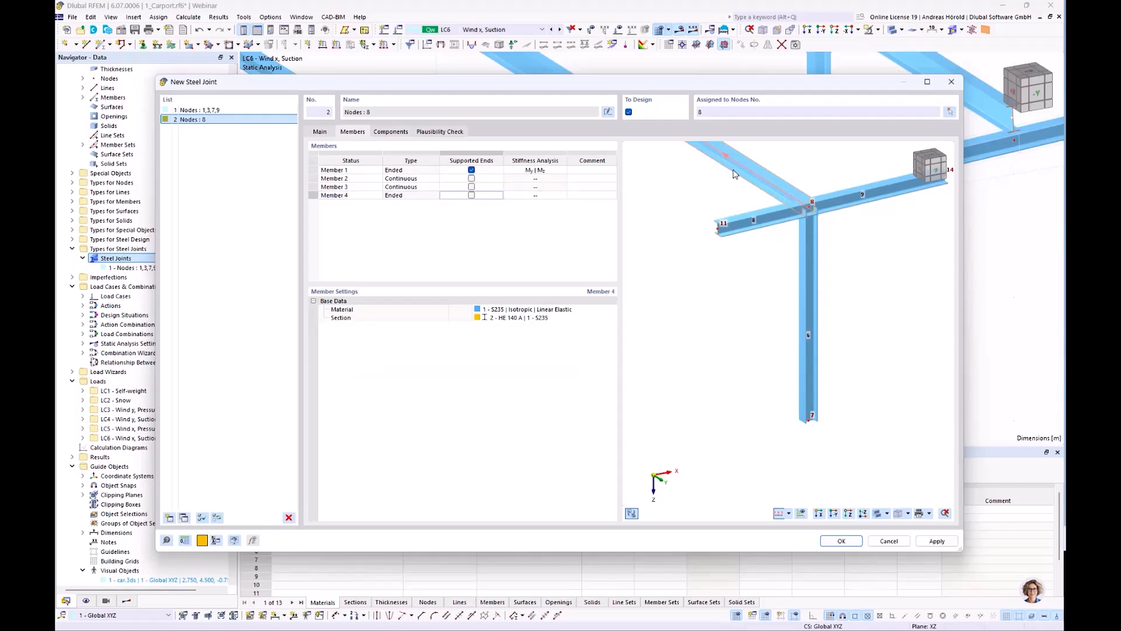
click(540, 196)
click(563, 196)
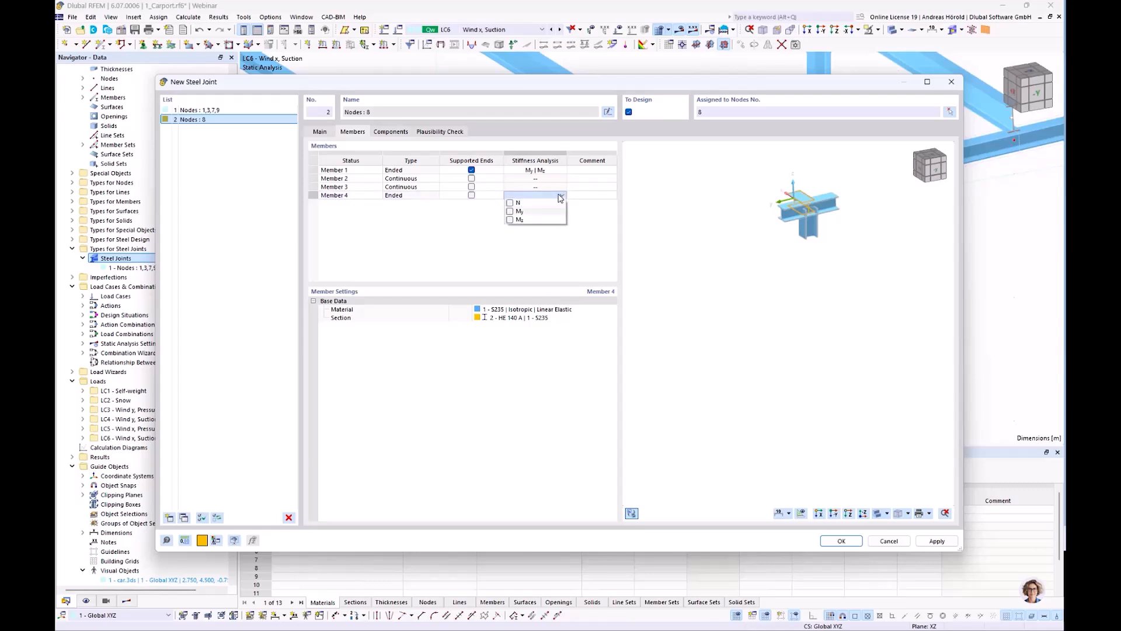
click(509, 211)
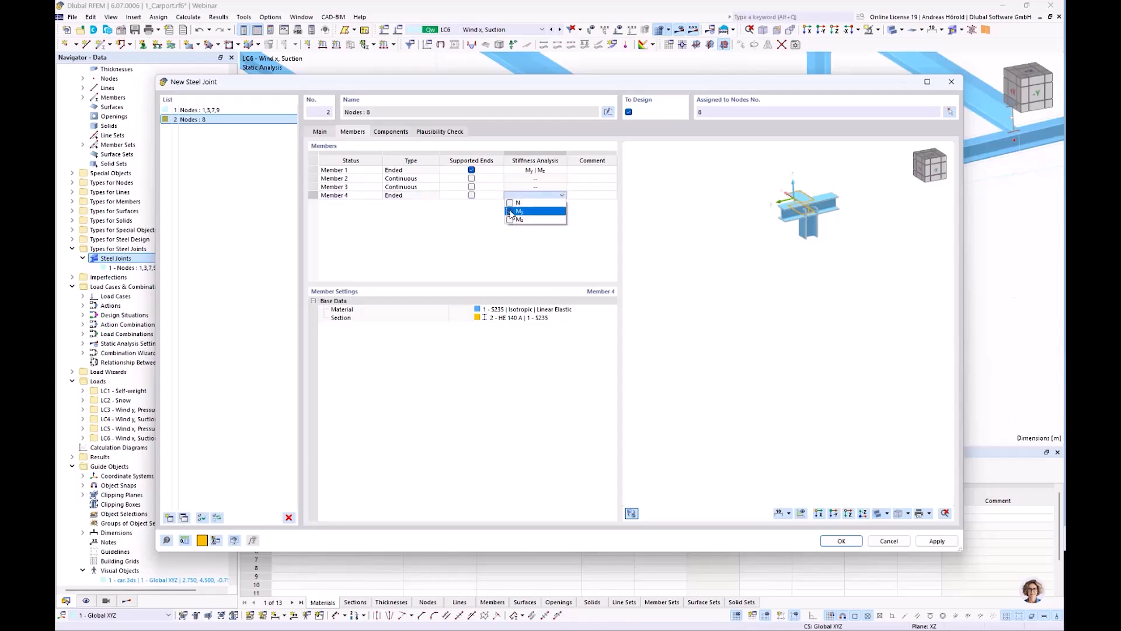
click(575, 255)
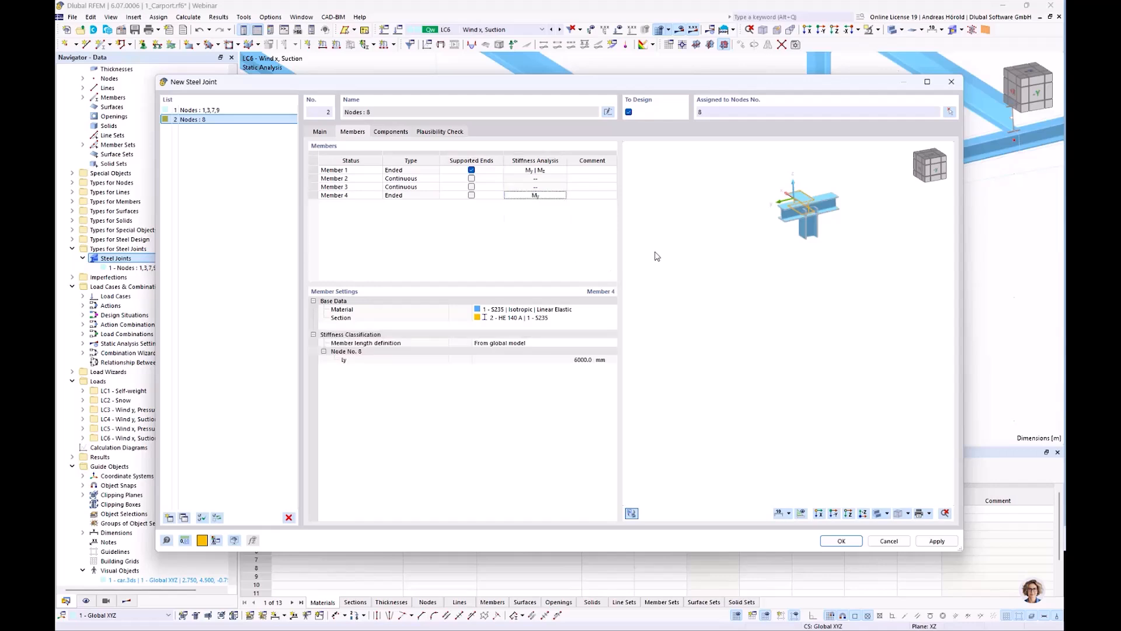
Step: Add an End Plate component with Member 1 as connected member and Member 2, 3 as reference member
click(390, 132)
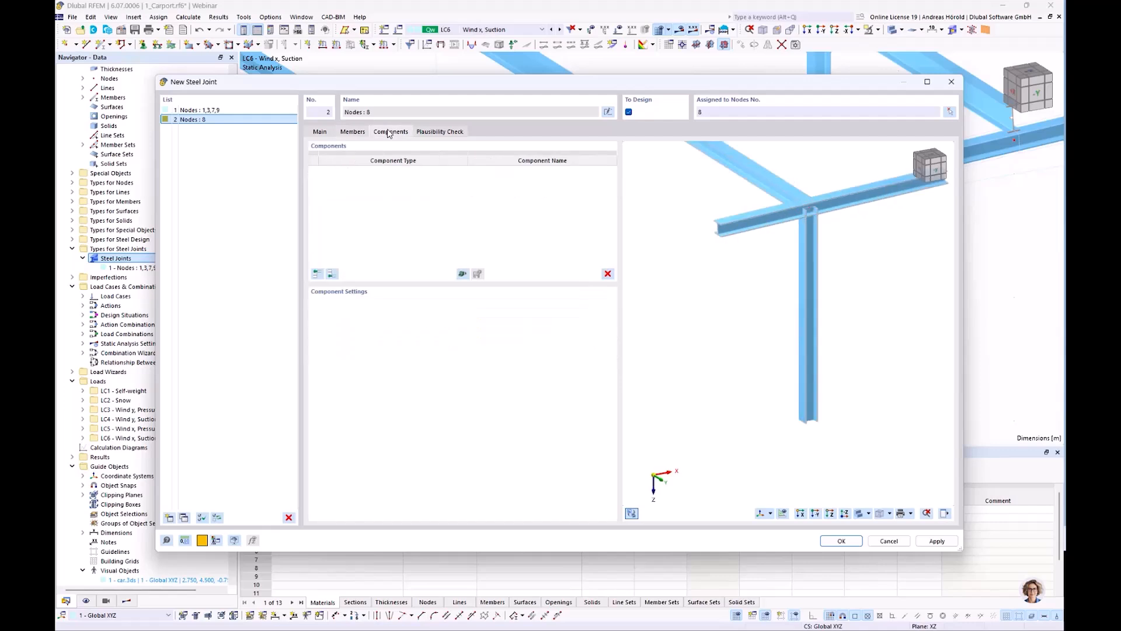
click(316, 274)
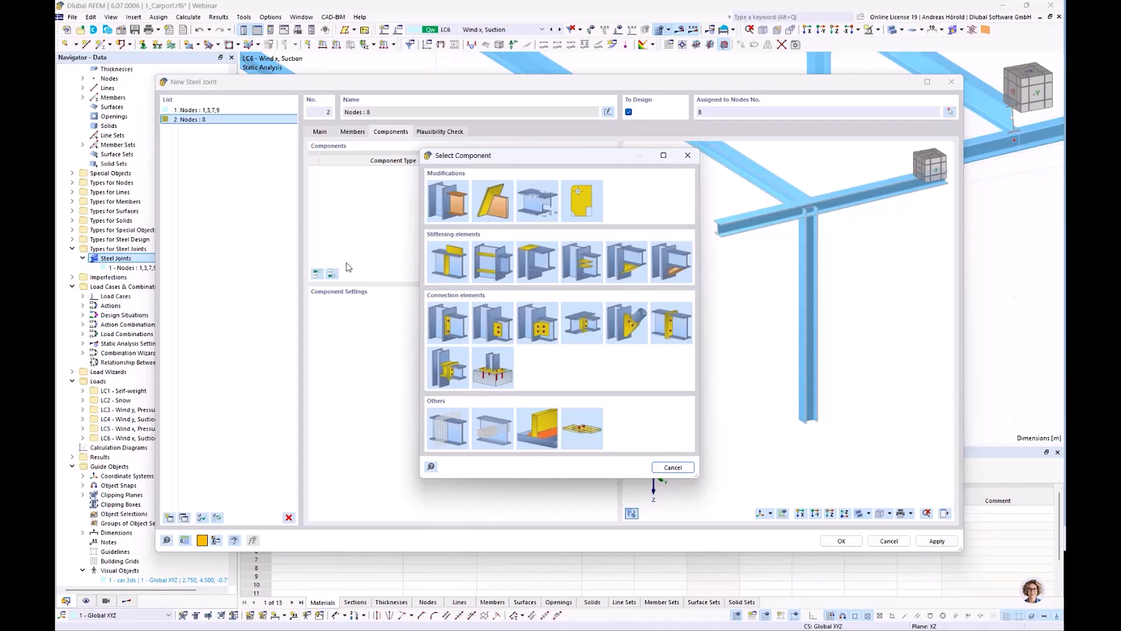
click(447, 322)
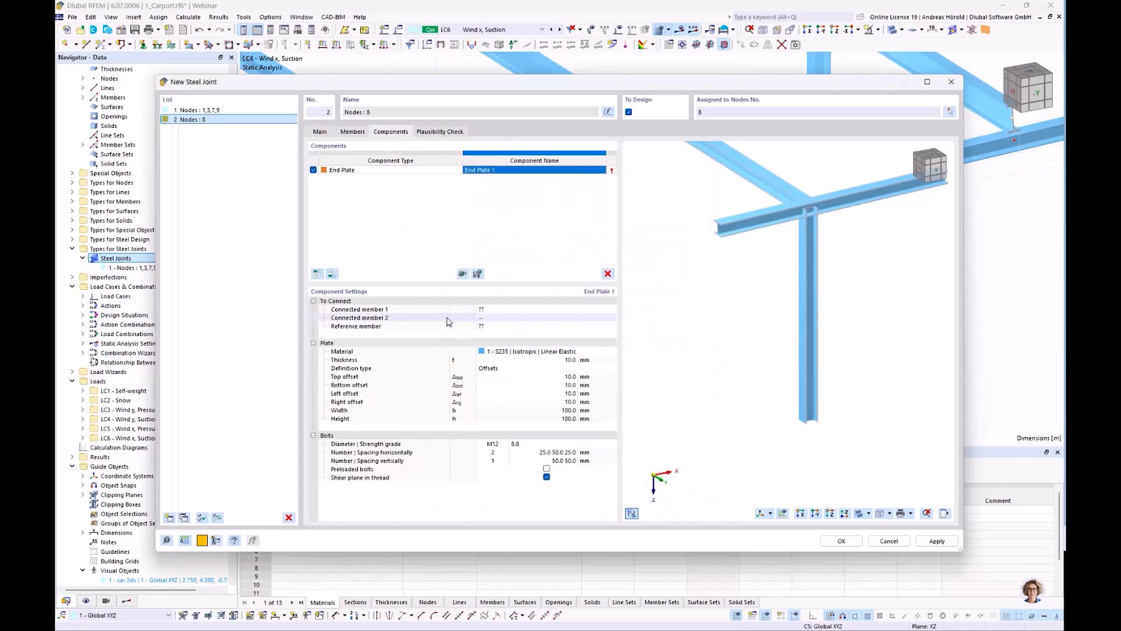
click(523, 310)
click(522, 309)
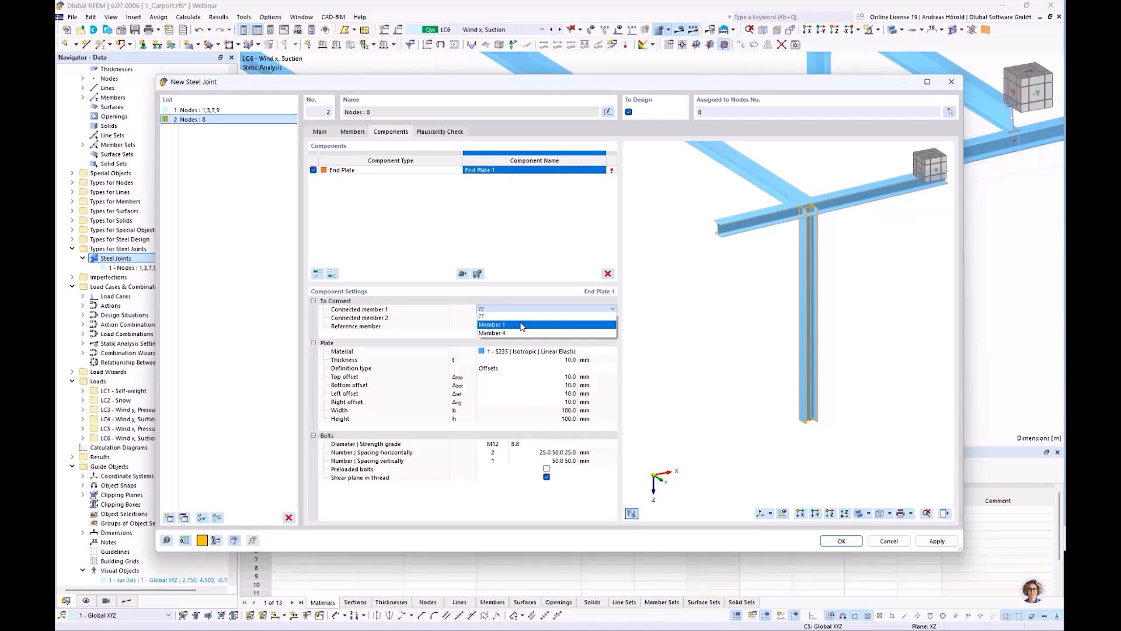
click(522, 325)
scroll(732, 334, up, 3)
middle_drag(732, 334, 780, 382)
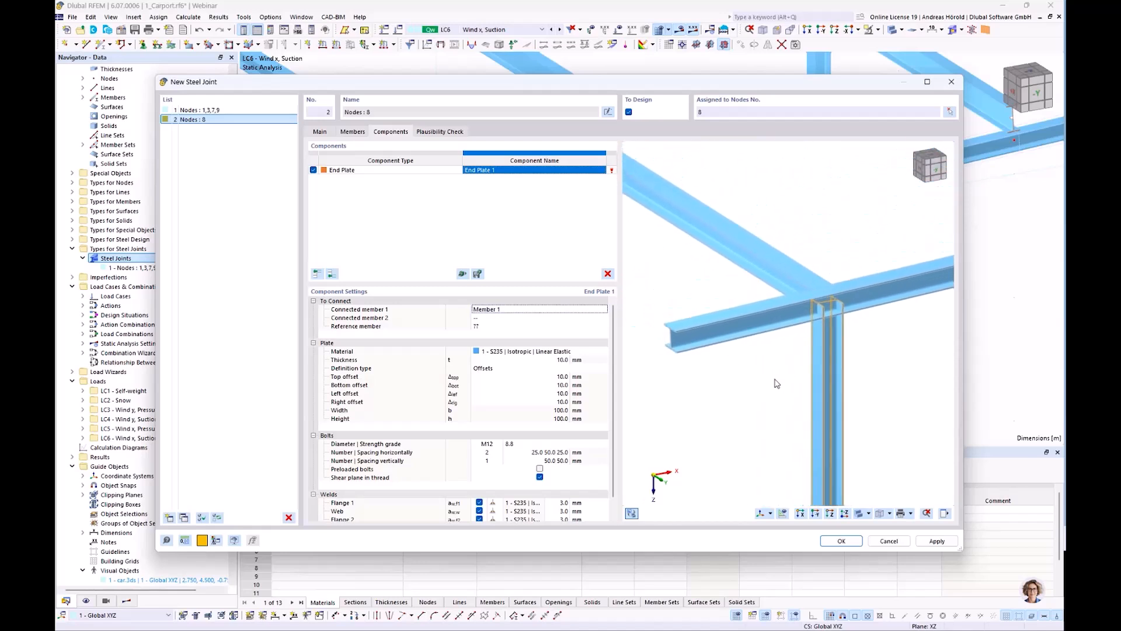
click(491, 327)
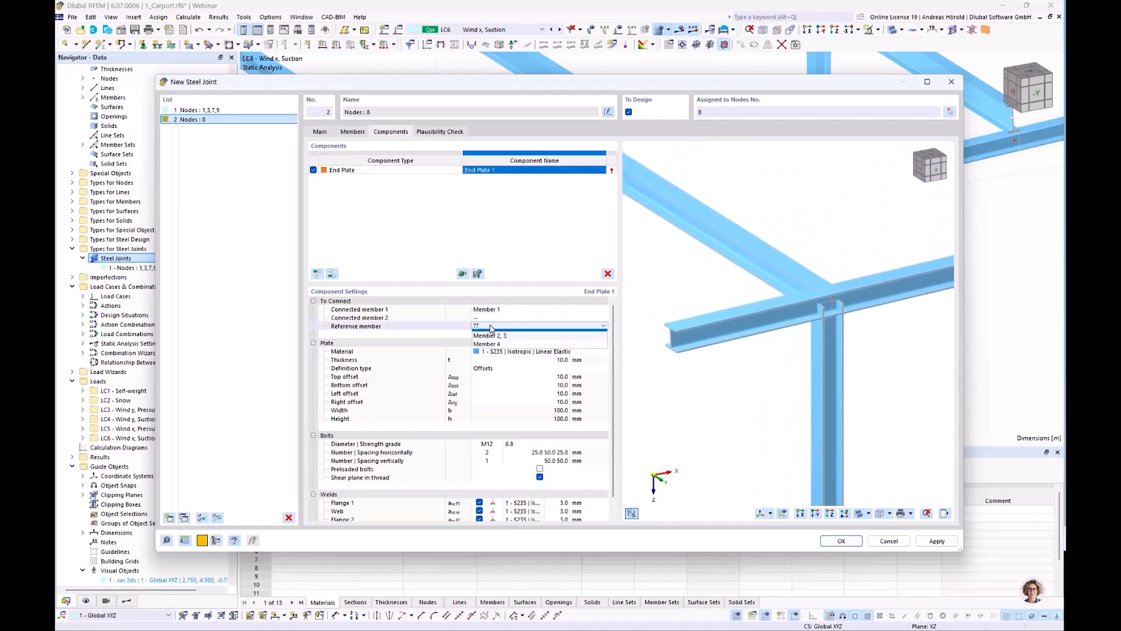
click(493, 326)
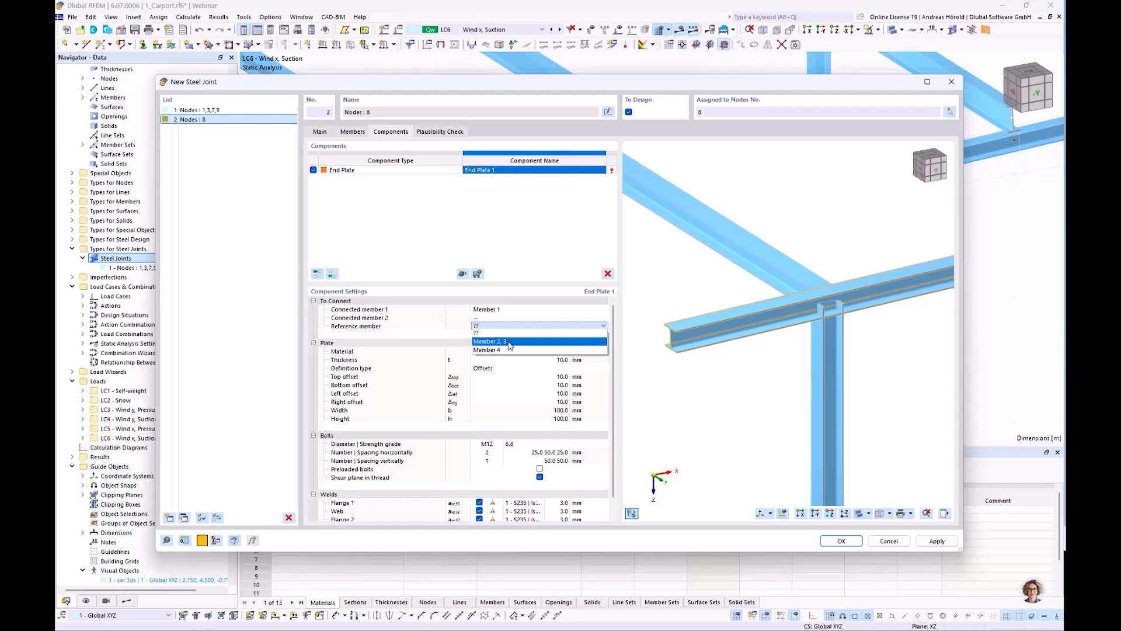
click(509, 342)
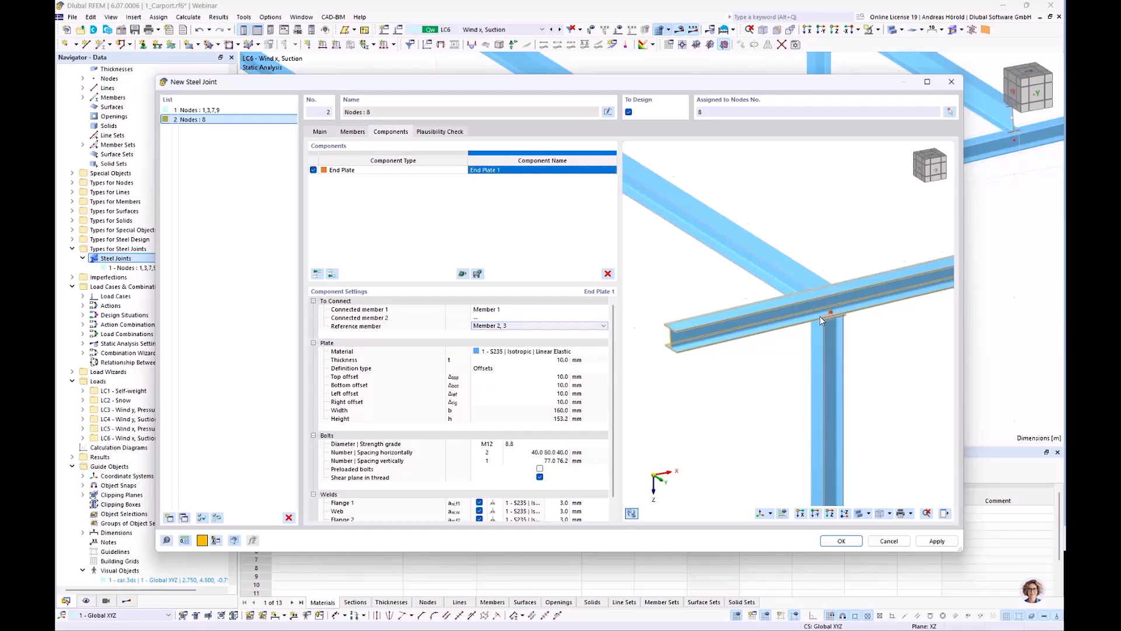
Step: Set the thickness of the end plate on top of the column to 15 mm
scroll(820, 316, up, 4)
scroll(756, 382, up, 1)
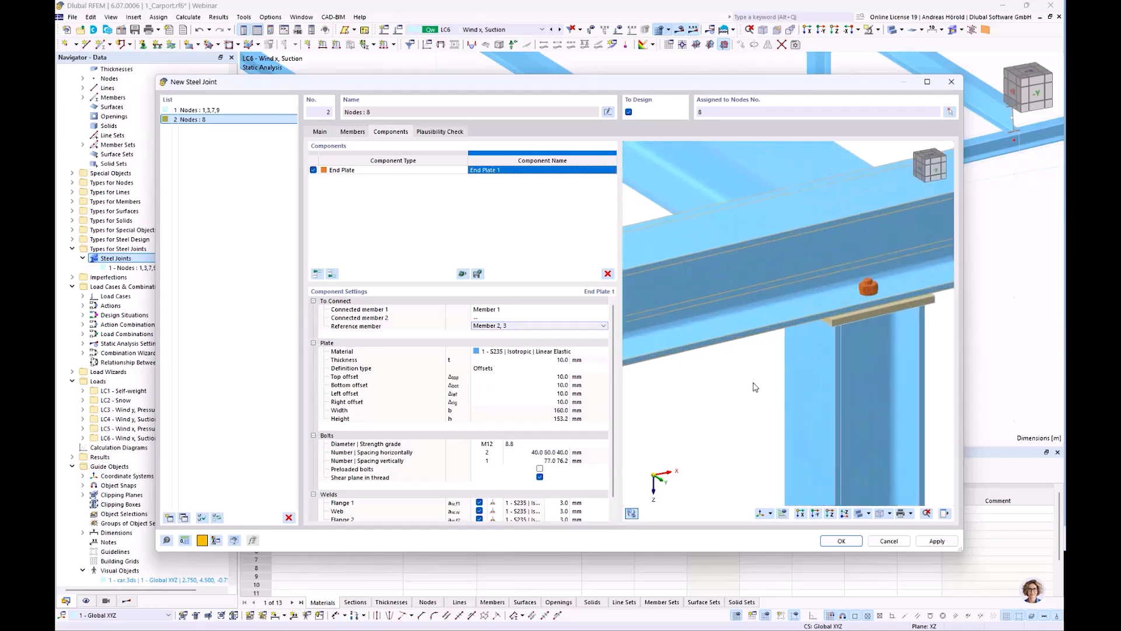
ctrl+middle_drag(727, 399, 908, 388)
ctrl+middle_drag(750, 394, 902, 379)
mouse_move(715, 397)
ctrl+middle_down()
mouse_move(888, 388)
mouse_move(835, 392)
ctrl+middle_up()
right_click(682, 395)
ctrl+middle_drag(887, 426, 759, 424)
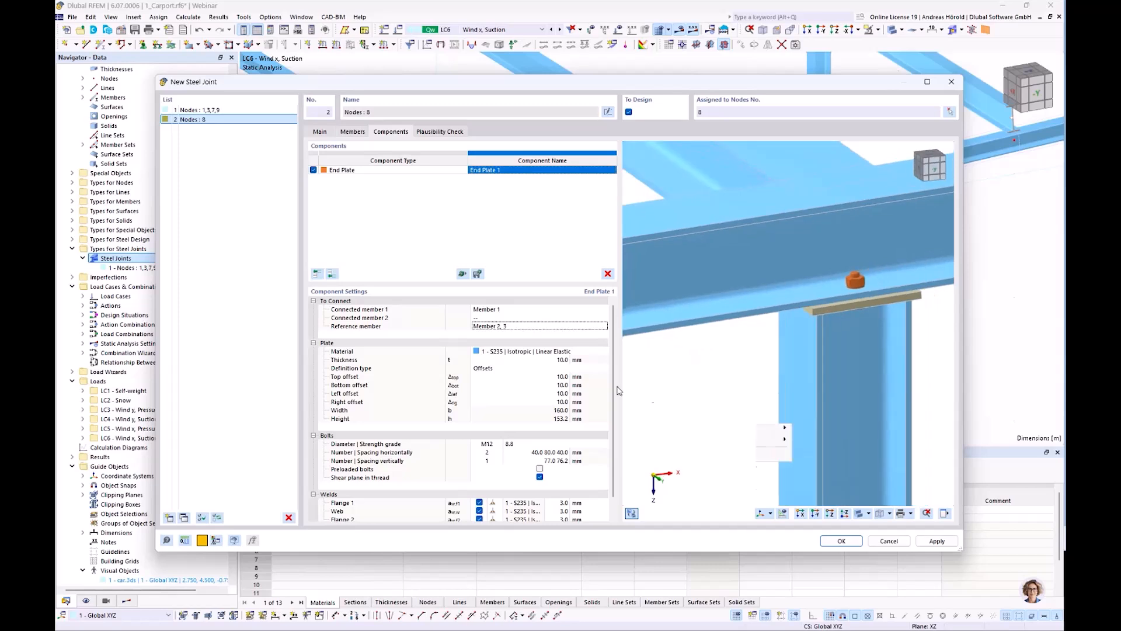
right_click(756, 425)
click(603, 377)
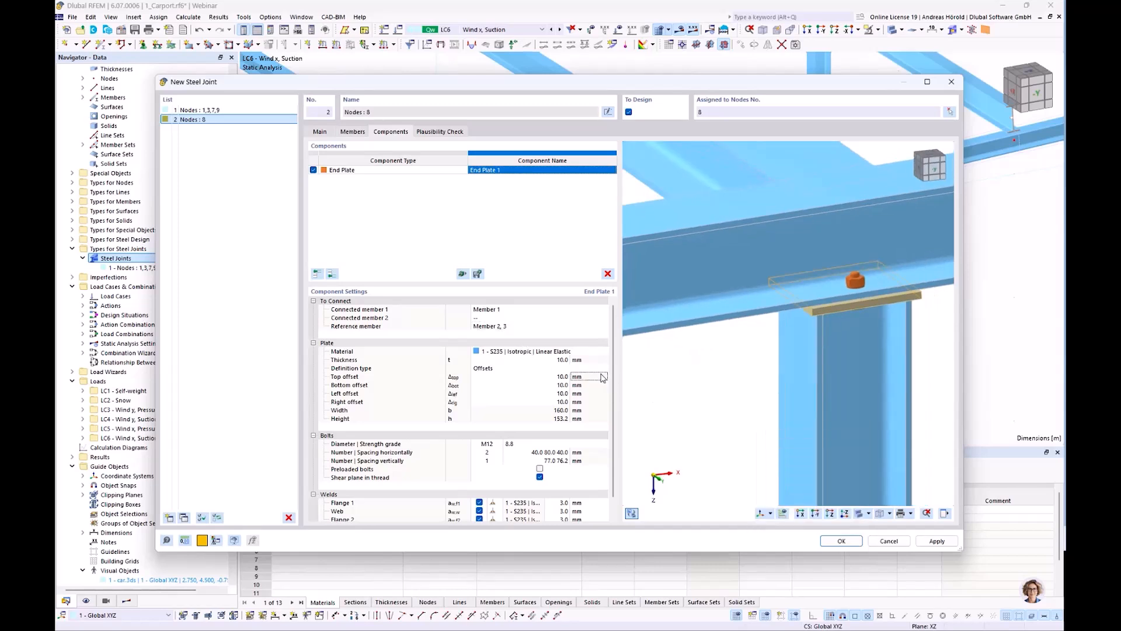
click(587, 361)
click(588, 360)
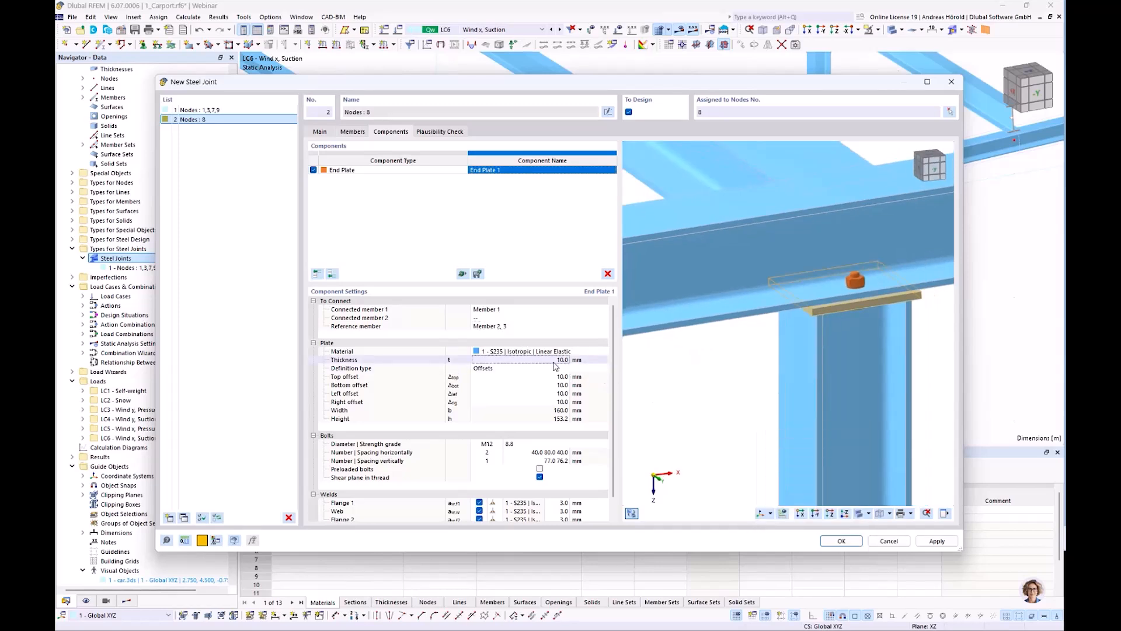
text(15)
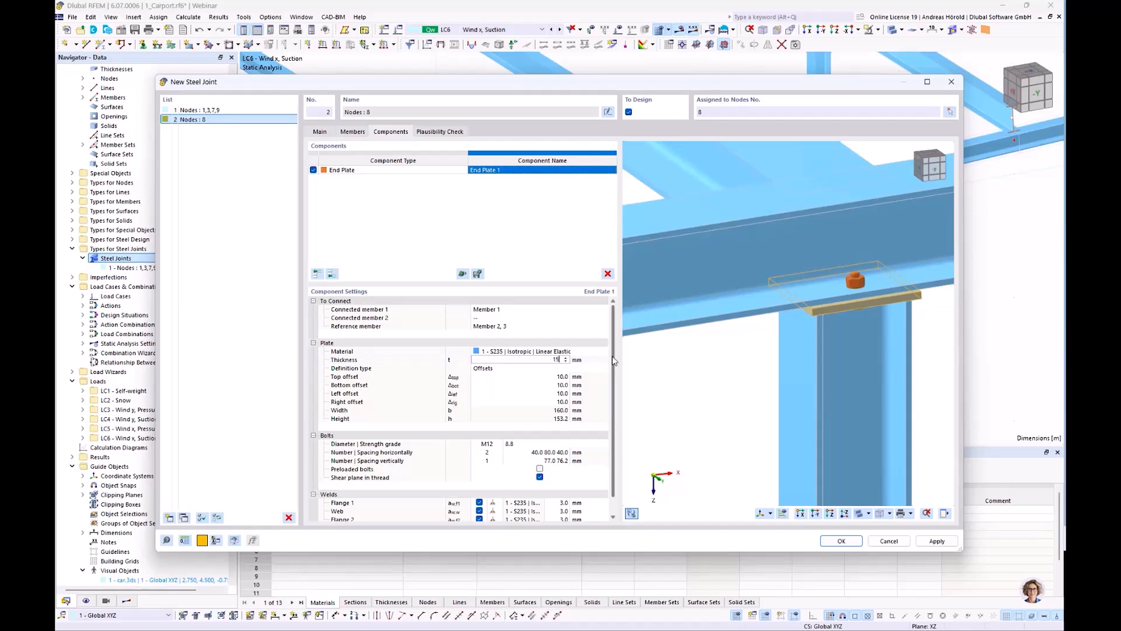
key(Tab)
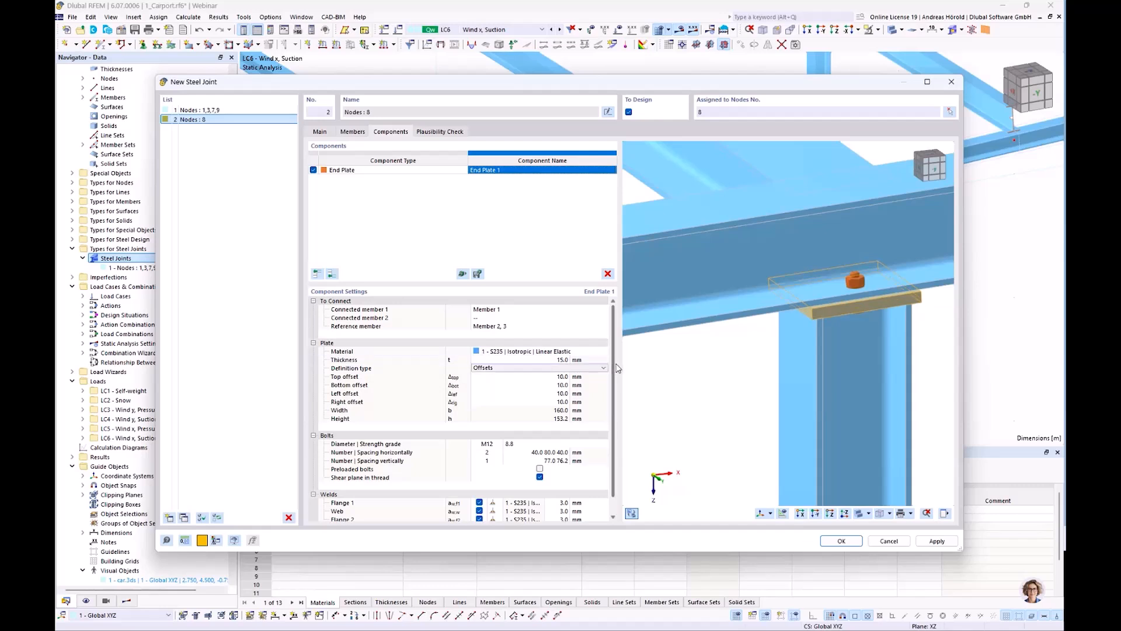
Step: Set the end plate's top and bottom offsets to 60 mm each
middle_drag(848, 328, 835, 331)
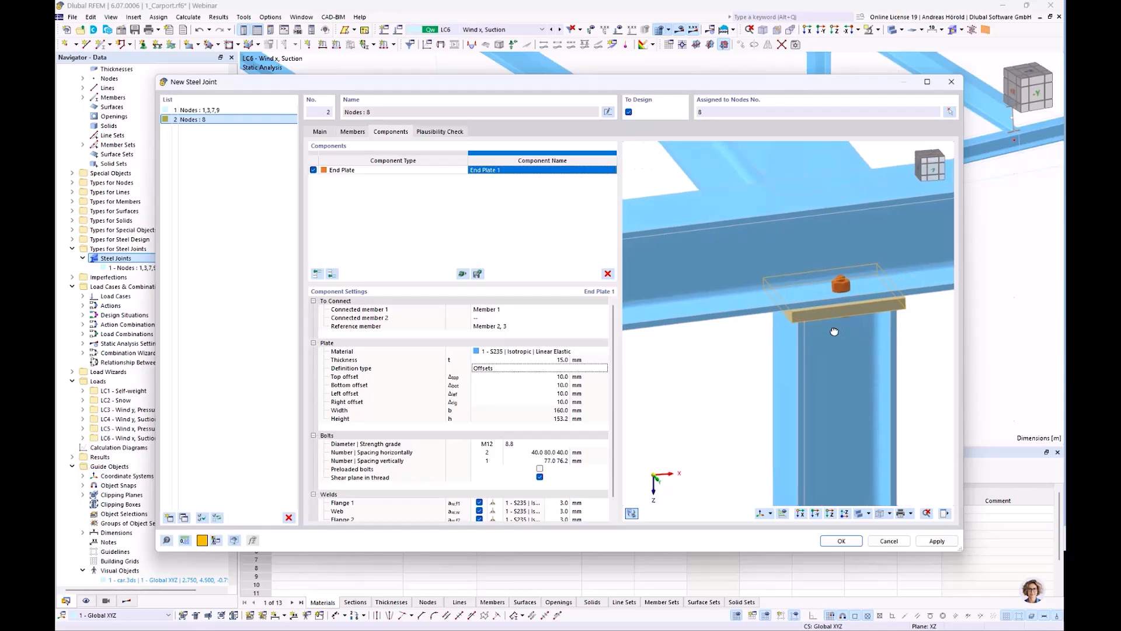
scroll(766, 345, up, 1)
scroll(744, 348, up, 1)
middle_drag(728, 353, 684, 358)
click(548, 376)
text(6)
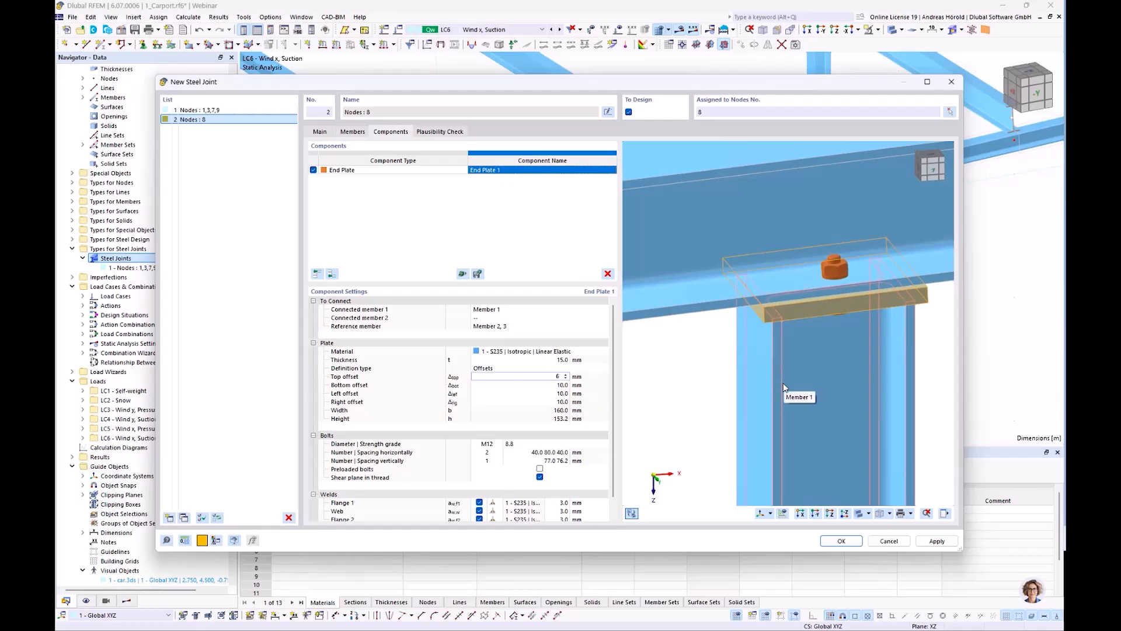
text(0)
key(Tab)
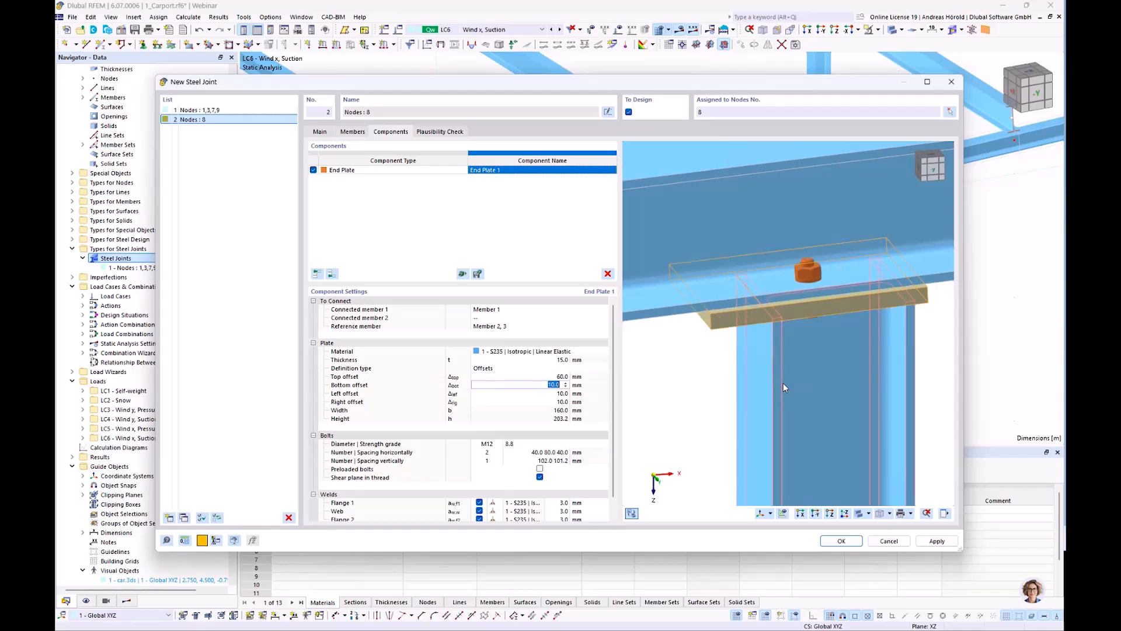
text(60)
key(Tab)
Step: Set the end plate's left and right offsets to 0 mm so it matches the column width
scroll(722, 410, down, 1)
ctrl+middle_drag(721, 410, 747, 382)
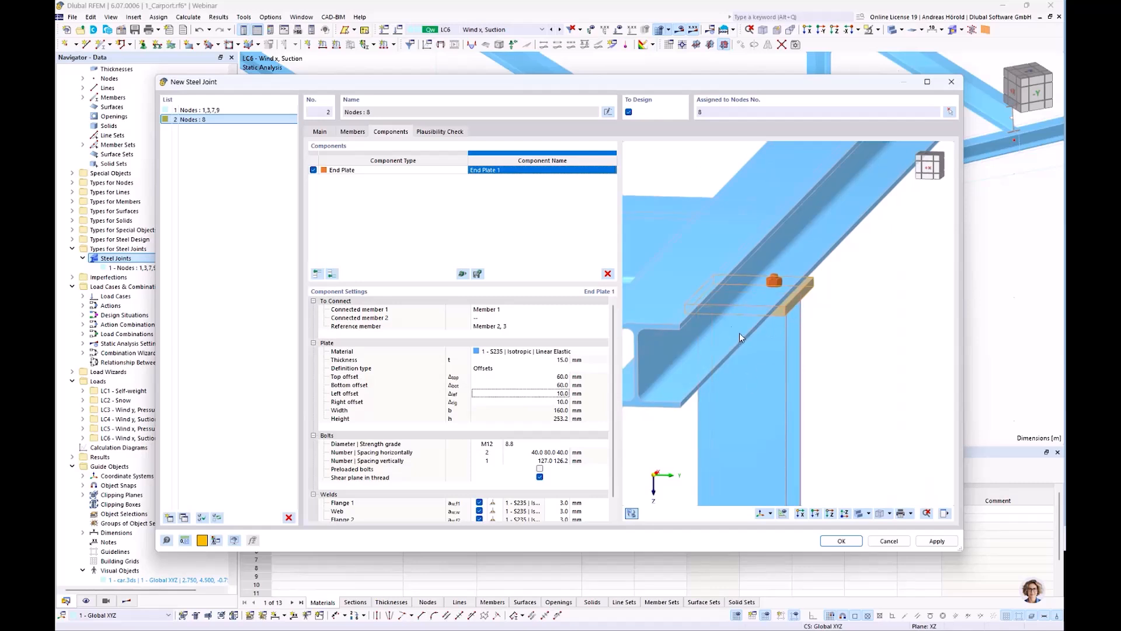
click(561, 395)
text(0)
key(Tab)
text(0)
key(Return)
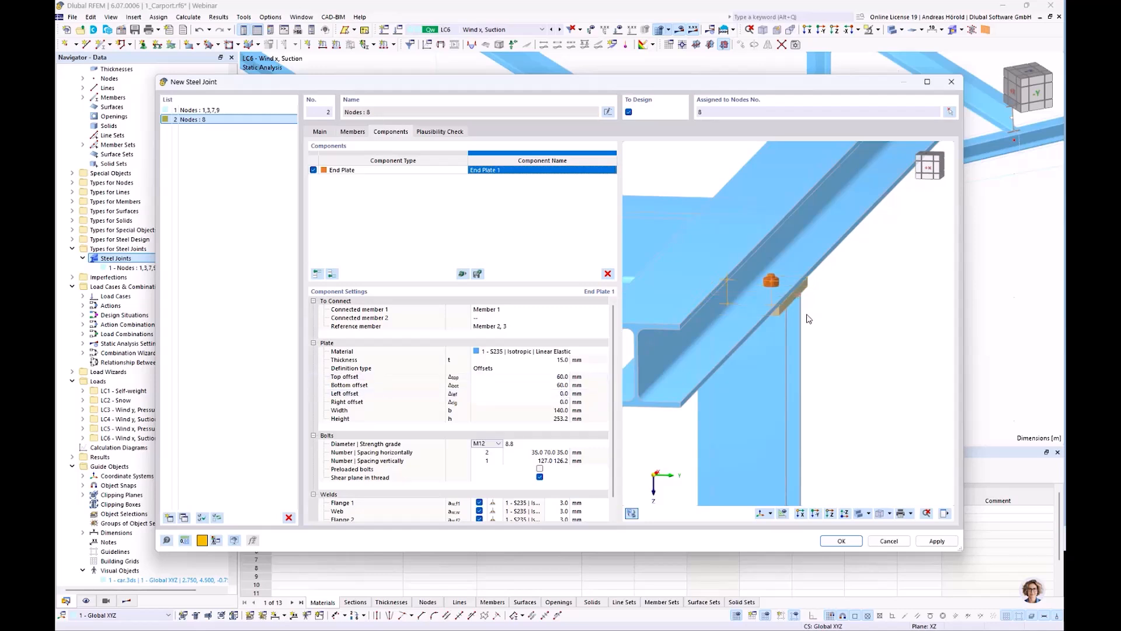
Step: Set the strength grade of the end plate's M12 bolts to 10.9
ctrl+middle_drag(823, 315, 818, 282)
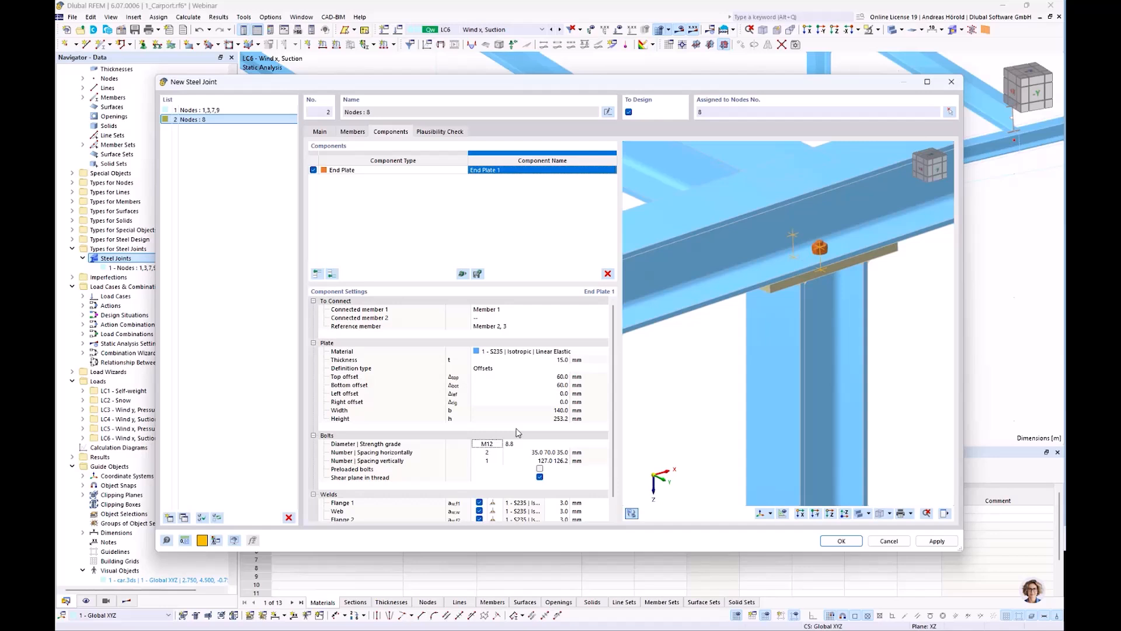
click(528, 445)
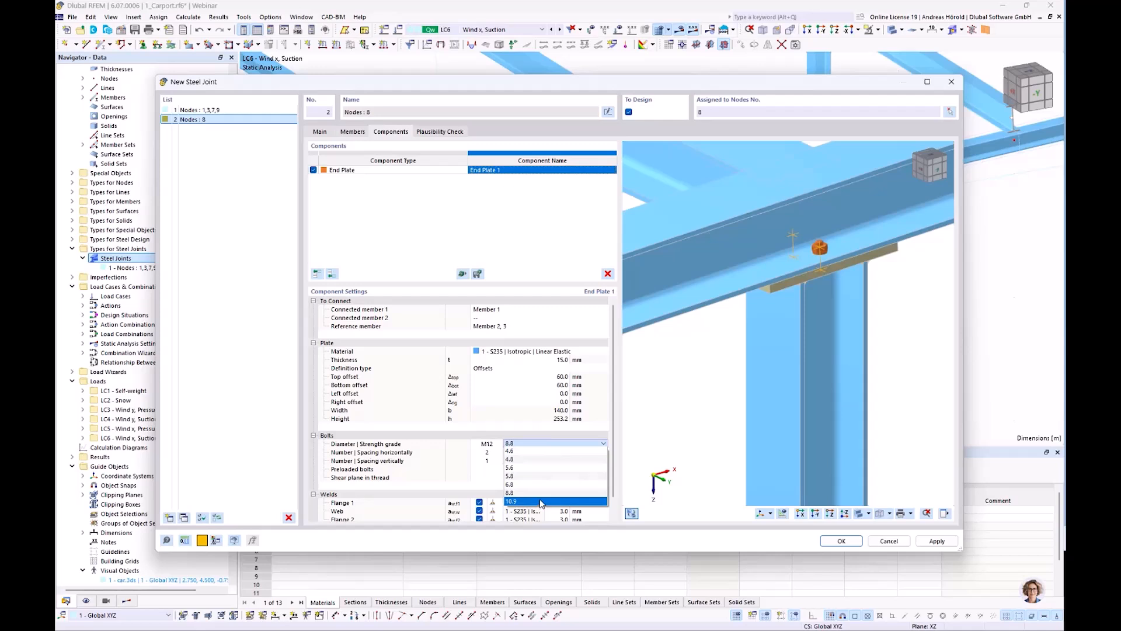
click(541, 502)
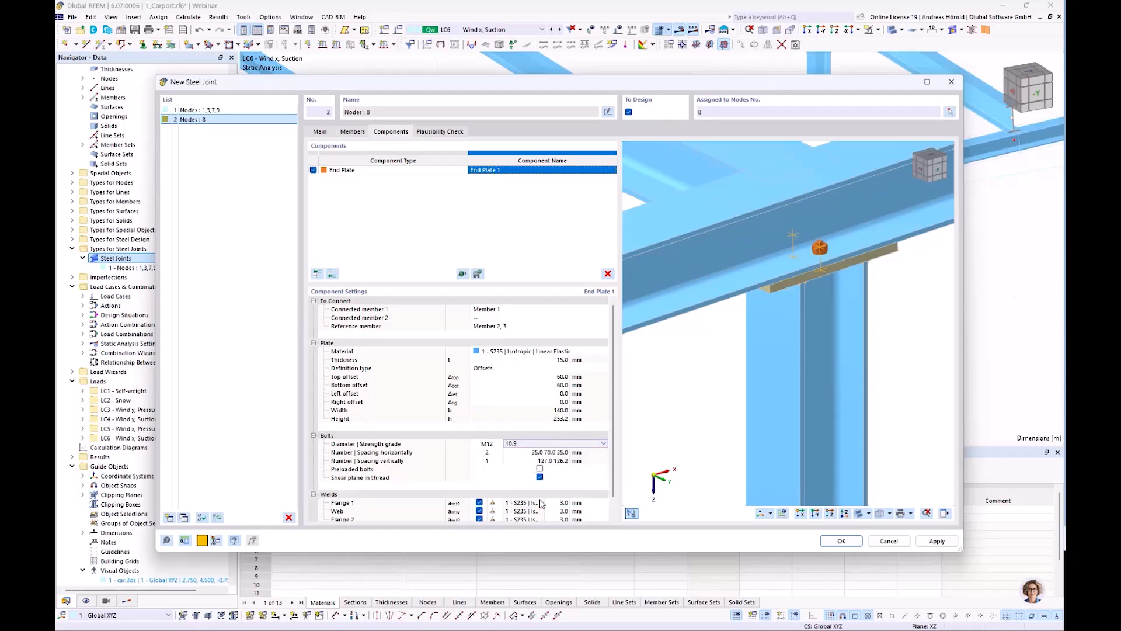
Step: Set two vertical bolts on the end plate with vertical spacings of 33.1, 187.0 and 33.1 mm
click(549, 452)
mouse_move(714, 408)
ctrl+middle_down()
mouse_move(776, 398)
mouse_move(830, 365)
mouse_move(693, 405)
ctrl+middle_up()
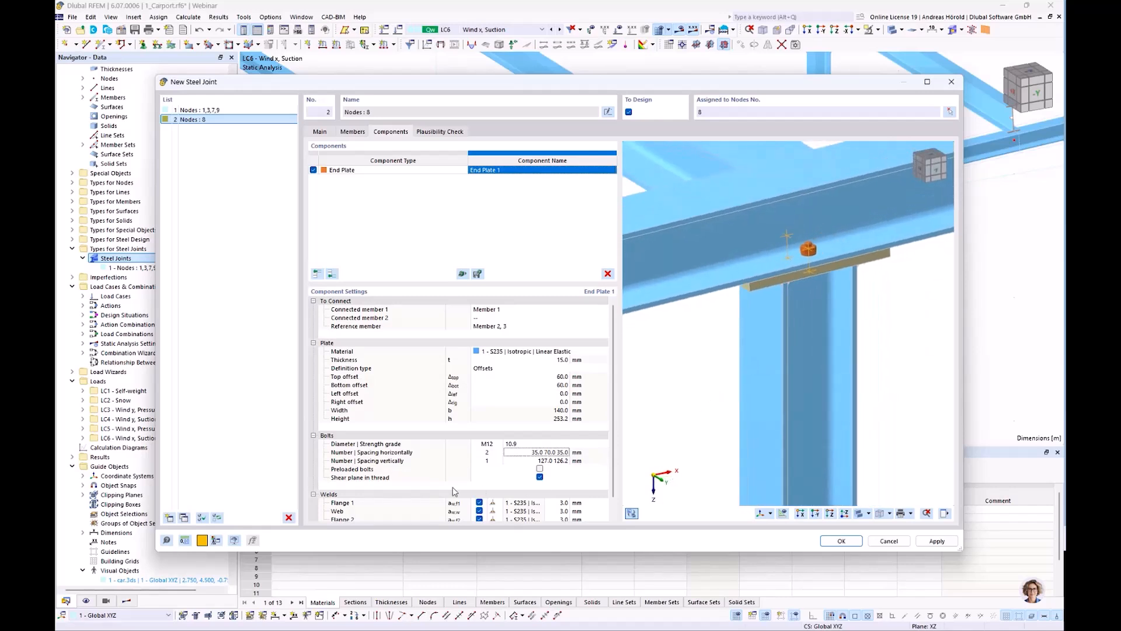
click(497, 461)
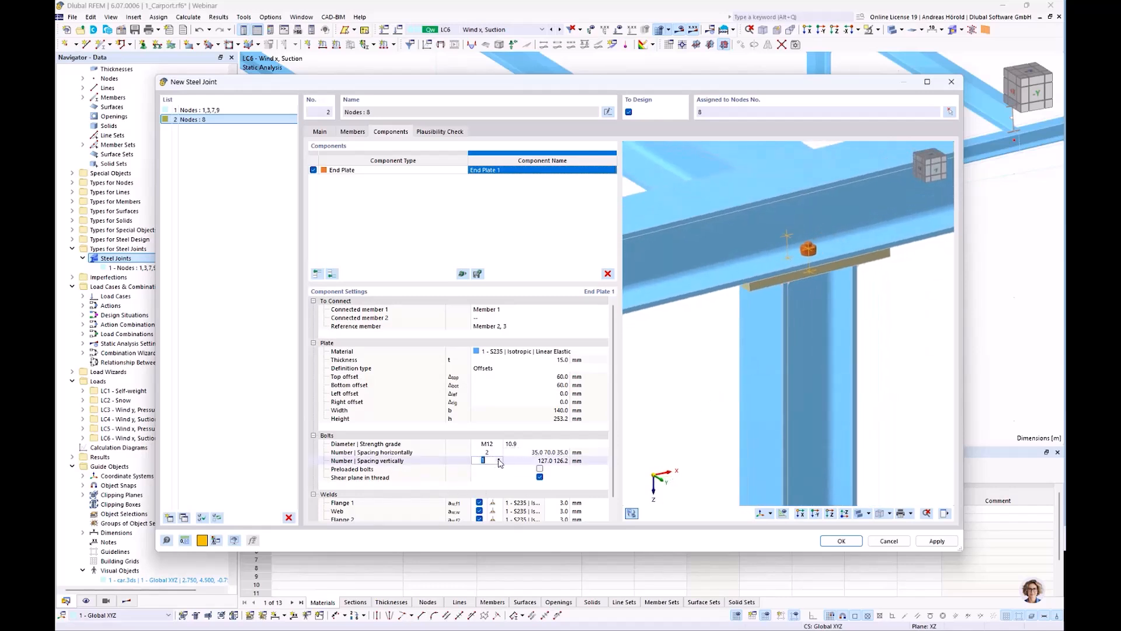
text(2)
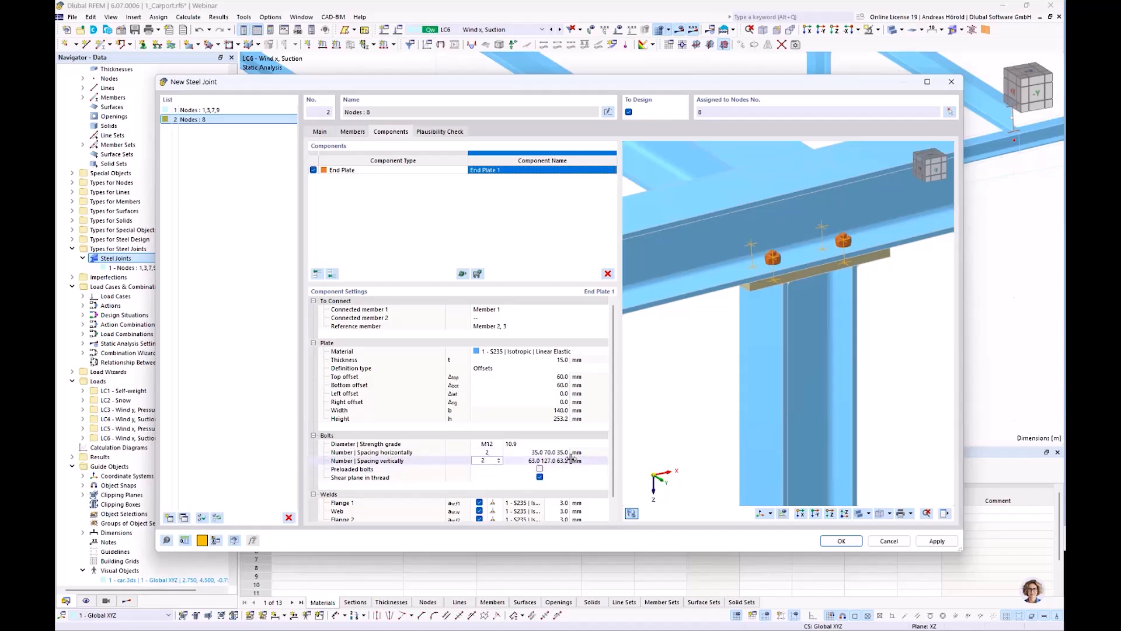
click(537, 461)
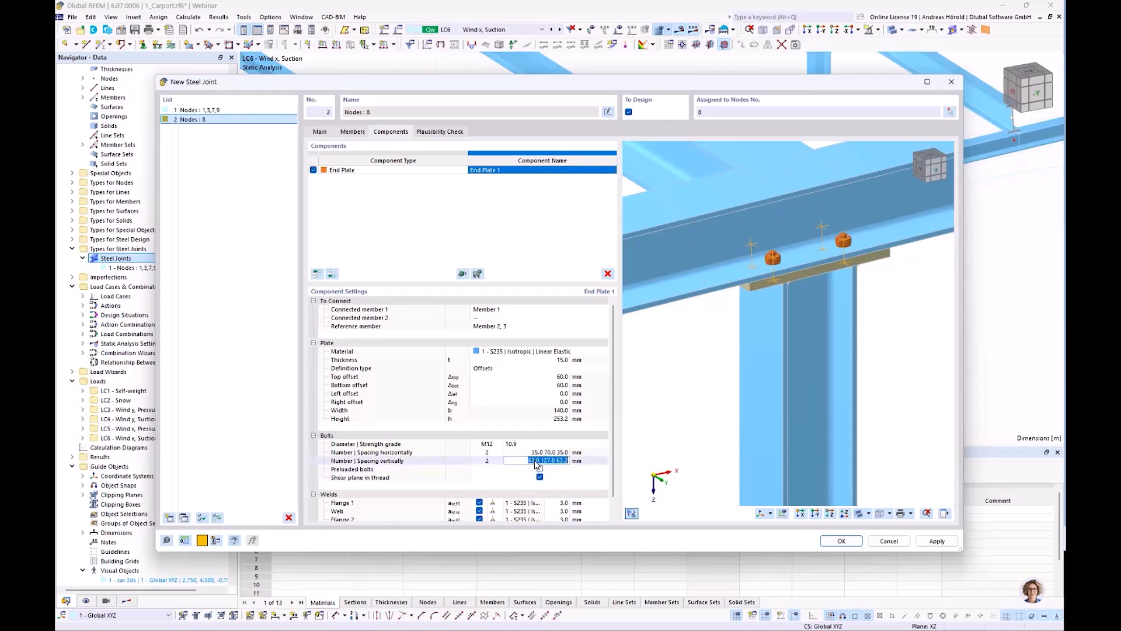
text(33.1)
key(Return)
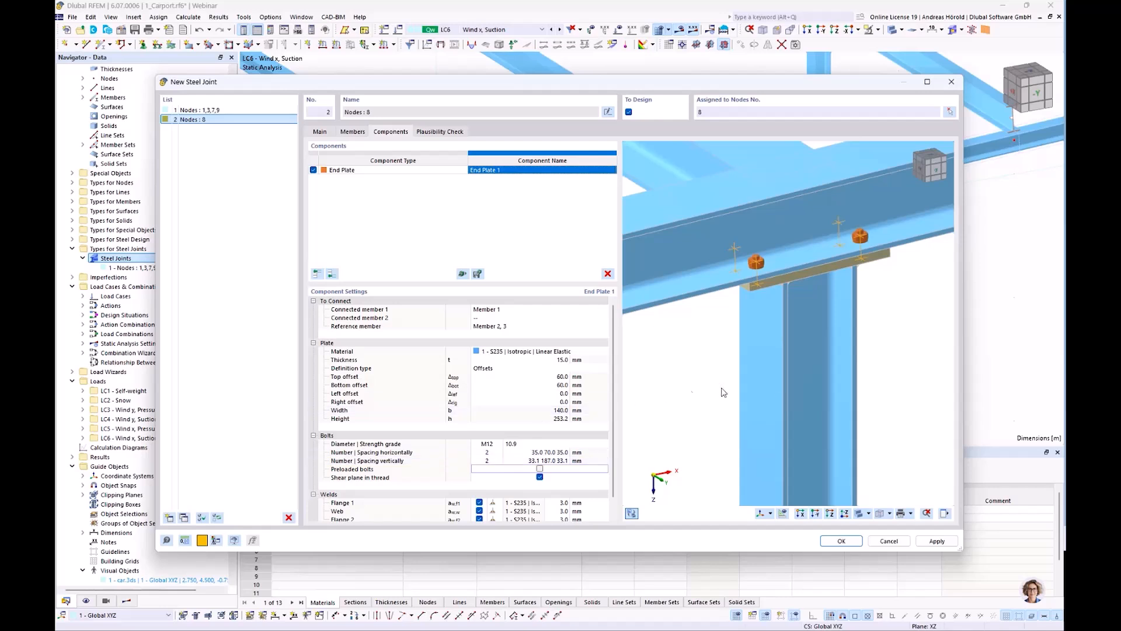
Step: Make the end plate's bolts preloaded and disable the shear plane in thread option
middle_drag(879, 389, 858, 403)
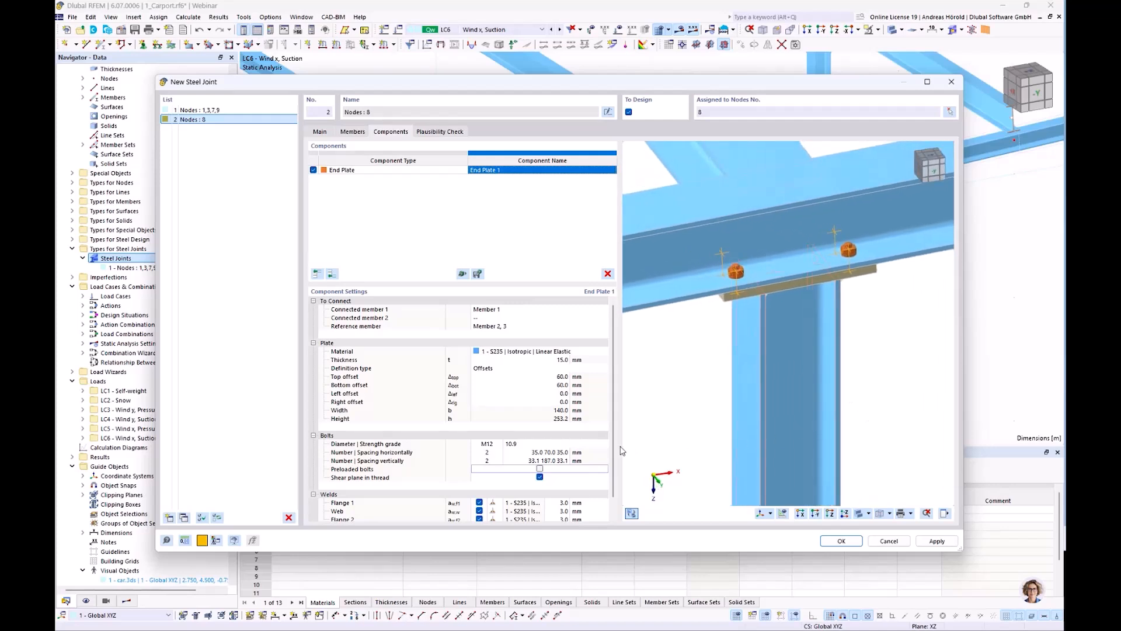
click(539, 477)
scroll(590, 423, down, 1)
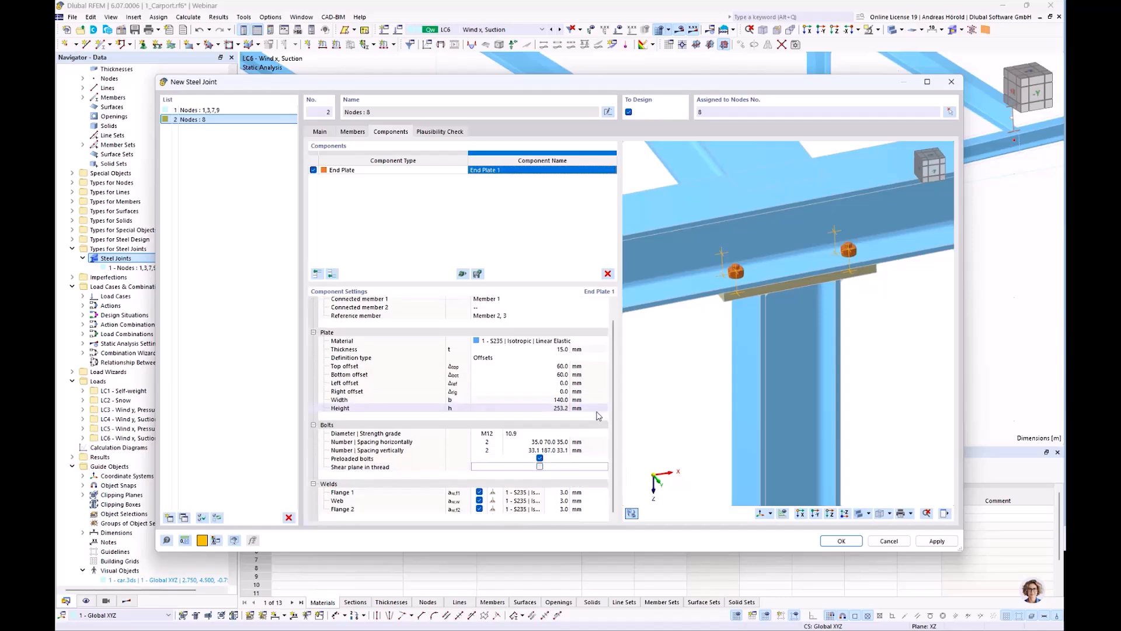
Step: Set the weld thickness of both flange 1 and flange 2 on the end plate to 4 mm
click(563, 494)
text(4)
click(560, 509)
text(4)
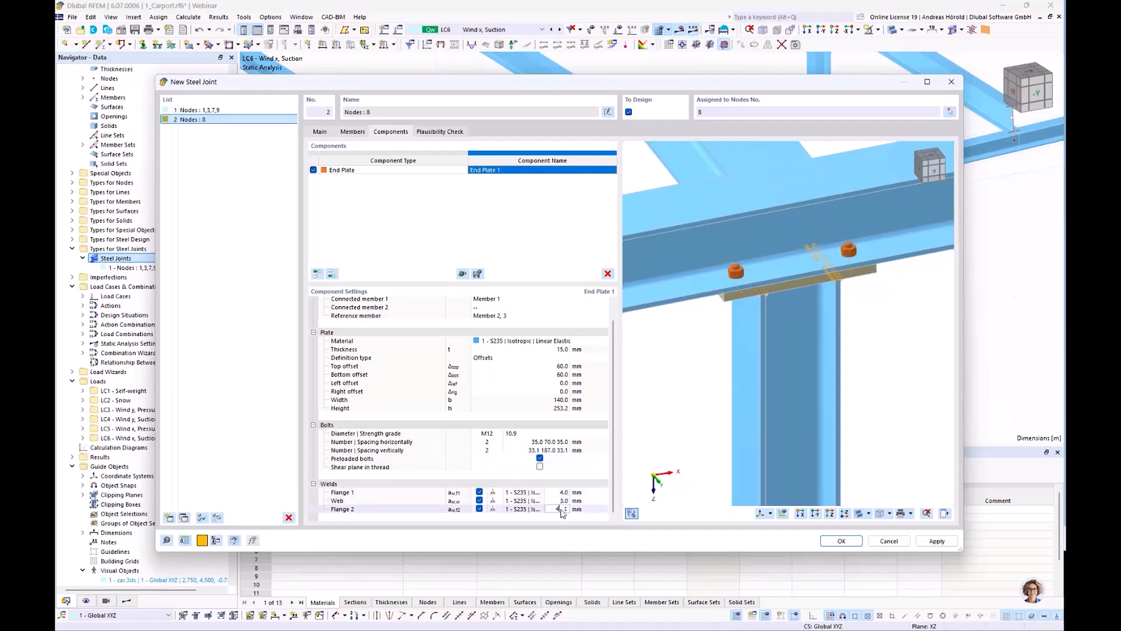
Step: Examine where the web weld and the two flange welds sit between the column and its end plate
click(556, 501)
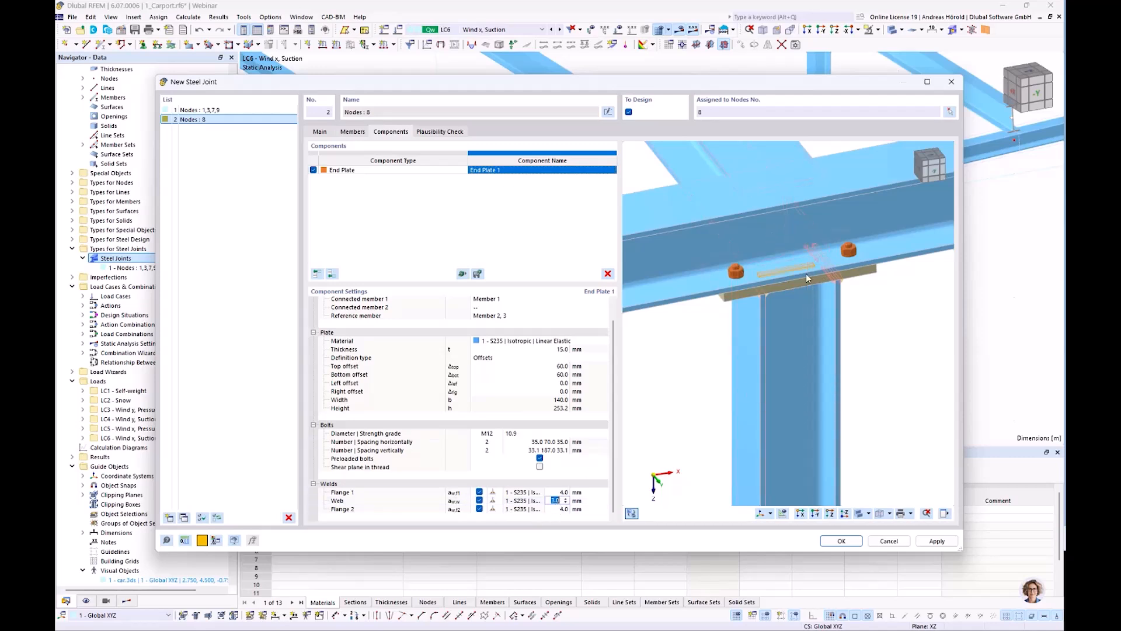
scroll(808, 274, up, 3)
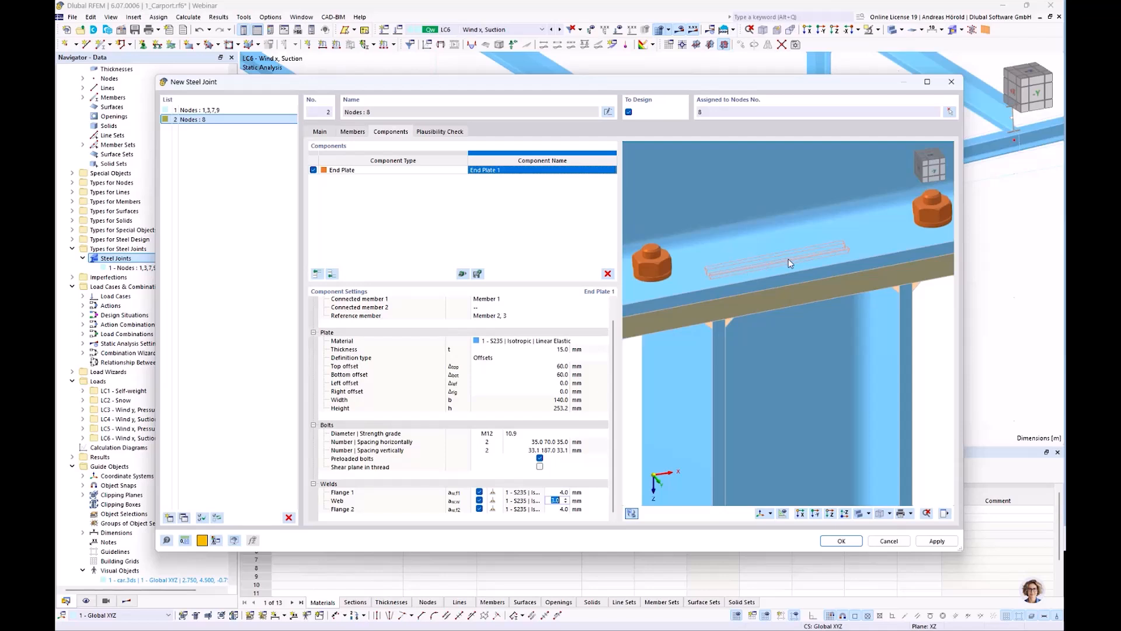
click(557, 492)
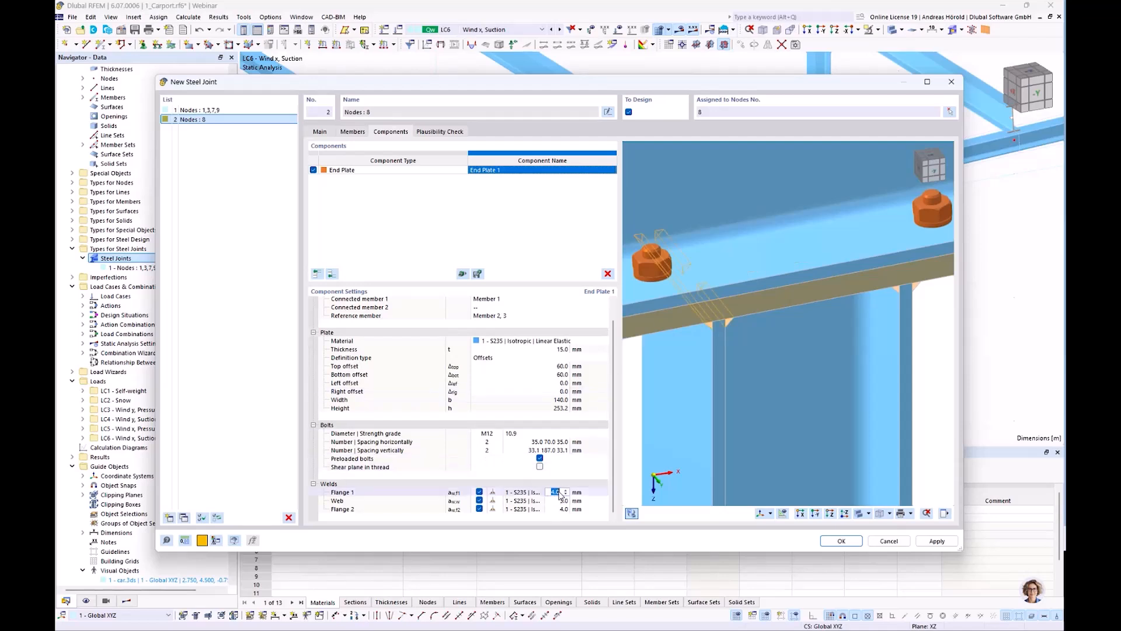
click(555, 509)
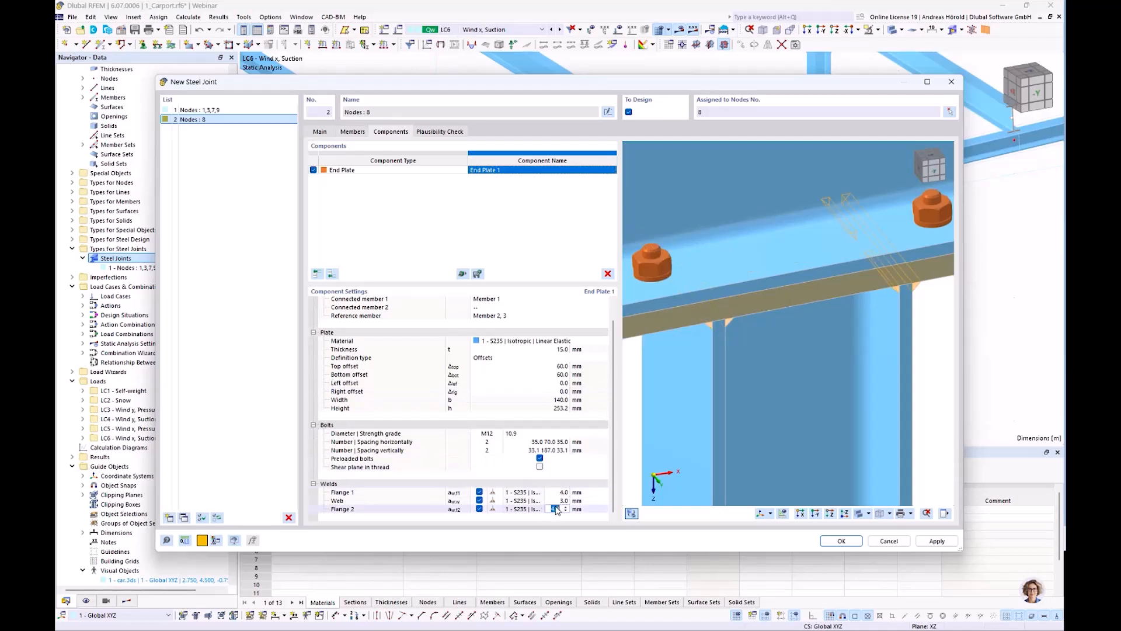
scroll(682, 437, down, 4)
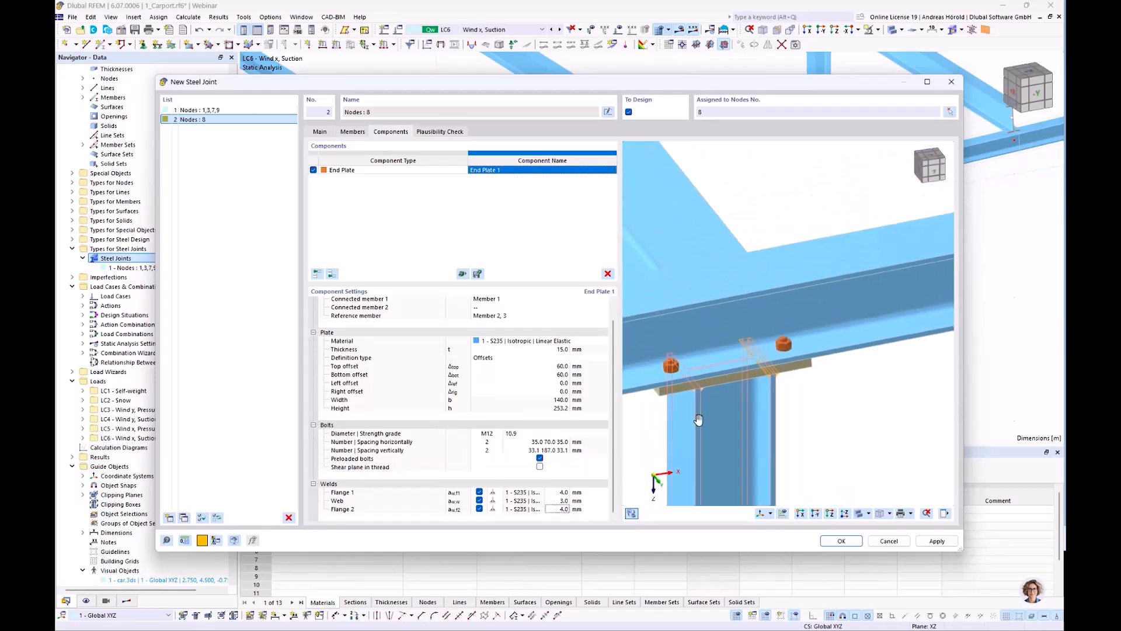
middle_drag(683, 437, 740, 368)
scroll(741, 367, down, 2)
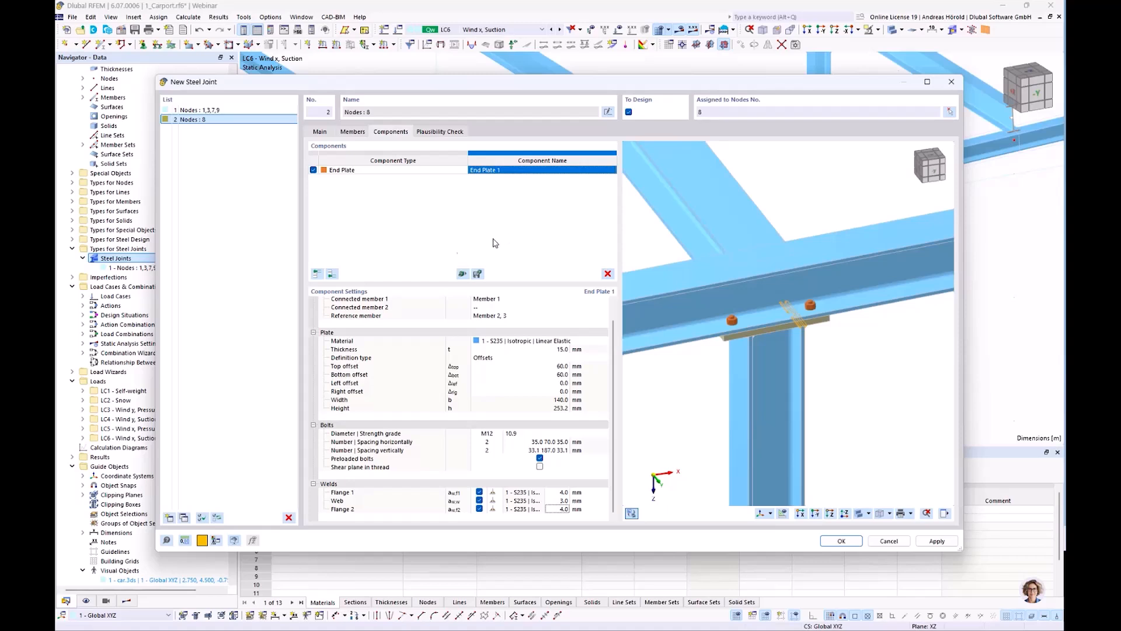
Step: Open the joint template library and filter it to Dlubal-defined, bolted I-section joints with three members
click(462, 275)
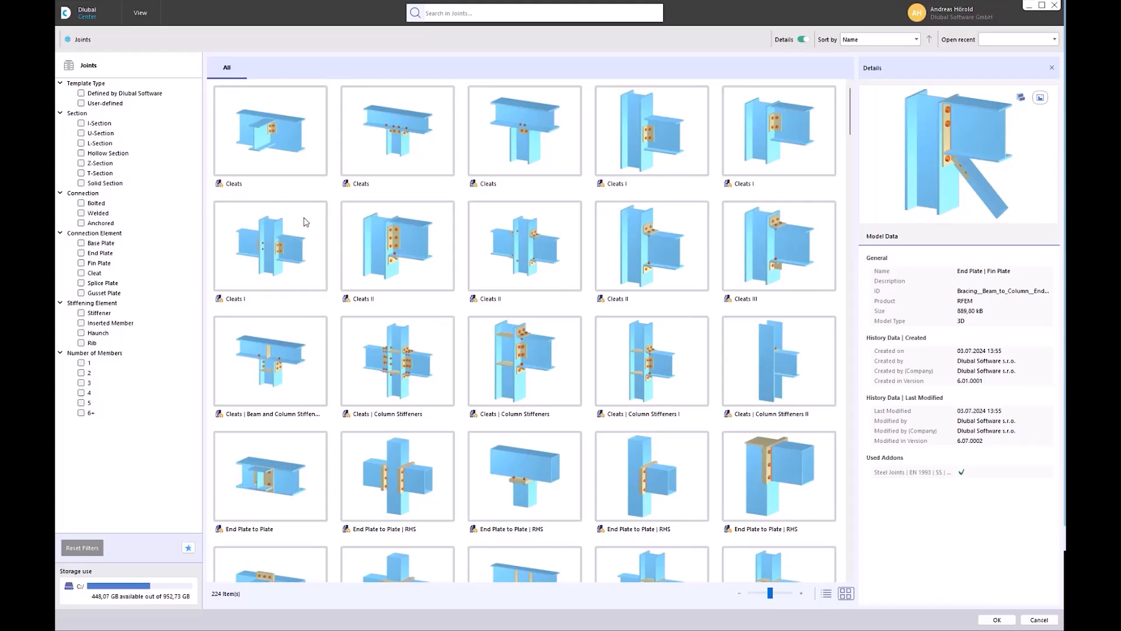
scroll(304, 222, down, 5)
scroll(304, 221, down, 20)
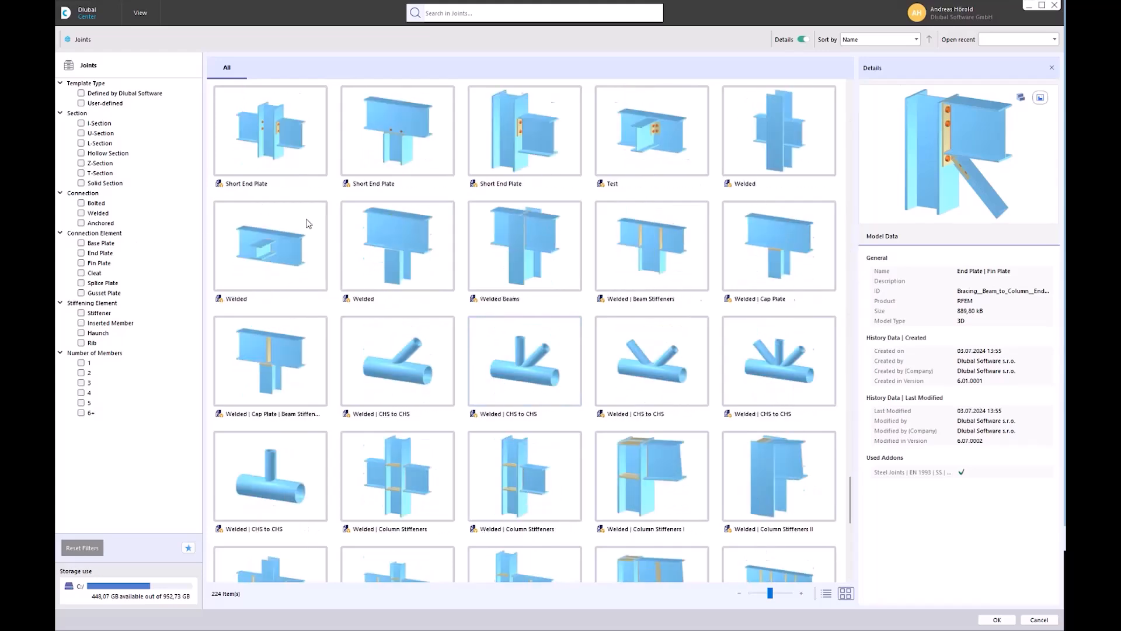
scroll(309, 223, up, 15)
scroll(308, 223, down, 3)
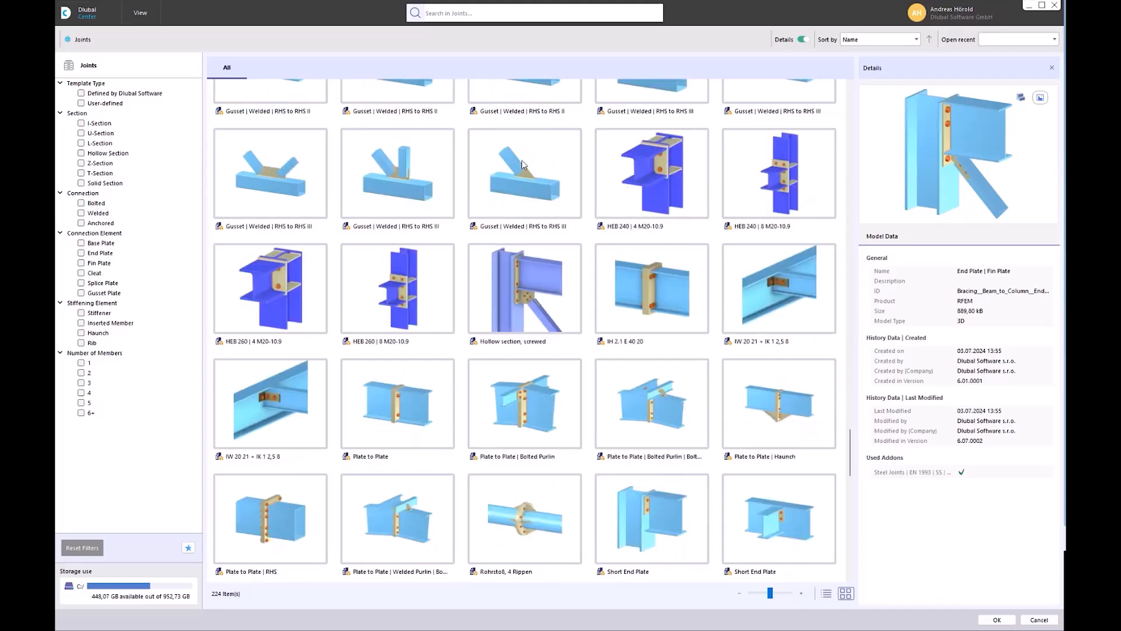
click(81, 94)
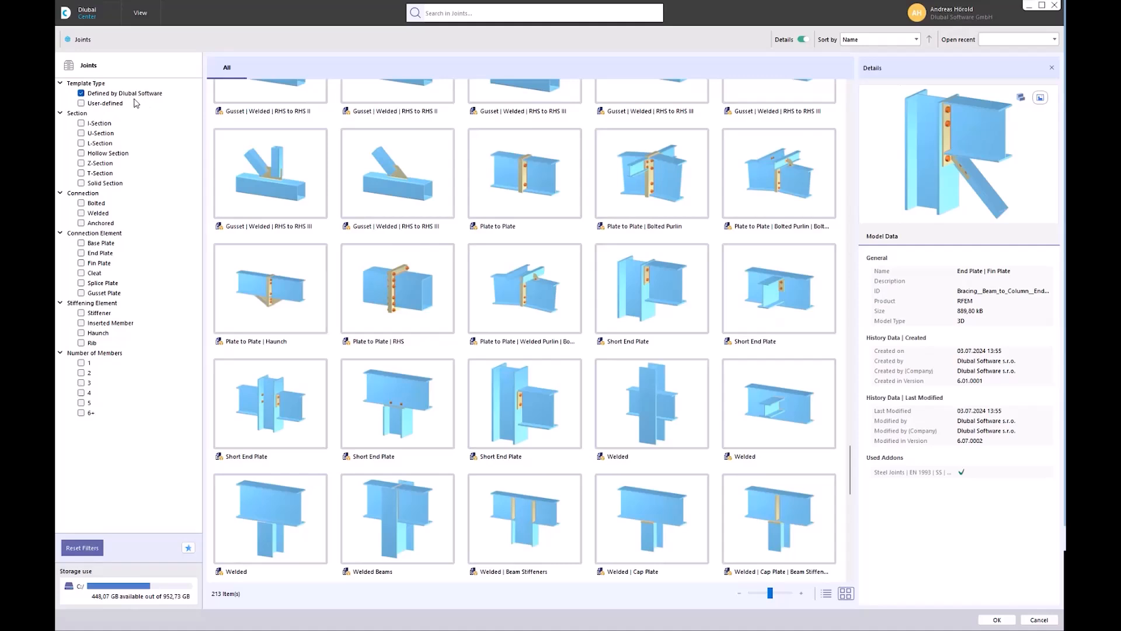
click(81, 123)
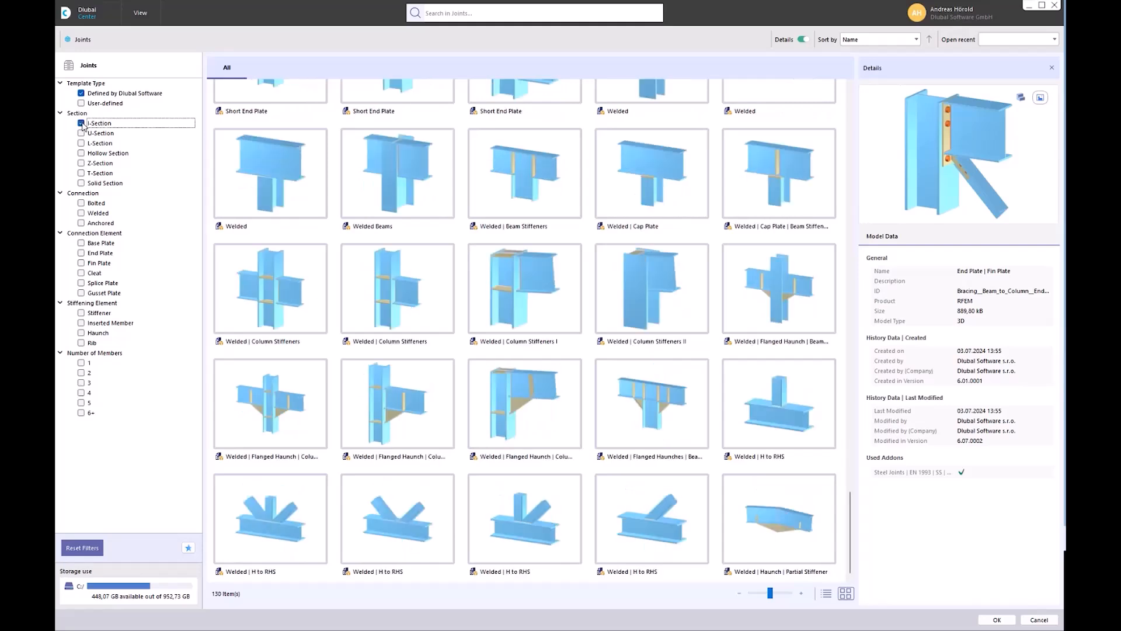
click(82, 204)
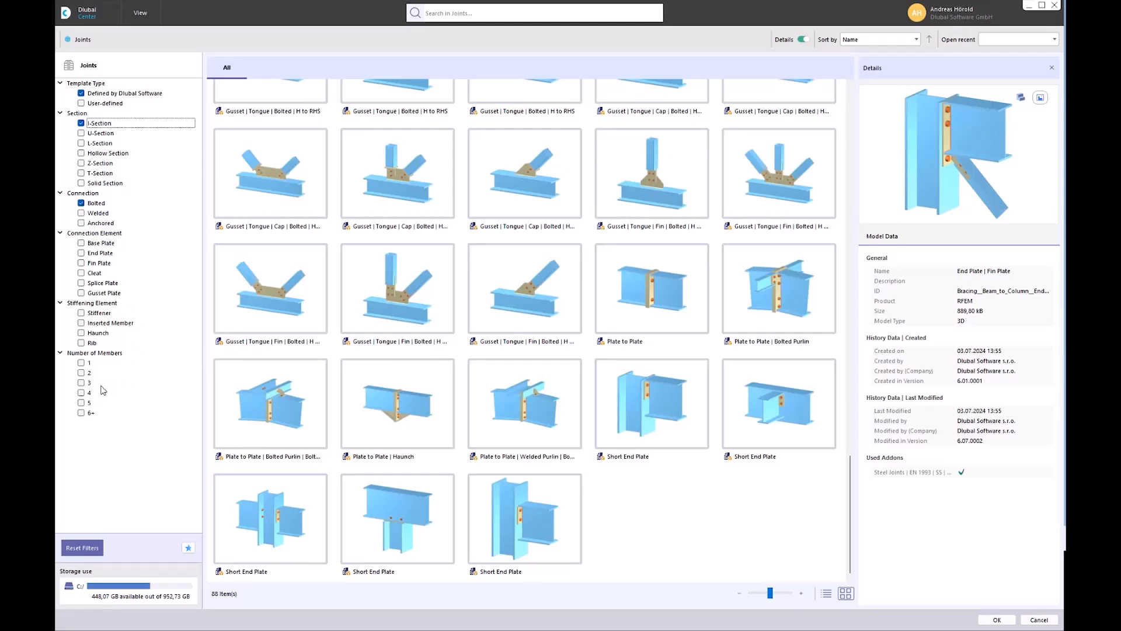
click(81, 382)
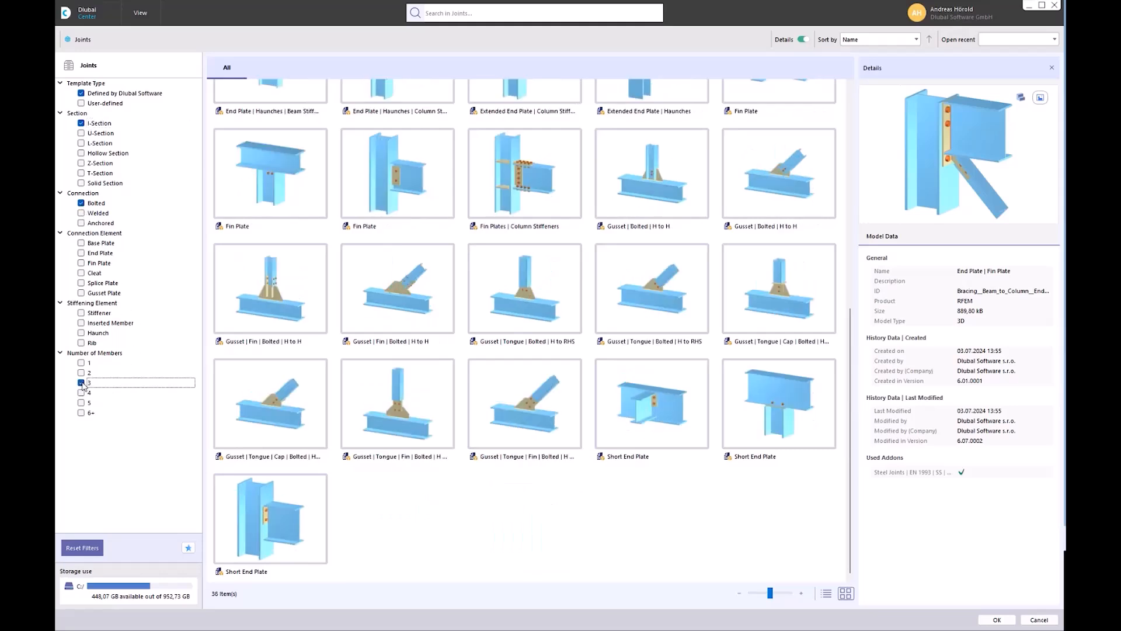
scroll(365, 328, up, 5)
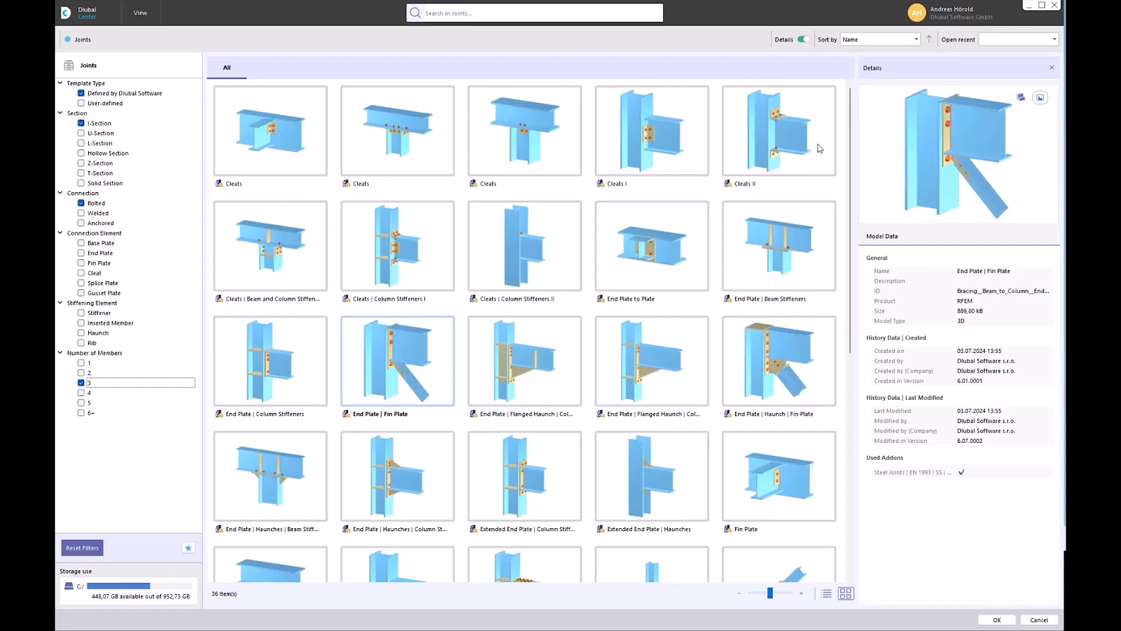
Step: Apply the End Plate to Plate template to the joint, assigning Member 4 as Beam 3 and Member 2, 3 as Beam 1, 2
click(649, 253)
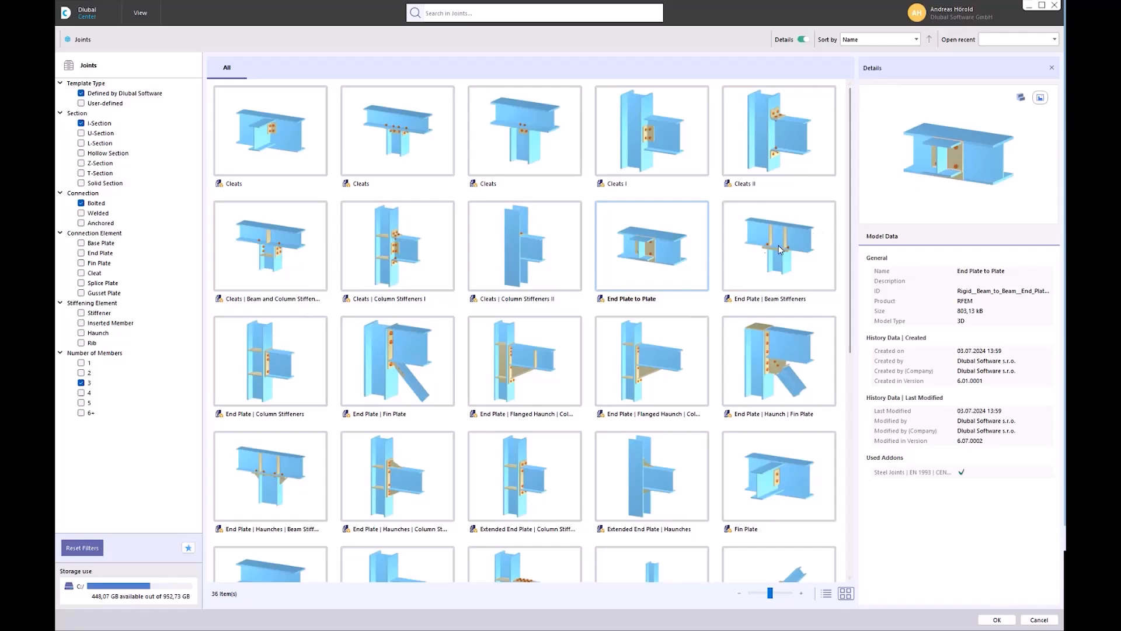
double_click(652, 254)
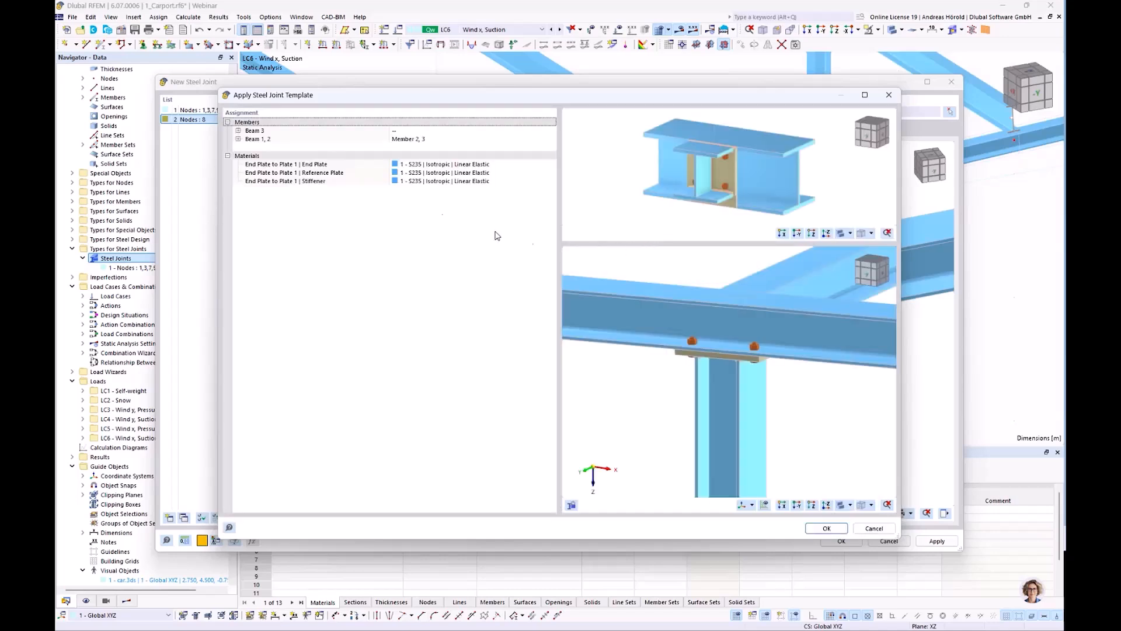
click(426, 132)
click(434, 134)
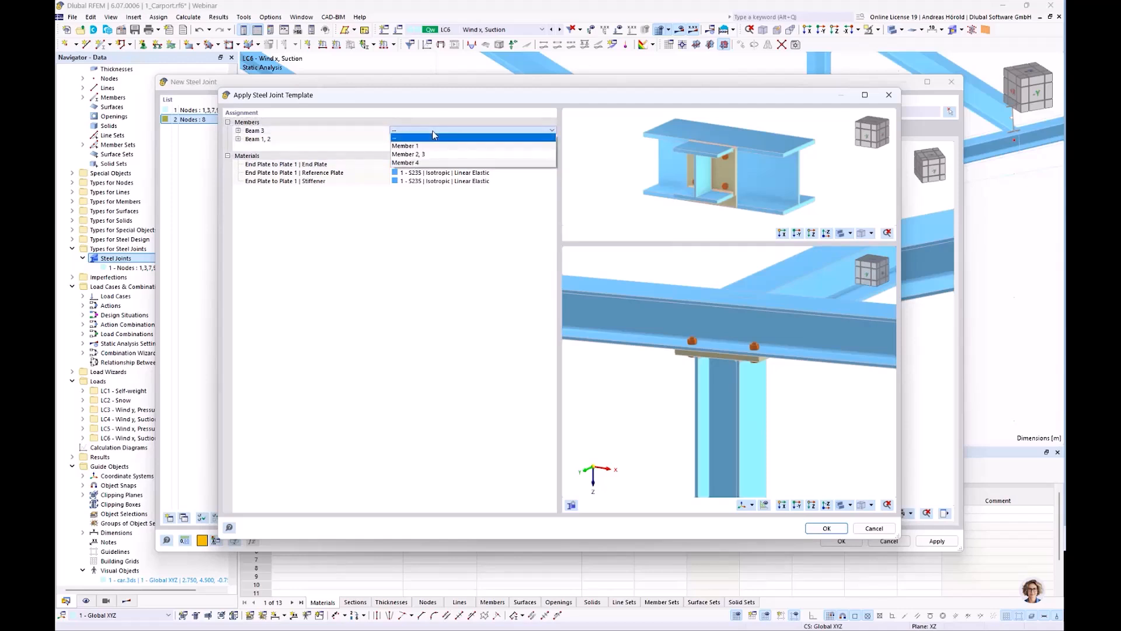
click(443, 163)
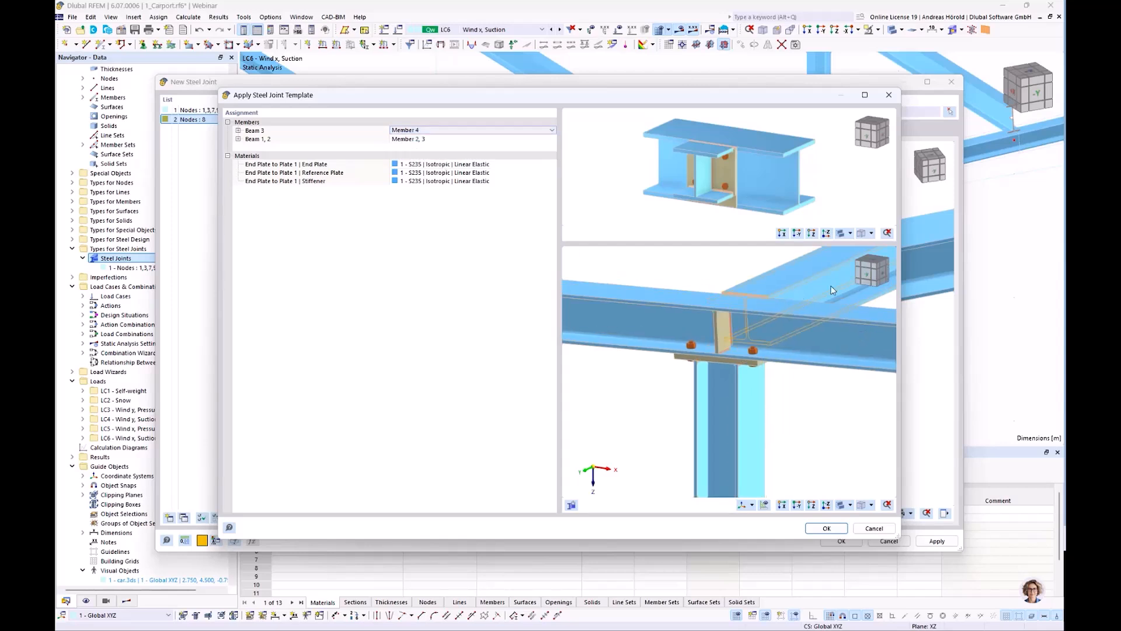
click(424, 139)
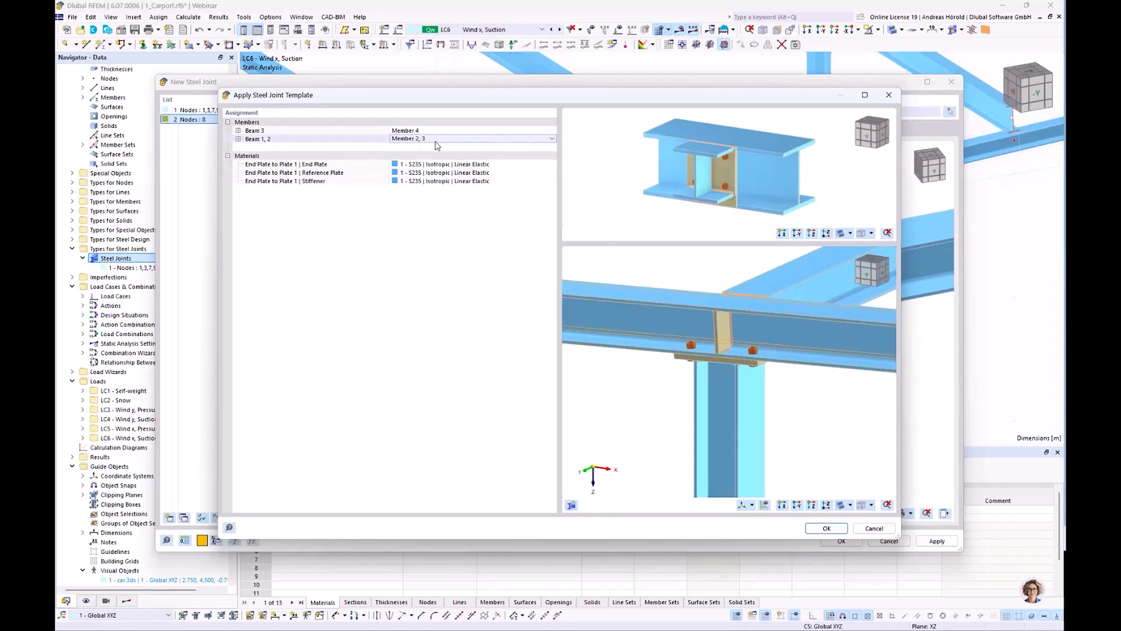
ctrl+middle_drag(660, 422, 728, 406)
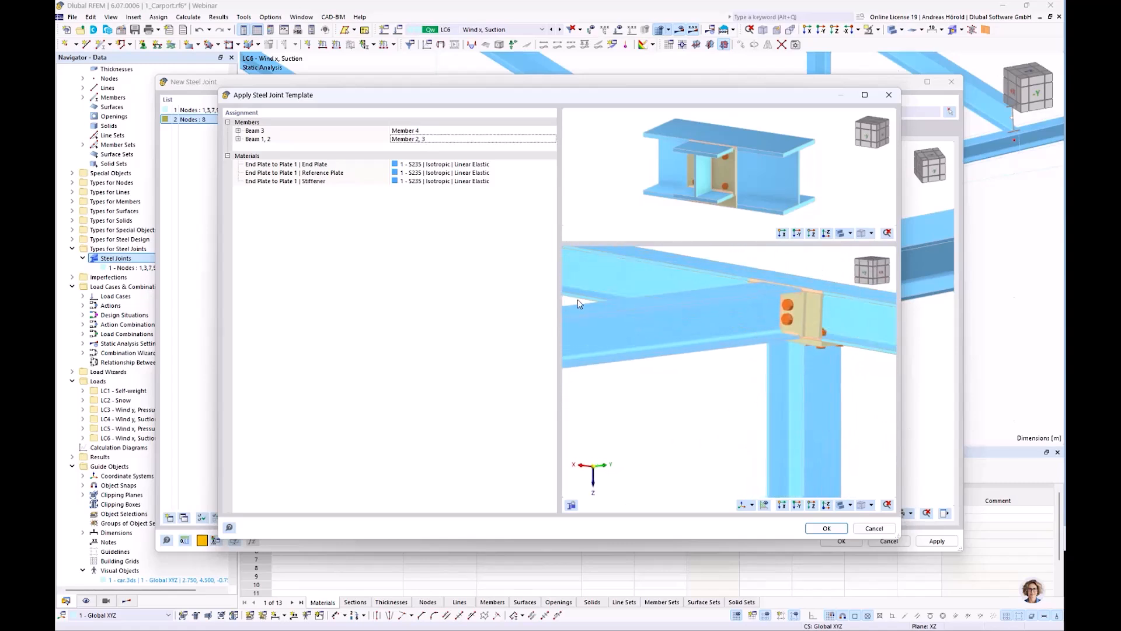
click(826, 527)
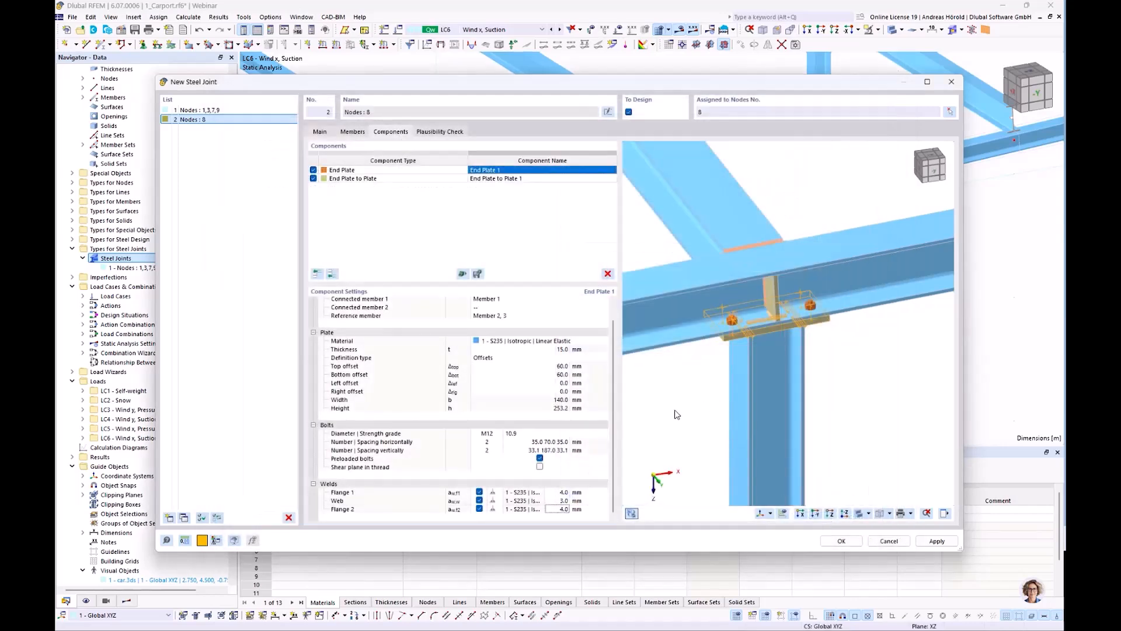
Step: Set the end plate thickness of the End Plate to Plate component to 15 mm
right_drag(876, 406, 903, 381)
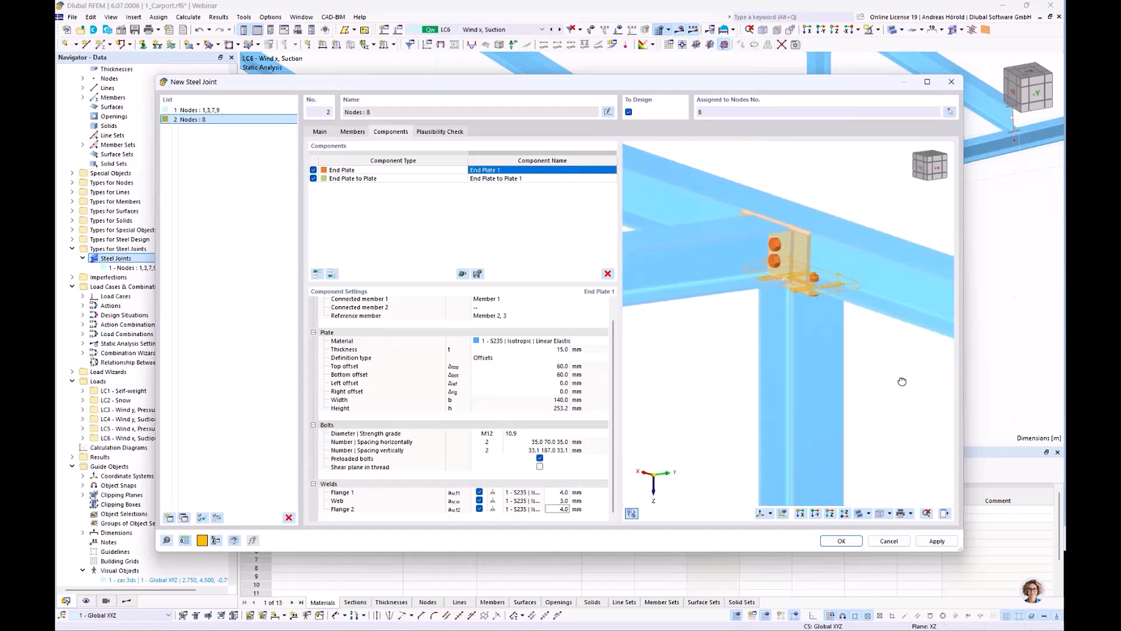
right_drag(657, 401, 699, 391)
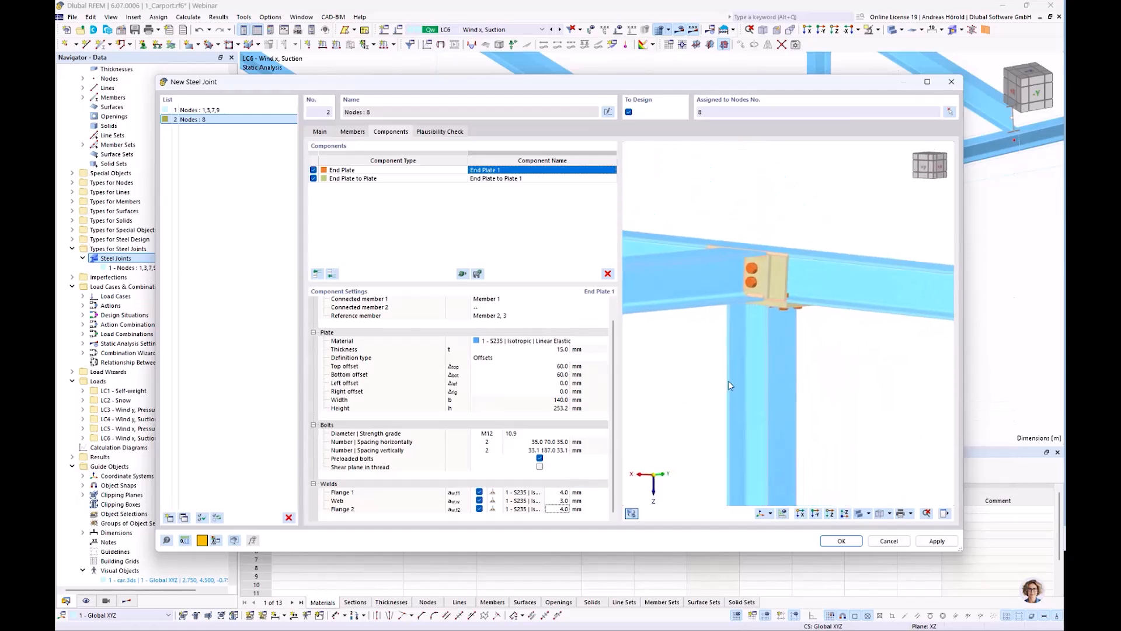
scroll(847, 380, up, 5)
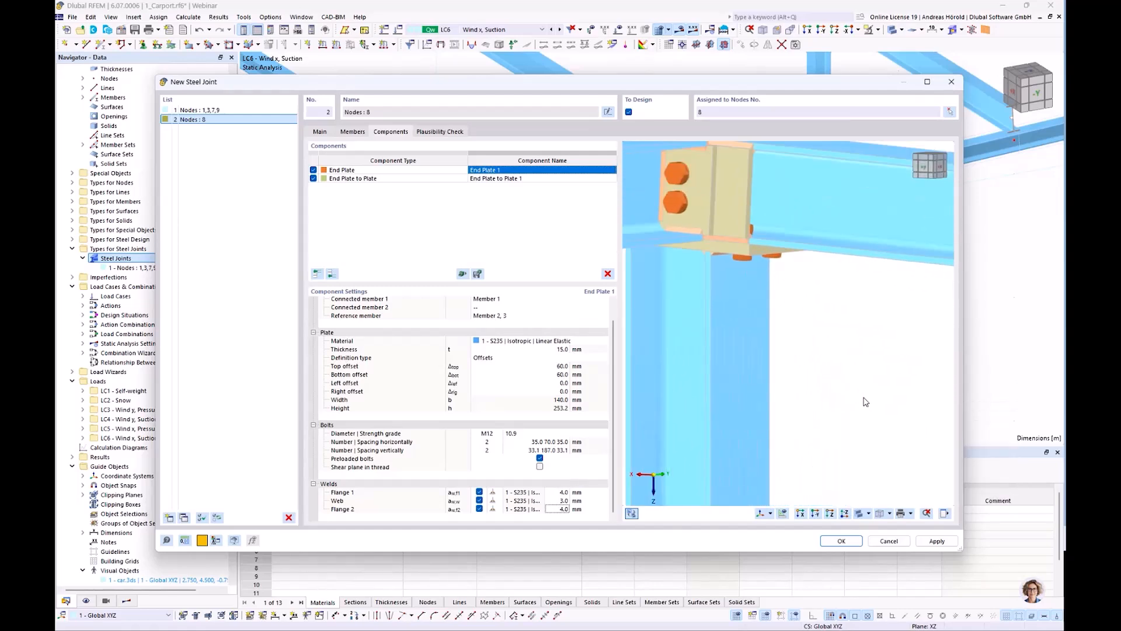
scroll(866, 401, down, 1)
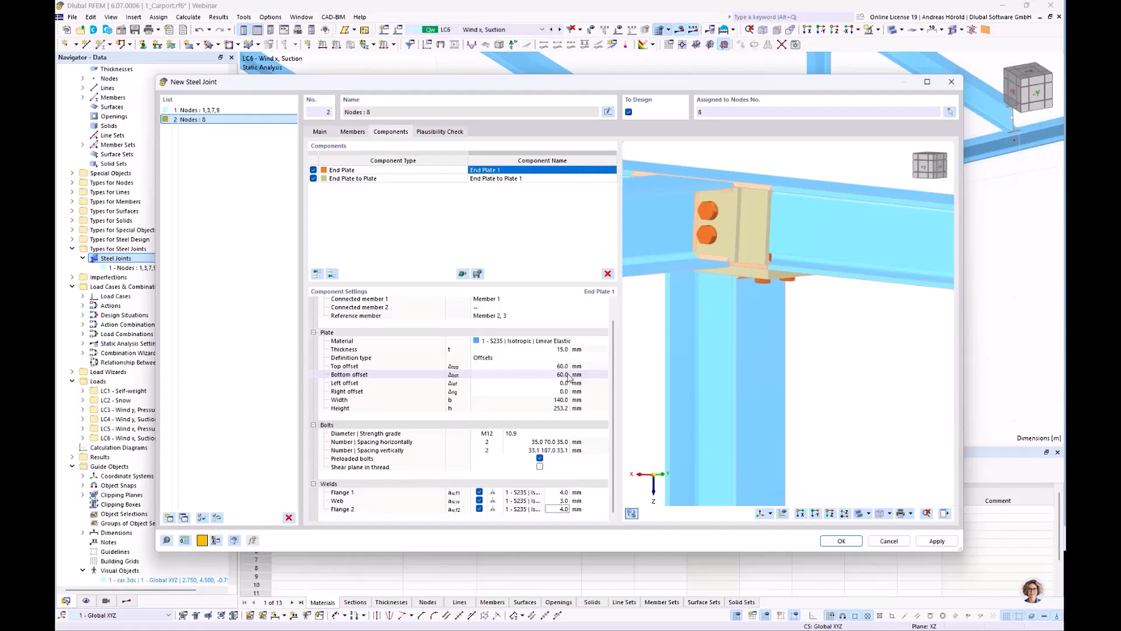
click(477, 180)
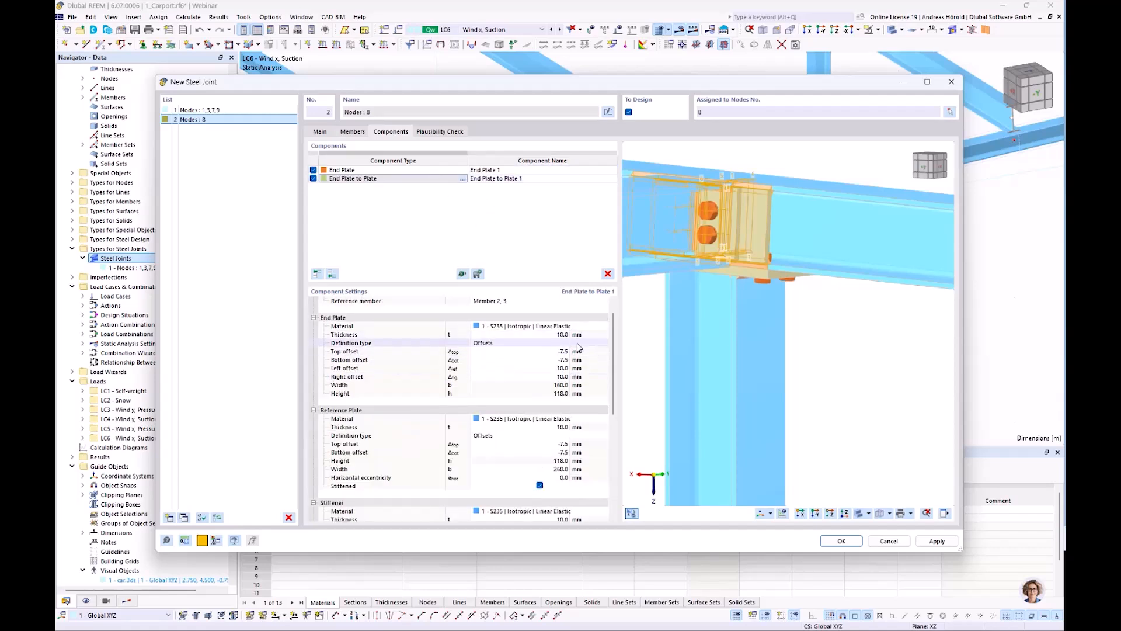
click(557, 334)
text(15)
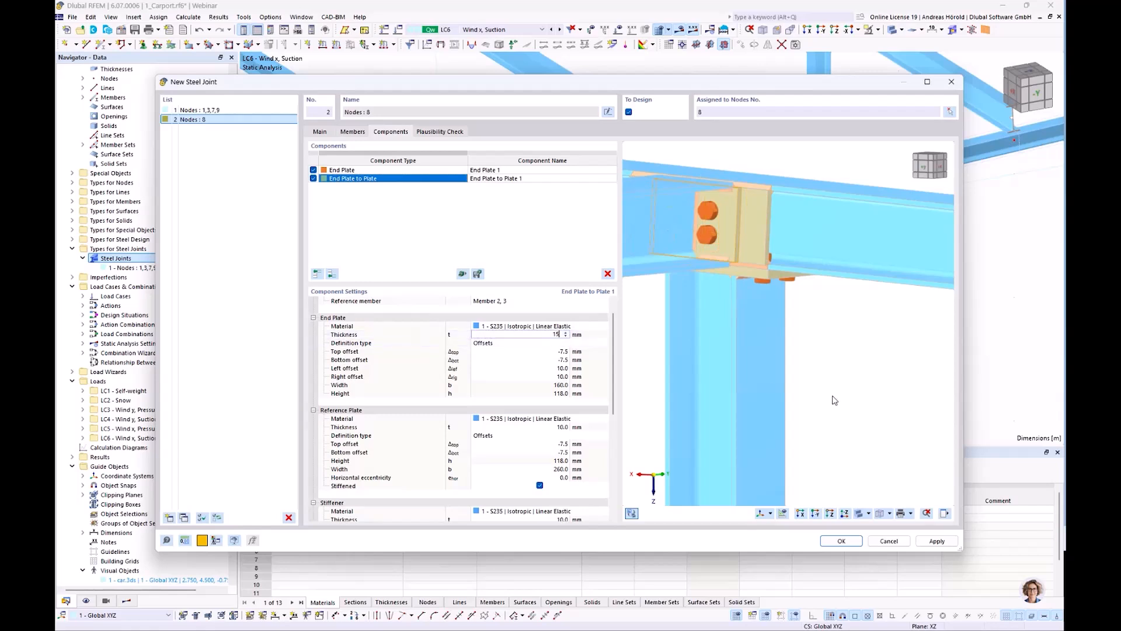
Step: Confirm the 15 mm end plate thickness and set the reference plate's thickness to 15 mm as well
key(Tab)
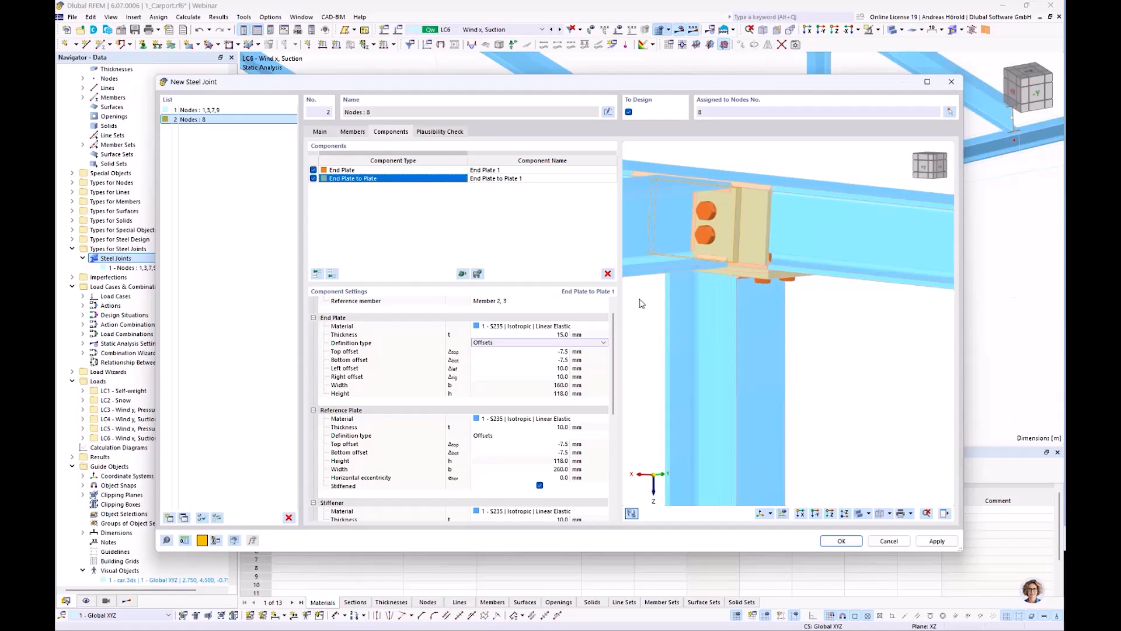
scroll(734, 194, up, 3)
scroll(733, 193, up, 2)
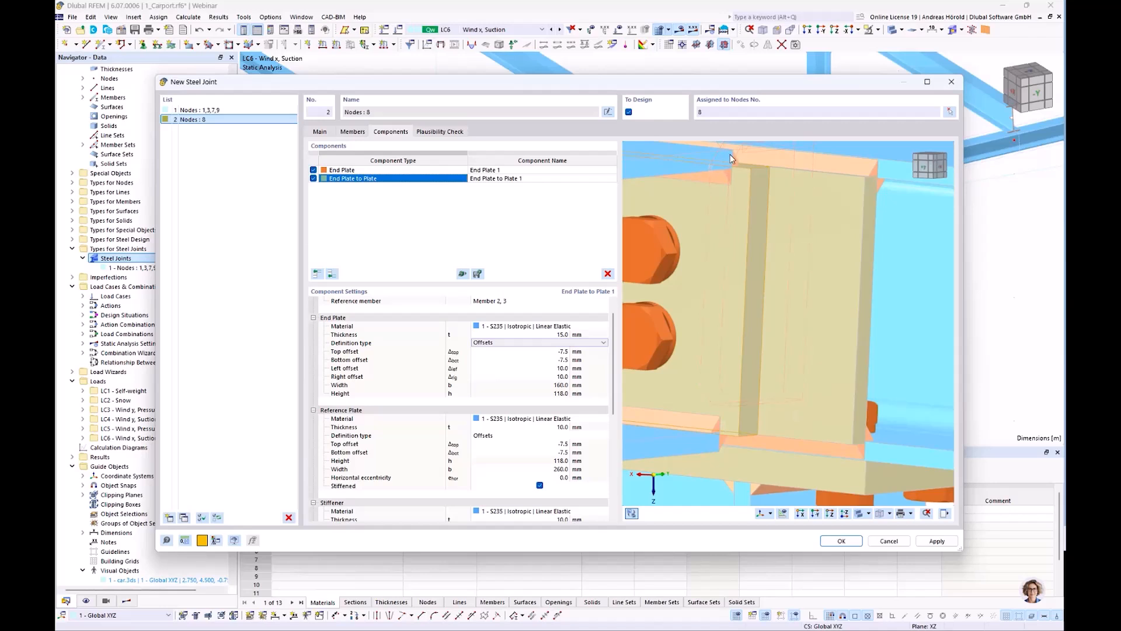
scroll(731, 156, down, 5)
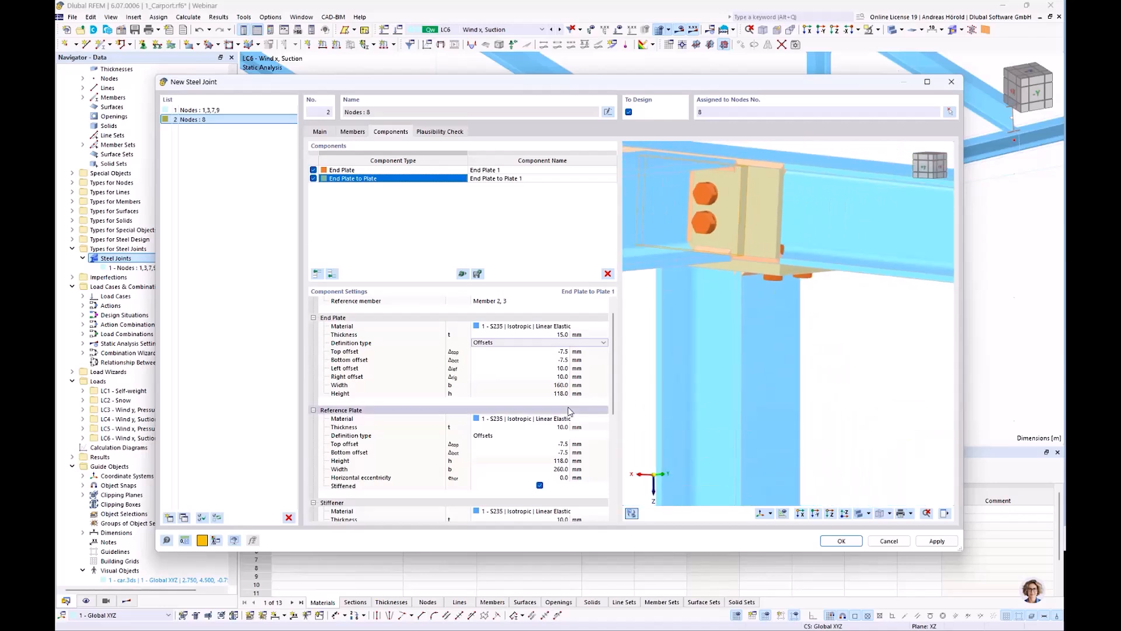
scroll(562, 386, down, 2)
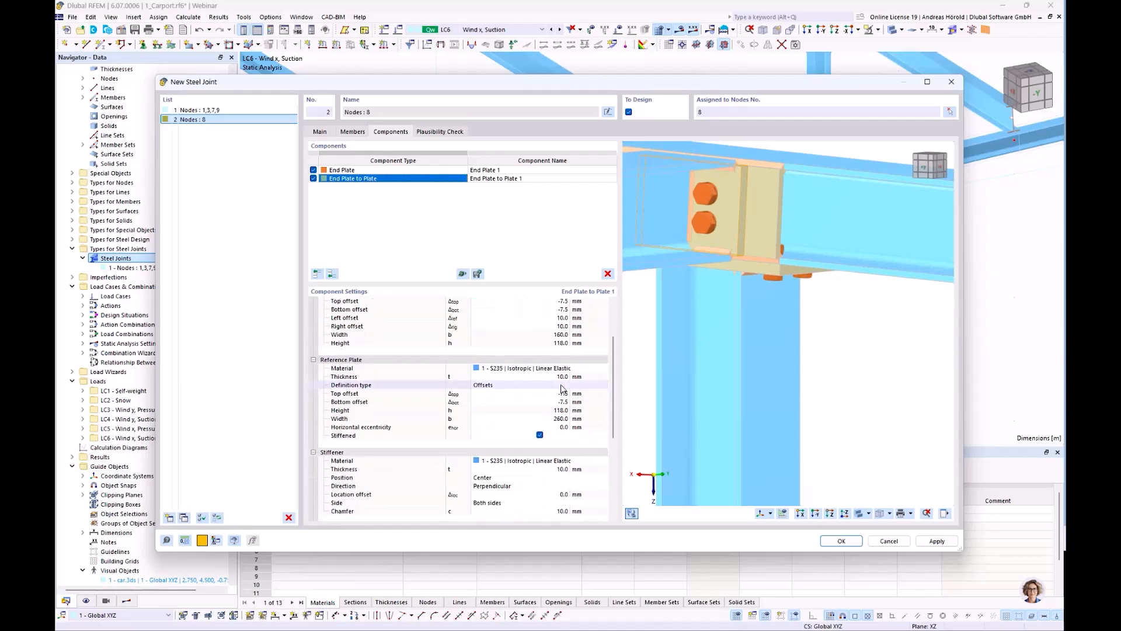
scroll(560, 324, up, 2)
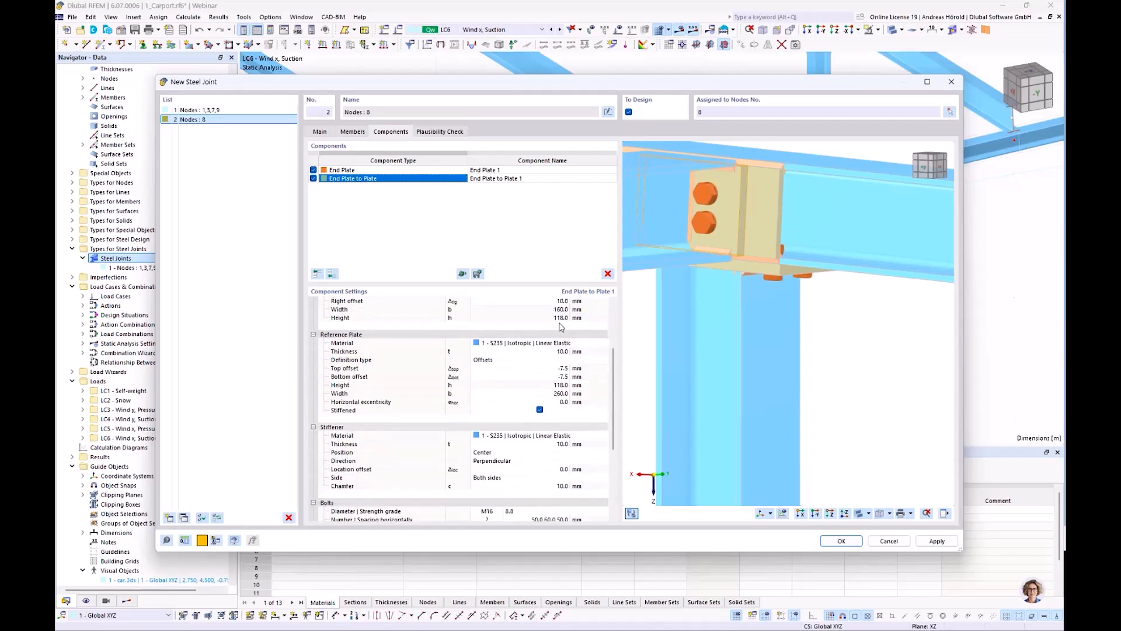
scroll(560, 327, down, 2)
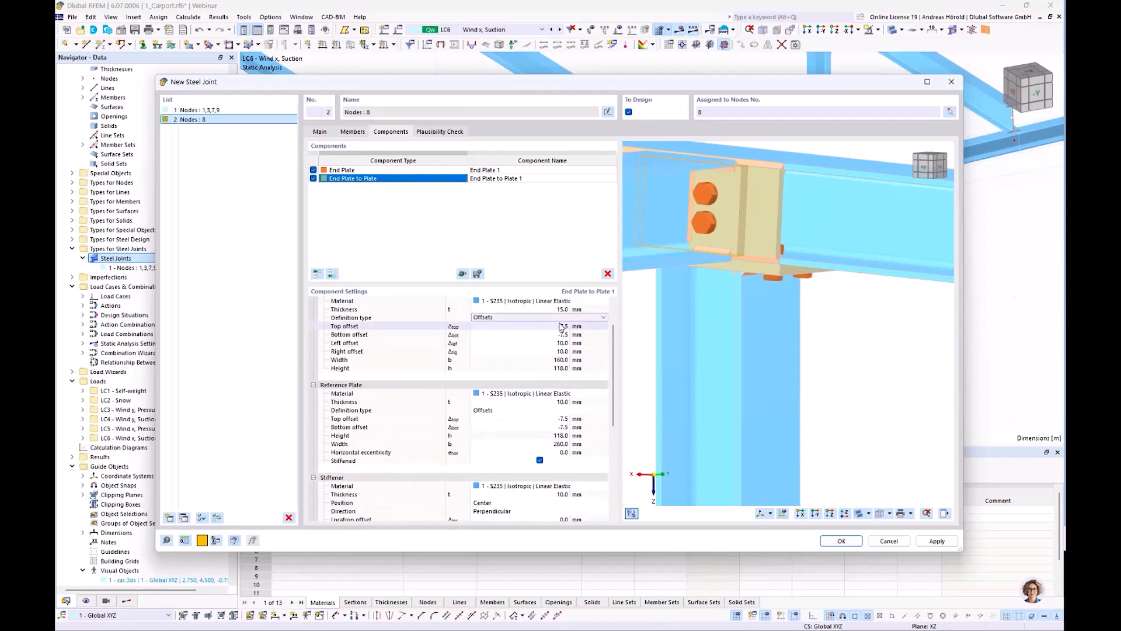
scroll(561, 327, down, 1)
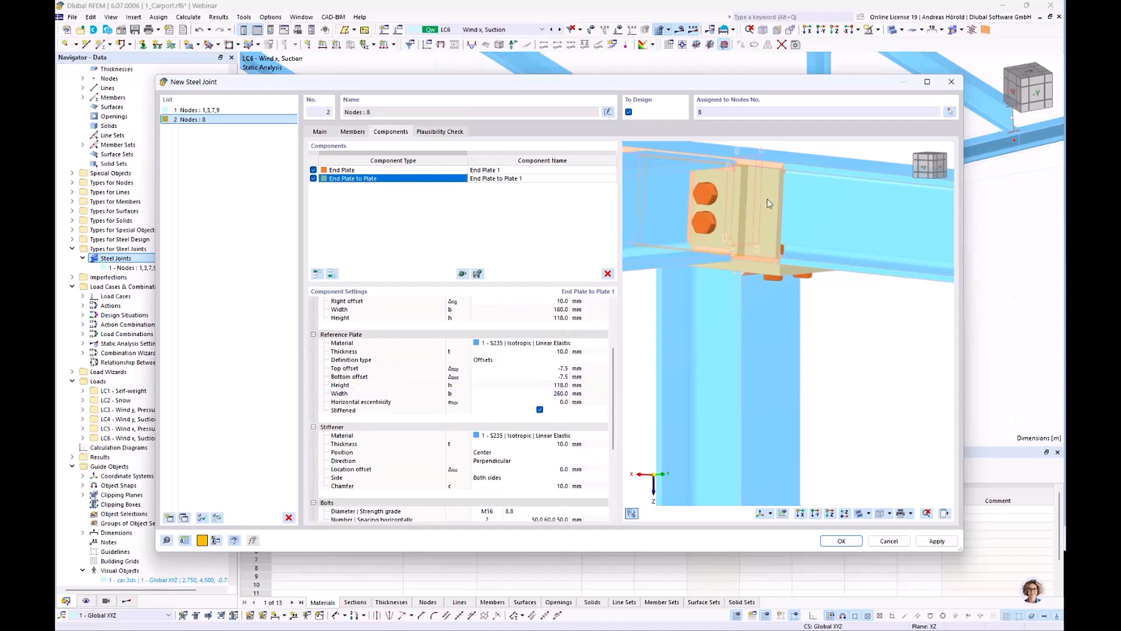
click(564, 352)
text(15)
key(Return)
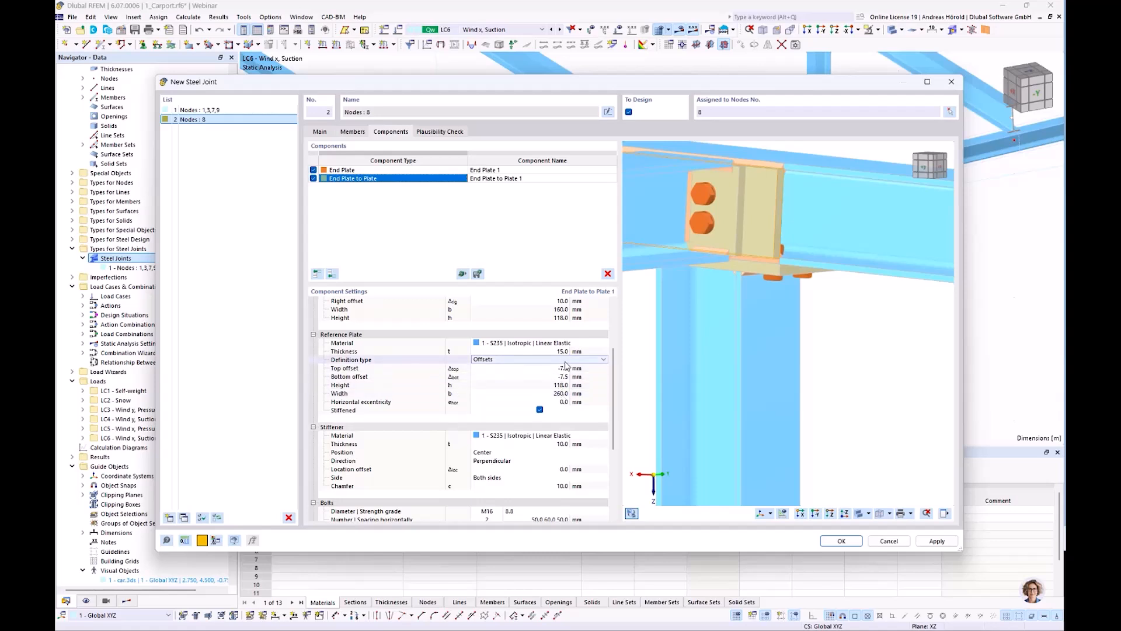
Step: Set the reference plate's width to 160 mm
click(559, 394)
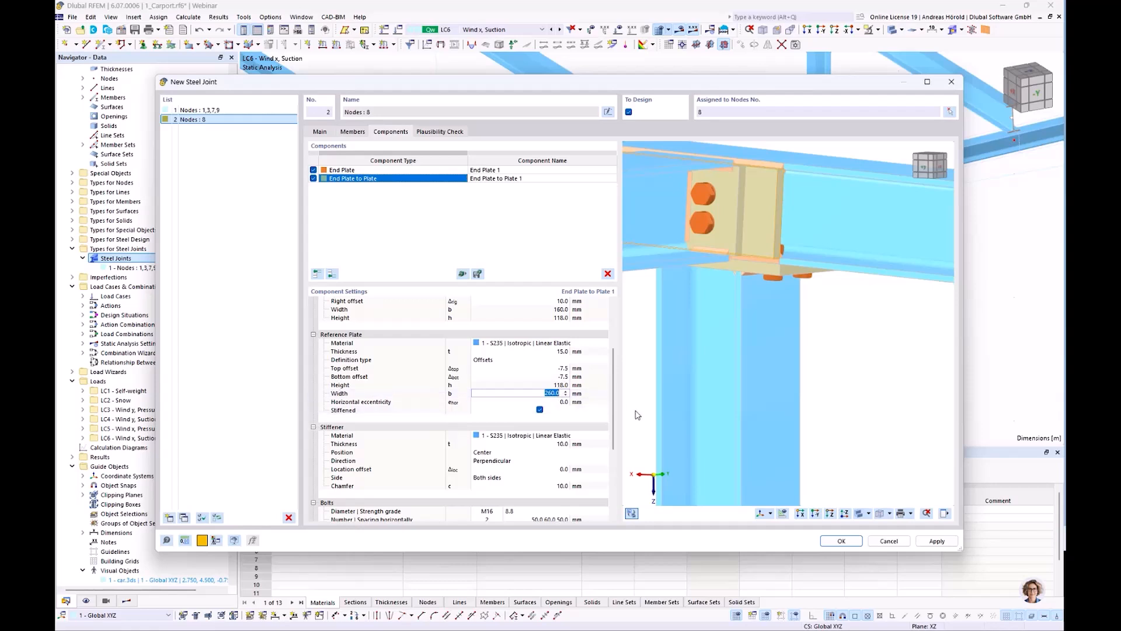
text(160)
key(Tab)
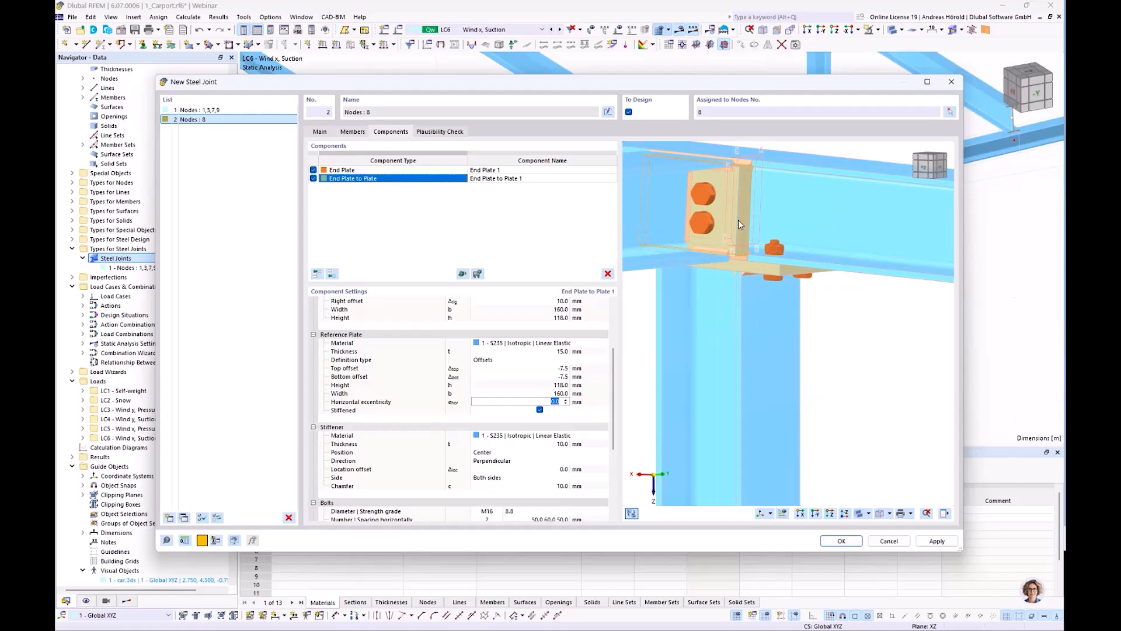
Step: Examine the reference plate and the stiffeners from both sides of the continuous beam's web
scroll(496, 379, up, 2)
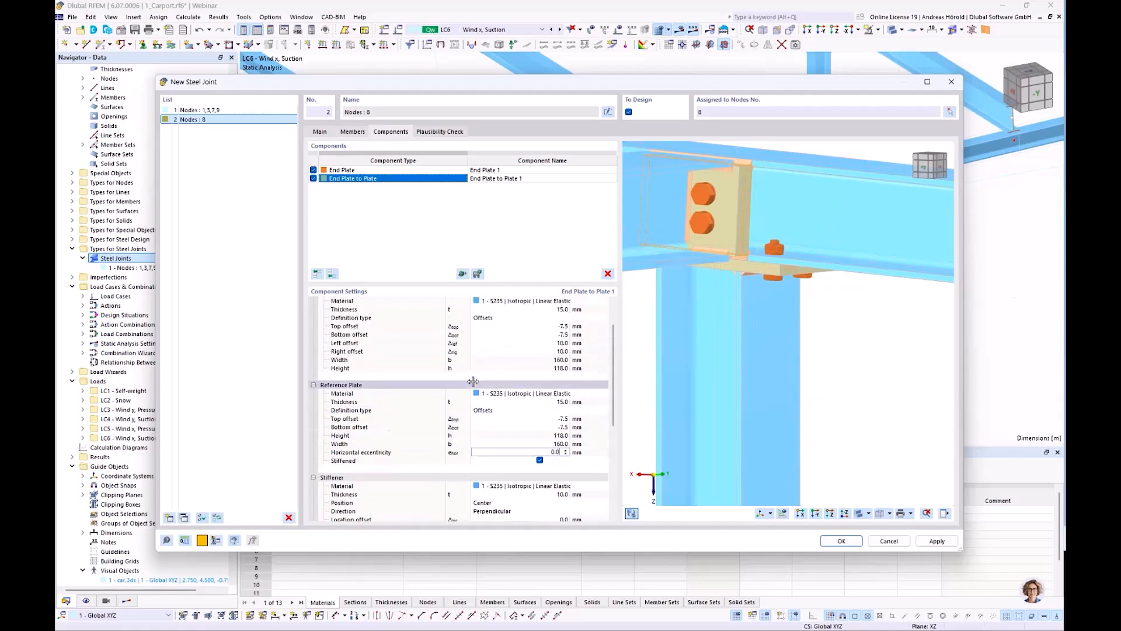
scroll(473, 381, down, 2)
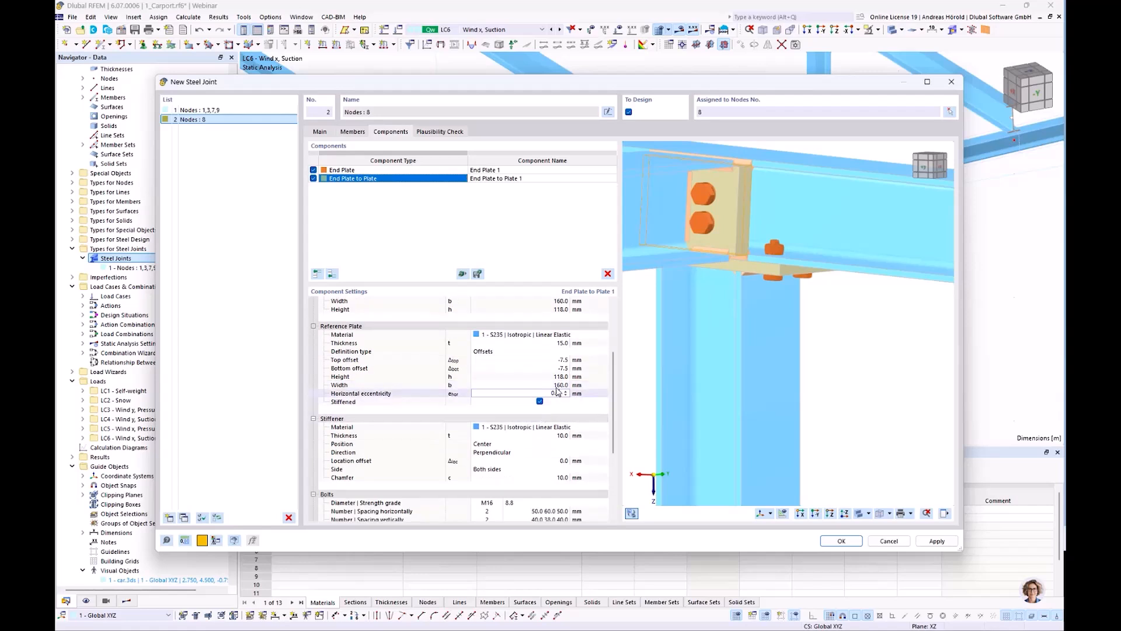
middle_drag(853, 400, 668, 412)
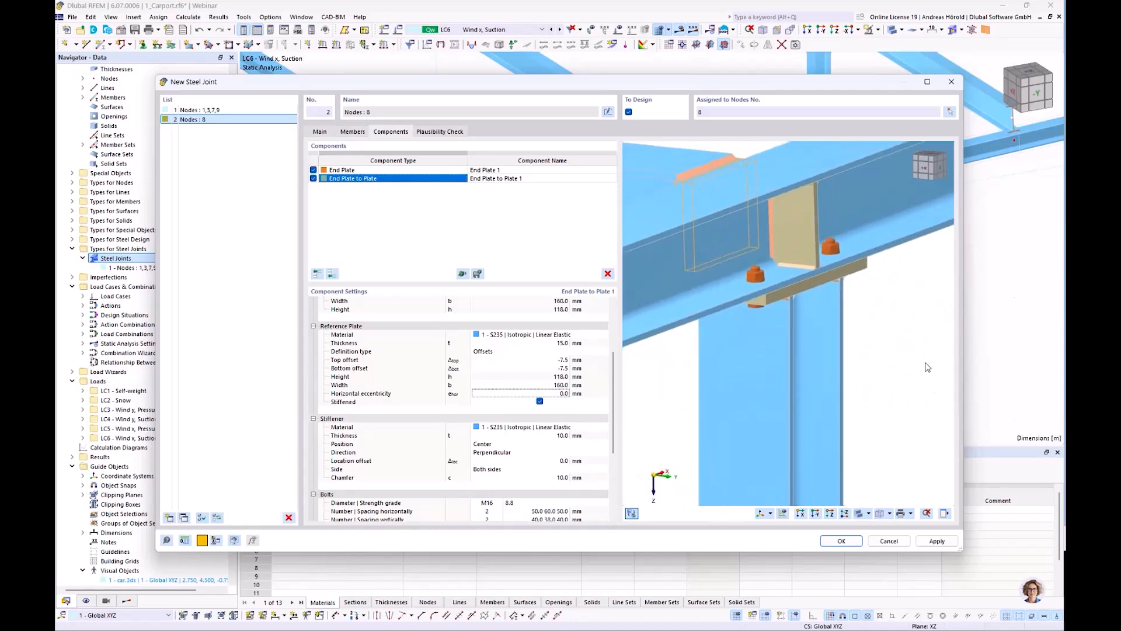
middle_drag(897, 368, 799, 381)
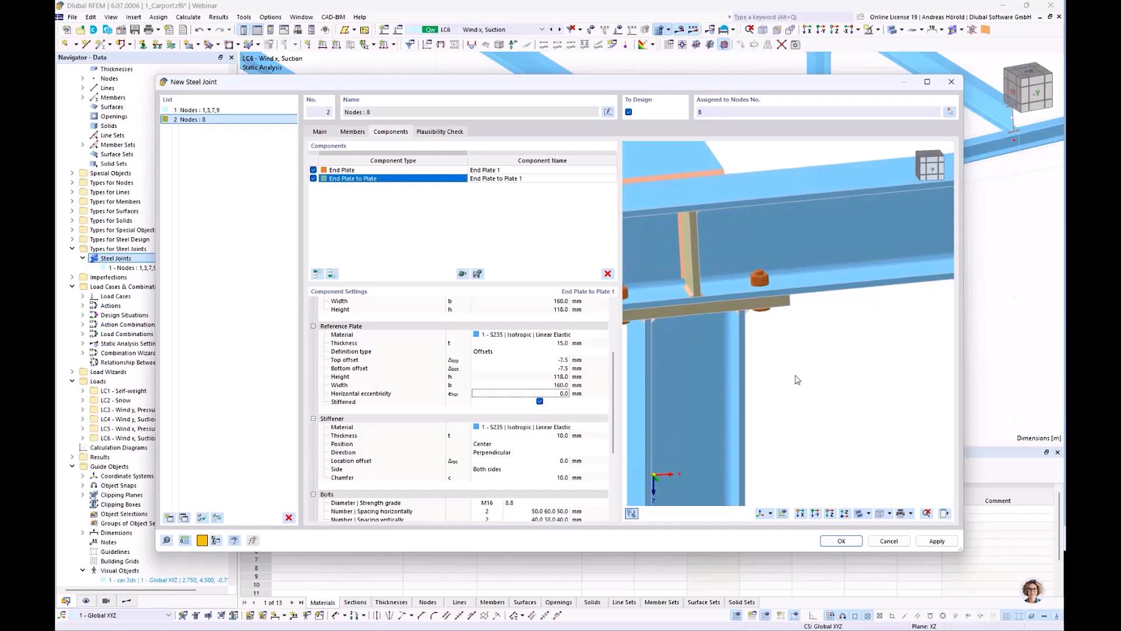
scroll(805, 371, down, 3)
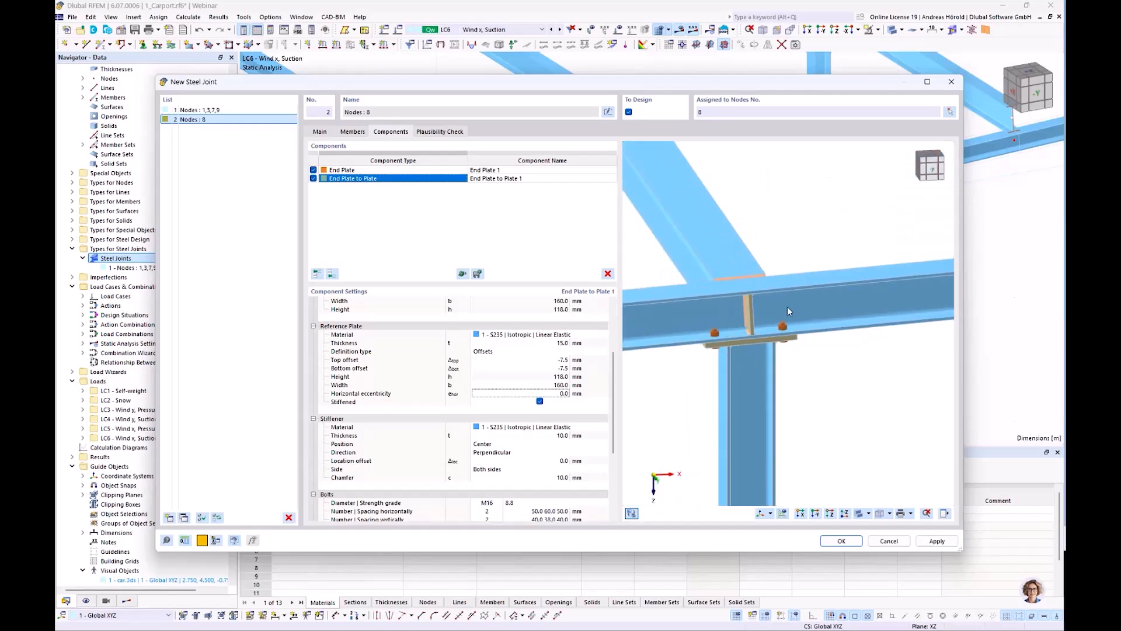
middle_drag(698, 415, 886, 401)
mouse_move(746, 425)
middle_down()
mouse_move(700, 422)
mouse_move(734, 422)
middle_up()
right_click(733, 422)
click(676, 355)
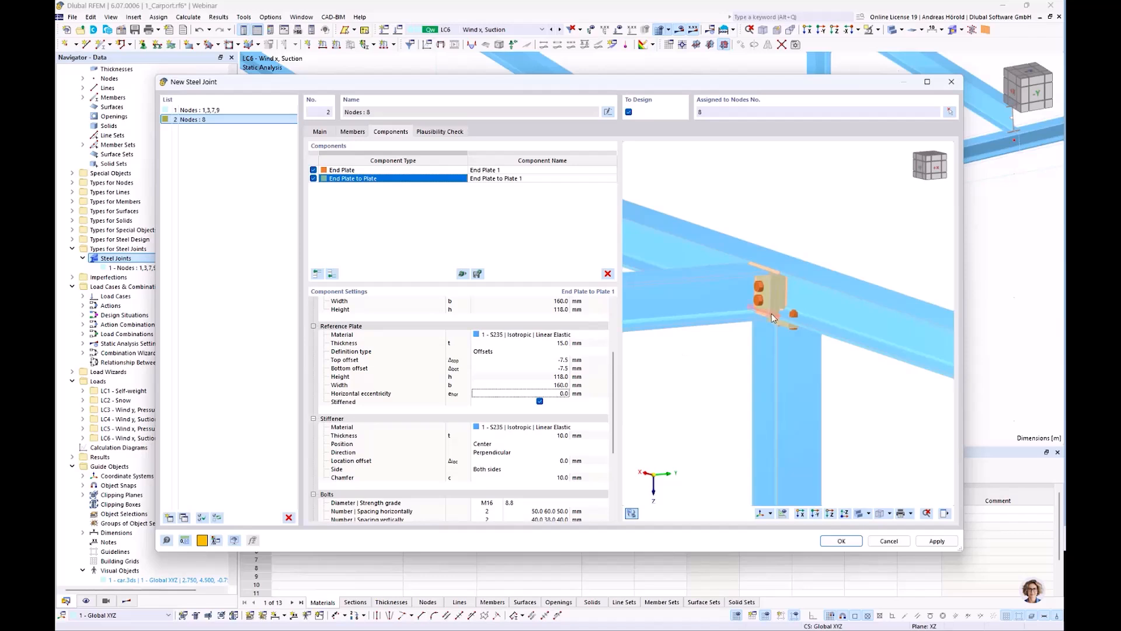
scroll(782, 298, up, 5)
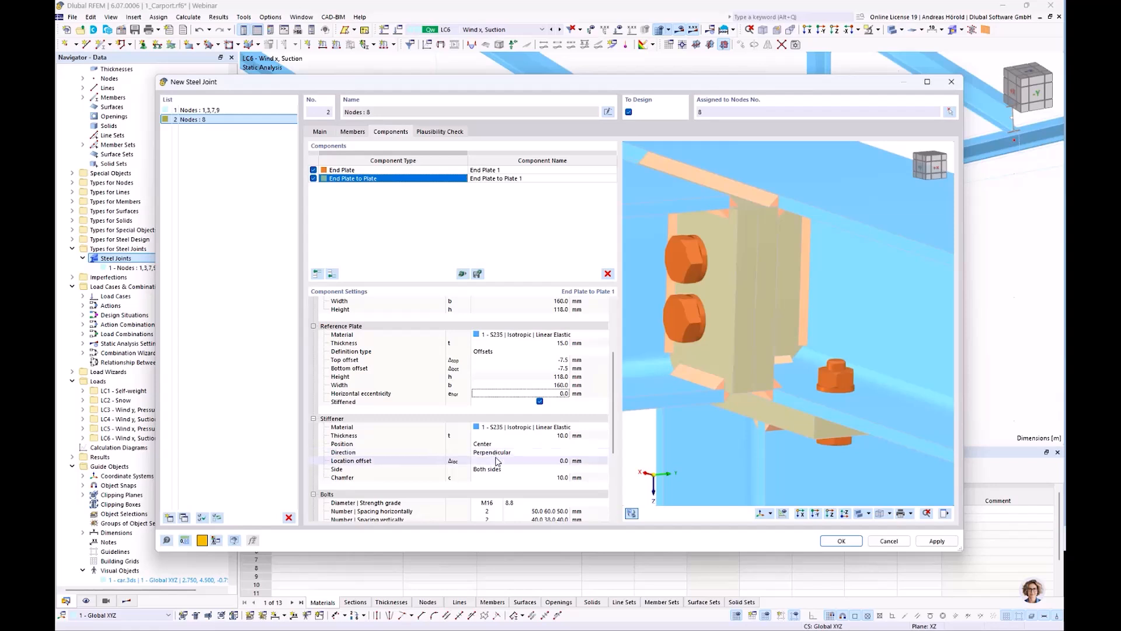
Step: Restrict the reference plate's stiffener to one side and check the opposite side of the beam web
click(495, 469)
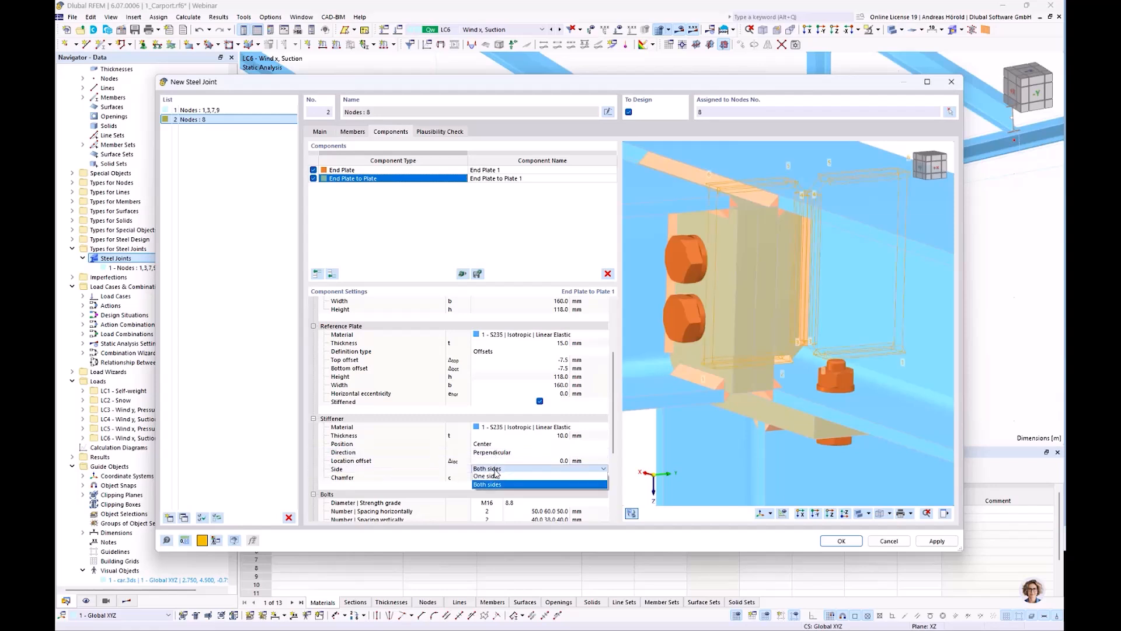
click(497, 477)
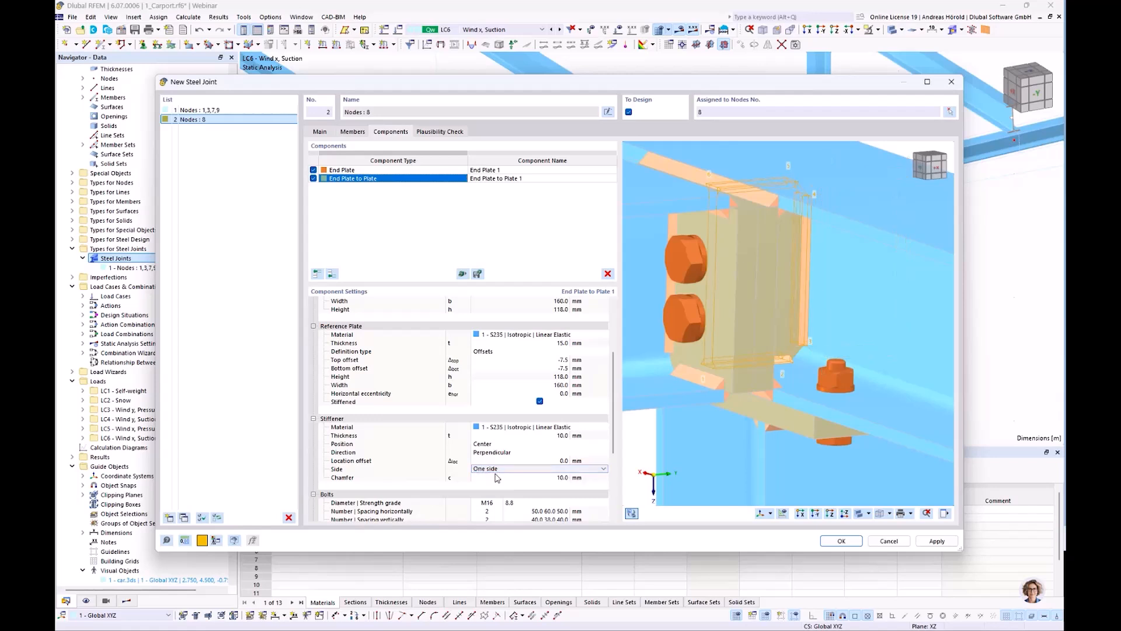
scroll(911, 292, down, 5)
scroll(759, 350, up, 3)
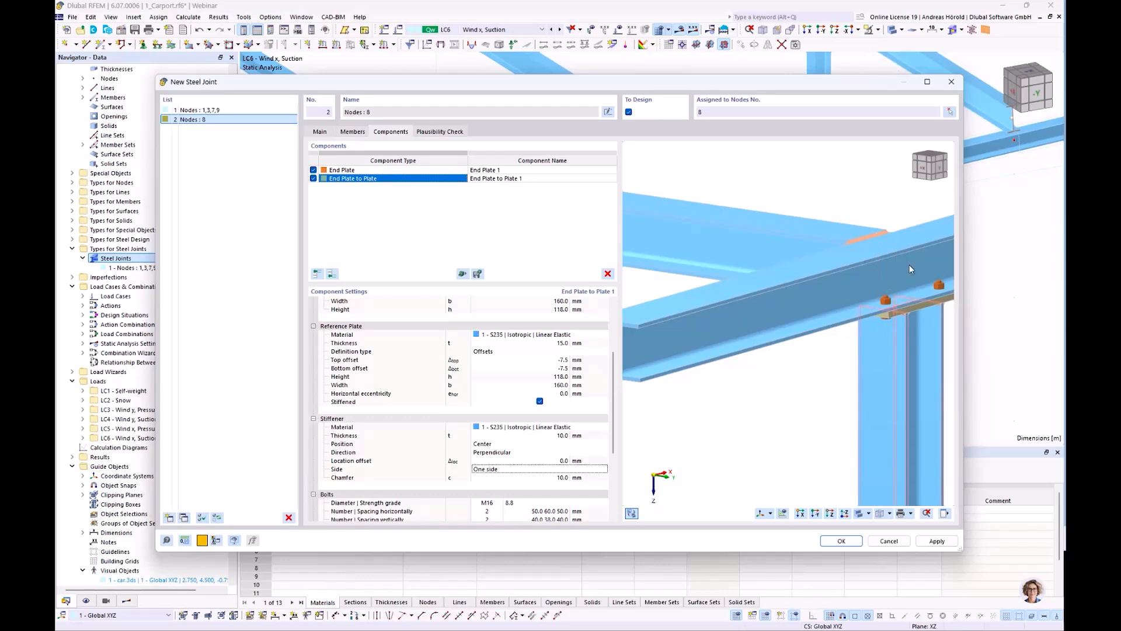
mouse_move(777, 391)
ctrl+middle_down()
mouse_move(889, 385)
mouse_move(738, 318)
mouse_move(755, 383)
ctrl+middle_up()
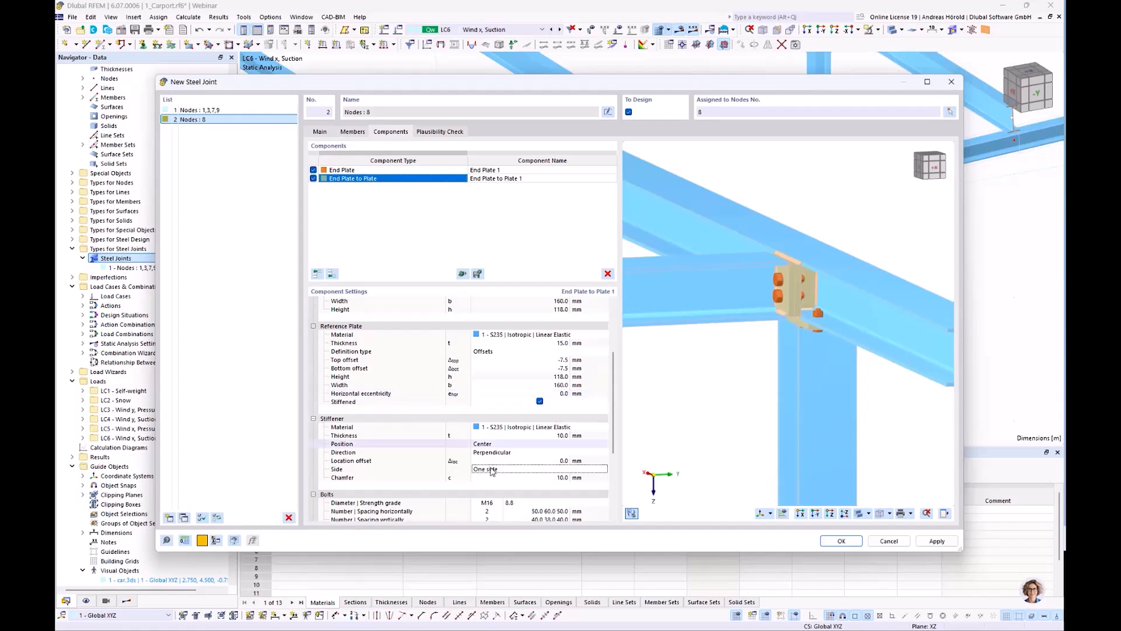
Step: Set the bolts of the End Plate to Plate component to M12 with strength grade 10.9
scroll(486, 431, down, 5)
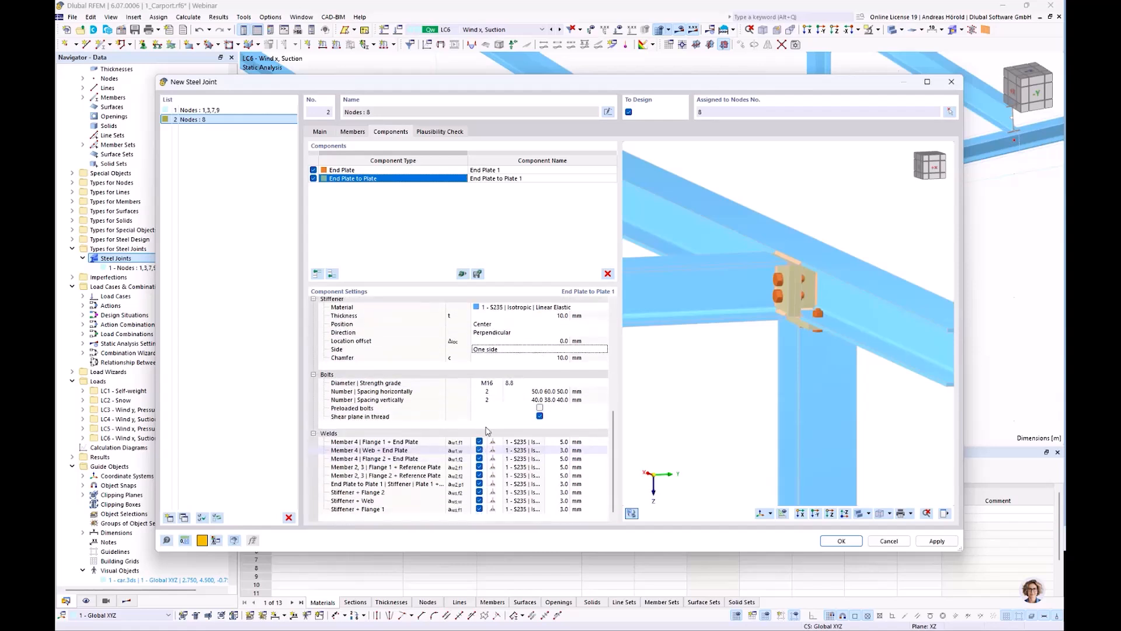
click(488, 383)
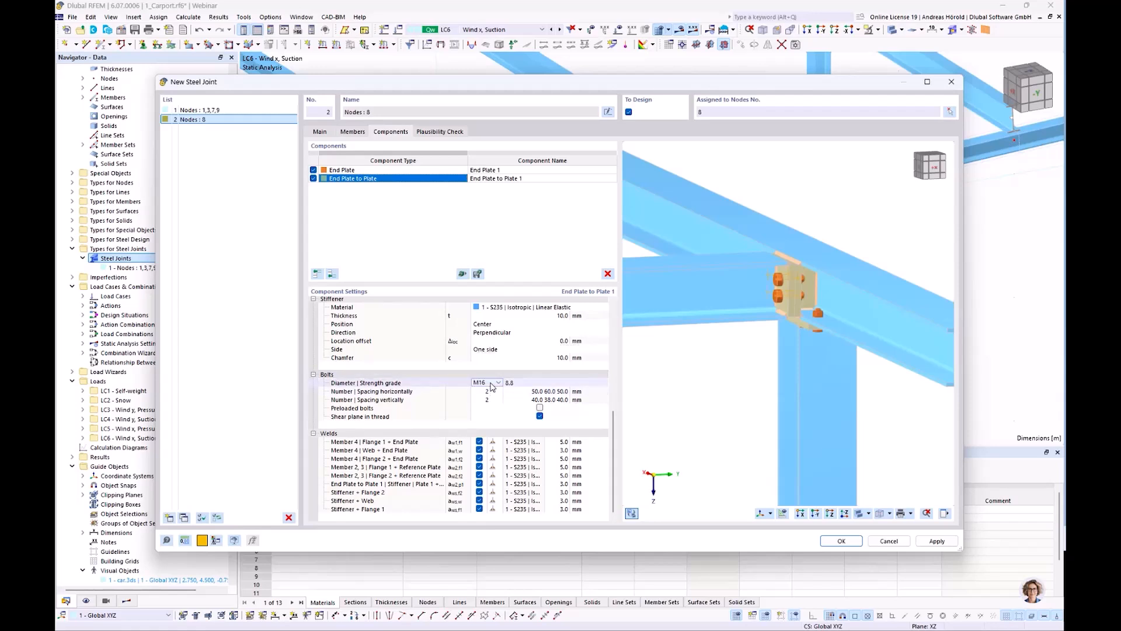
click(491, 387)
click(489, 395)
key(Up)
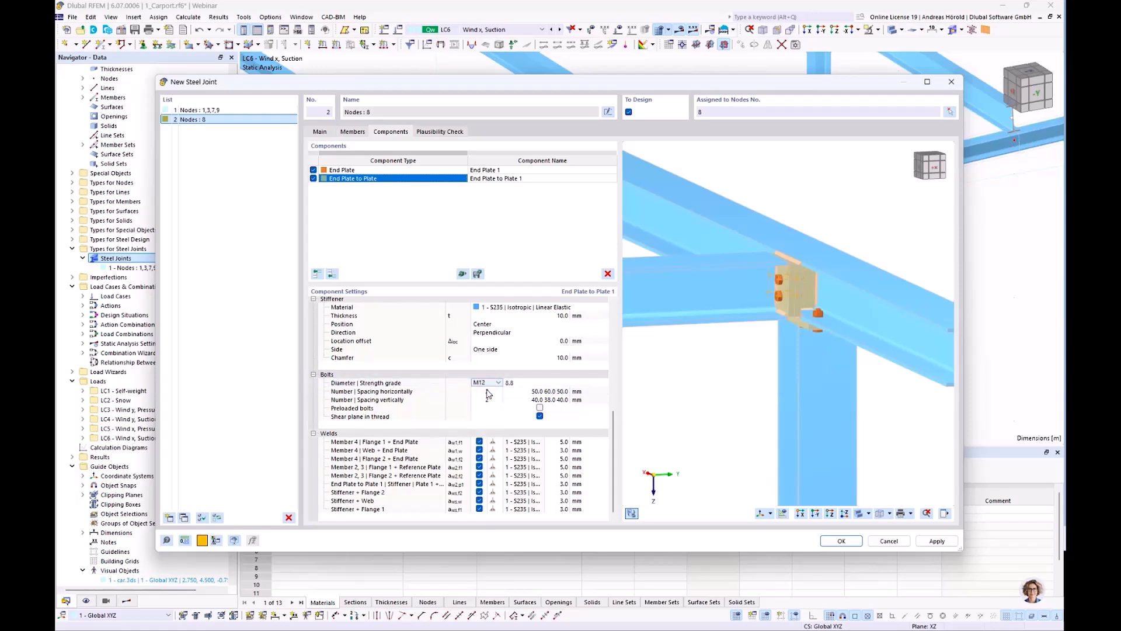
click(538, 383)
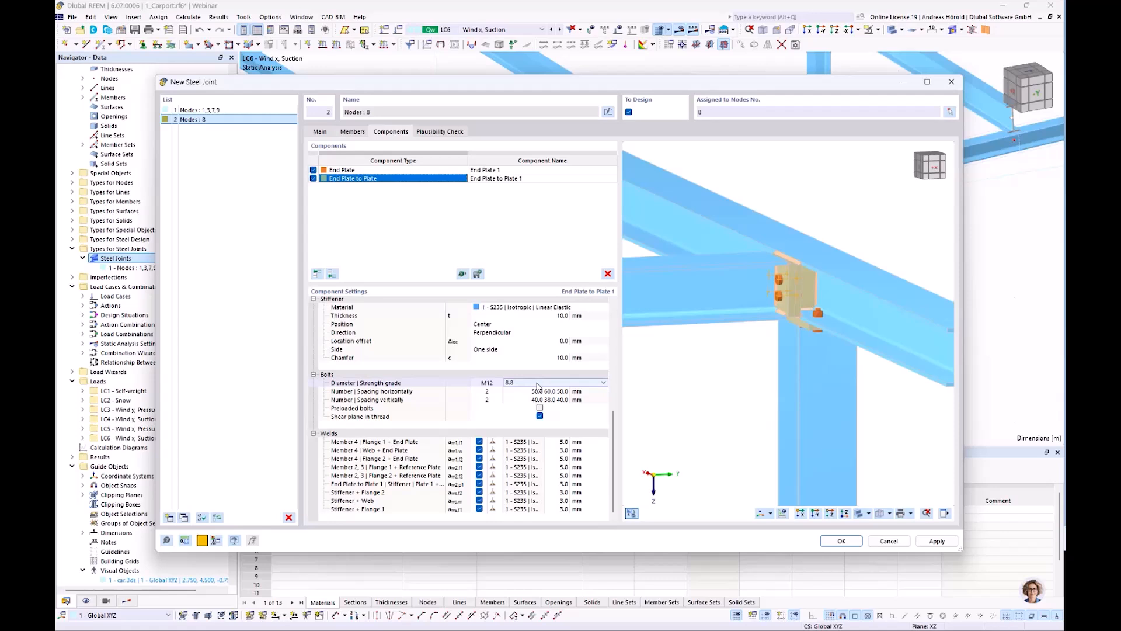
click(603, 384)
click(530, 441)
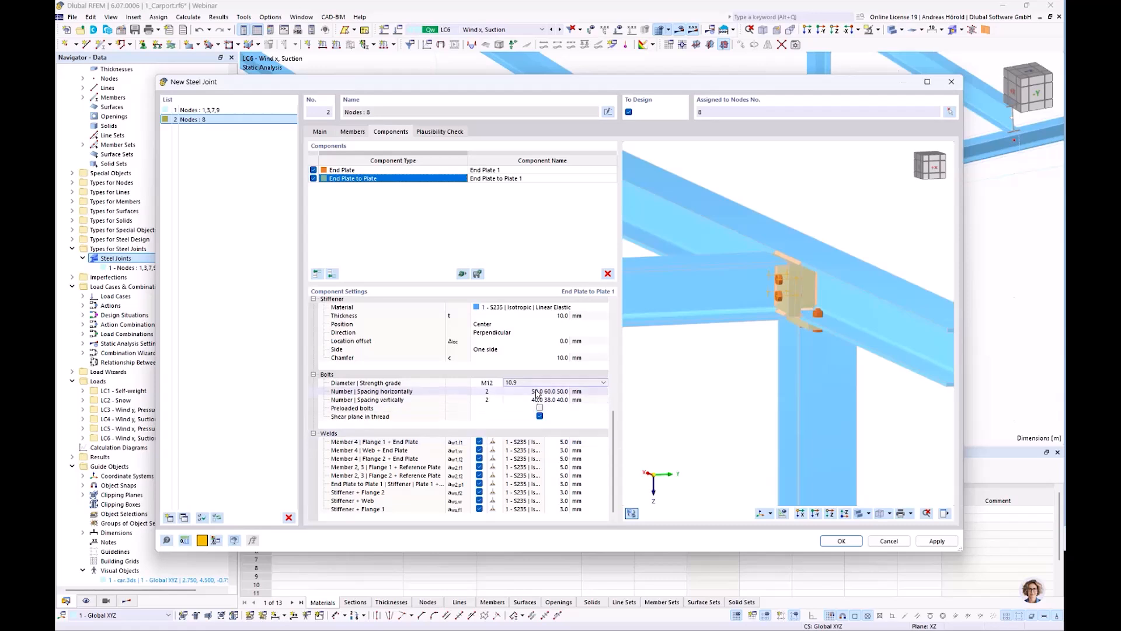
Step: Set the bolts' horizontal and vertical edge distances to 35 mm
scroll(737, 377, up, 5)
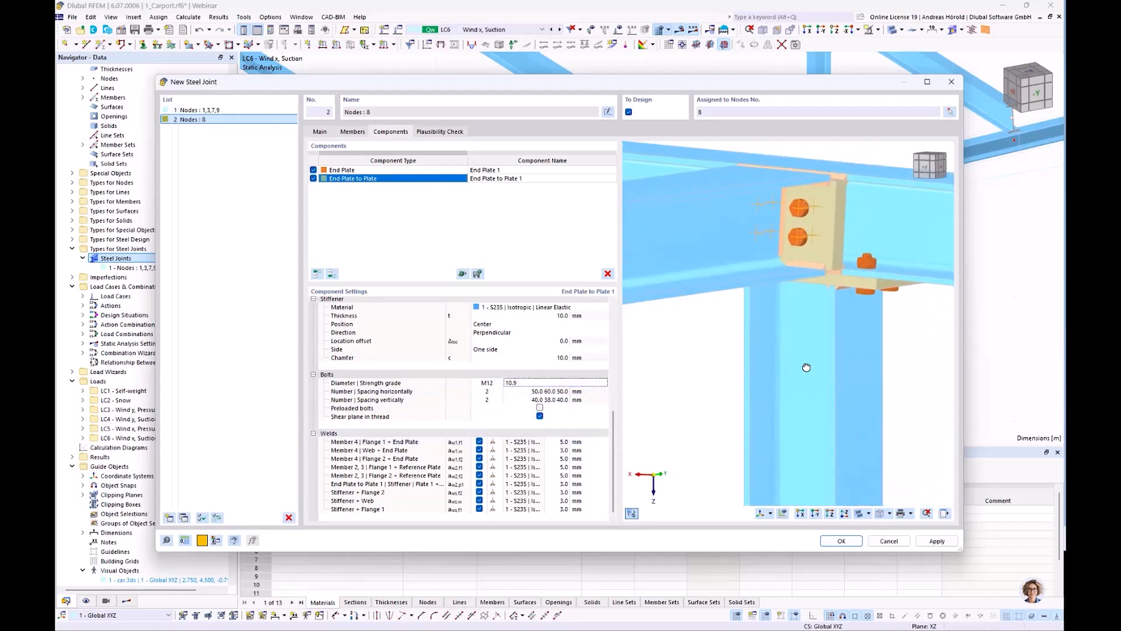
scroll(759, 379, up, 4)
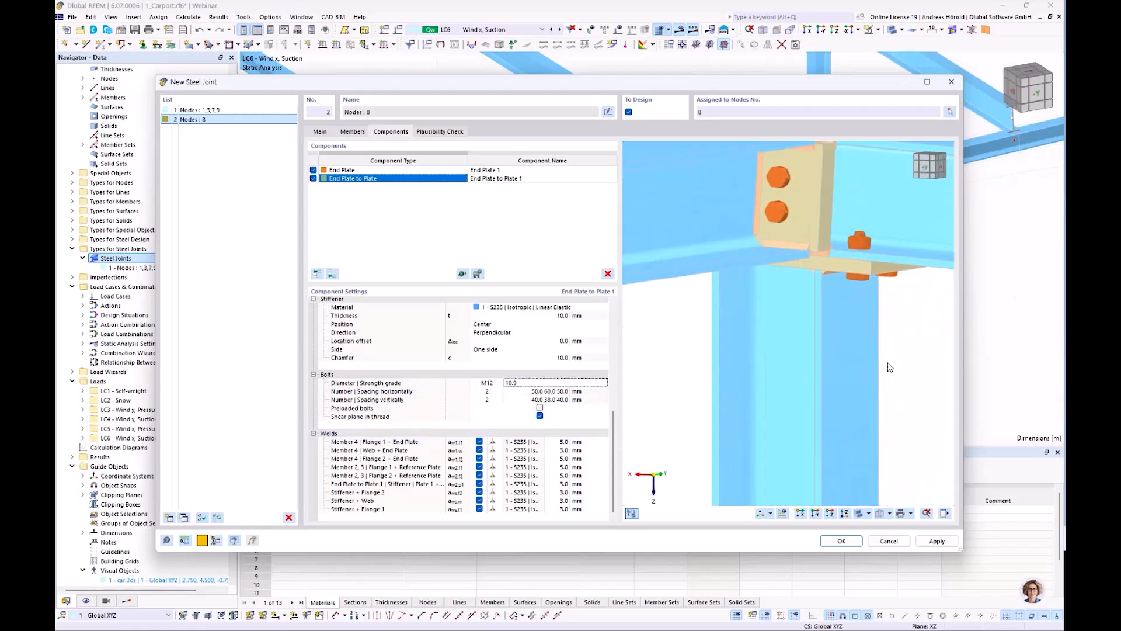
click(535, 391)
text(35)
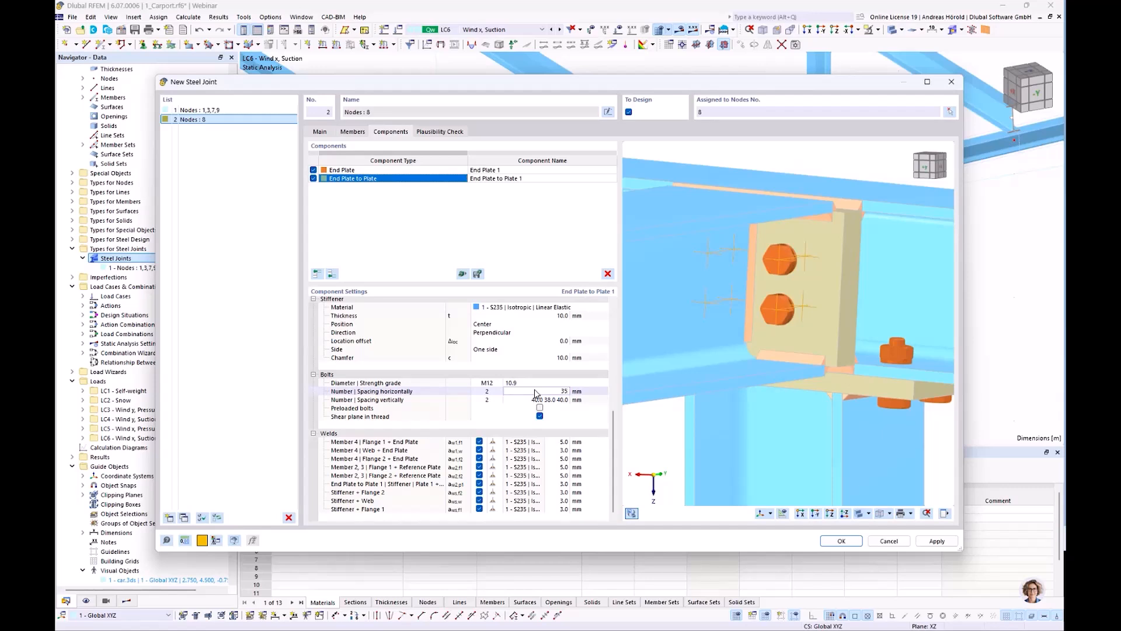
key(Tab)
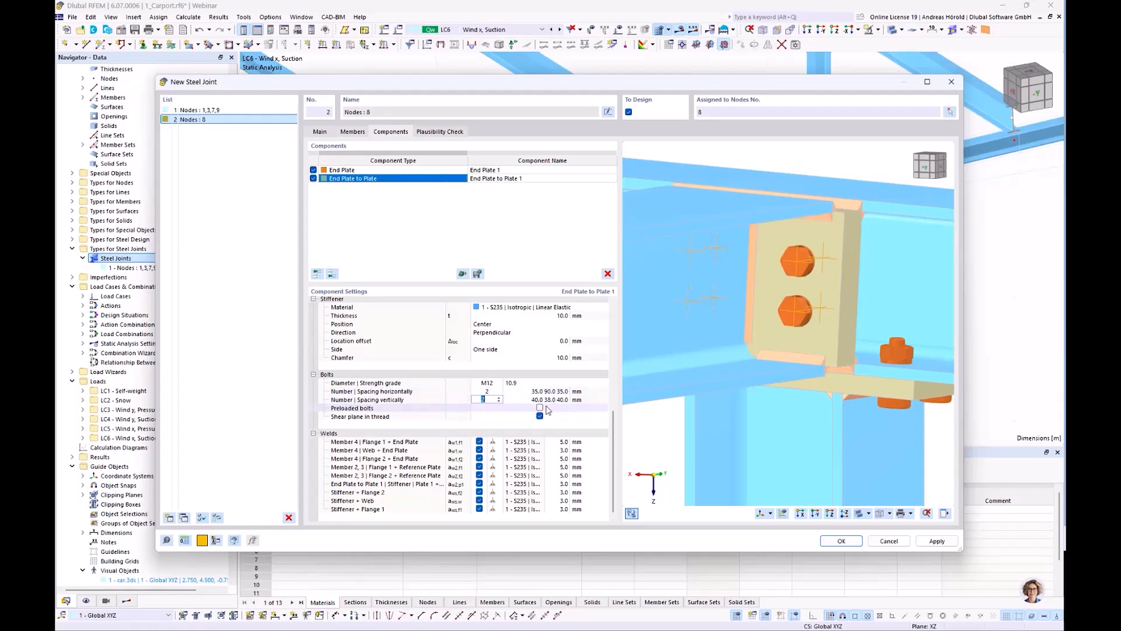
click(540, 401)
text(3)
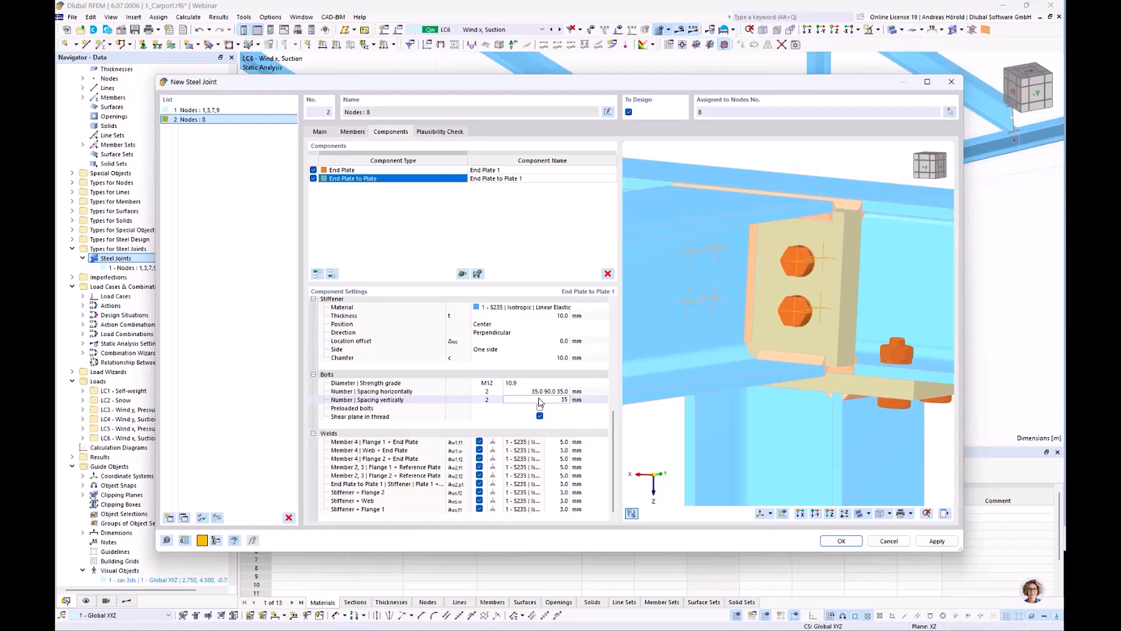
text(5)
key(Return)
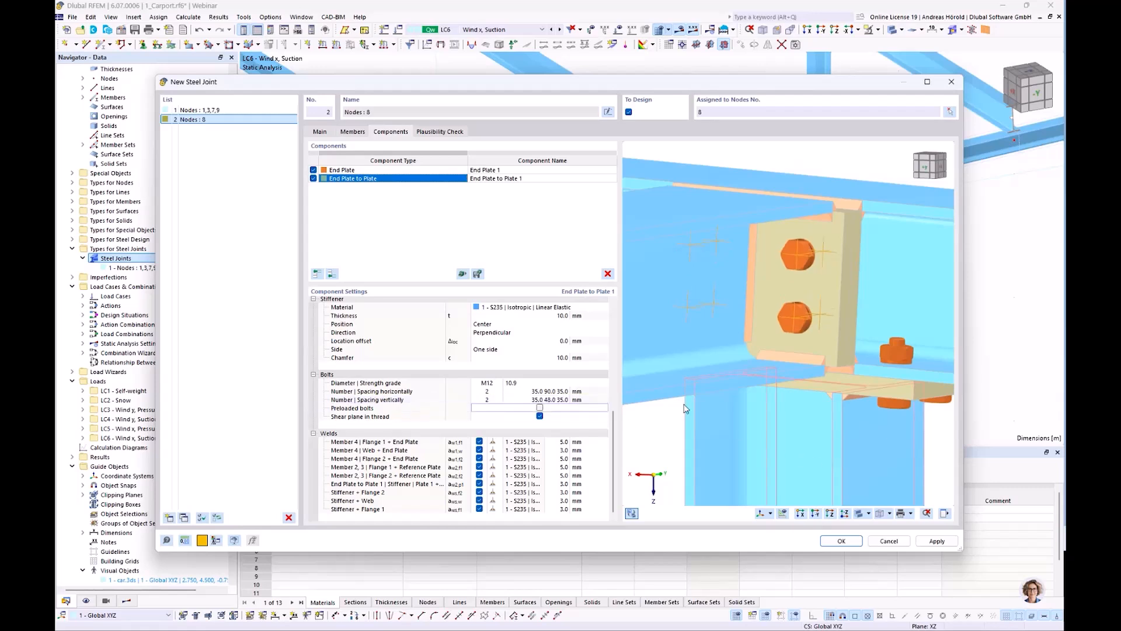
Step: Define the bolts as preloaded and turn off the shear plane in thread option
click(540, 415)
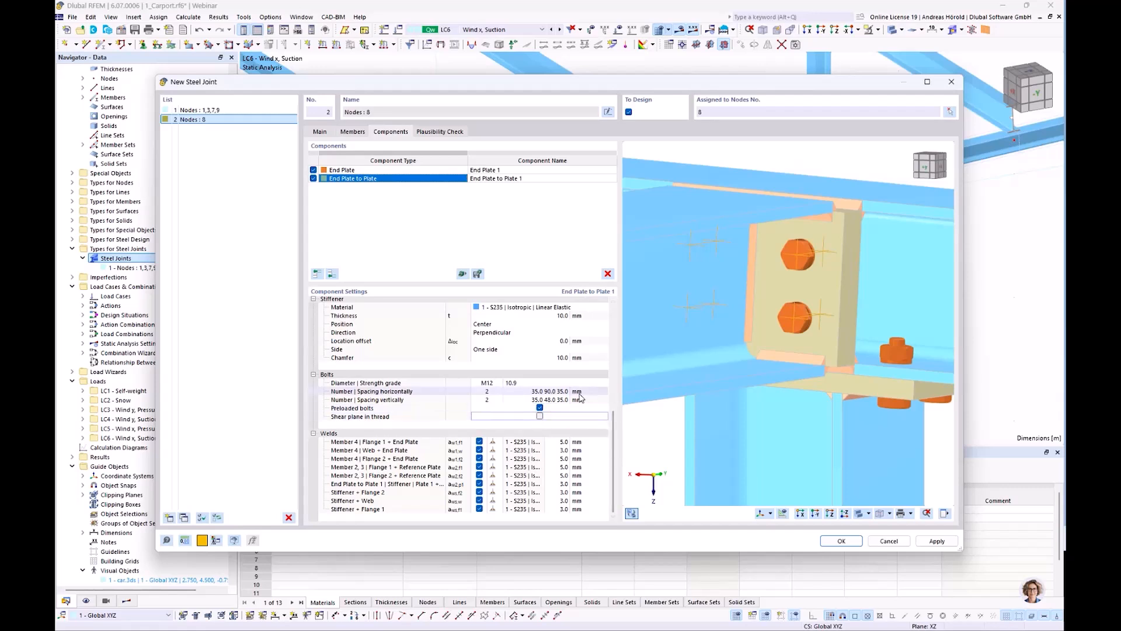
Step: Set the Member 4 web-to-end-plate weld and the End Plate to Plate 1 stiffener plate weld to 3 mm
click(561, 442)
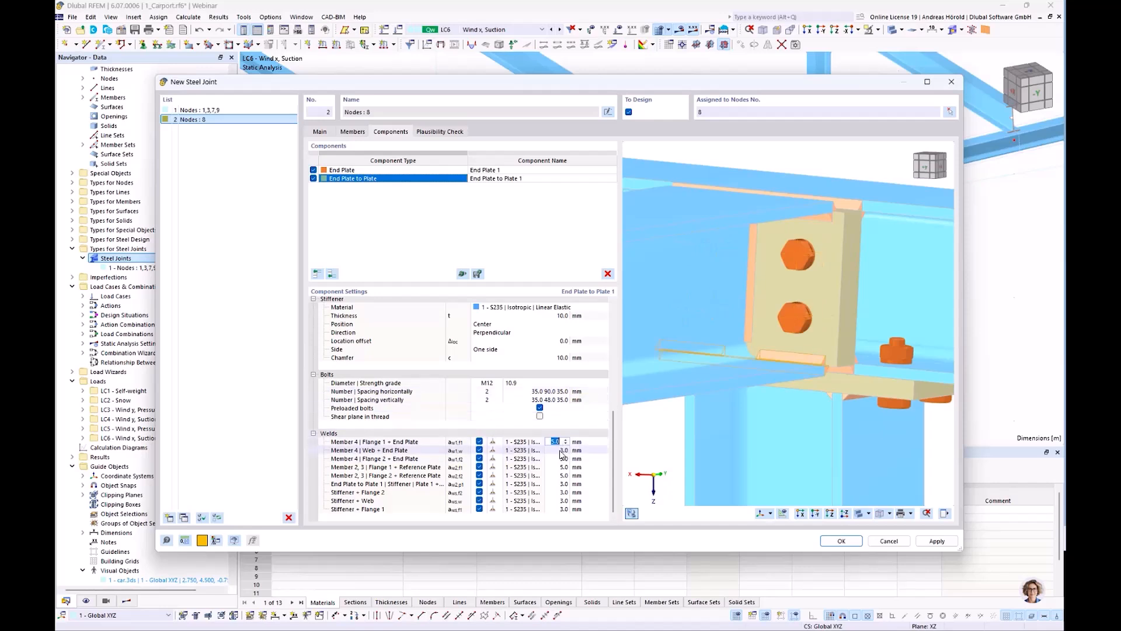
click(561, 450)
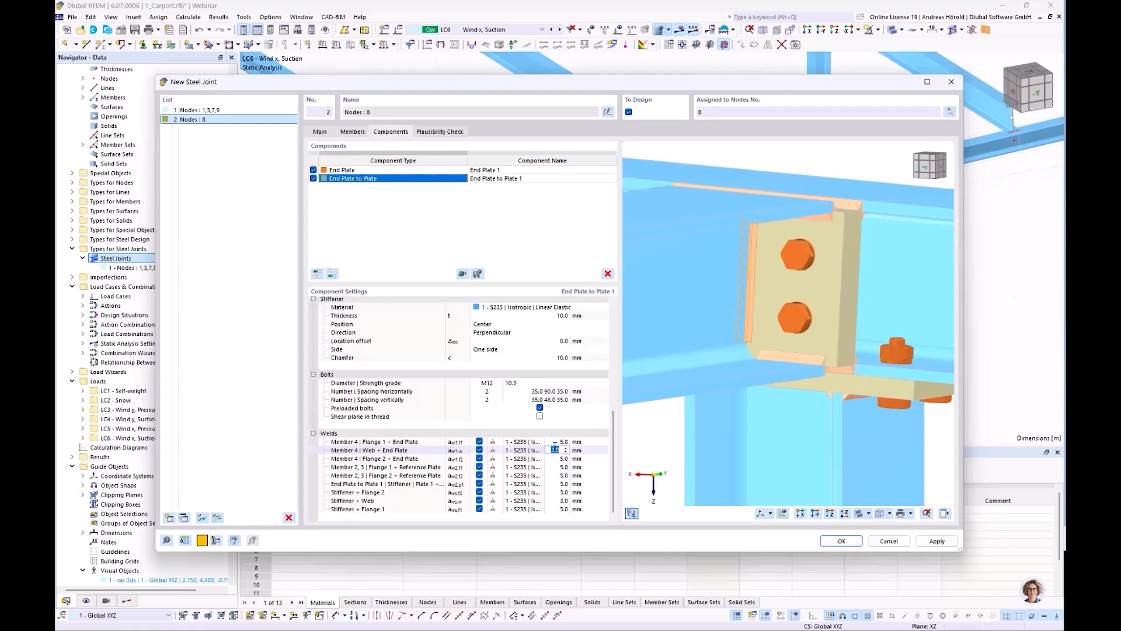
text(3)
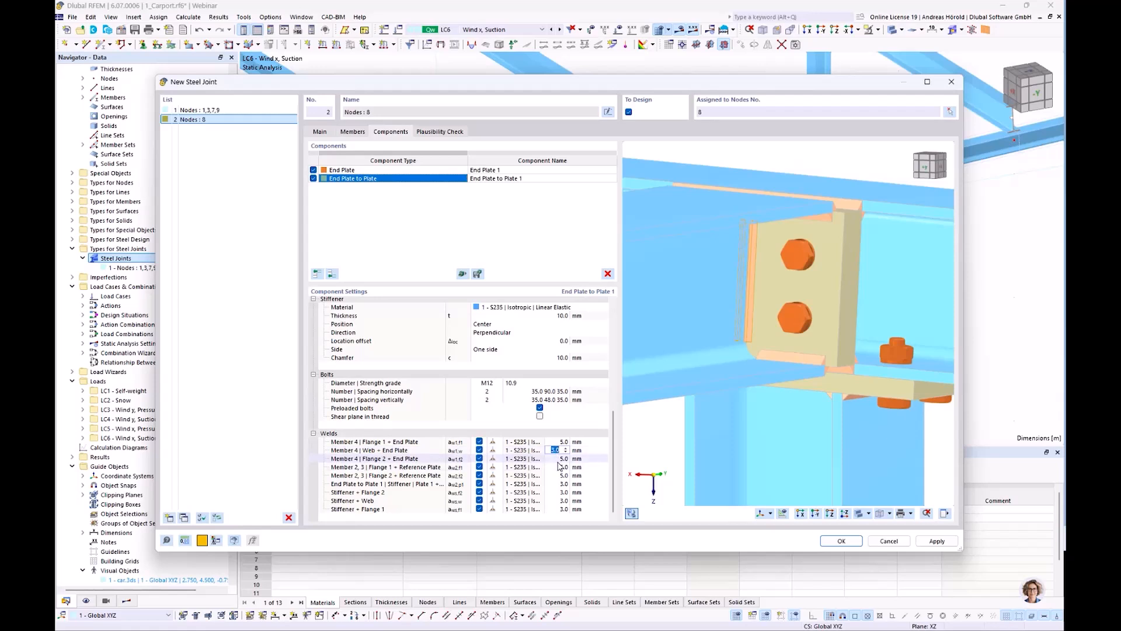
click(558, 459)
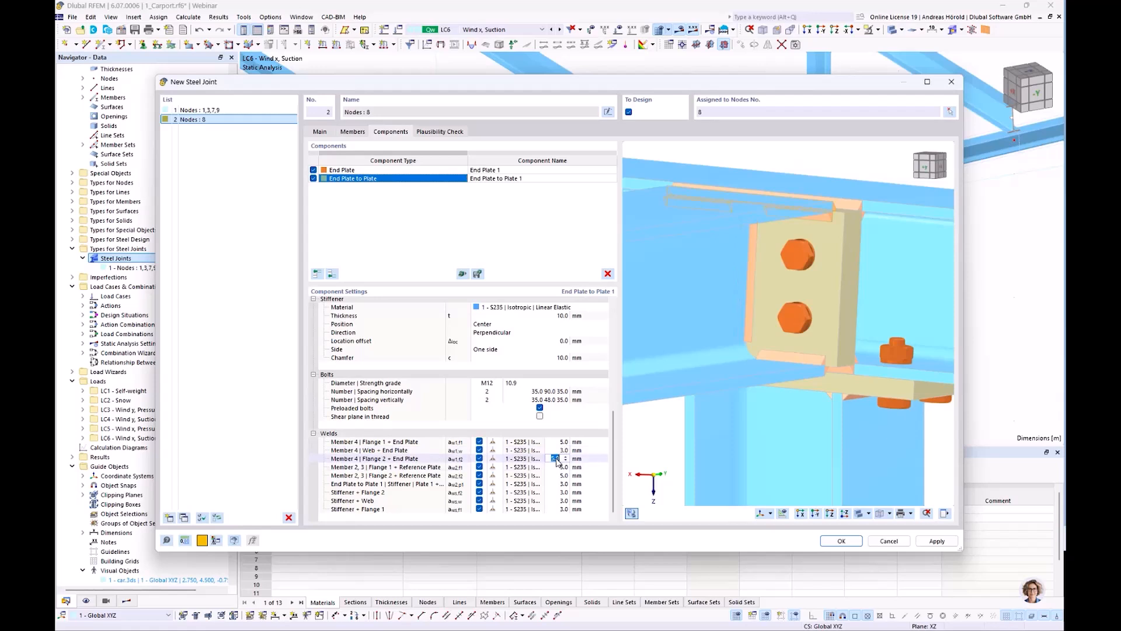
click(555, 484)
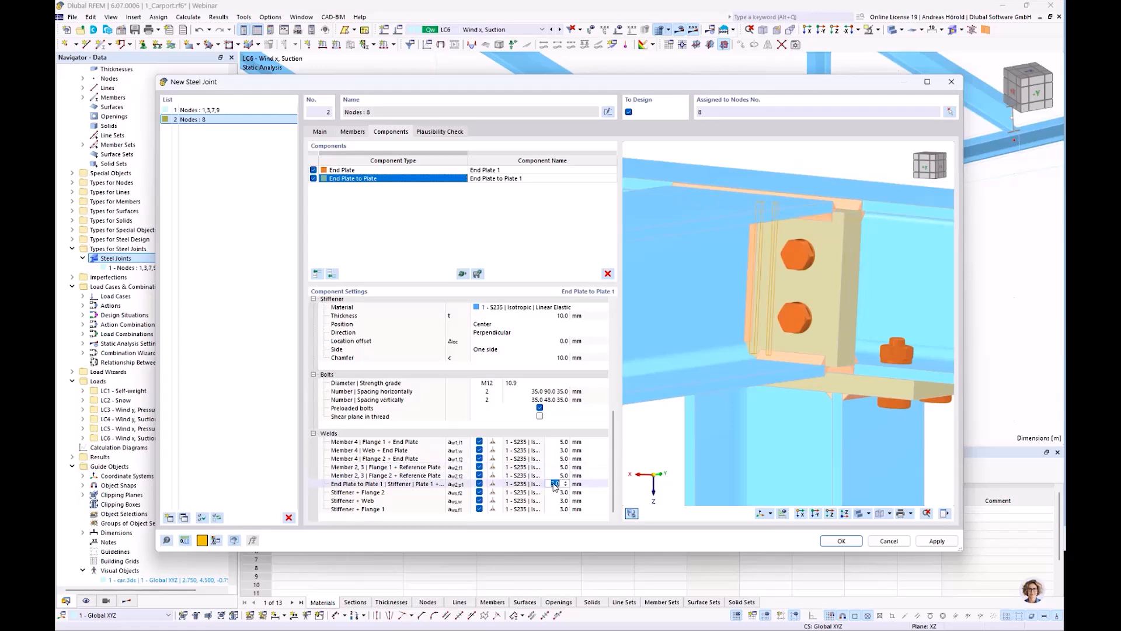
text(3)
Step: Add a Stiffener component to the node 8 joint after checking the beam web opposite the connection
scroll(787, 394, down, 5)
ctrl+middle_drag(856, 429, 747, 438)
right_click(748, 439)
click(906, 423)
scroll(769, 376, up, 5)
scroll(786, 377, down, 2)
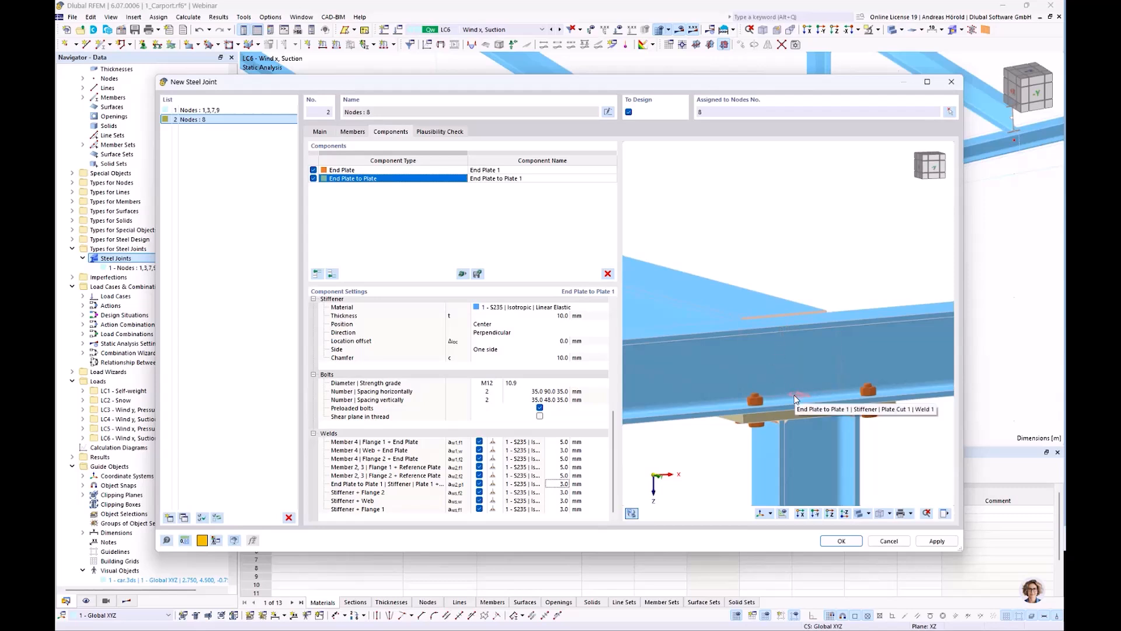
click(331, 274)
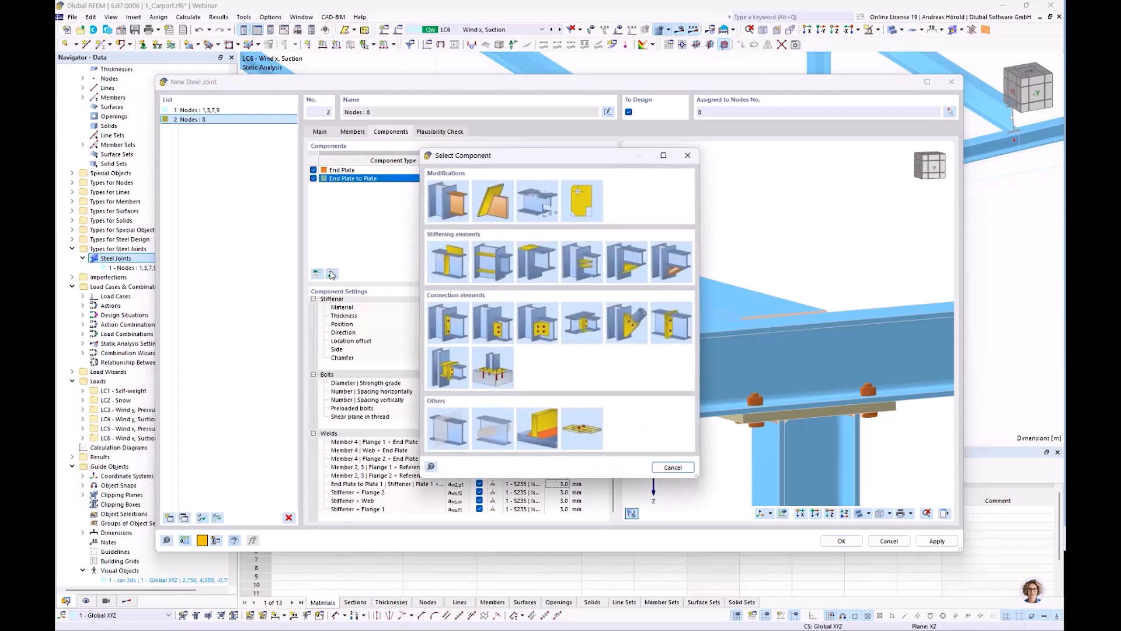
click(492, 260)
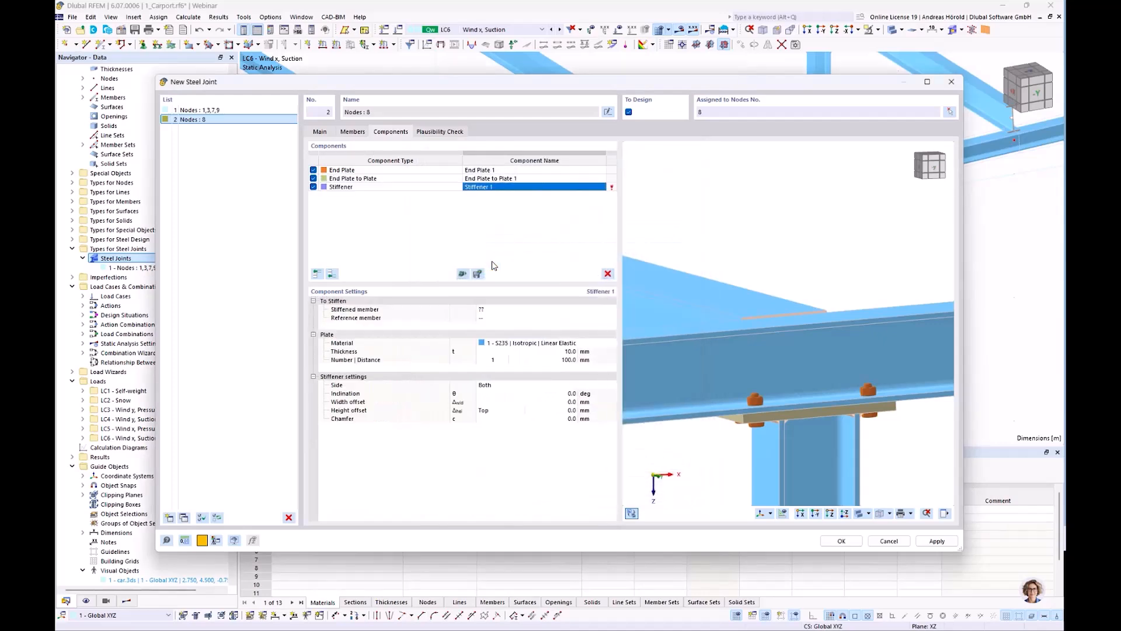
Step: Choose Member 2, 3 as the member to stiffen and Member 1 as the reference member of the stiffener
click(495, 313)
click(498, 313)
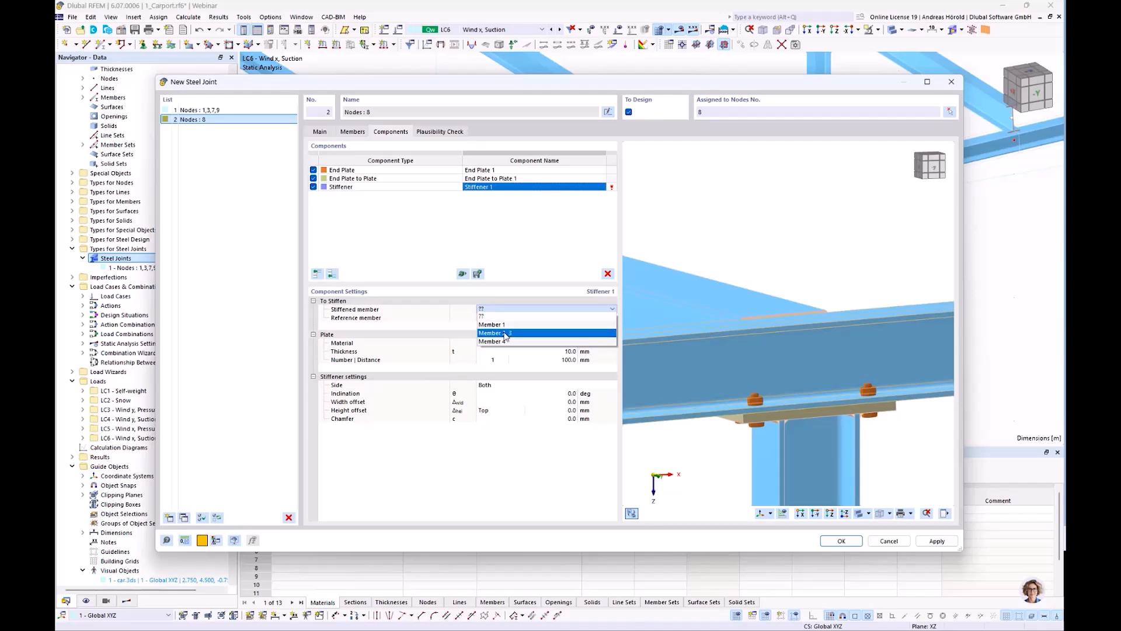
click(506, 333)
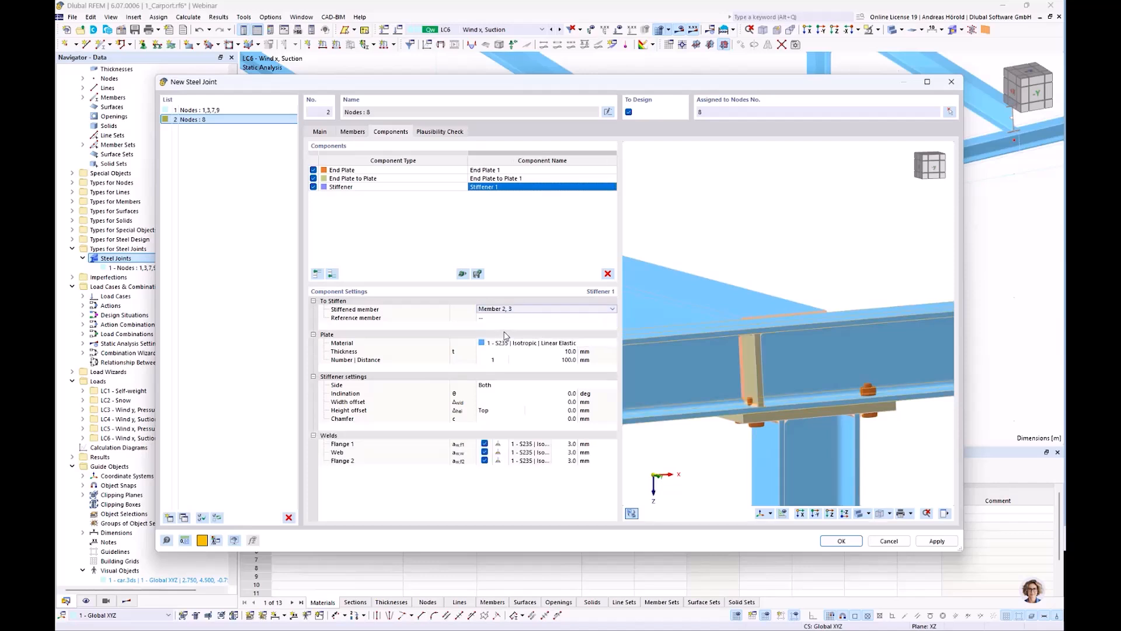
click(504, 321)
click(505, 320)
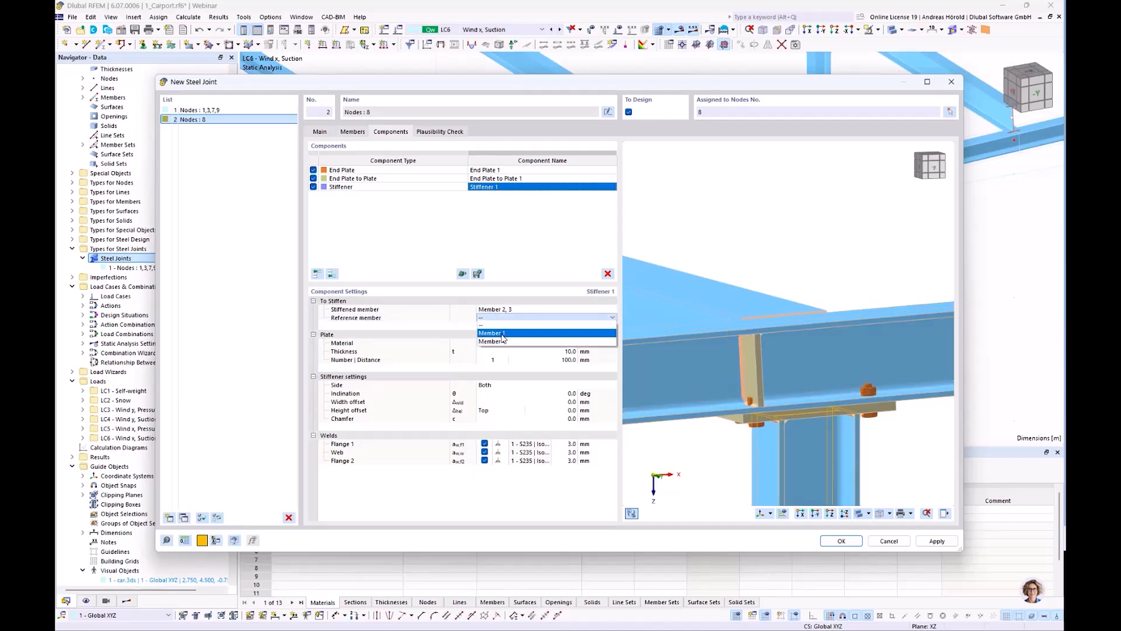
click(502, 334)
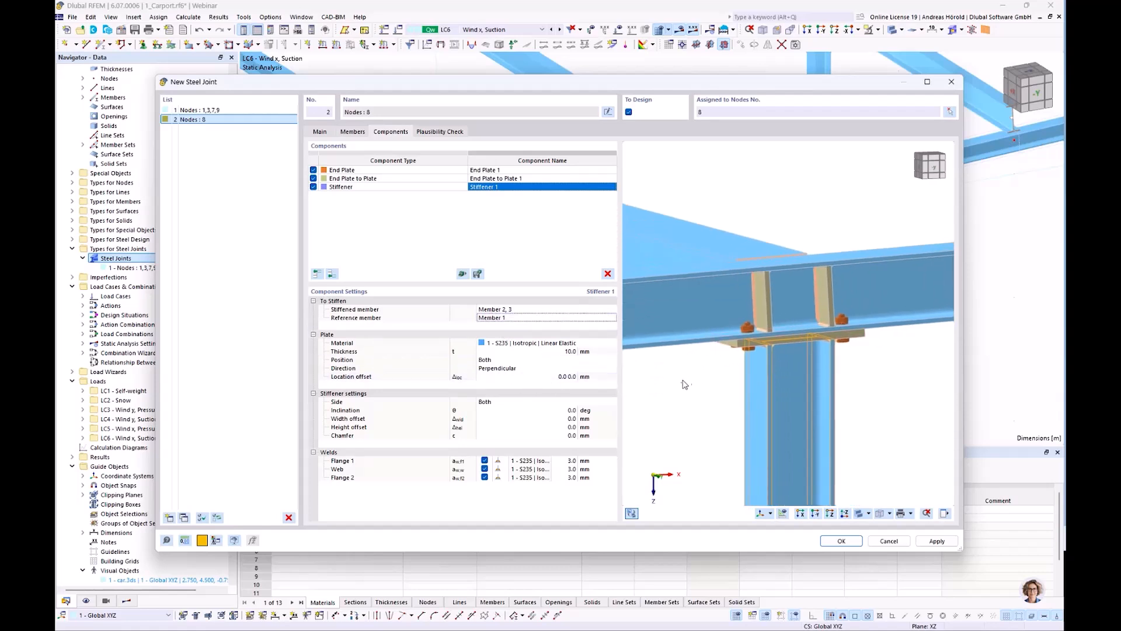
Step: Set the direction of the Stiffener component's plates to Parallel and inspect their alignment above the column
ctrl+middle_drag(679, 384, 735, 410)
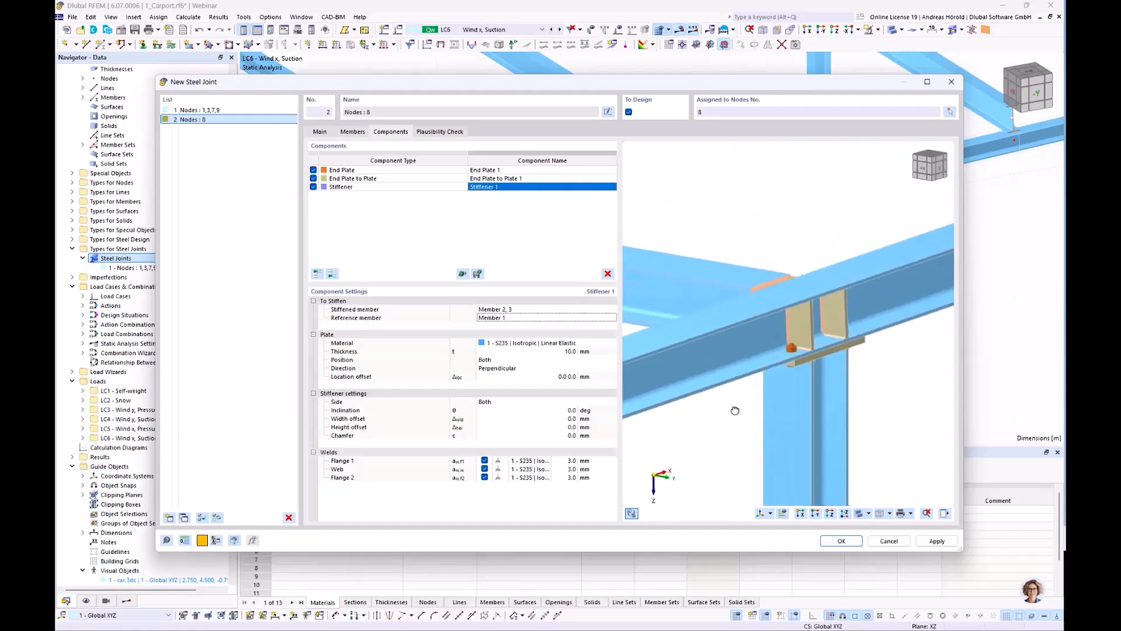
ctrl+middle_drag(907, 408, 739, 411)
click(502, 368)
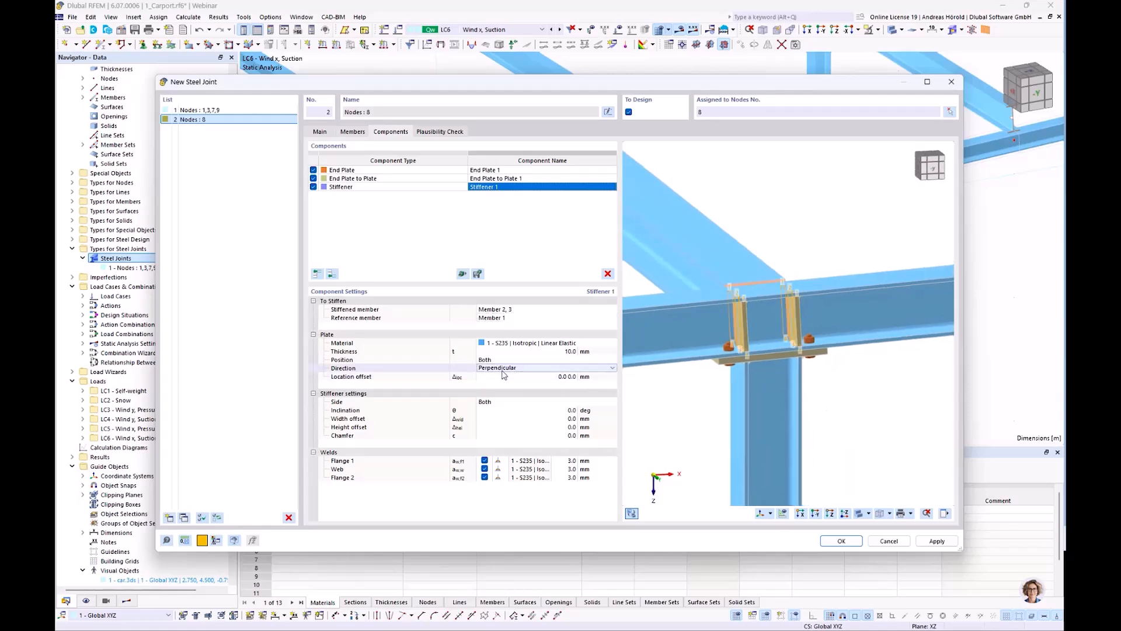
click(506, 369)
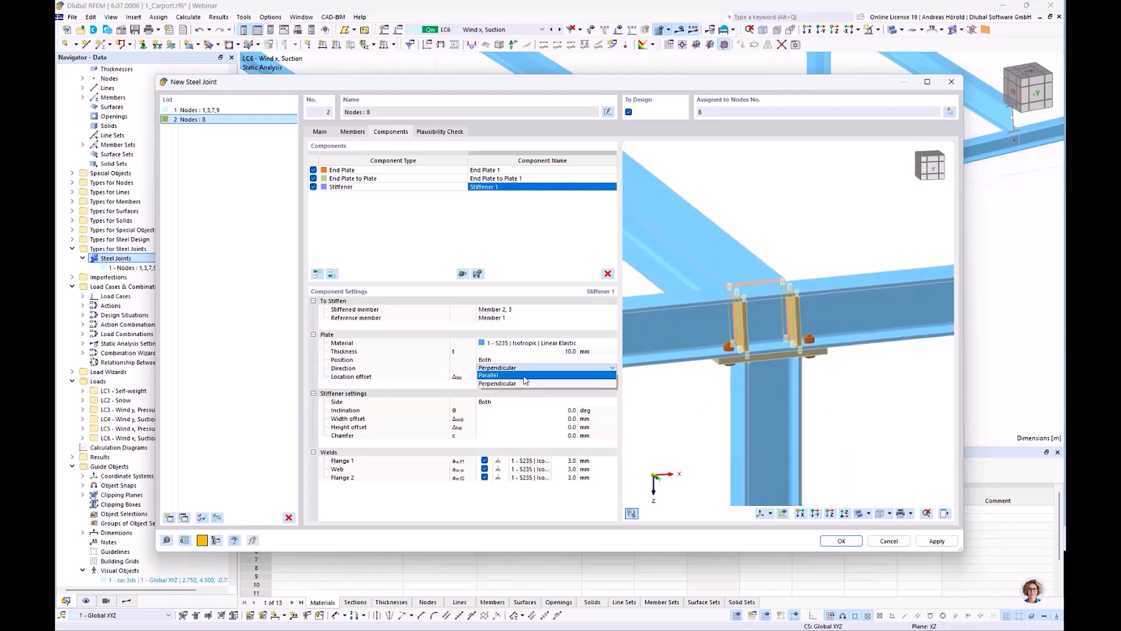
click(523, 383)
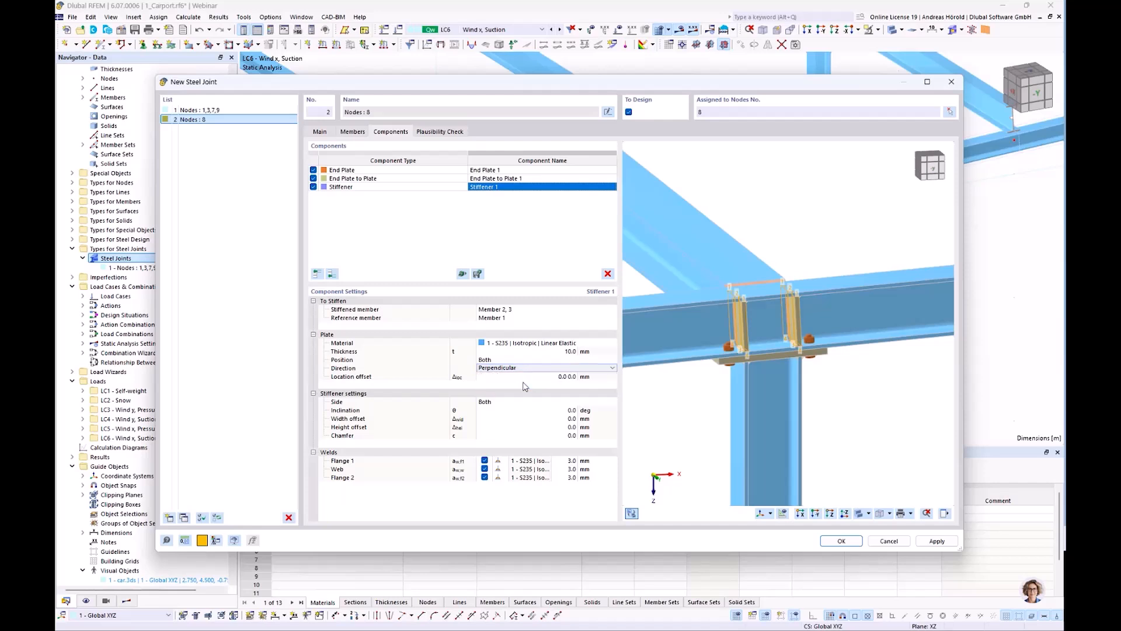
click(527, 369)
click(527, 375)
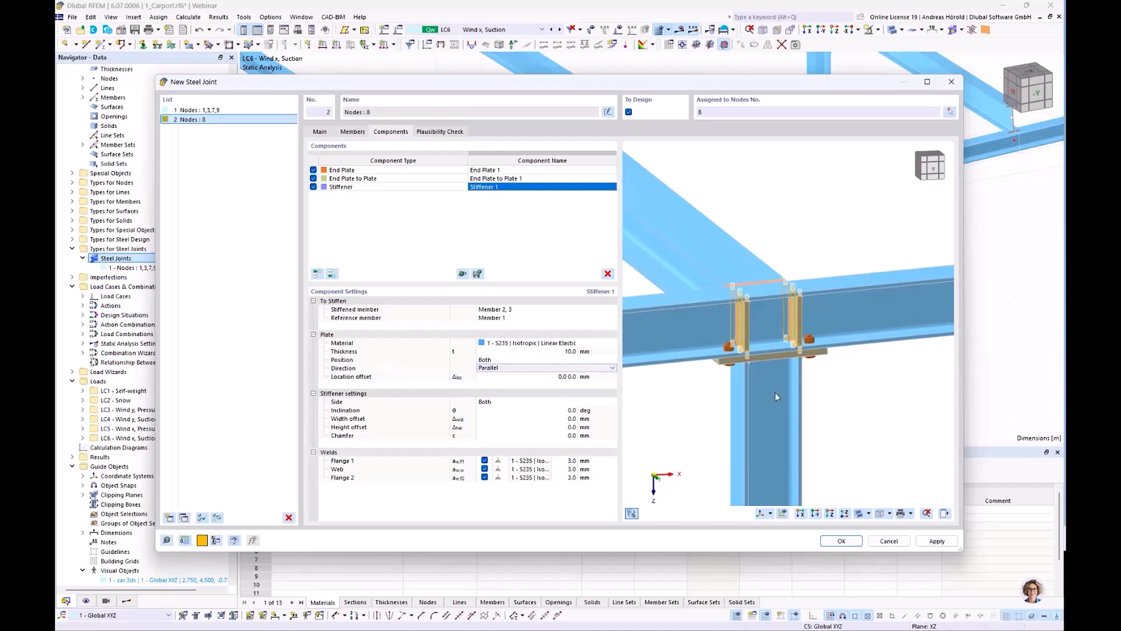
right_click(793, 390)
click(832, 398)
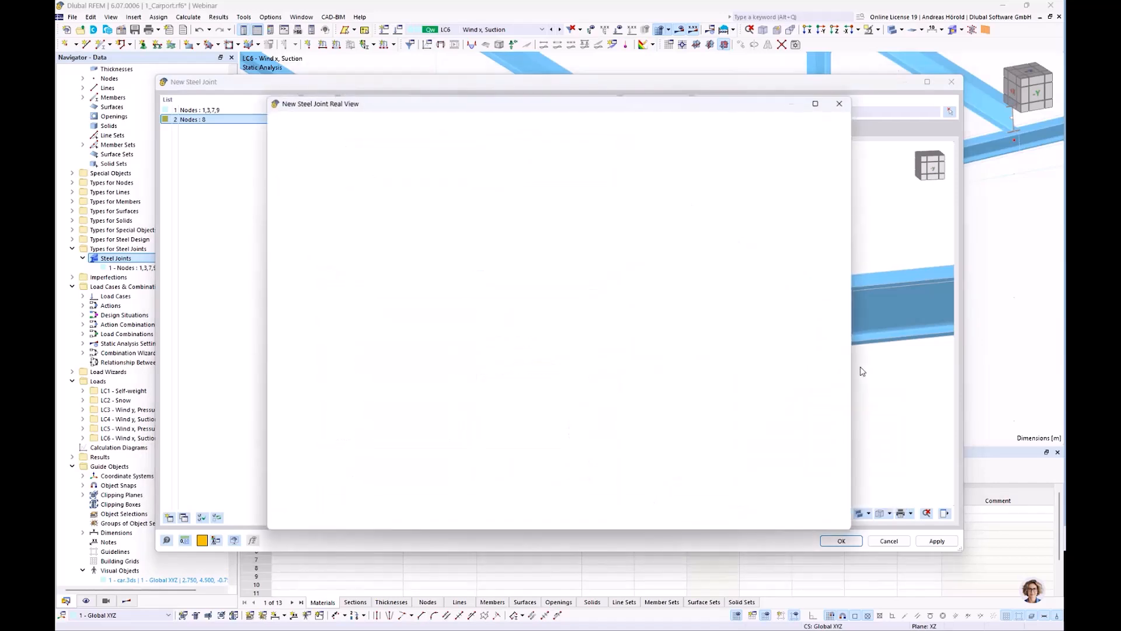
click(841, 103)
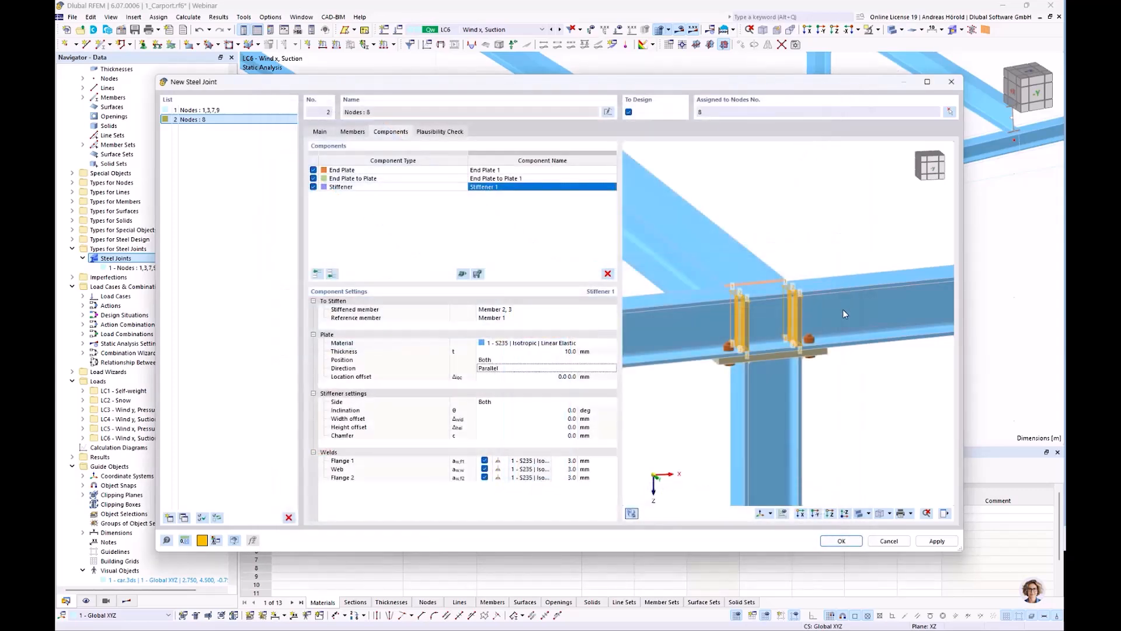
ctrl+middle_drag(885, 412, 861, 393)
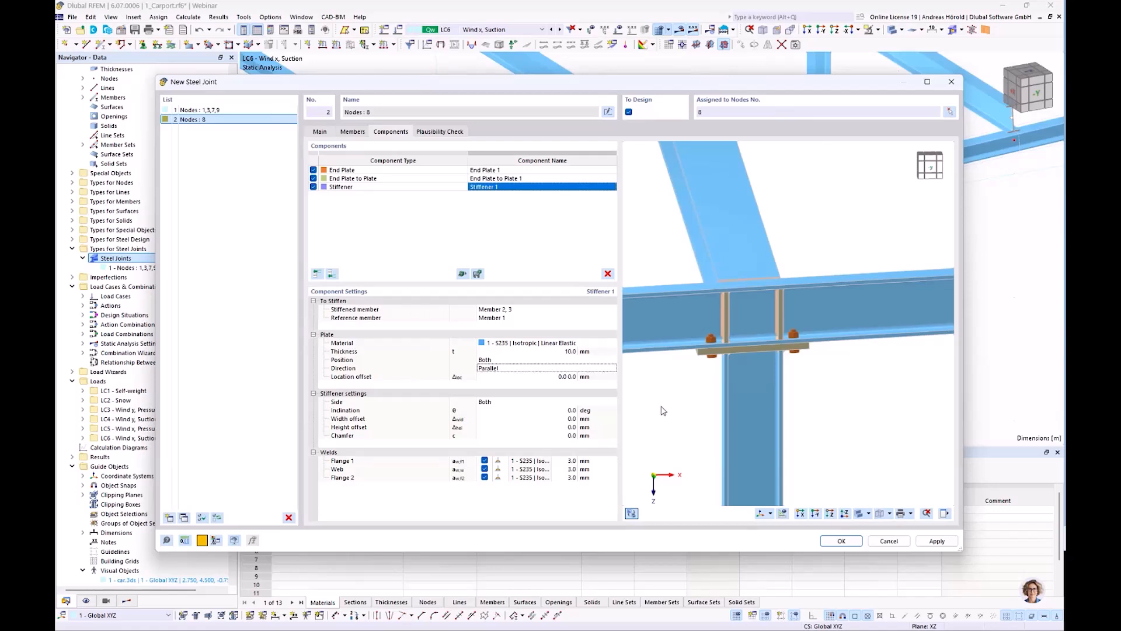
Step: Restrict the Stiffener component's plates to the Right side and check both sides of the beam web
click(513, 402)
ctrl+middle_drag(665, 411, 925, 416)
scroll(818, 307, up, 5)
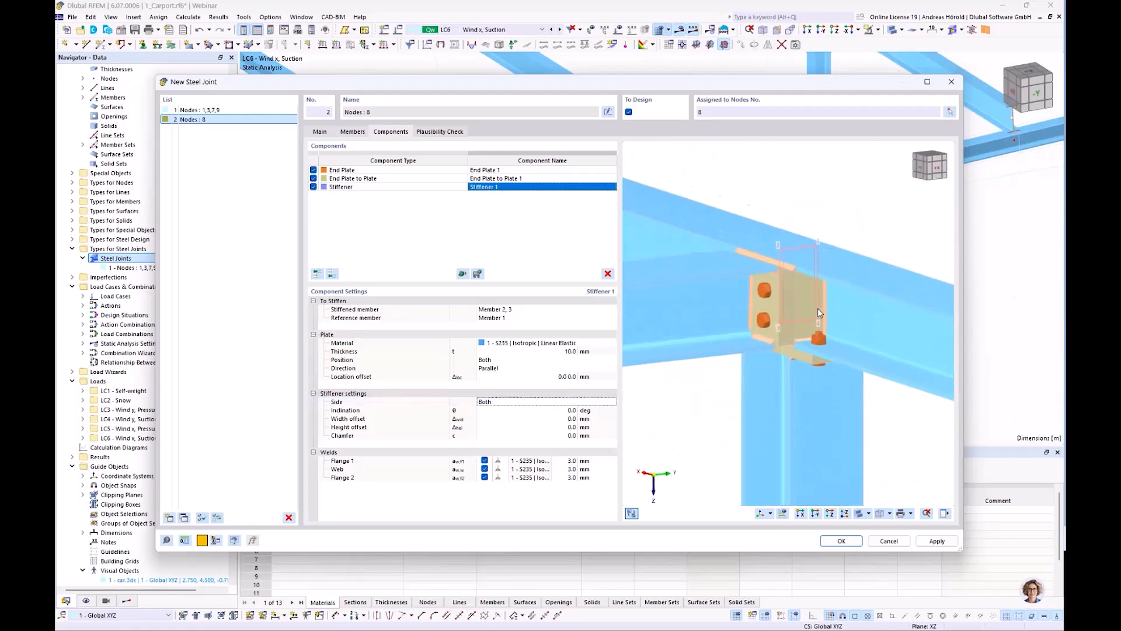
ctrl+middle_drag(687, 467, 750, 472)
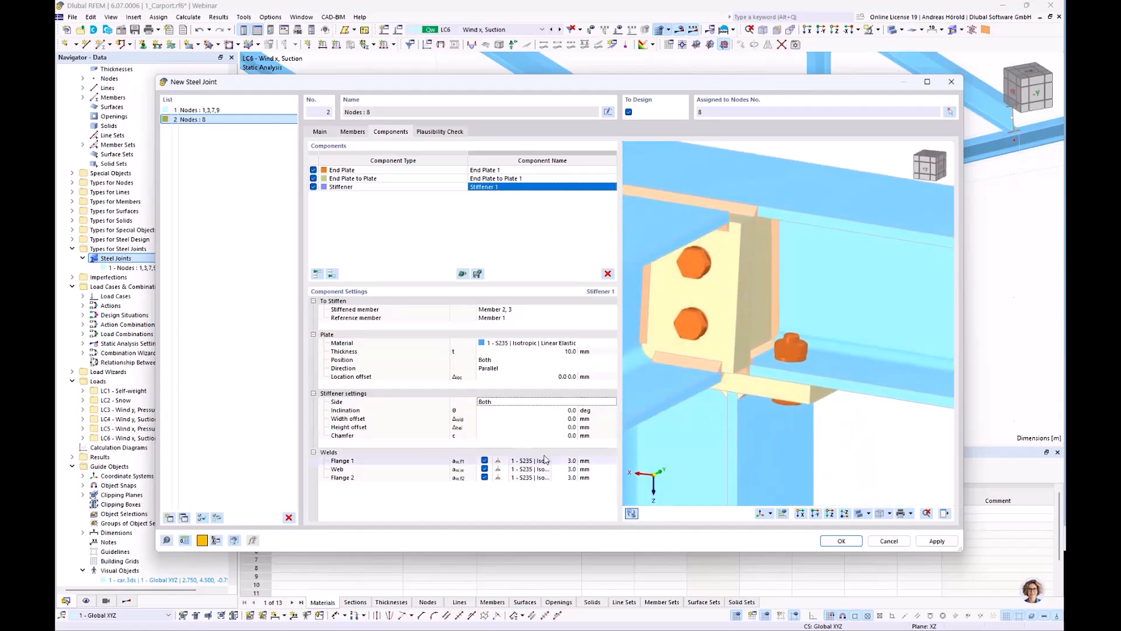
click(508, 405)
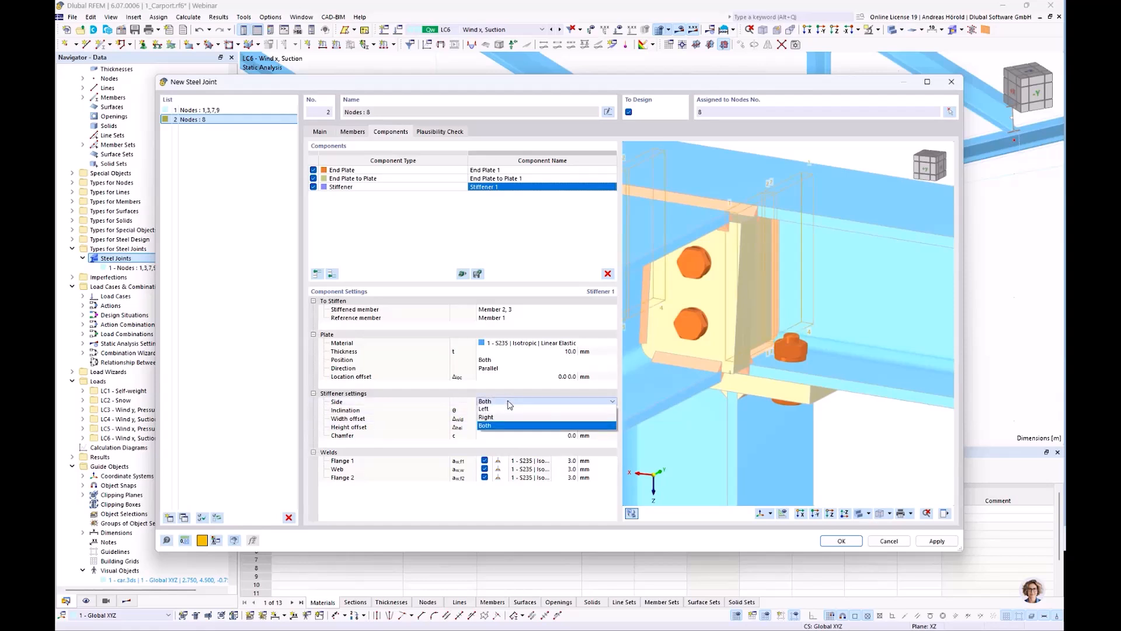
click(508, 418)
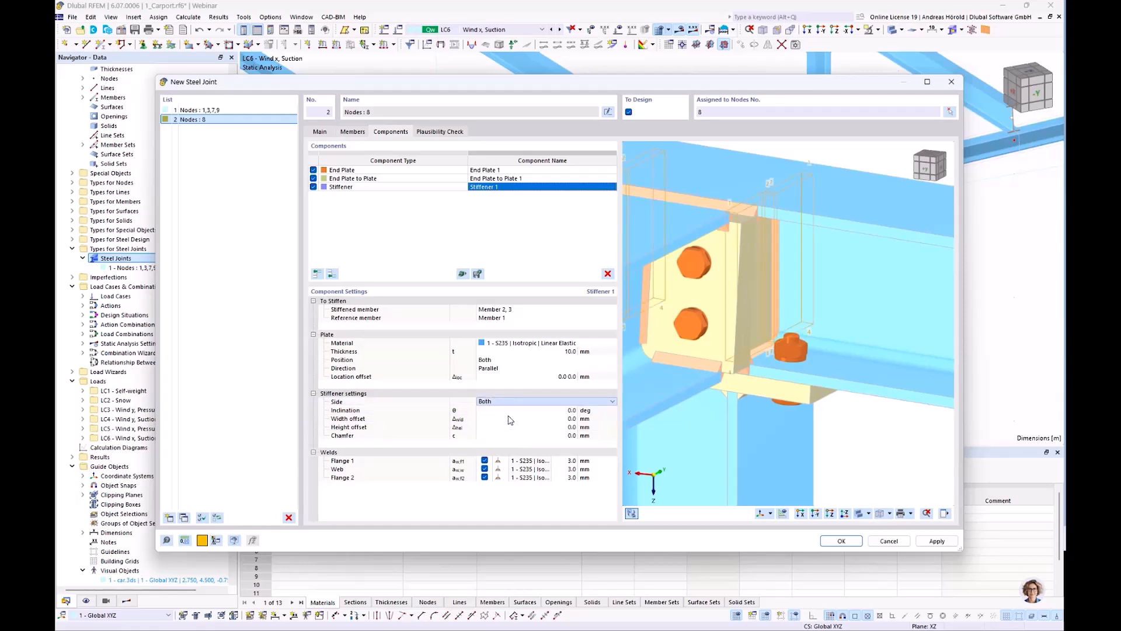
ctrl+middle_drag(866, 444, 767, 444)
ctrl+middle_drag(856, 422, 710, 425)
scroll(833, 425, down, 3)
ctrl+middle_drag(848, 449, 705, 453)
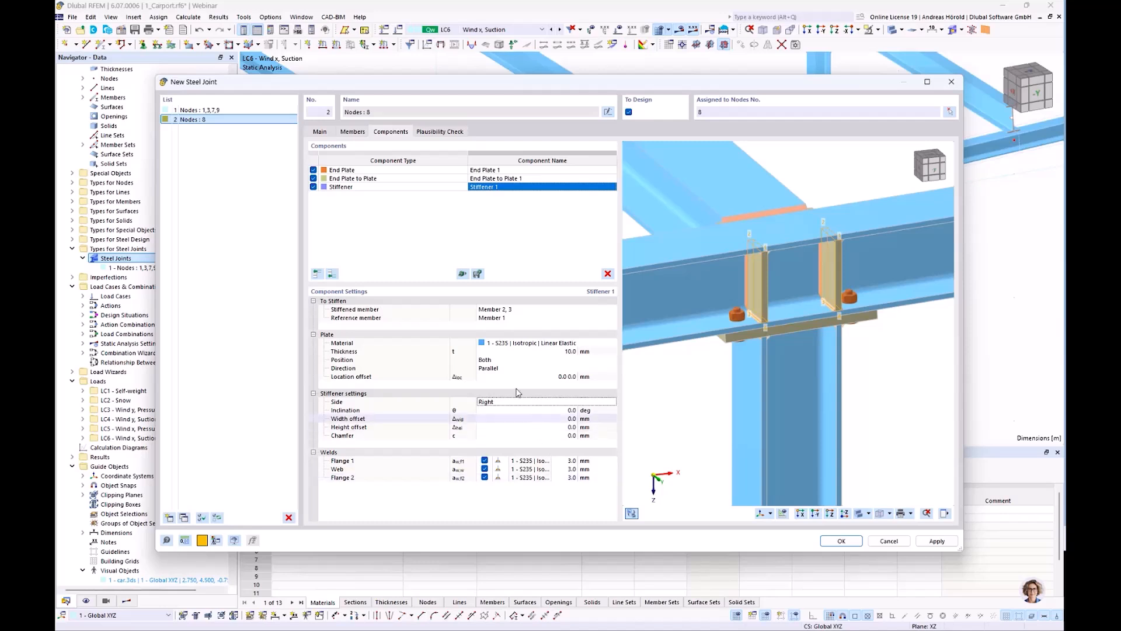
Step: Check the joint's plausibility, additionally assign it to the column head nodes 2, 4 and 10, and accept the joint
click(440, 133)
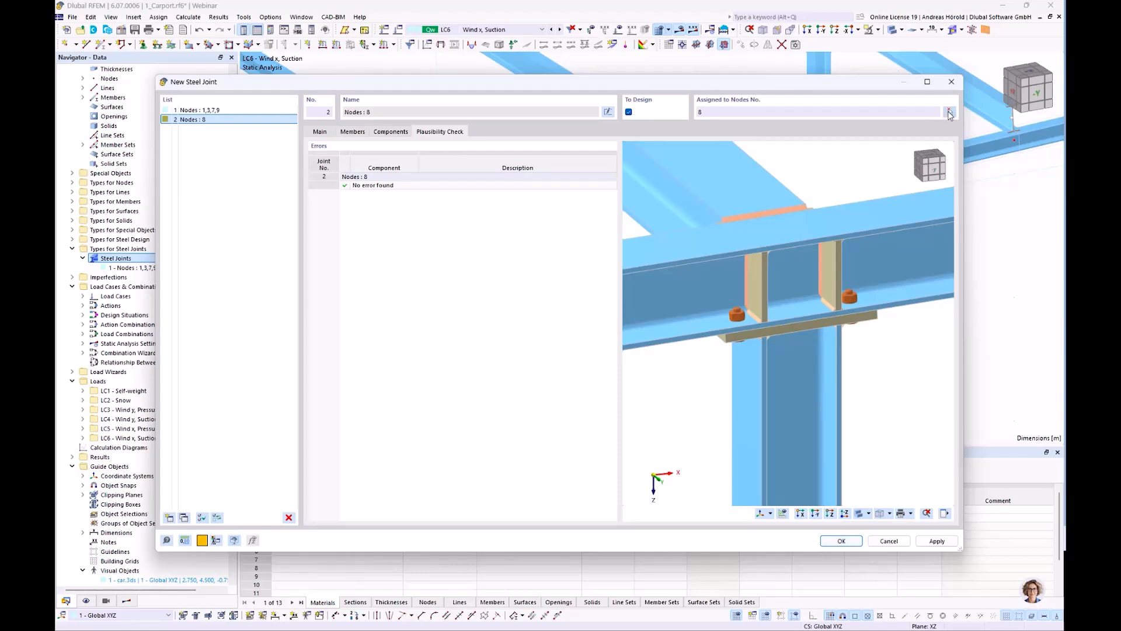
click(950, 113)
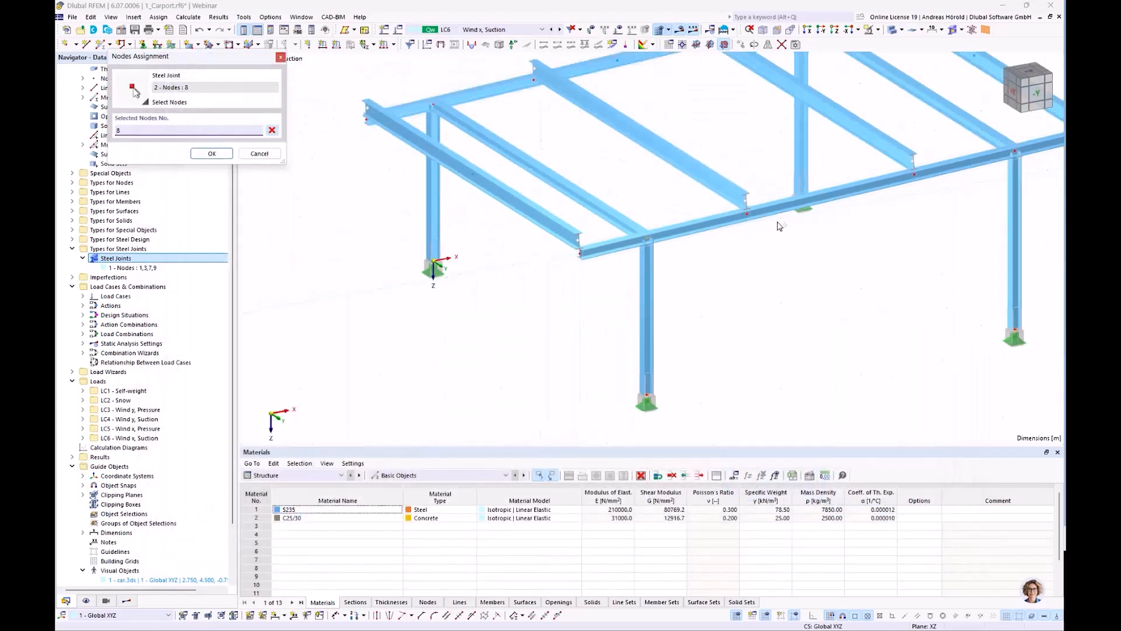
click(537, 144)
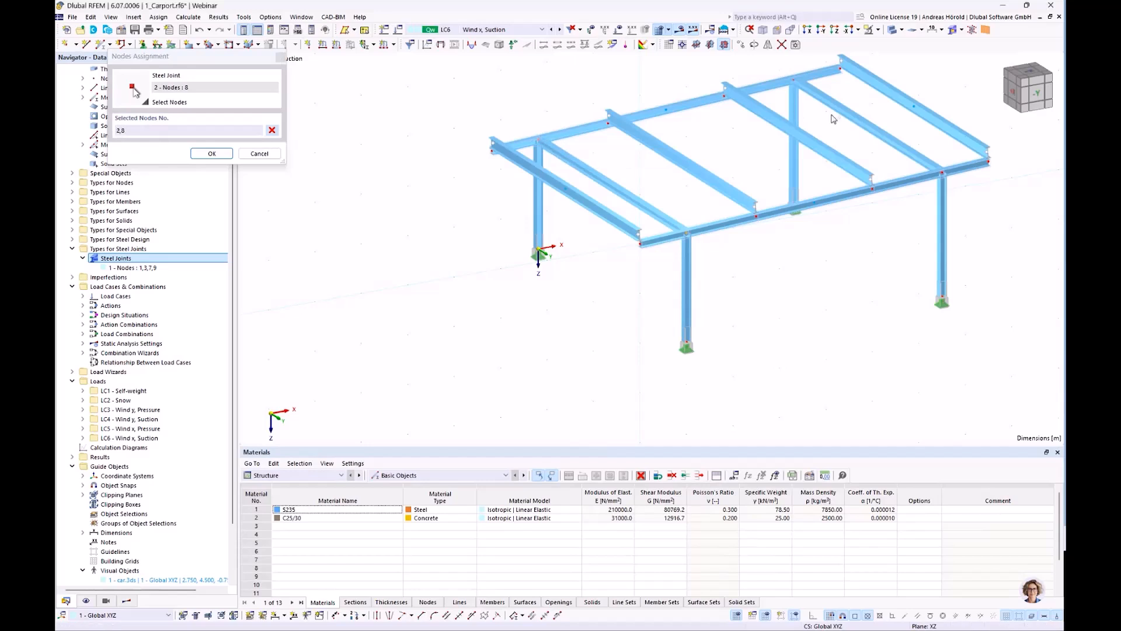
click(794, 83)
click(213, 154)
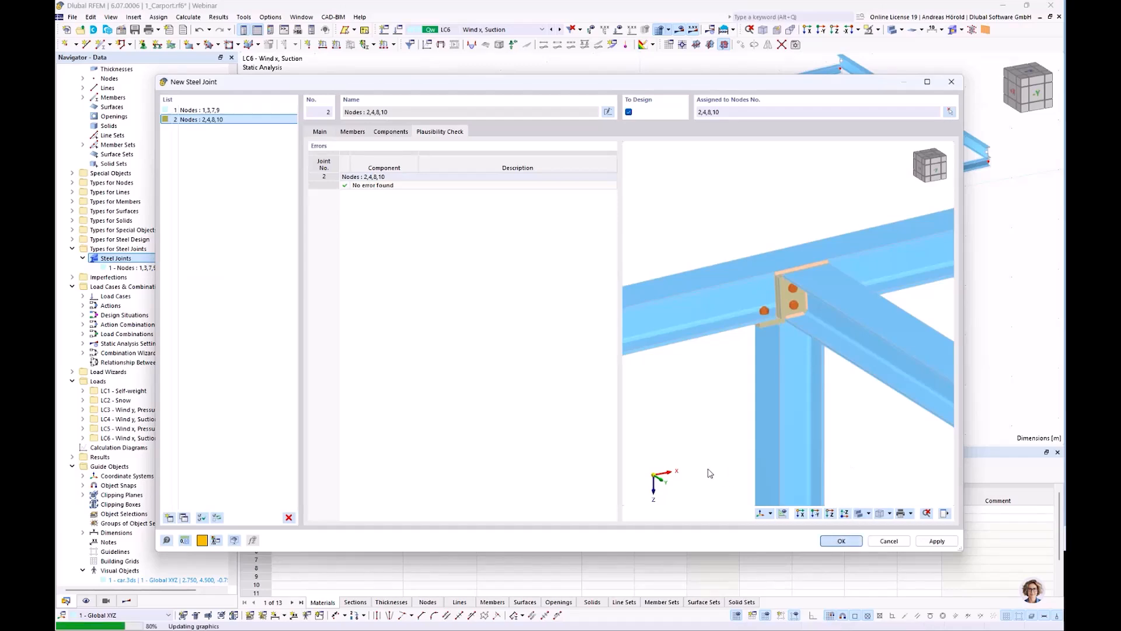
click(840, 540)
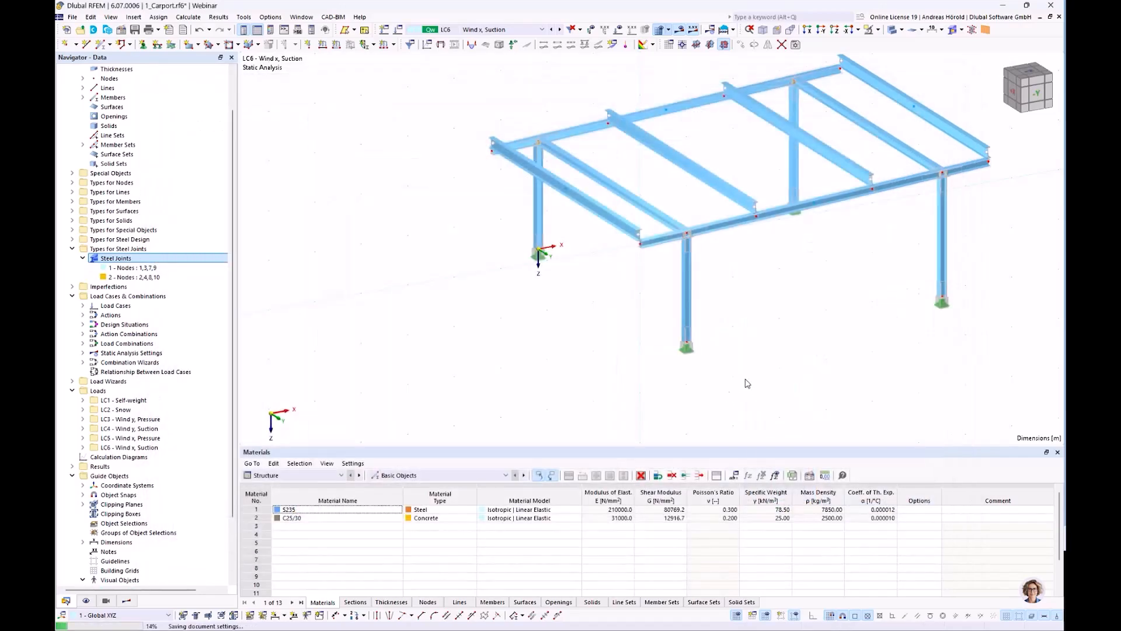
Step: Examine the stiffened column head joints on the carport frame for plates and bolts
scroll(749, 360, up, 4)
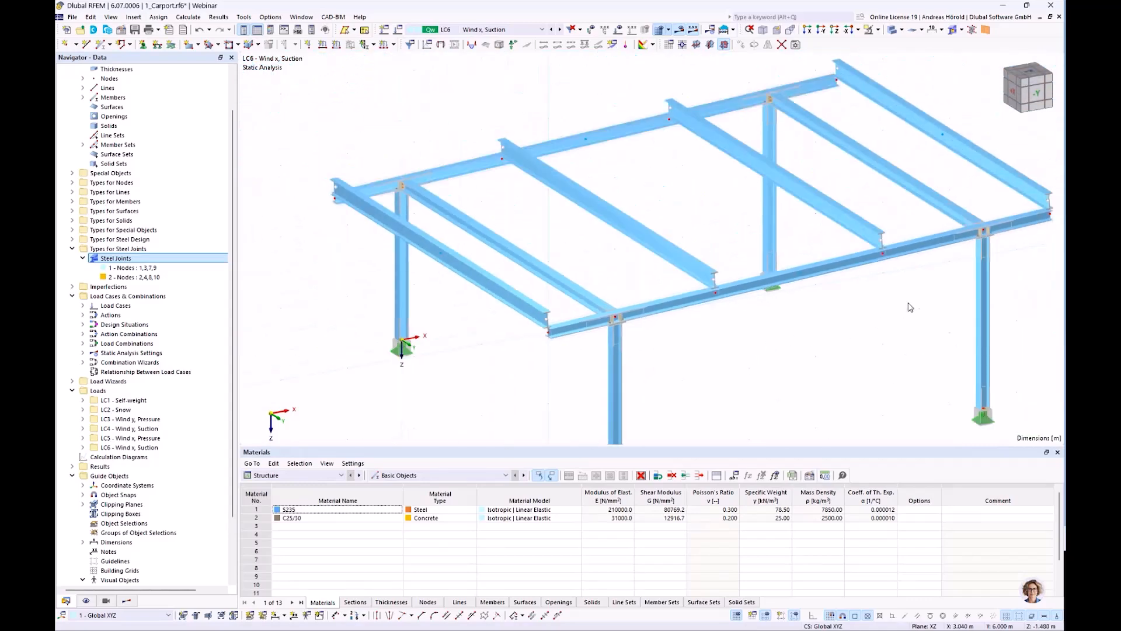
scroll(954, 269, up, 5)
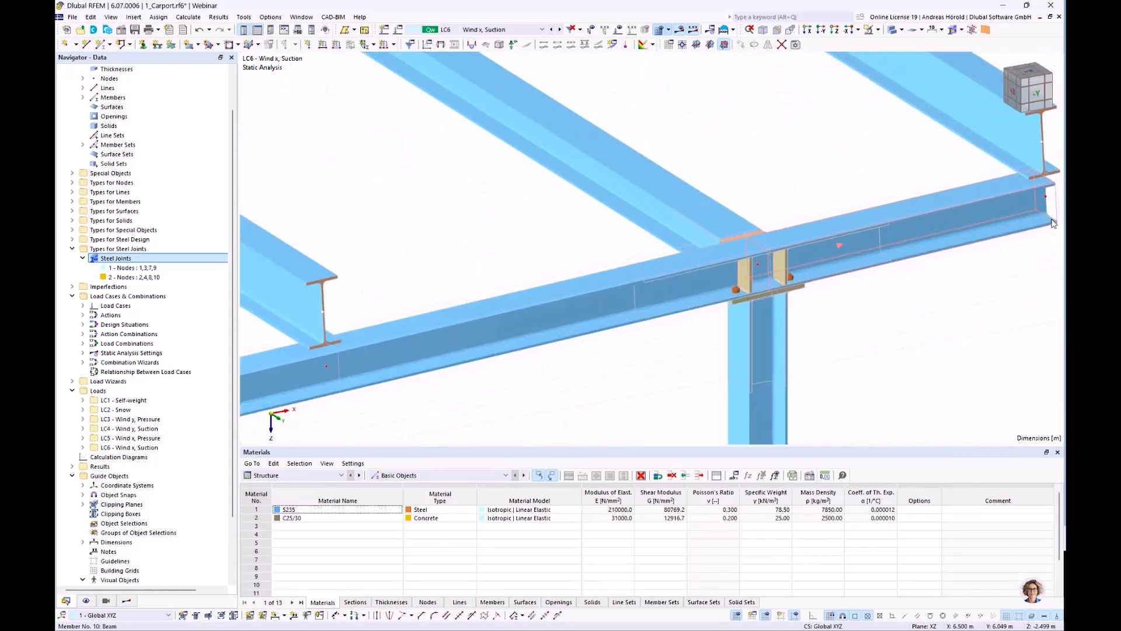
scroll(1052, 223, down, 8)
scroll(718, 221, up, 4)
scroll(734, 234, up, 5)
scroll(753, 259, down, 8)
middle_drag(725, 350, 701, 164)
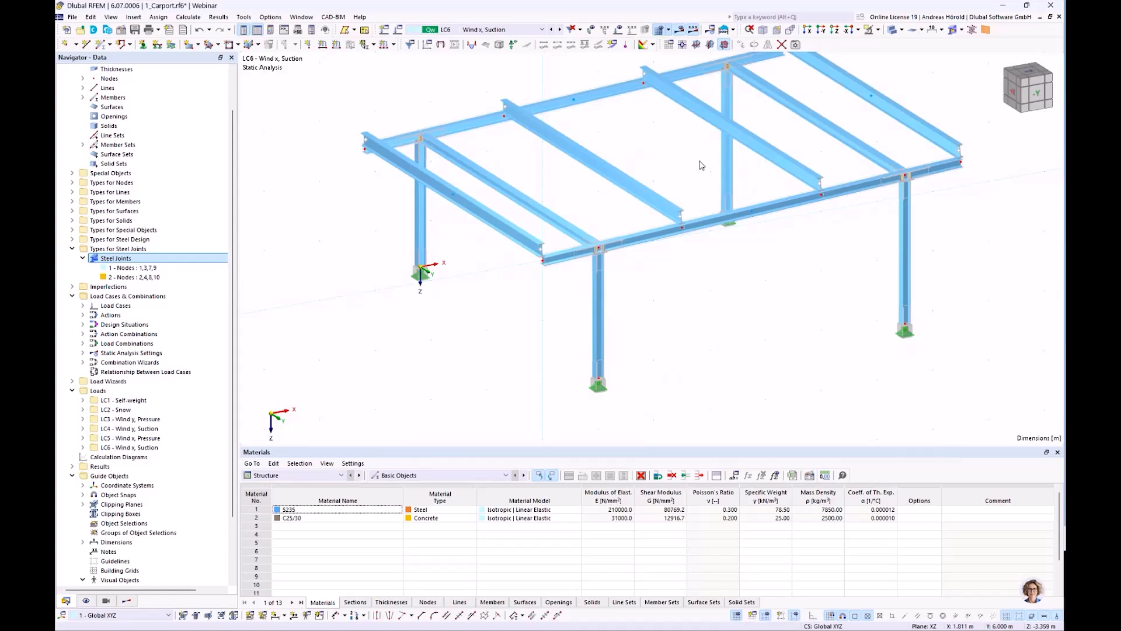
Step: Create a new steel joint at node 14, where the roof beam meets the edge beam, and review its assigned members
ctrl+middle_drag(849, 362, 834, 324)
ctrl+middle_drag(698, 292, 677, 342)
scroll(672, 351, up, 3)
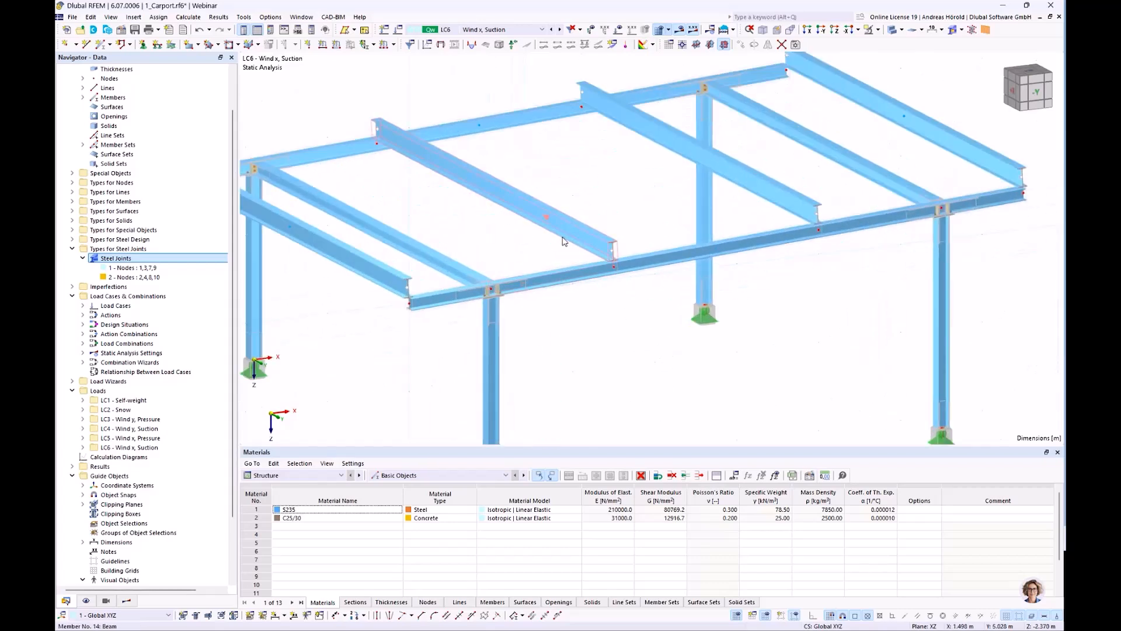
right_click(614, 272)
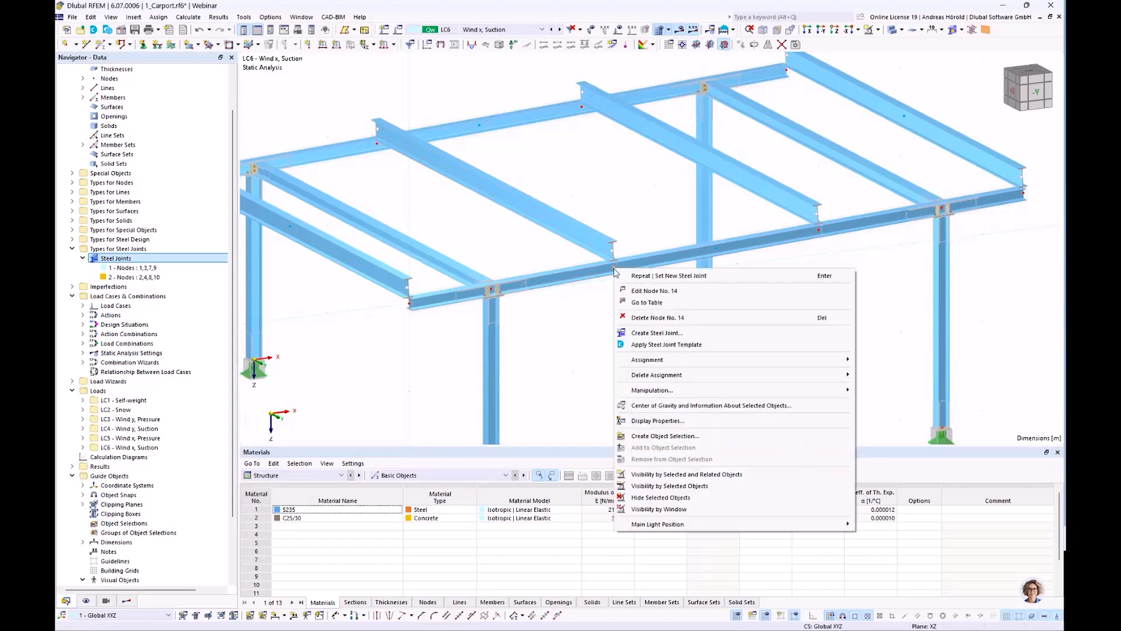
click(688, 333)
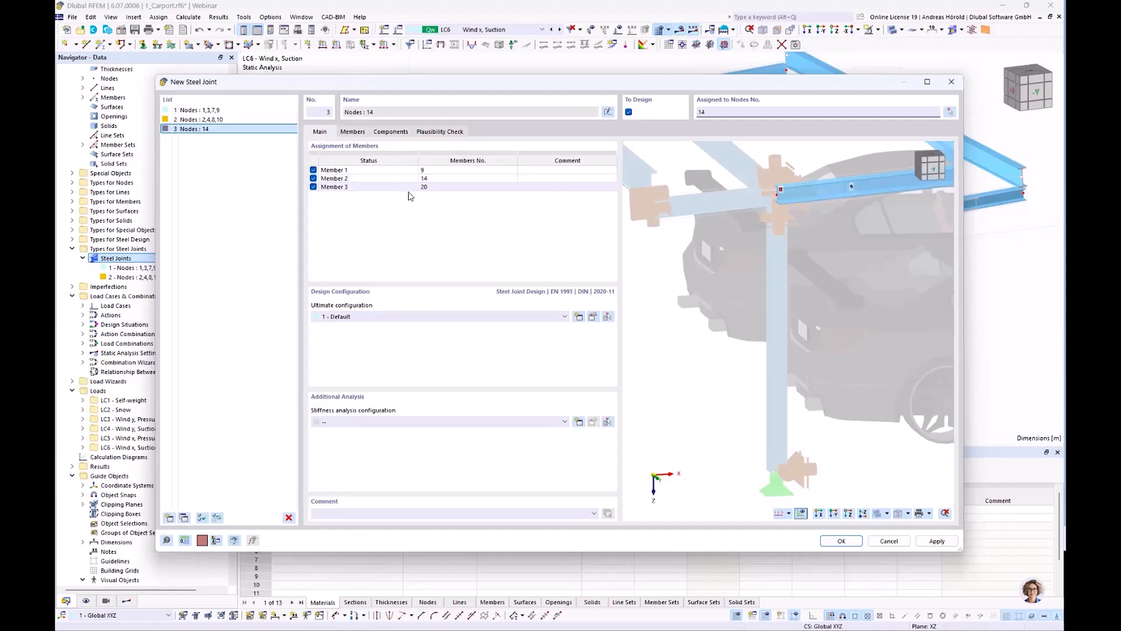
click(339, 179)
click(339, 179)
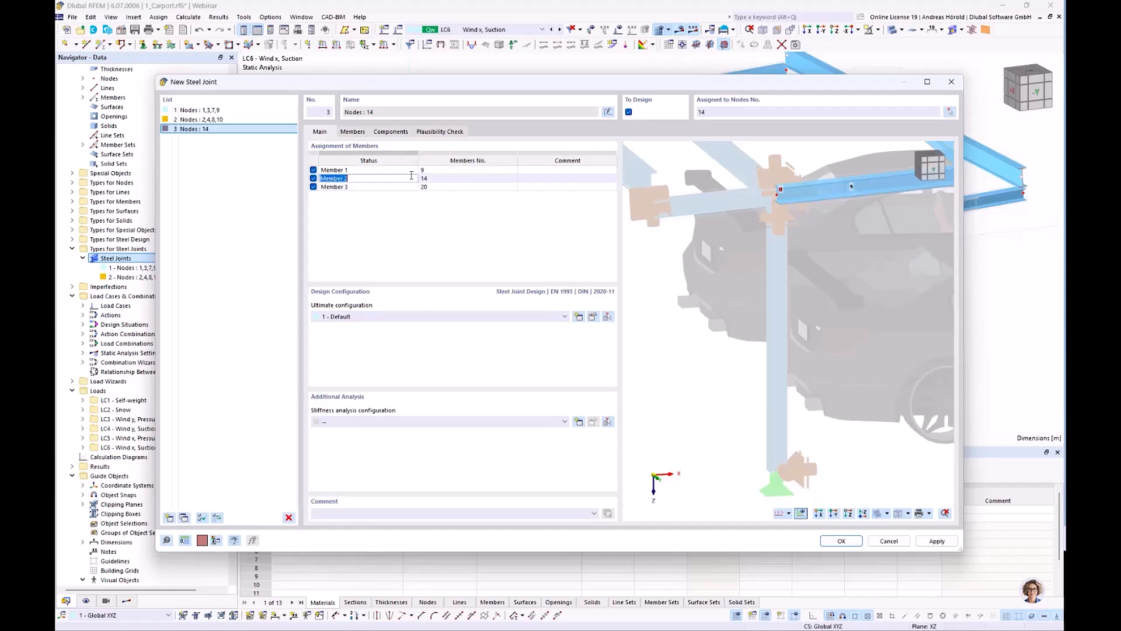
Step: Set the type of Members 1 and 3 in the node 14 joint to Continuous
click(353, 132)
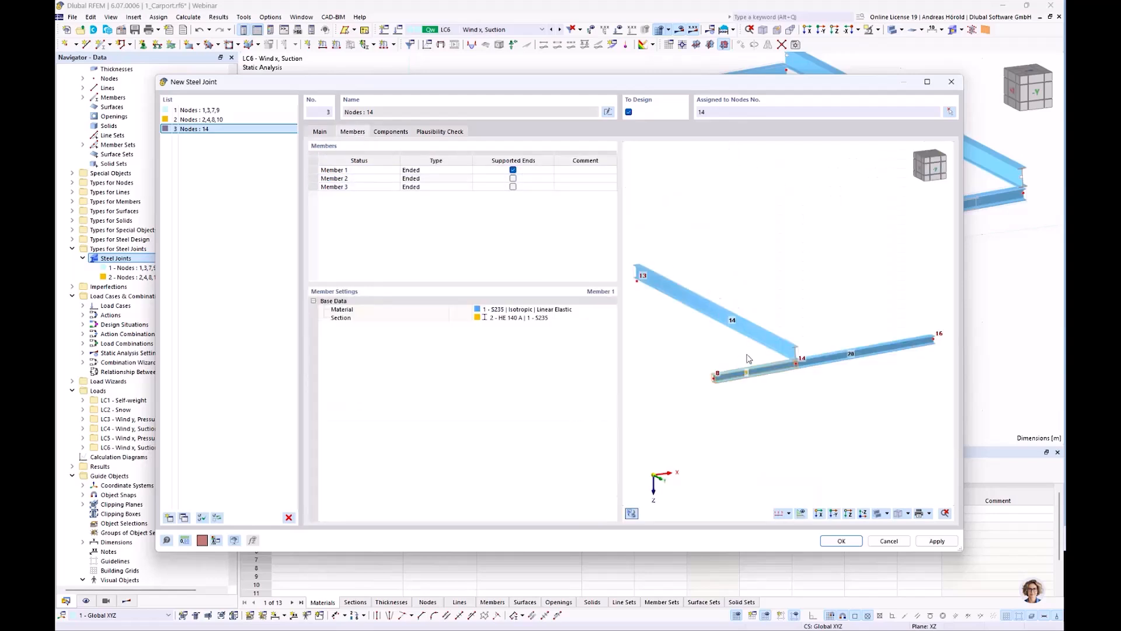
scroll(740, 360, up, 3)
click(443, 172)
click(446, 173)
click(446, 187)
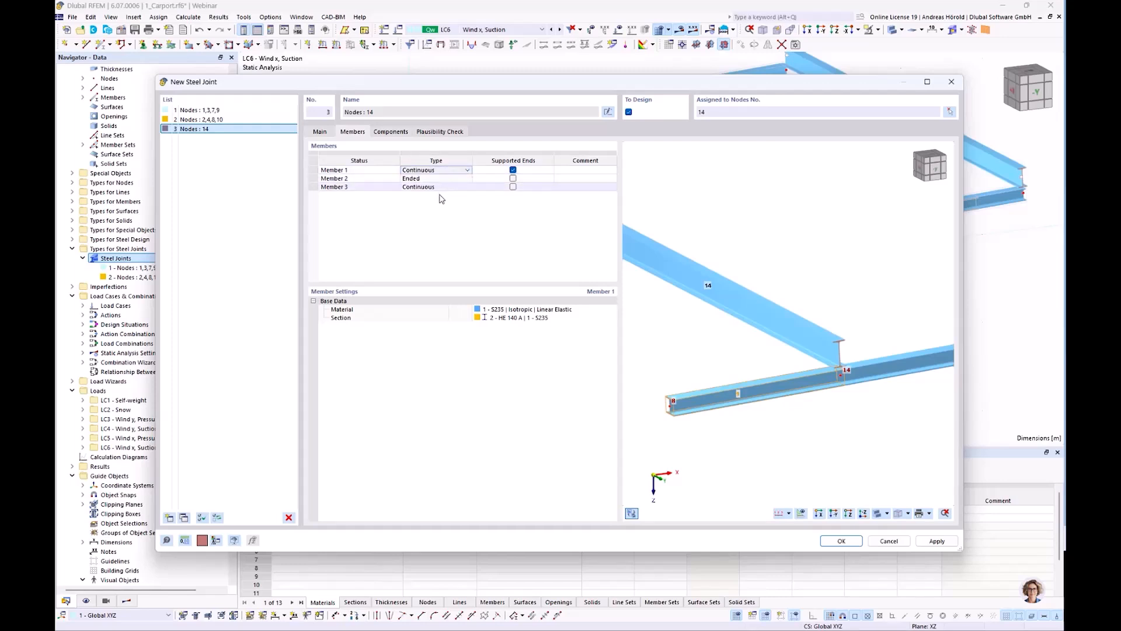
click(449, 189)
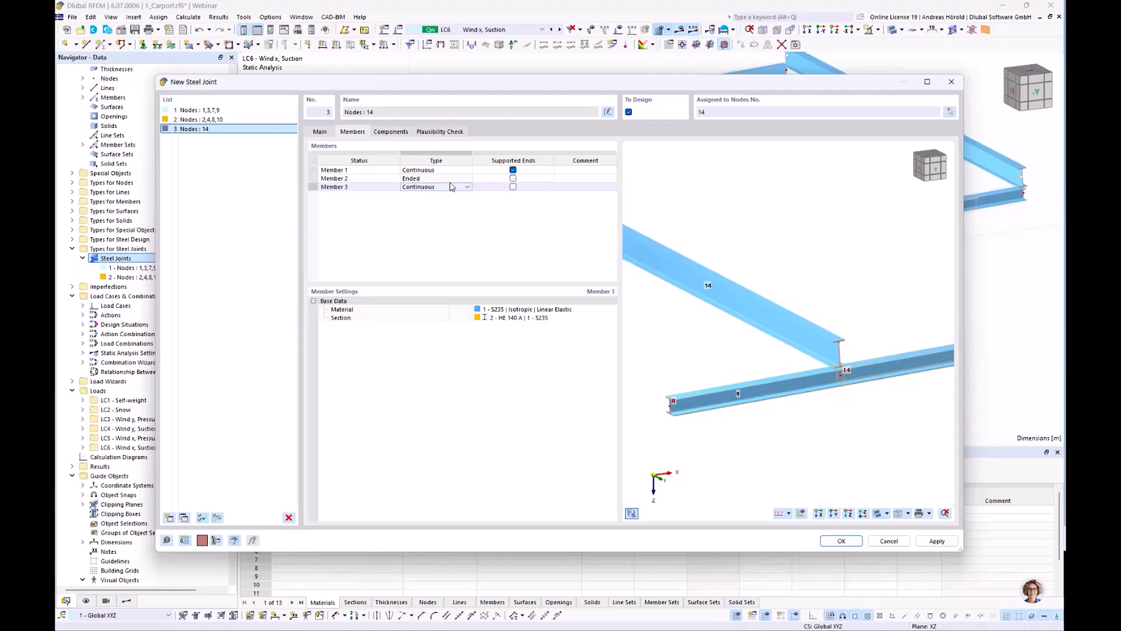
Step: Add a Cap Plate component to the node 14 joint at the end of Member 2
click(391, 132)
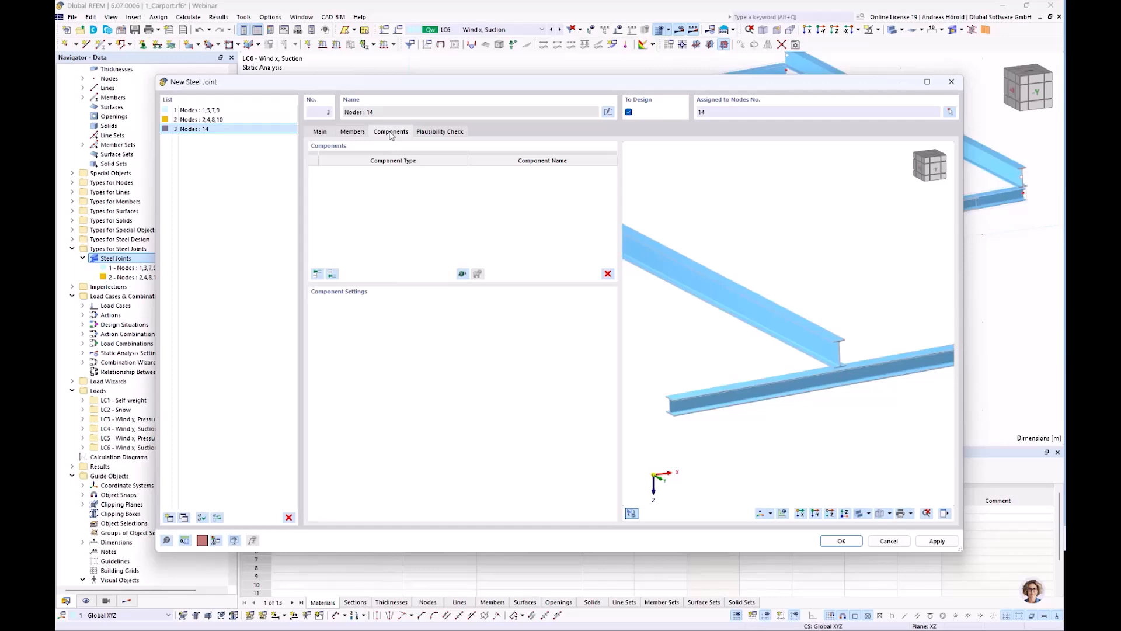
scroll(849, 356, up, 2)
scroll(848, 356, up, 1)
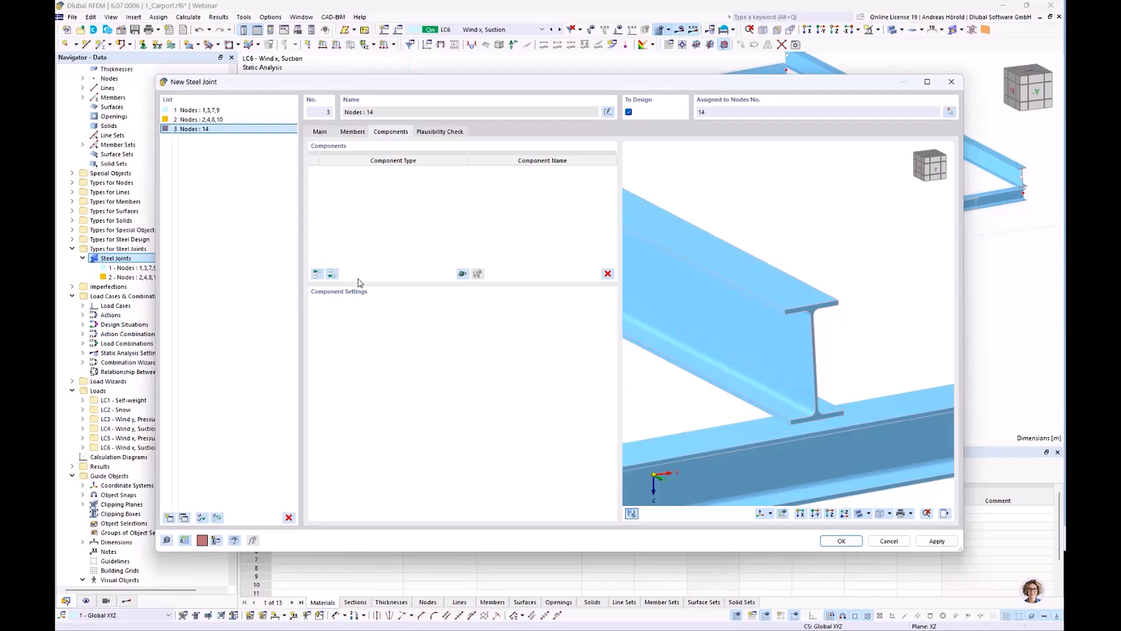
click(317, 274)
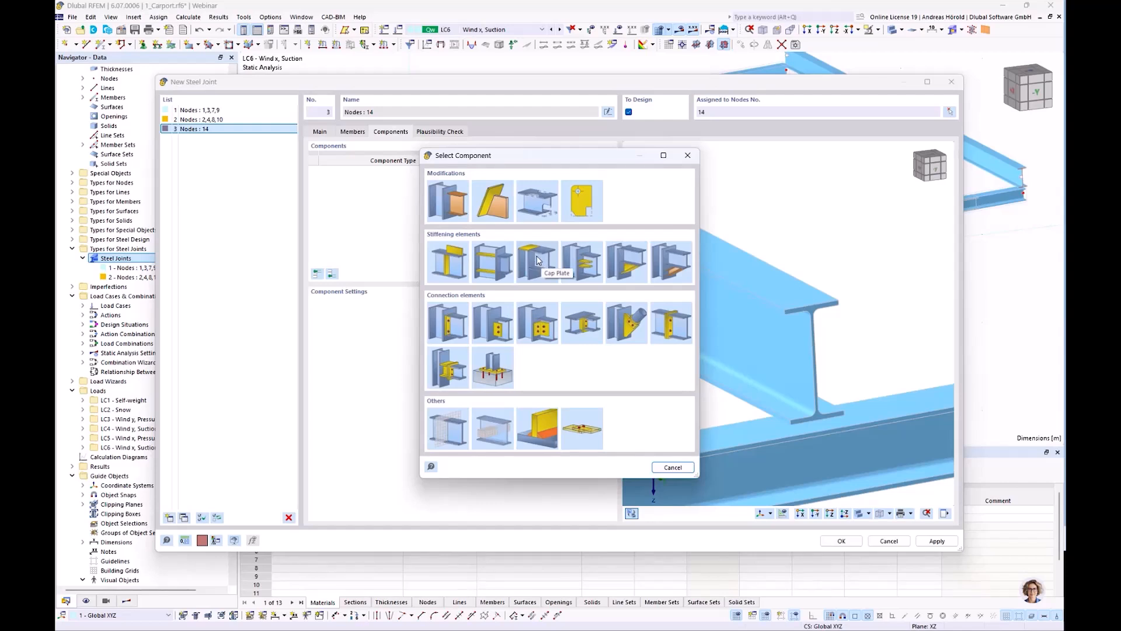
click(537, 261)
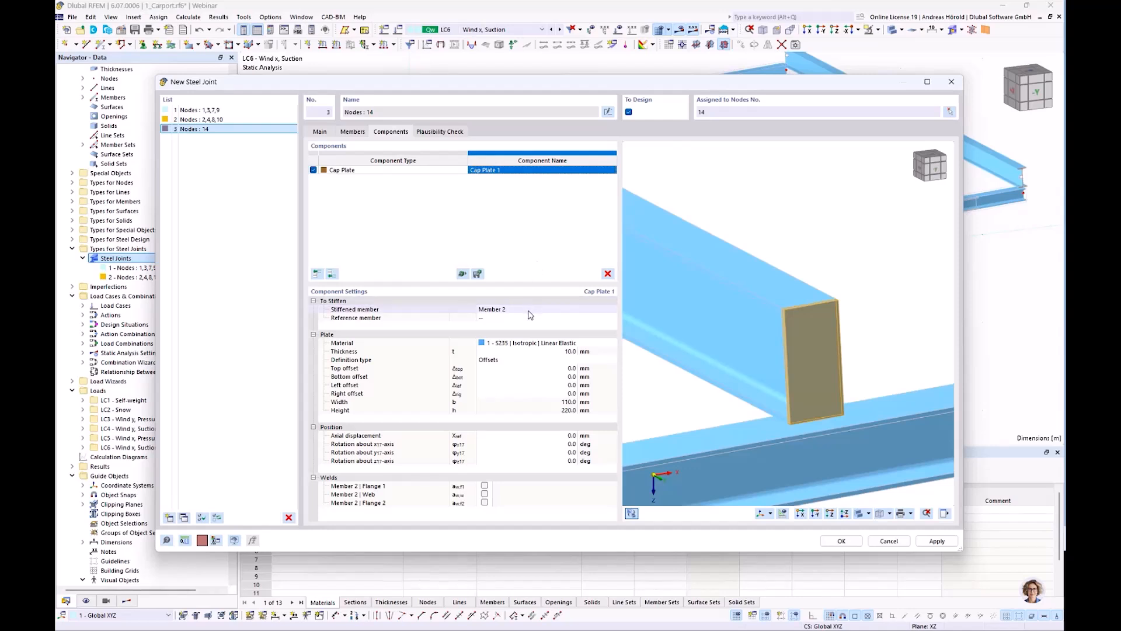
Step: Set the cap plate's top and bottom offsets to -5.0 mm and inspect its edge against the beam flange
click(571, 368)
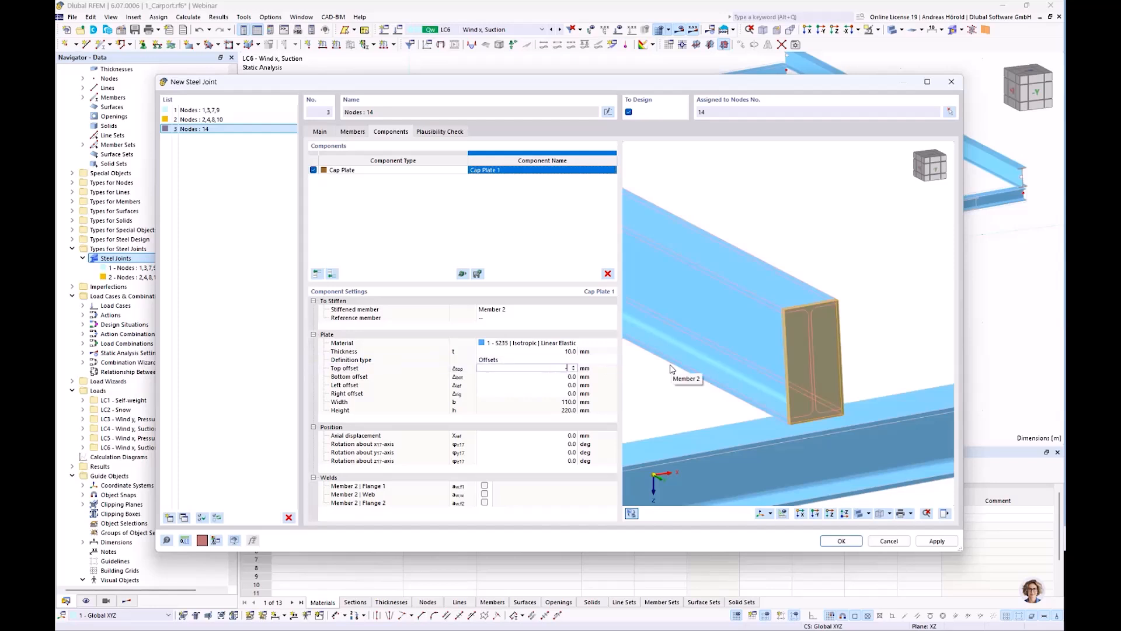
key(Tab)
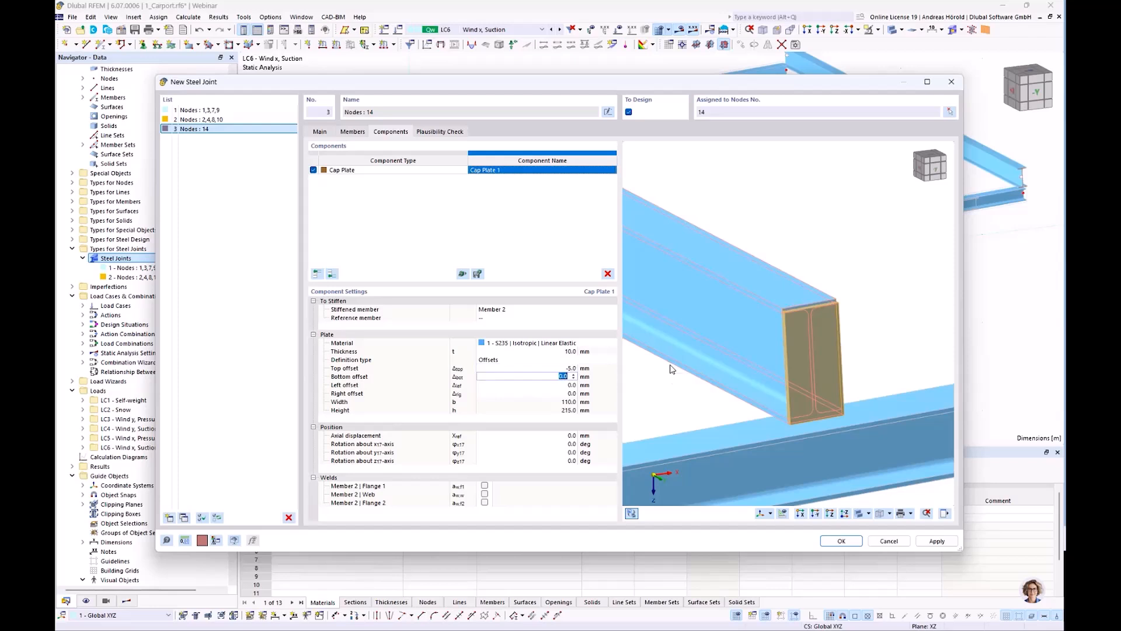
key(Tab)
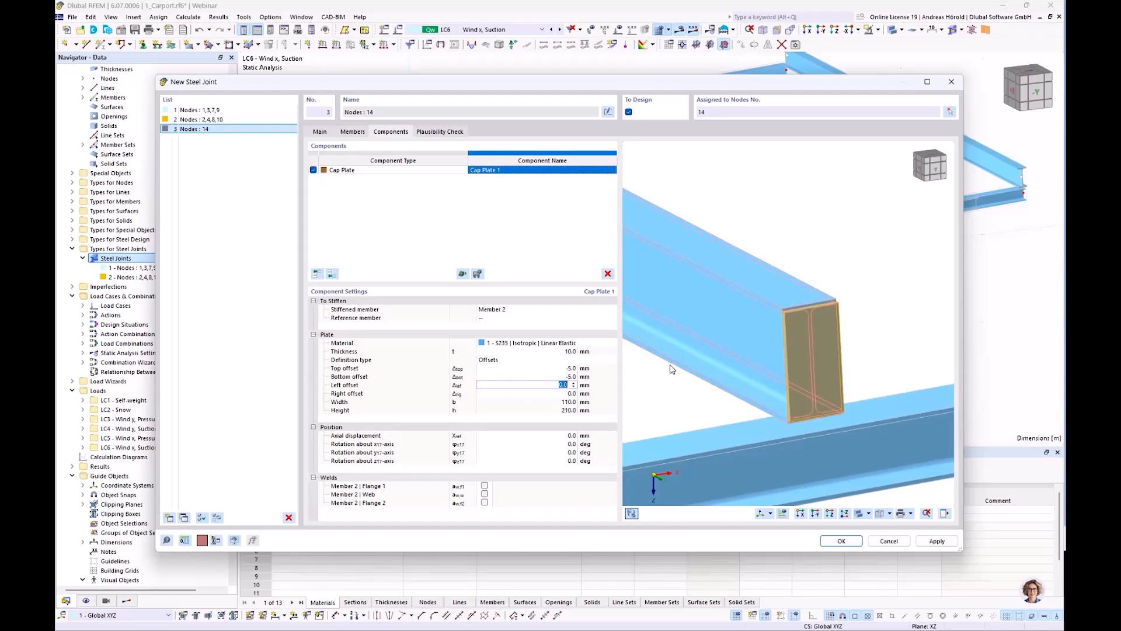
scroll(806, 309, up, 4)
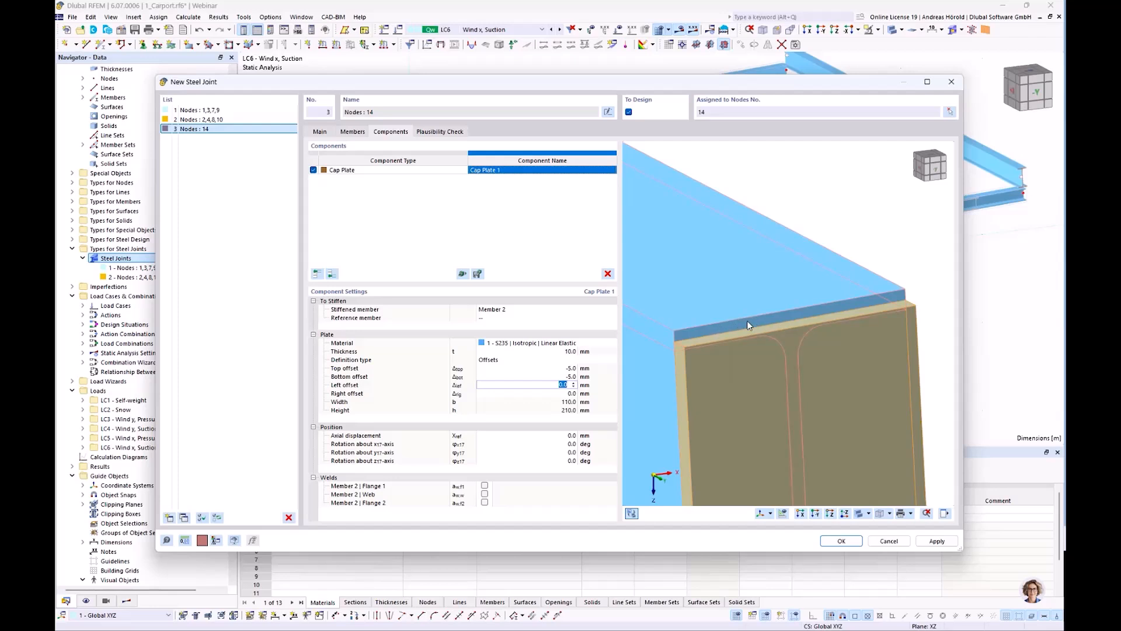
scroll(736, 322, down, 3)
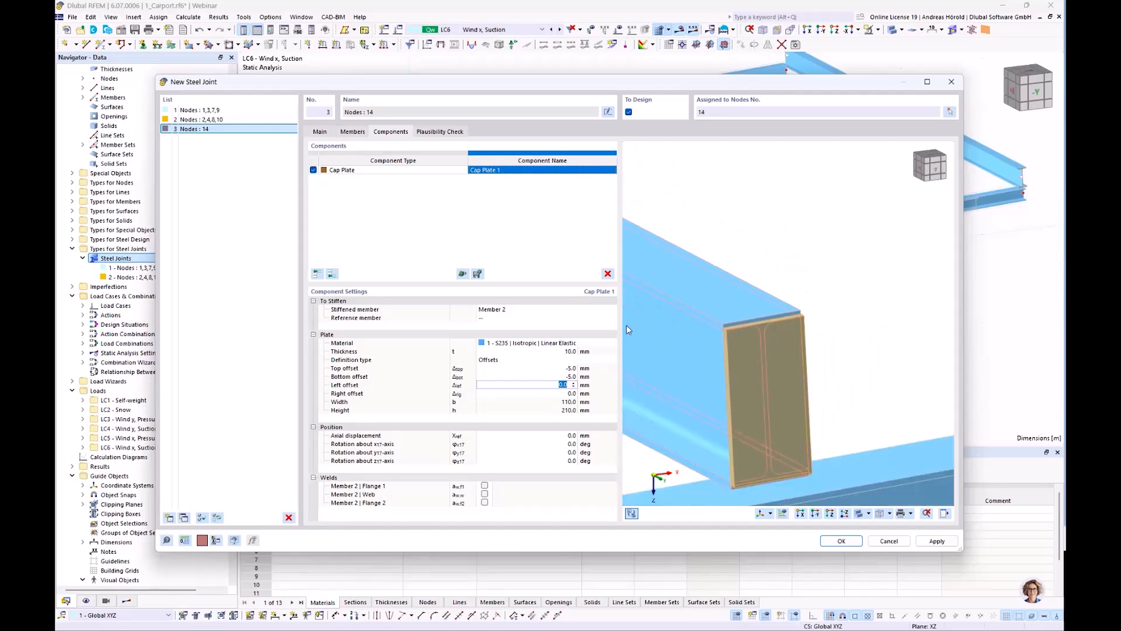
Step: Set the cap plate's axial displacement on Member 2 to 70 mm
click(562, 401)
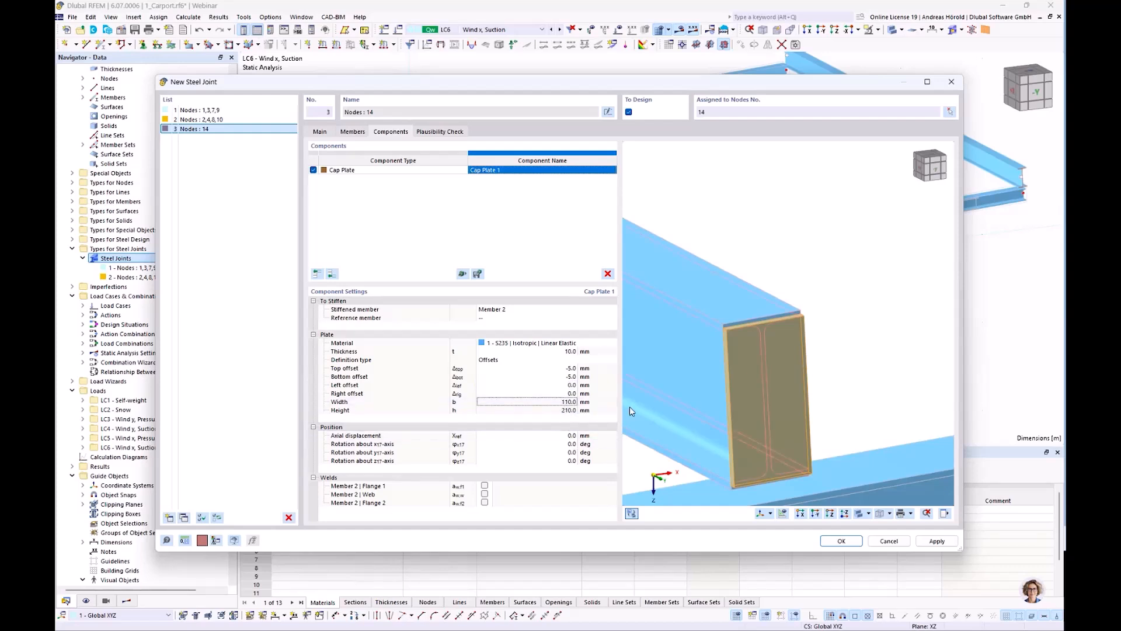
click(561, 436)
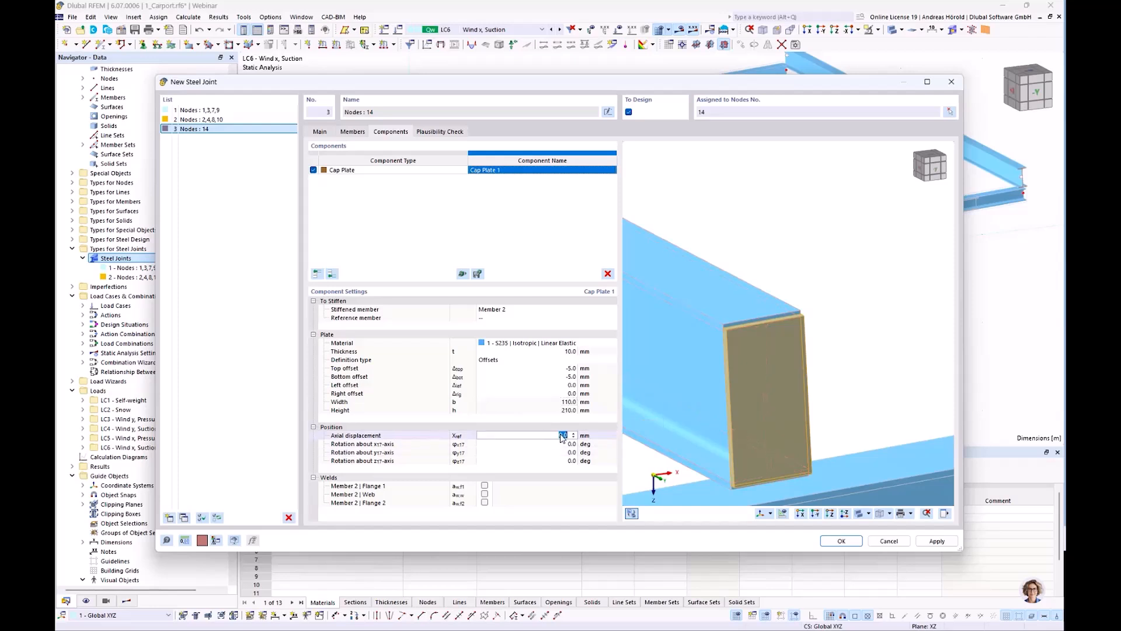
ctrl+middle_drag(751, 444, 855, 390)
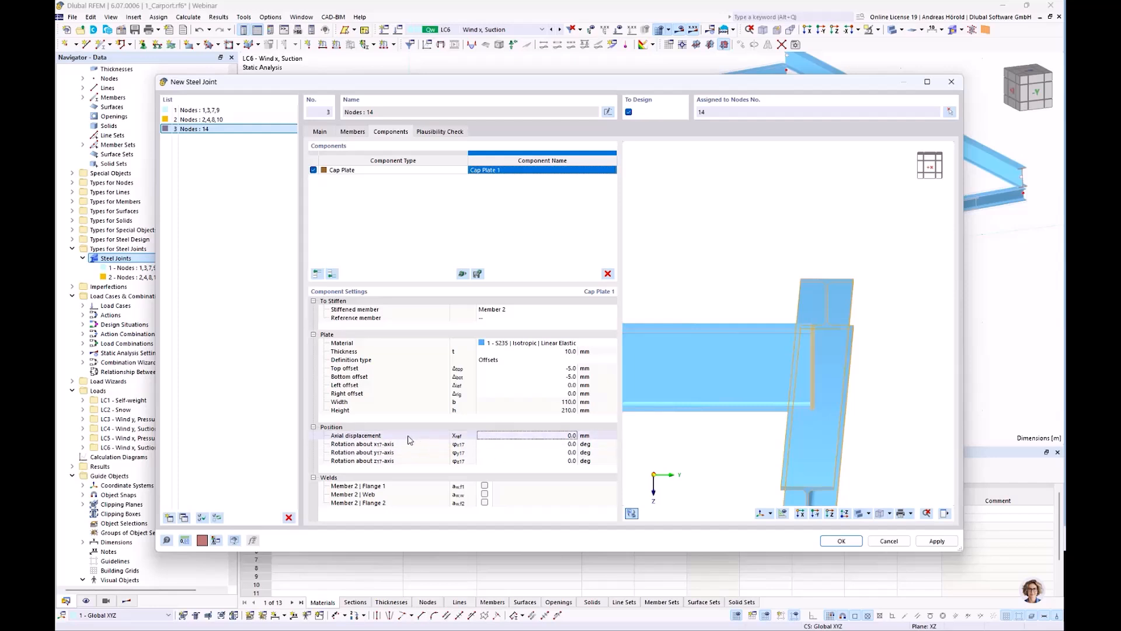
click(556, 438)
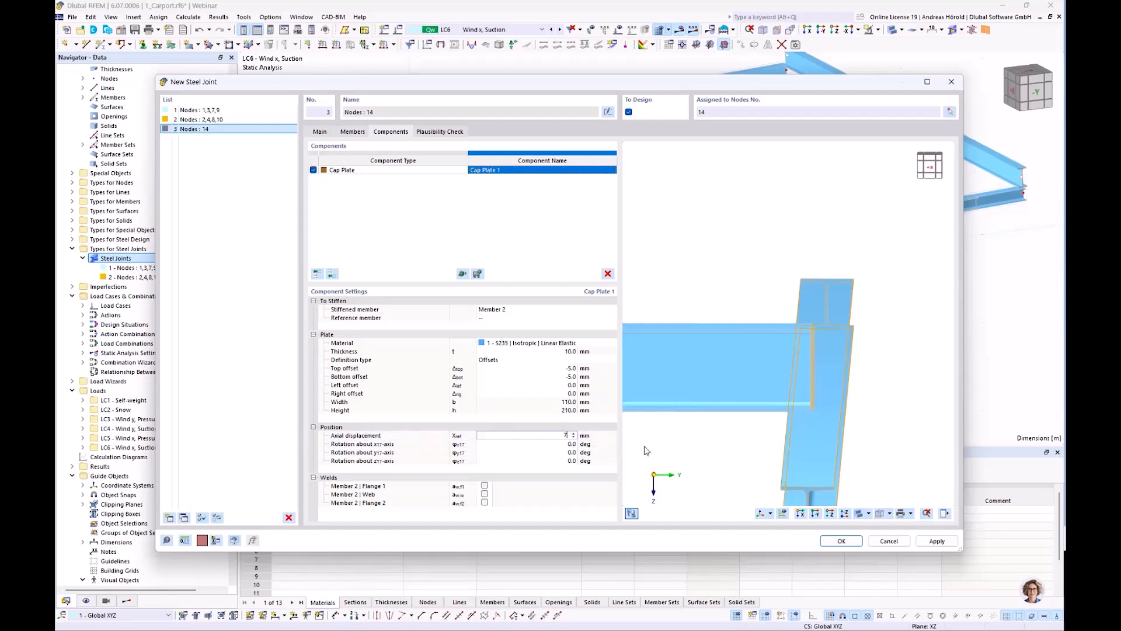
text(70)
key(Tab)
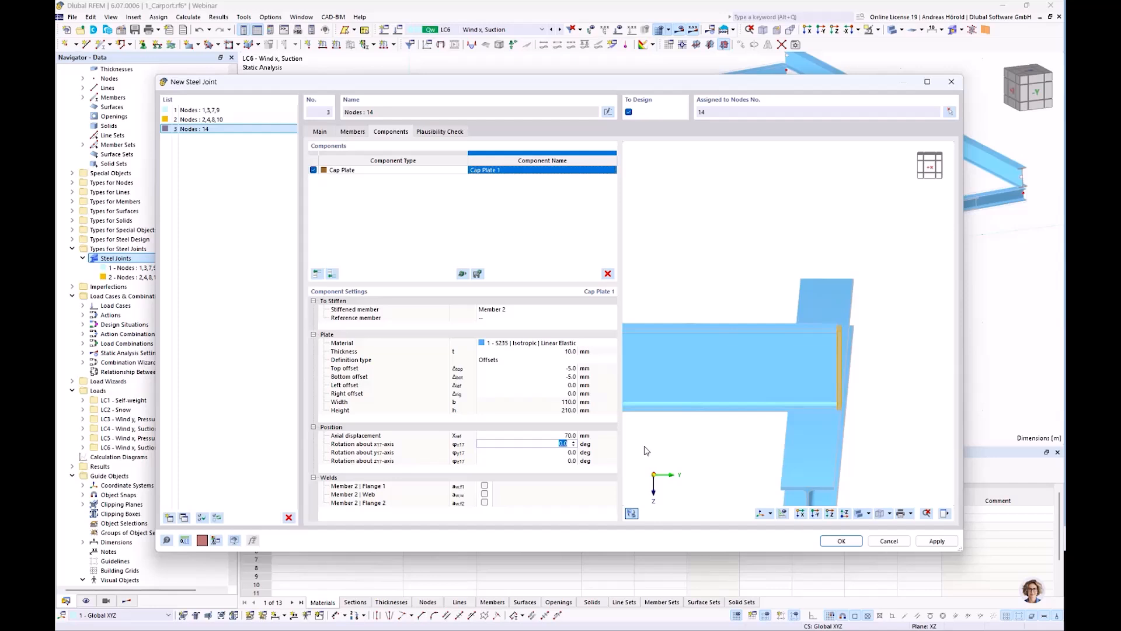
Step: Enable the cap plate's welds to Member 2 on Flange 1, the web and Flange 2
scroll(892, 361, up, 5)
scroll(852, 375, down, 4)
scroll(849, 389, down, 1)
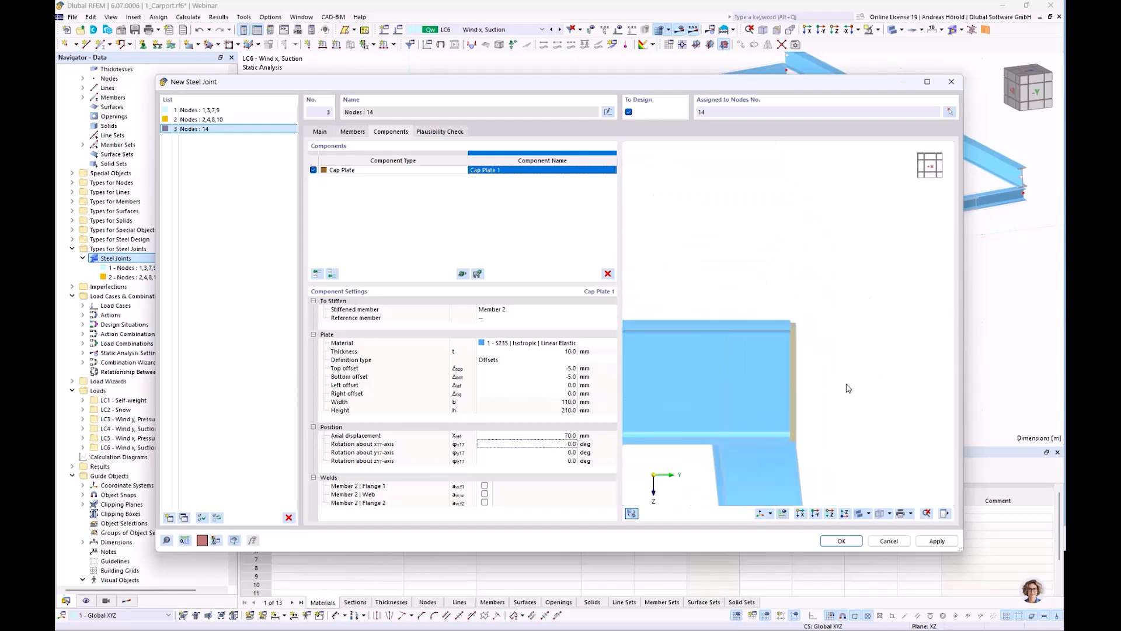
middle_drag(847, 383, 860, 337)
scroll(863, 315, down, 3)
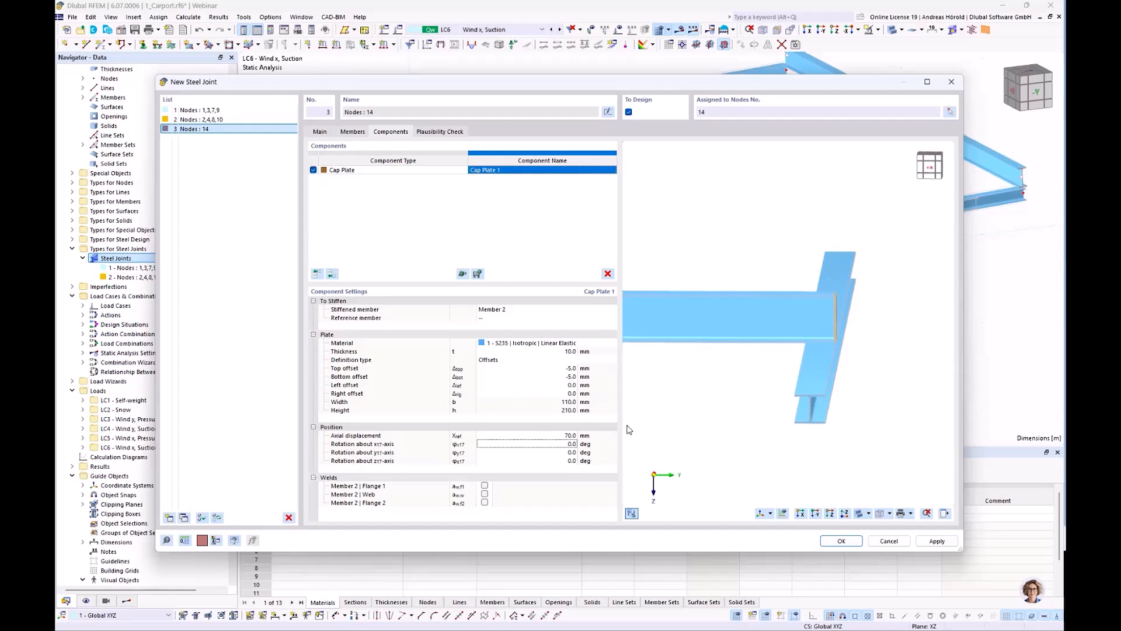
click(484, 485)
click(485, 494)
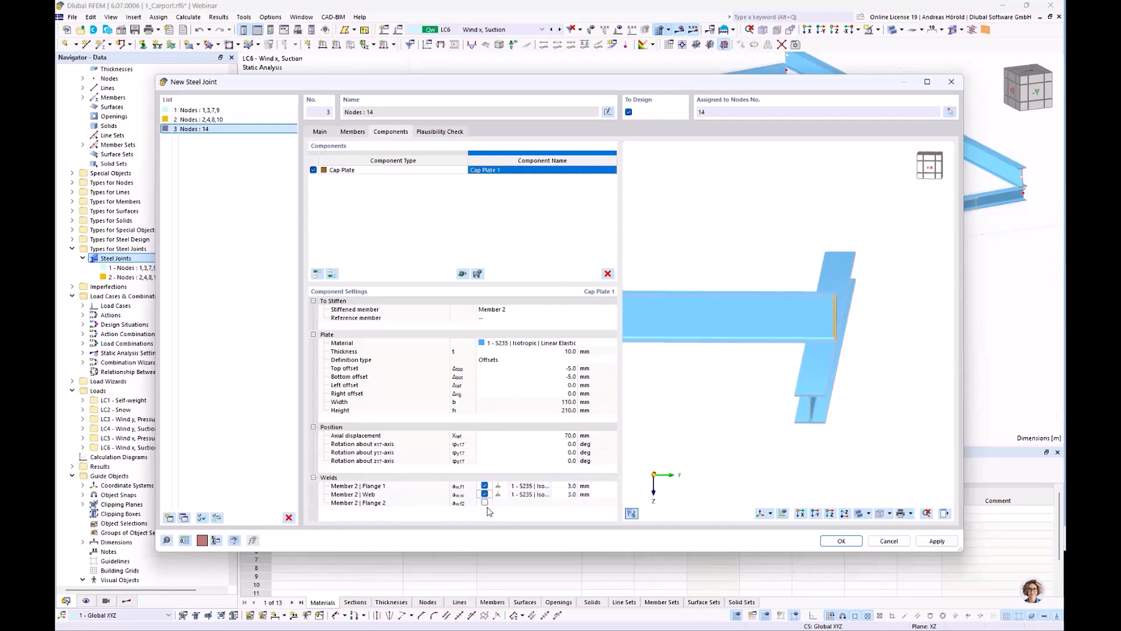
click(485, 503)
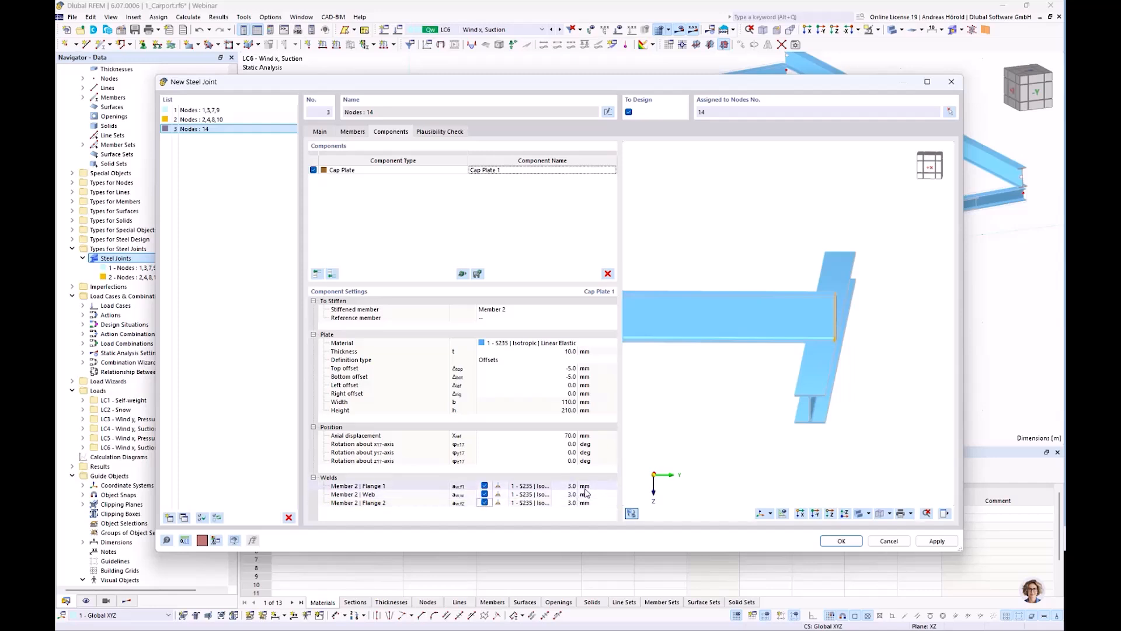
Step: Add a Fasteners component below the cap plate in the joint's component list
mouse_move(723, 403)
ctrl+middle_down()
mouse_move(738, 352)
mouse_move(673, 408)
mouse_move(709, 393)
ctrl+middle_up()
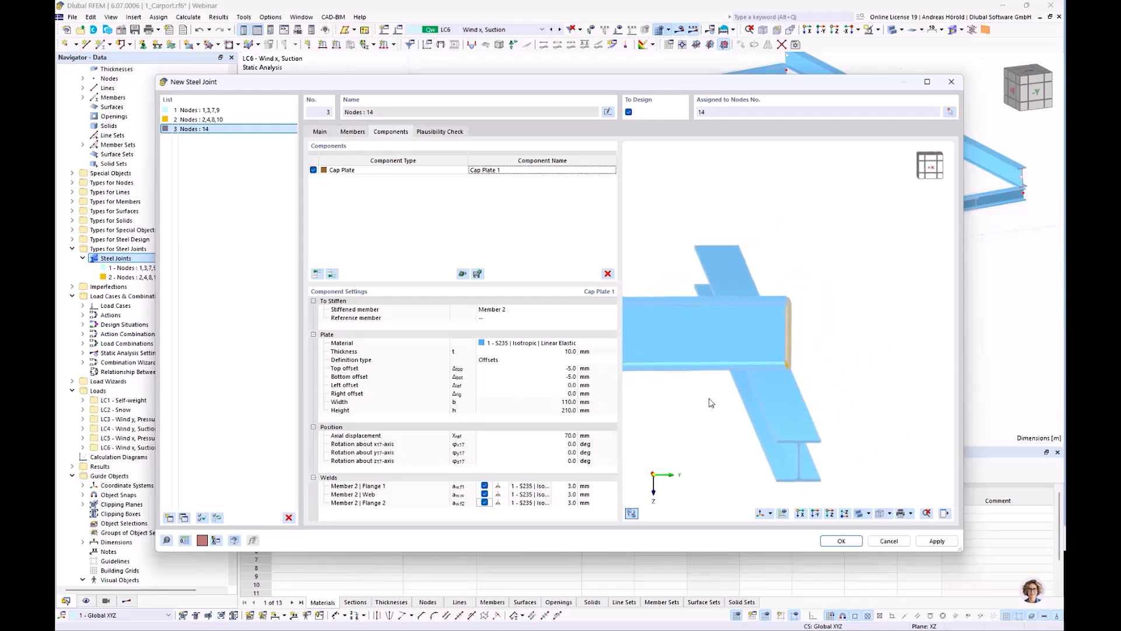
click(333, 274)
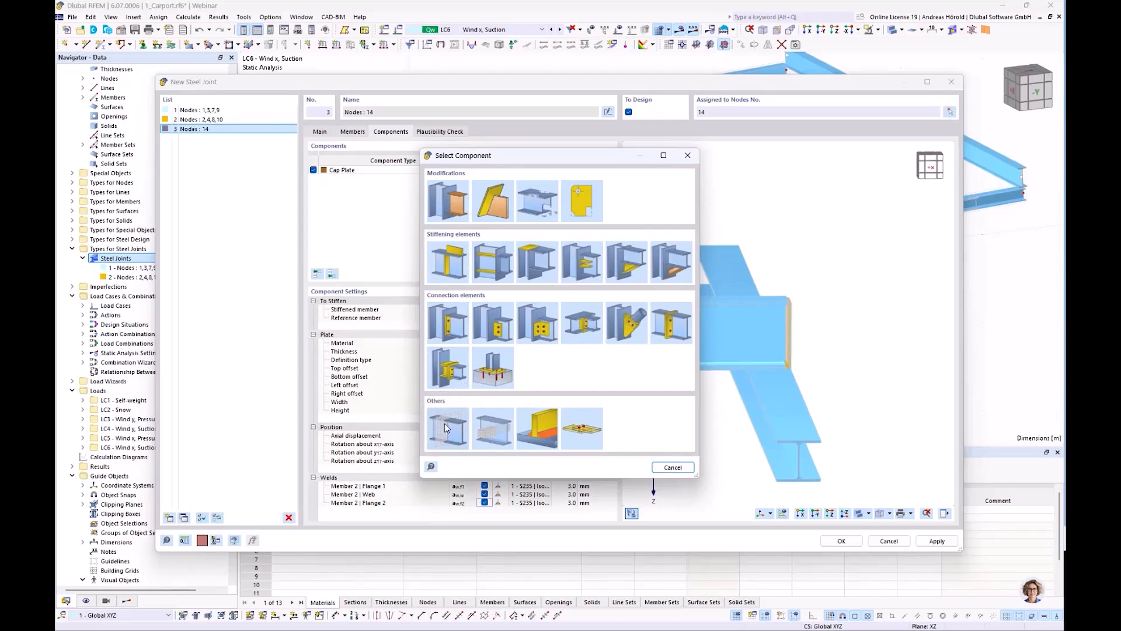
click(576, 431)
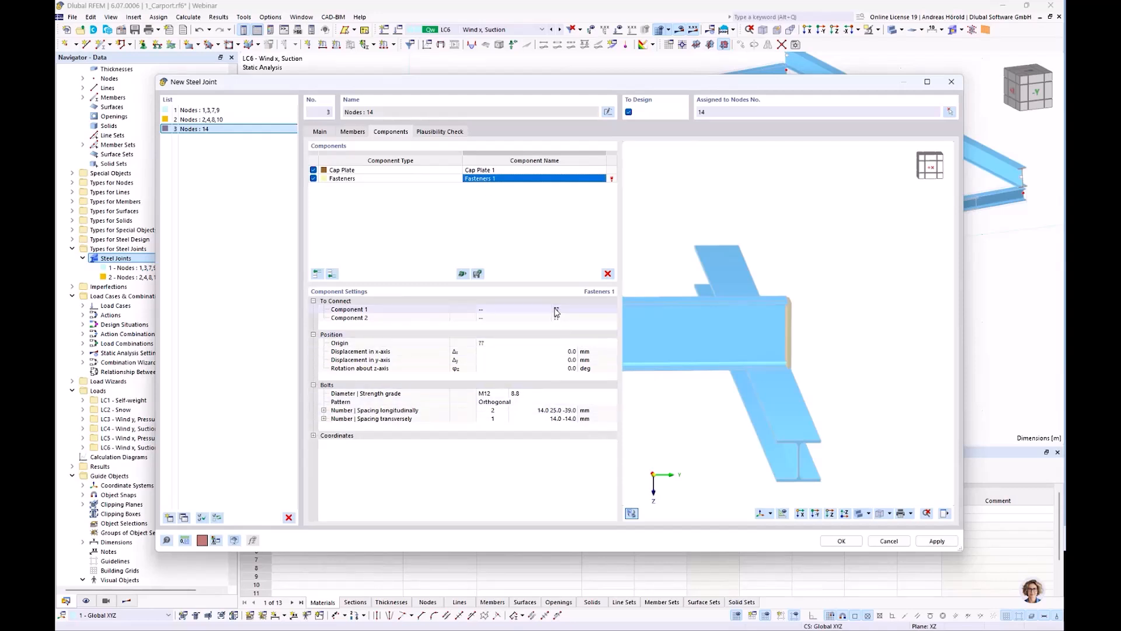
Step: Set the fasteners' first component to connect to the member plate Member 2 | Flange 2
click(527, 309)
click(524, 309)
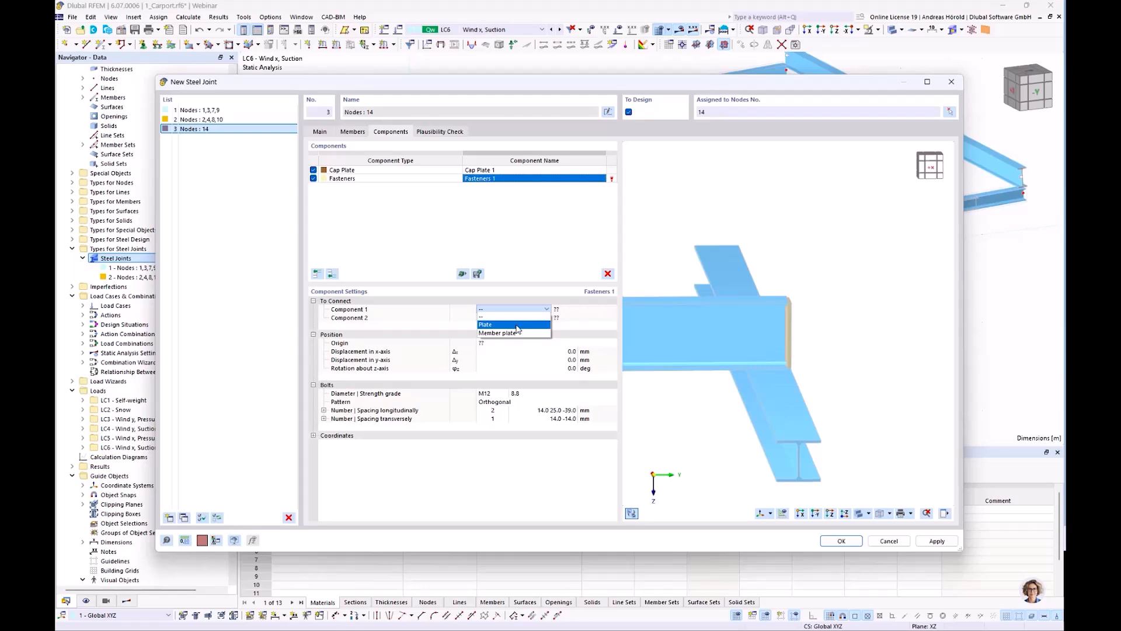
ctrl+middle_drag(859, 374, 817, 369)
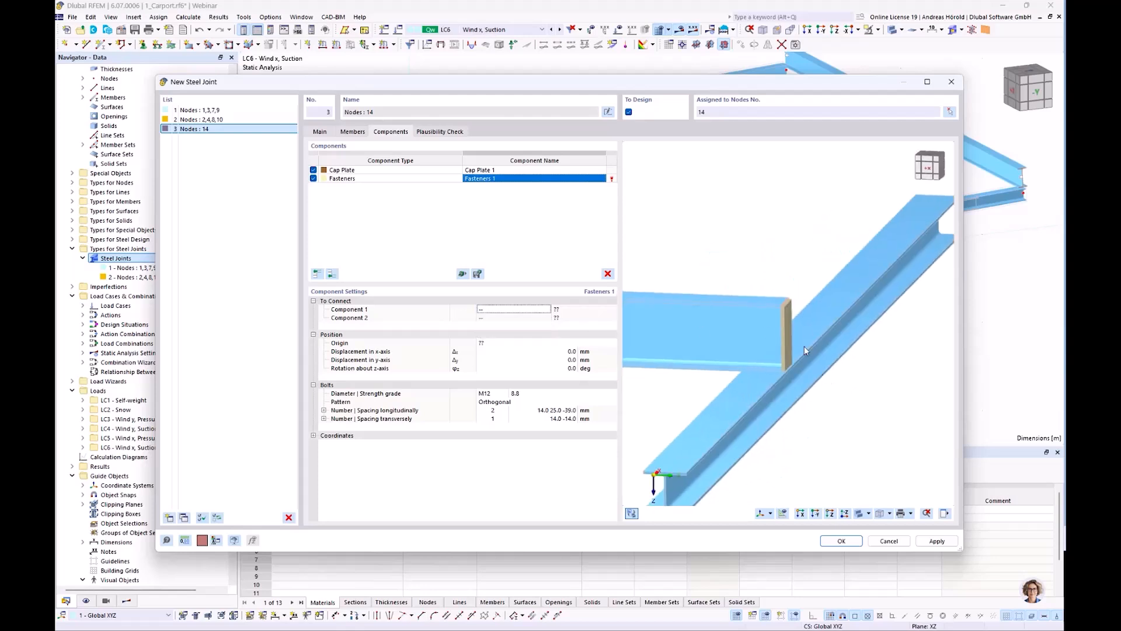
click(517, 311)
click(523, 308)
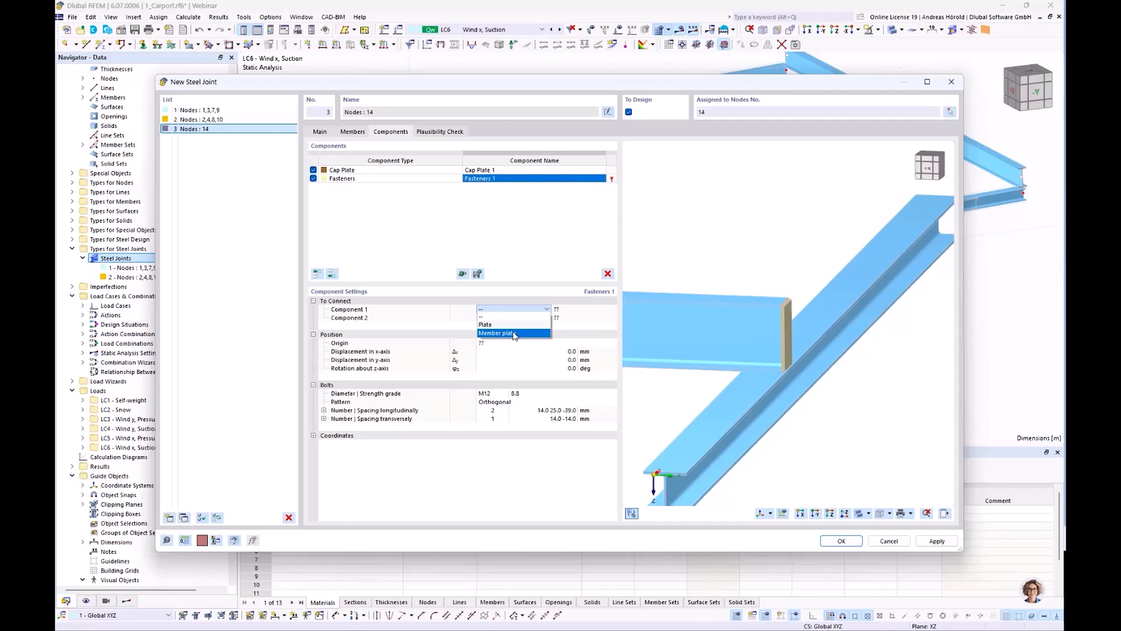
click(513, 334)
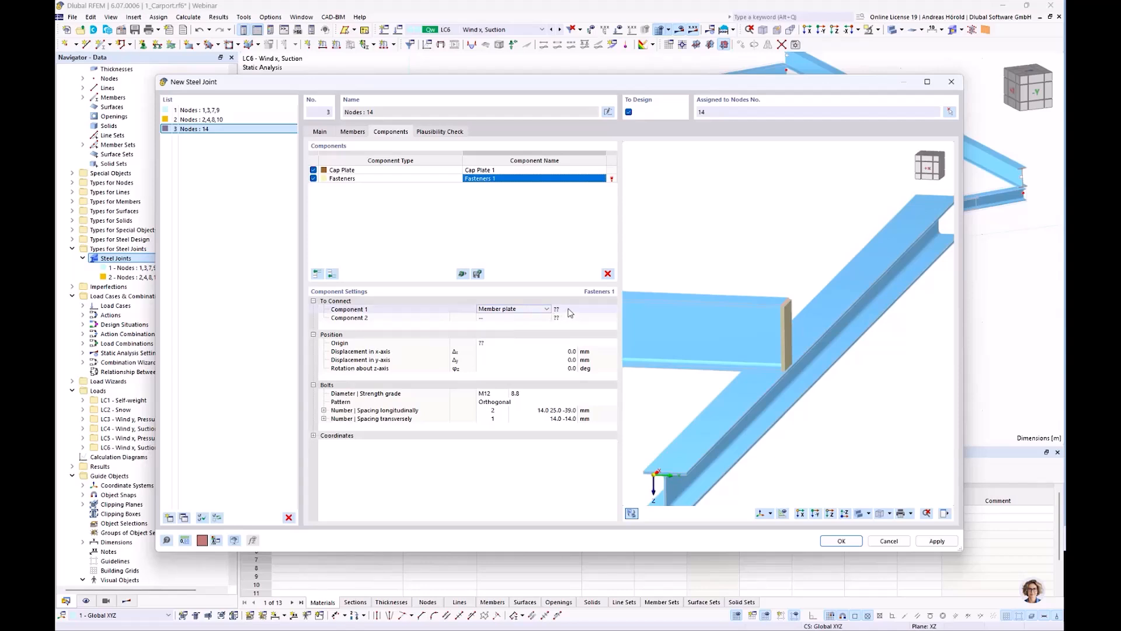
scroll(755, 318, up, 3)
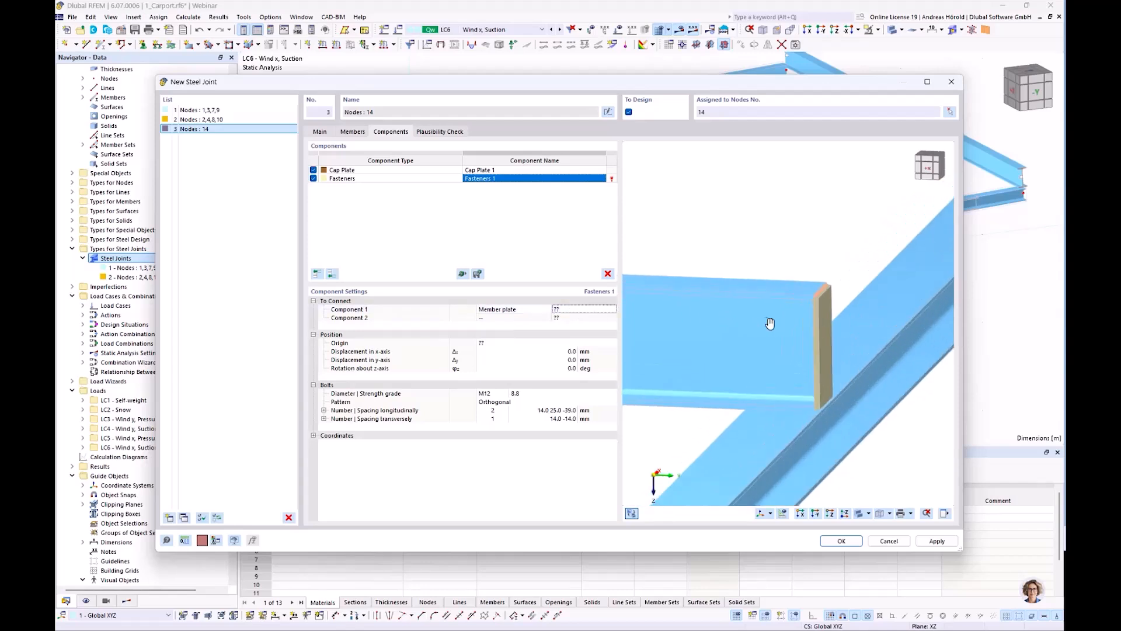
middle_drag(773, 324, 755, 300)
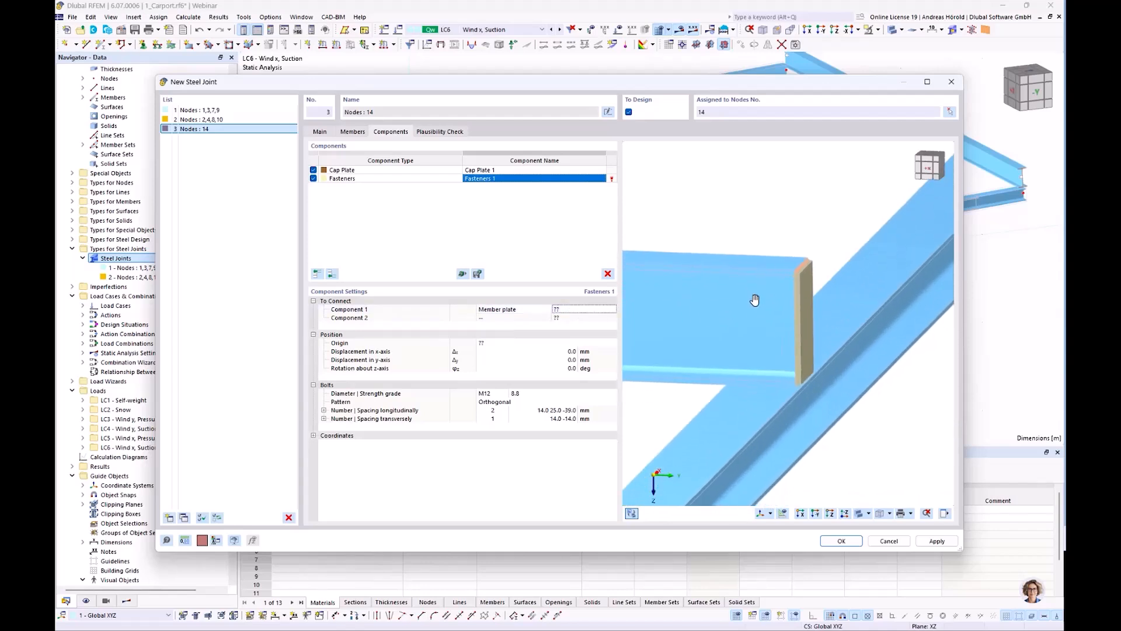
click(572, 310)
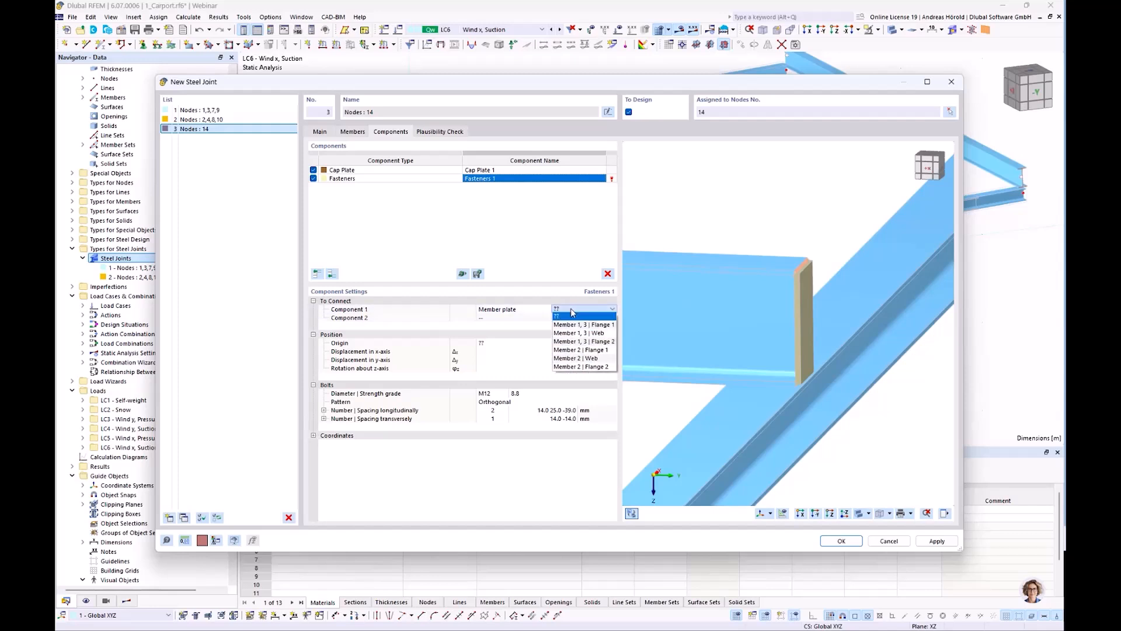
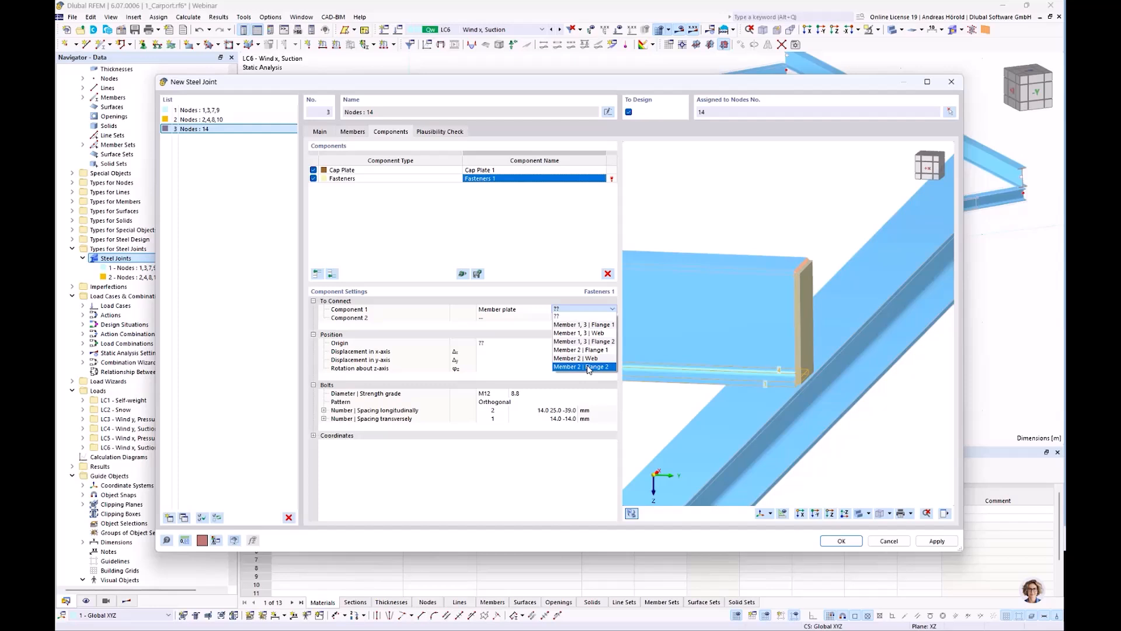
click(588, 368)
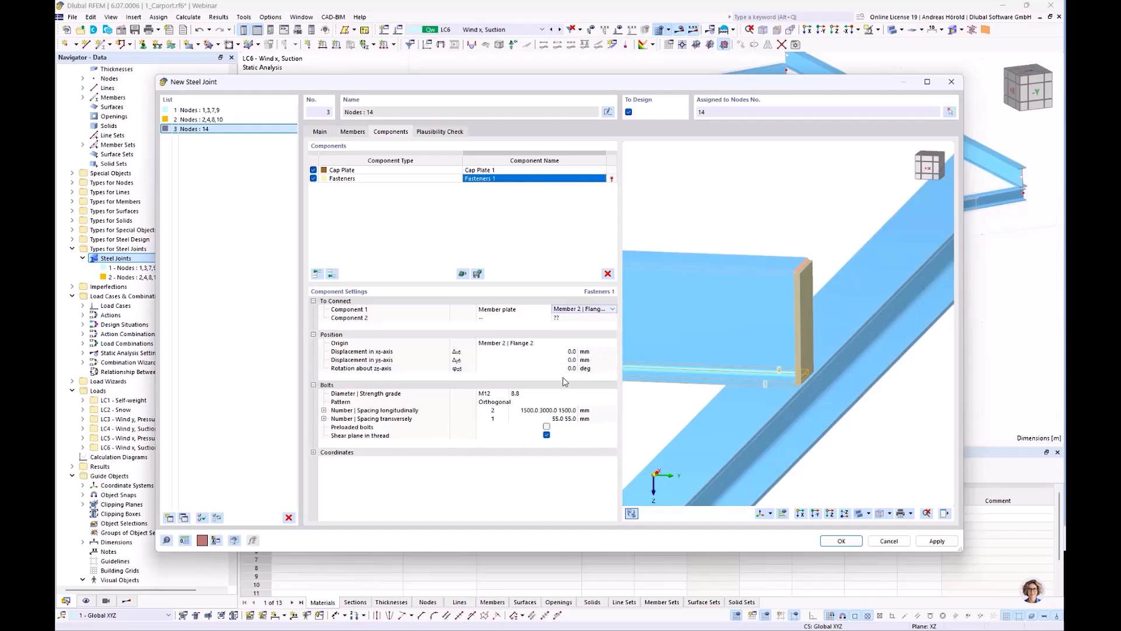
Step: Set the fasteners' second component to connect to the member plate Member 1, 3 | Flange 1
click(514, 320)
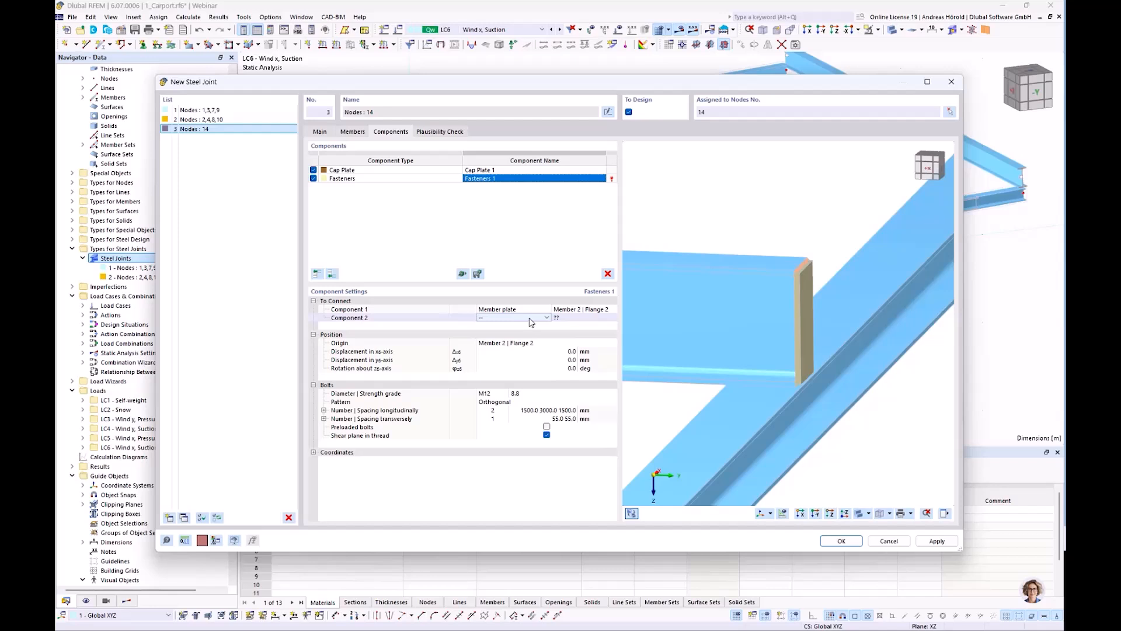
click(530, 320)
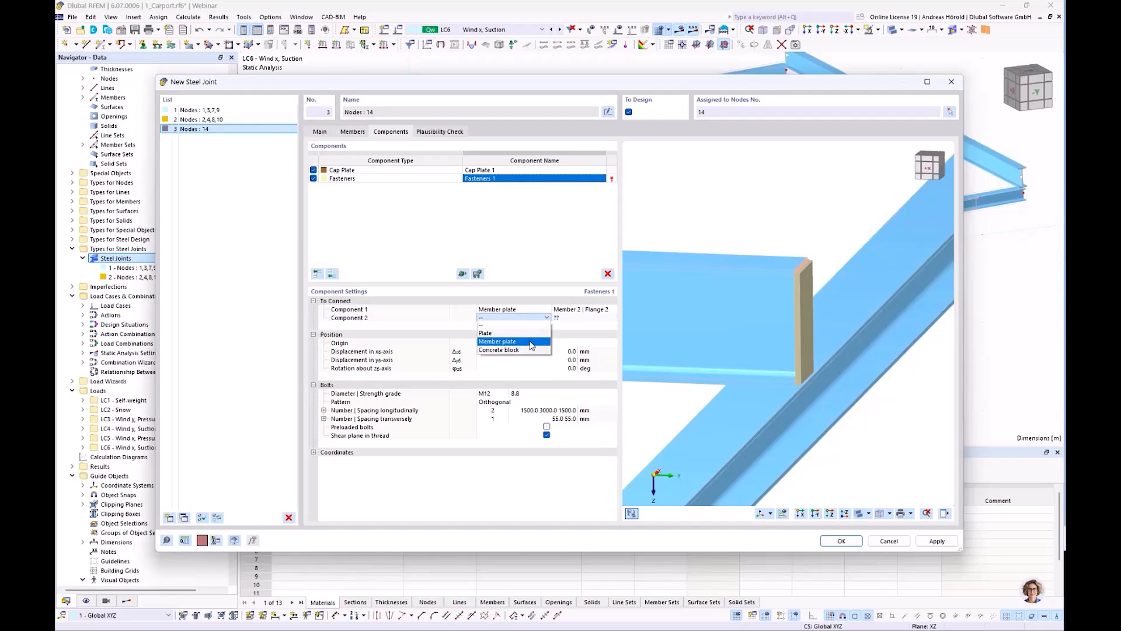
click(531, 342)
click(571, 319)
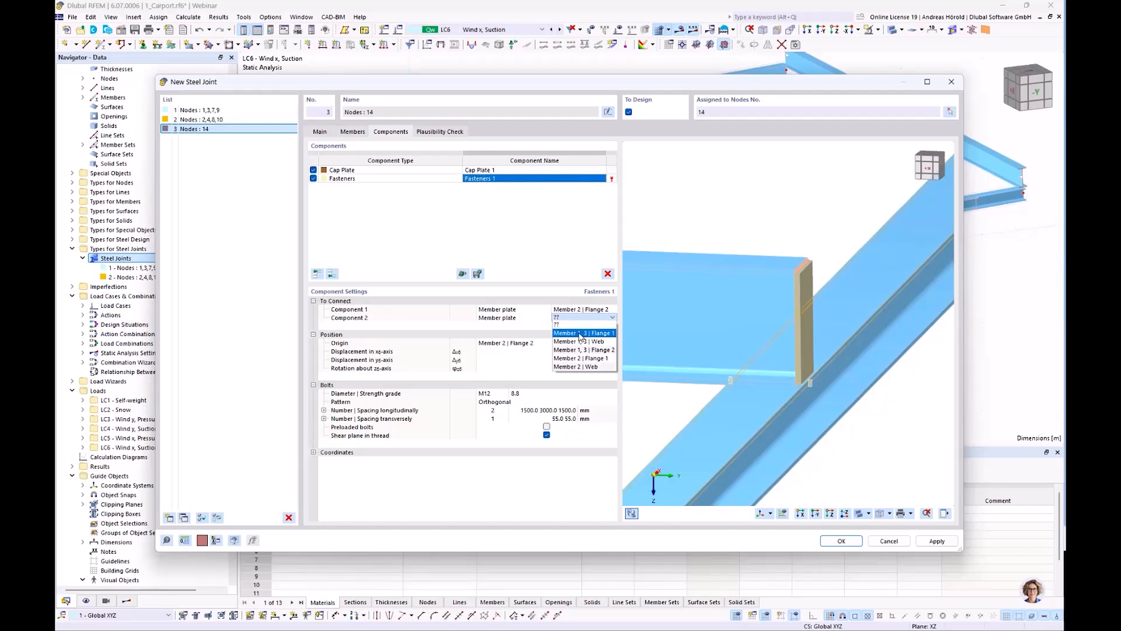
click(581, 332)
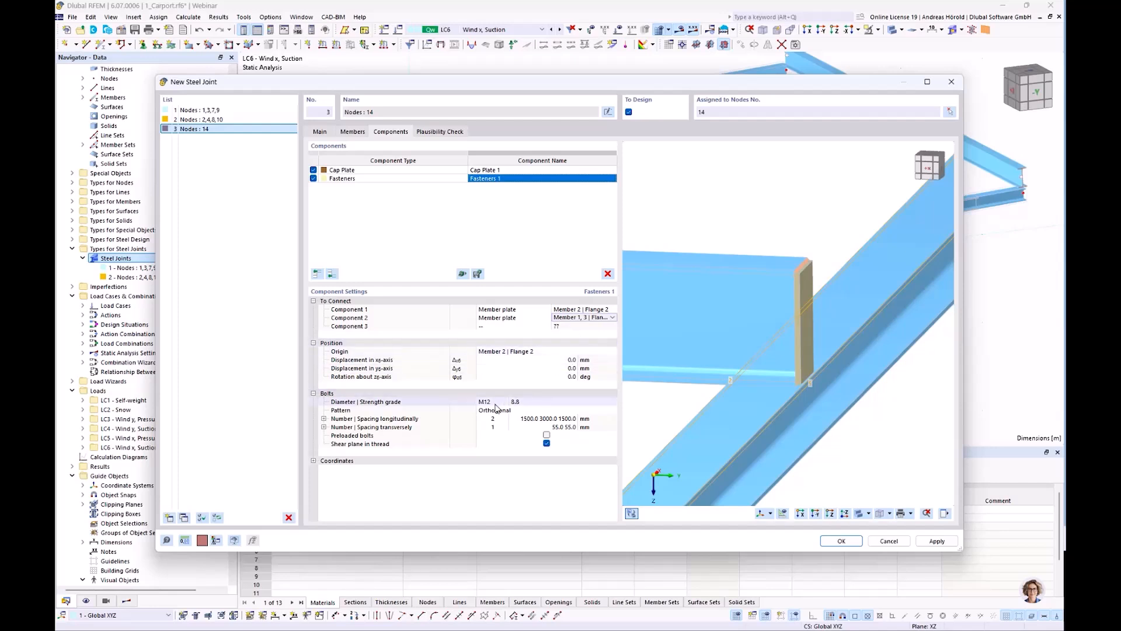
Step: Set the strength grade of the M12 bolts to 4.6
click(517, 403)
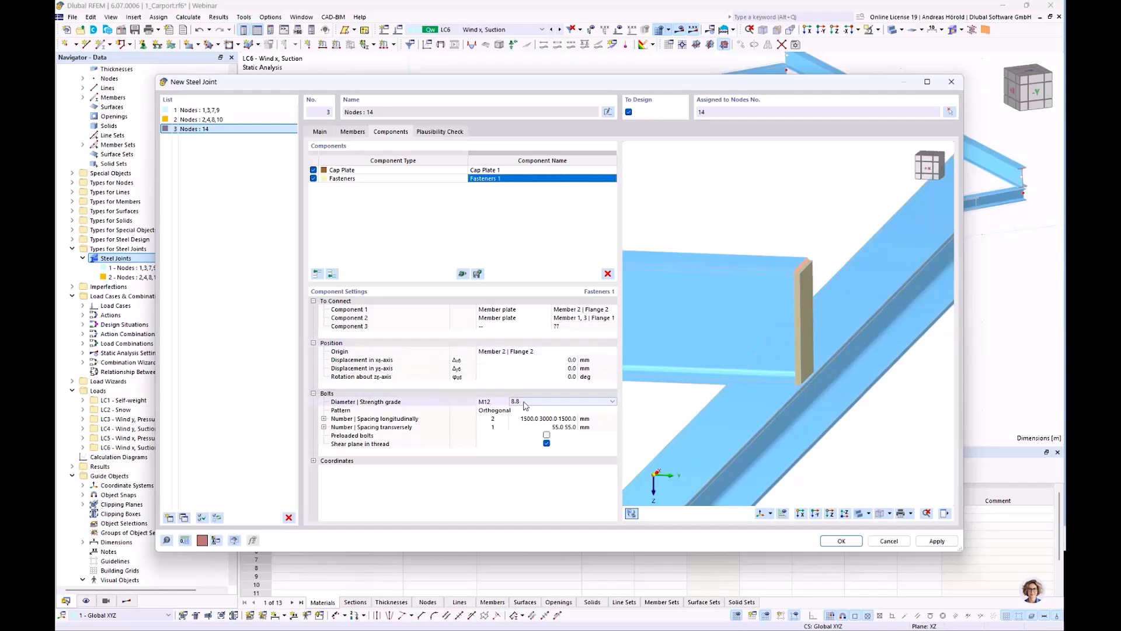
click(524, 403)
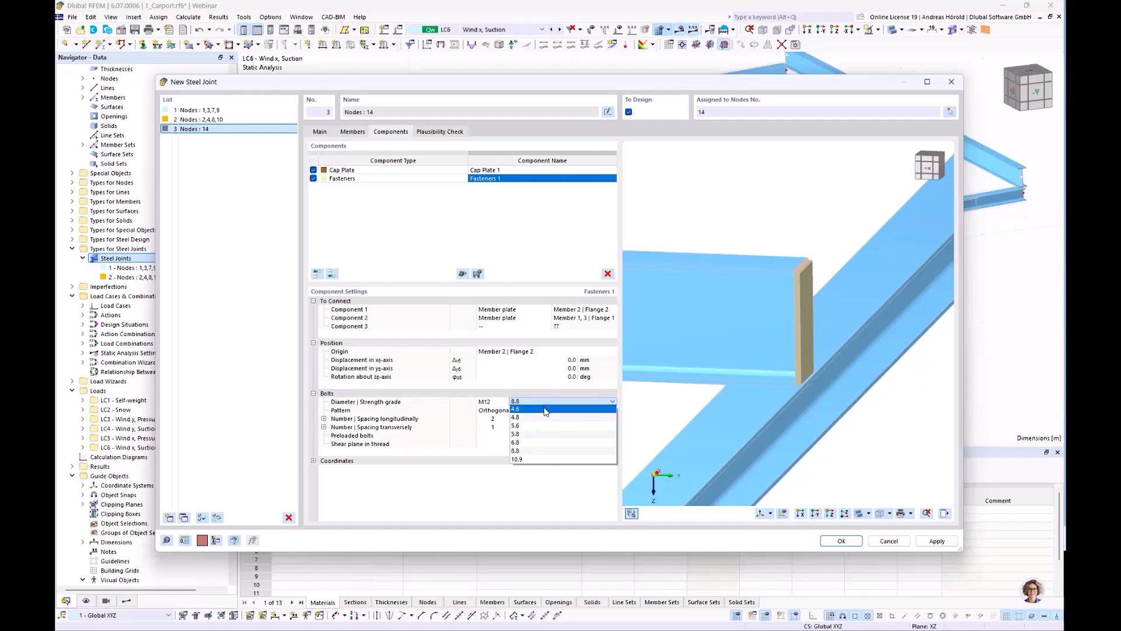
click(545, 410)
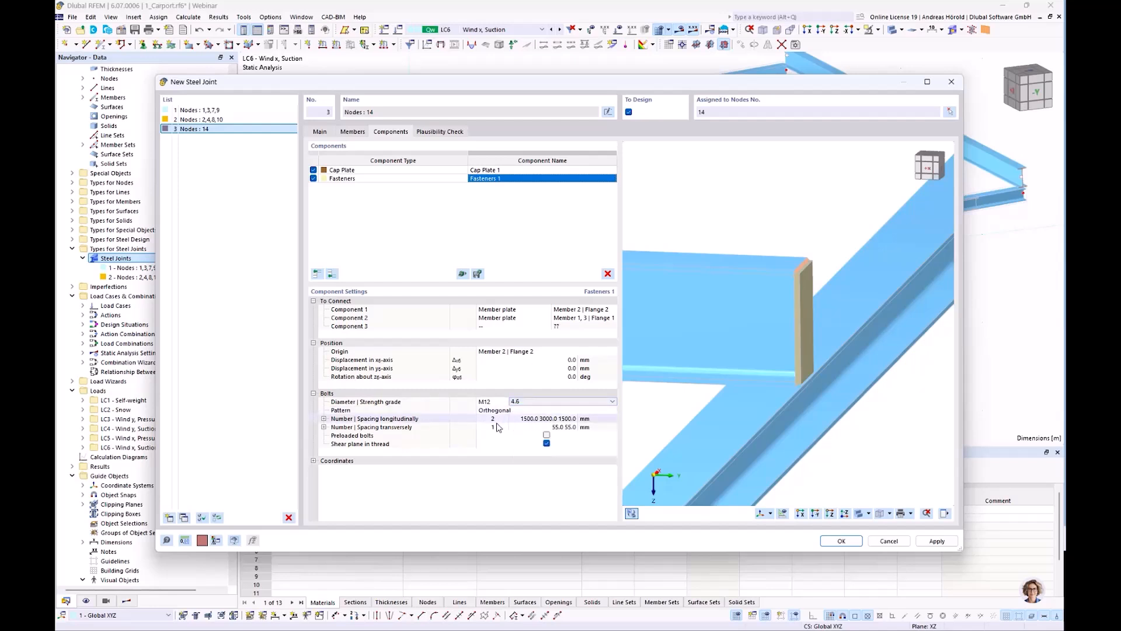
Step: Set the number of bolts to 1 longitudinally and 2 transversely
click(505, 429)
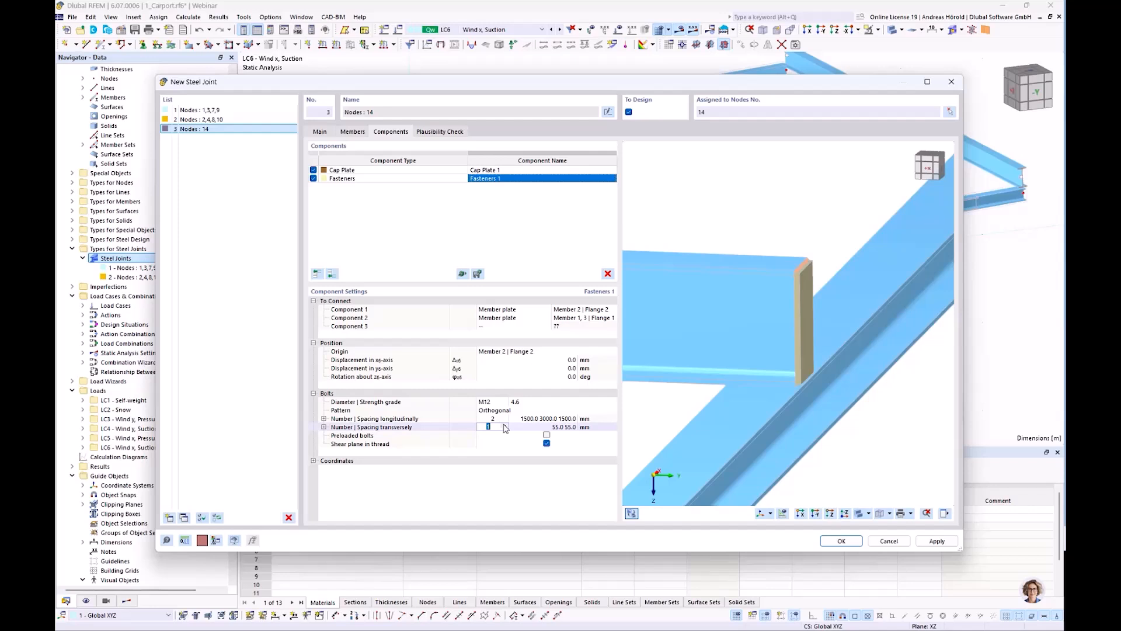
click(502, 418)
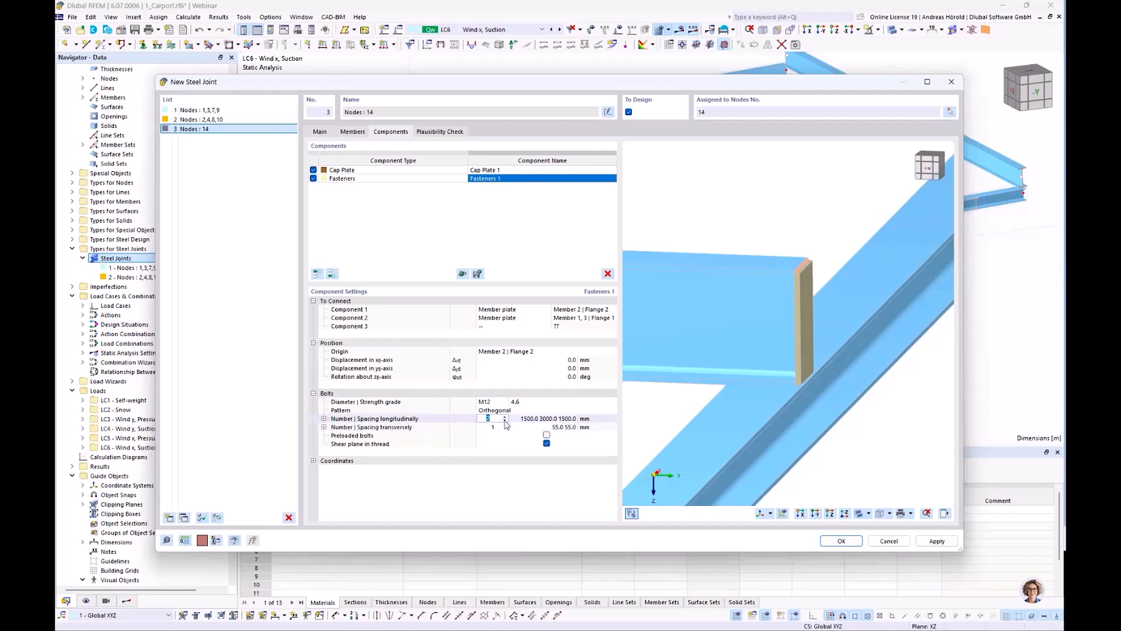
click(506, 420)
click(502, 427)
click(505, 425)
Step: Set the first longitudinal bolt spacing to 35 mm
click(551, 418)
text(35)
key(Tab)
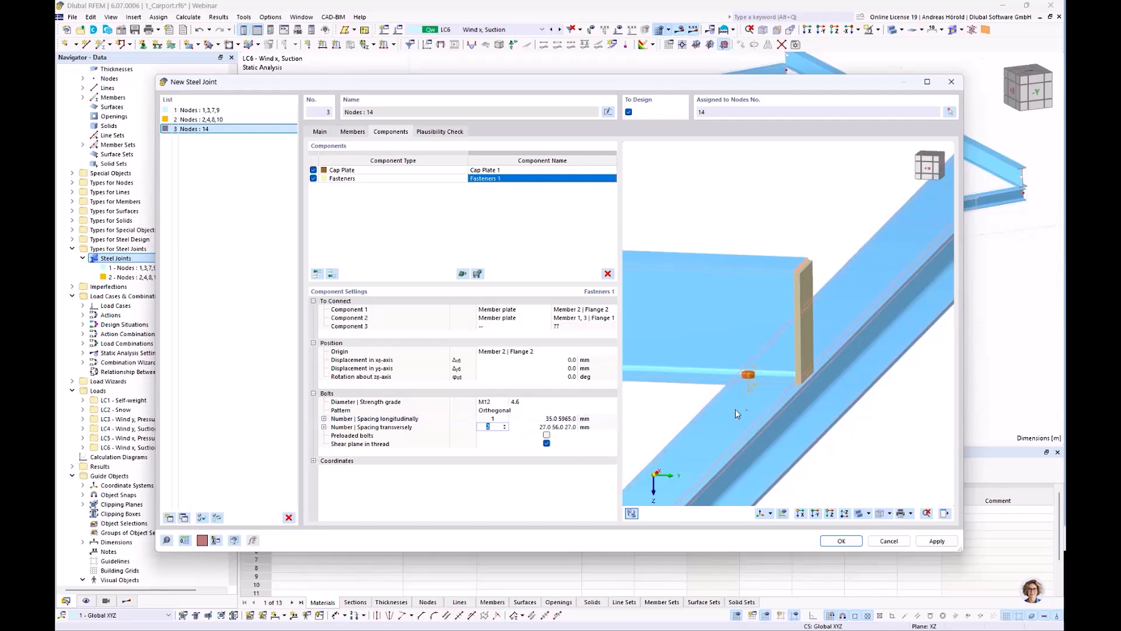
Step: Set the first transverse bolt spacing to 25 mm and disable the shear plane in thread option
ctrl+middle_drag(641, 415, 807, 434)
scroll(730, 386, up, 5)
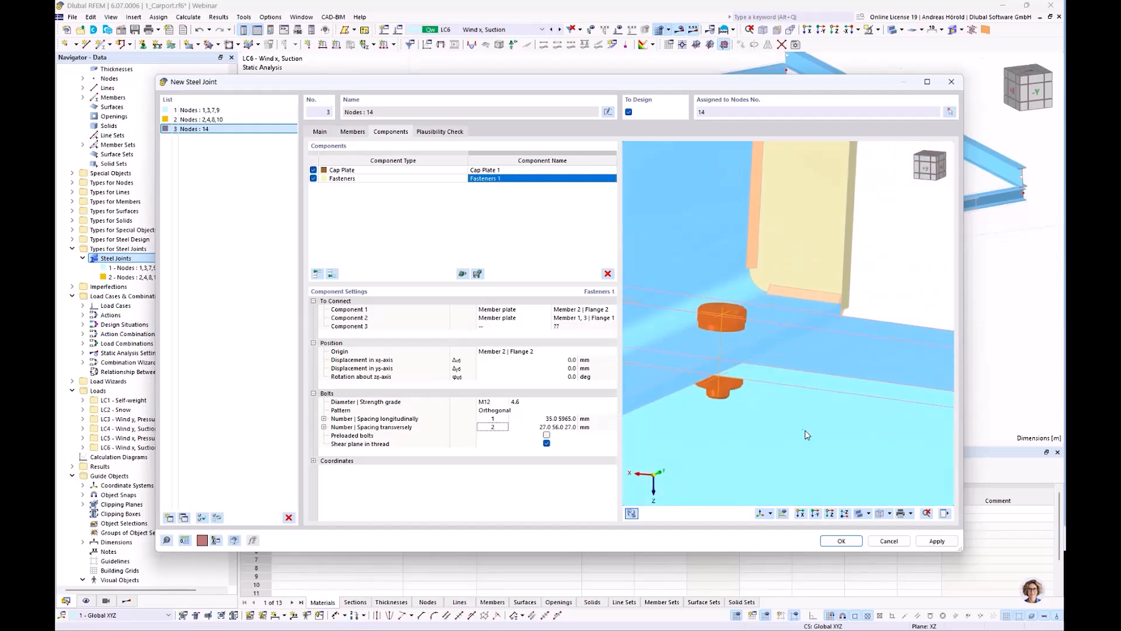
click(557, 430)
text(2)
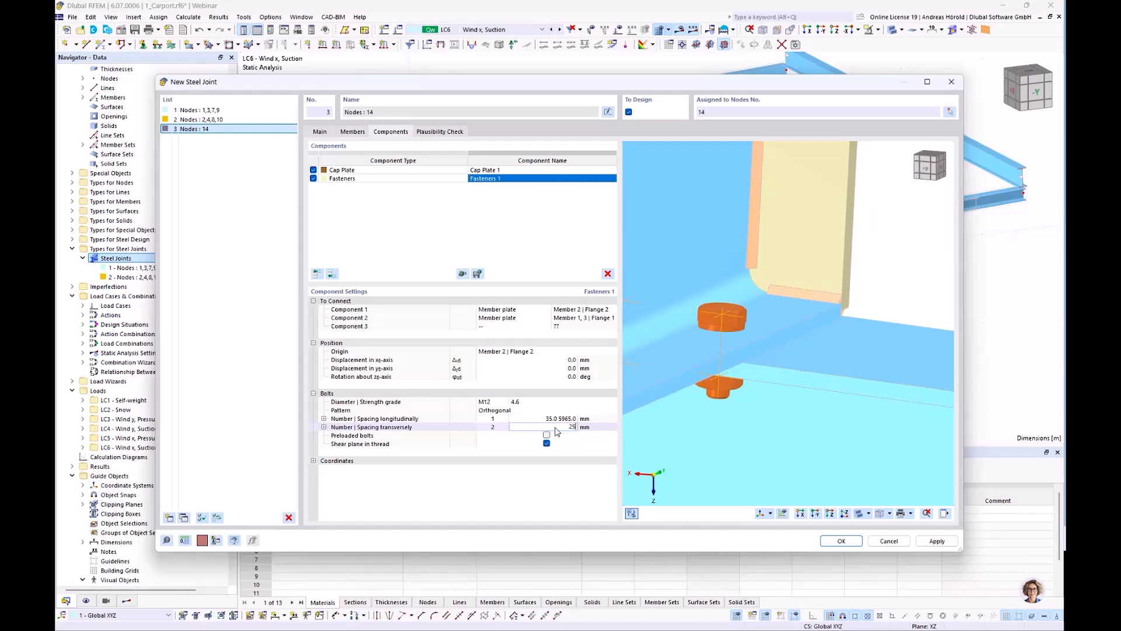
text(5)
key(Return)
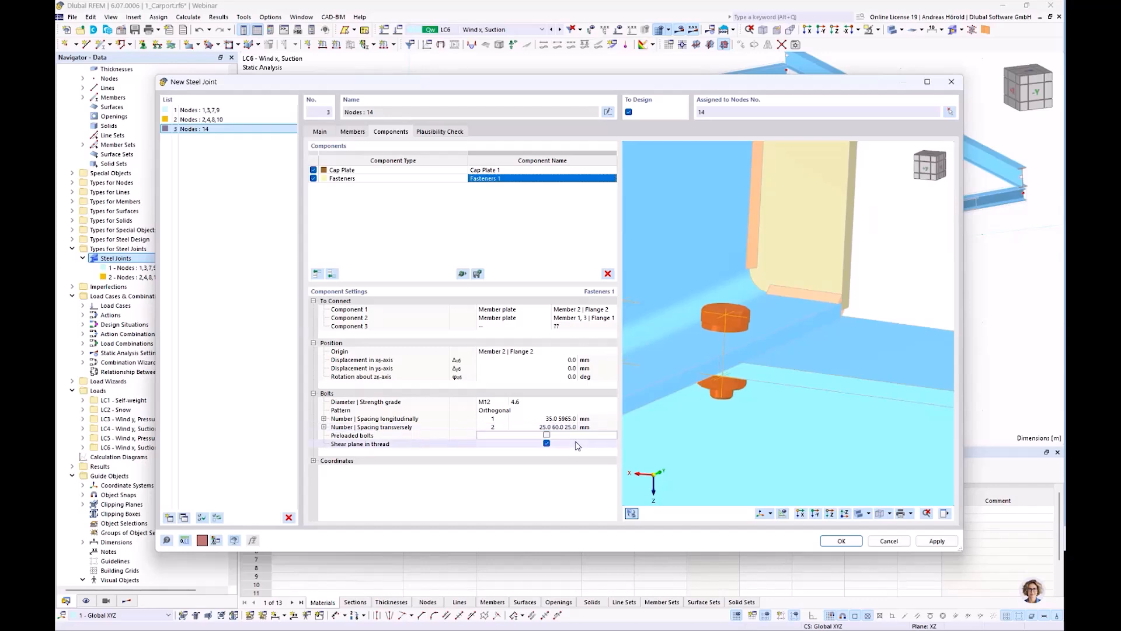
click(547, 444)
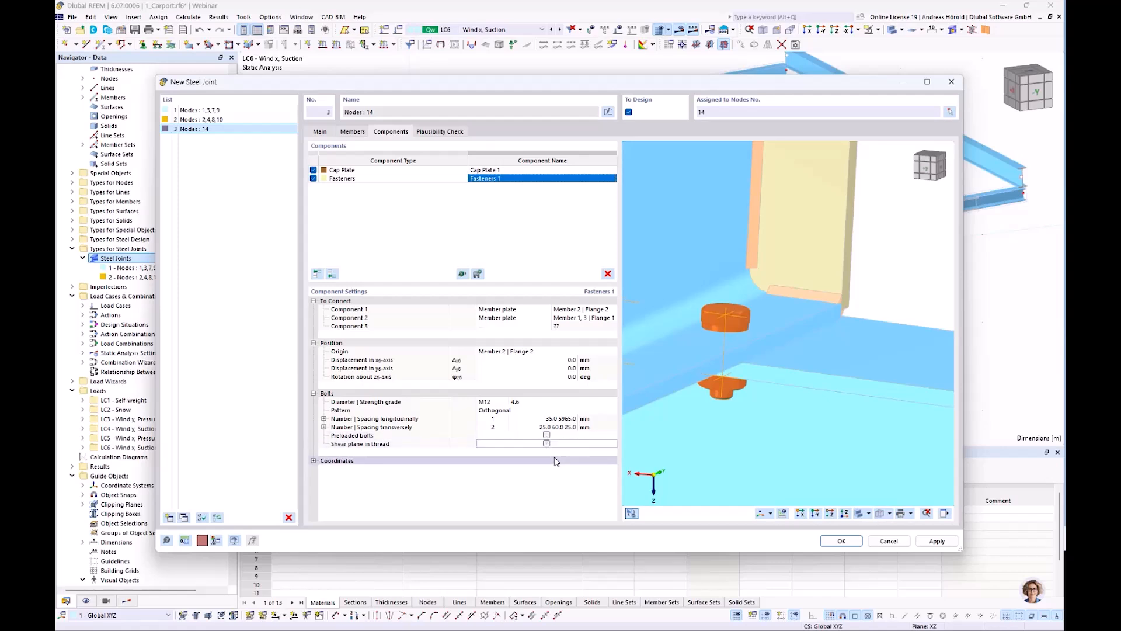
Step: Examine the bolt placement at the beam connection and review the plausibility check of the new joint
scroll(822, 374, down, 5)
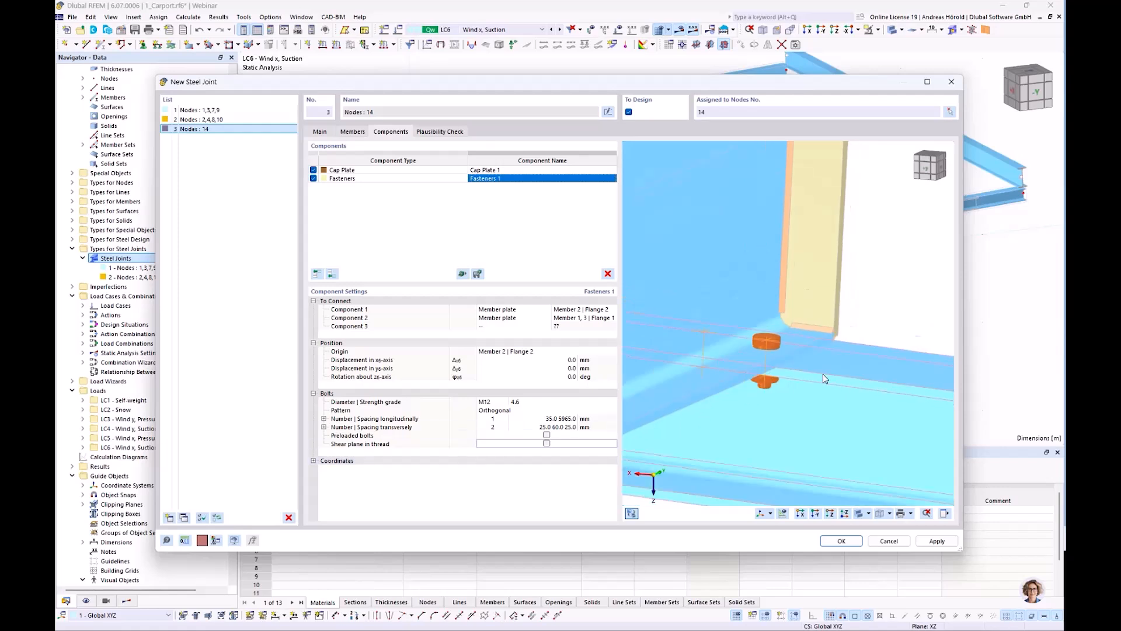
ctrl+middle_drag(836, 388, 667, 421)
scroll(637, 407, down, 3)
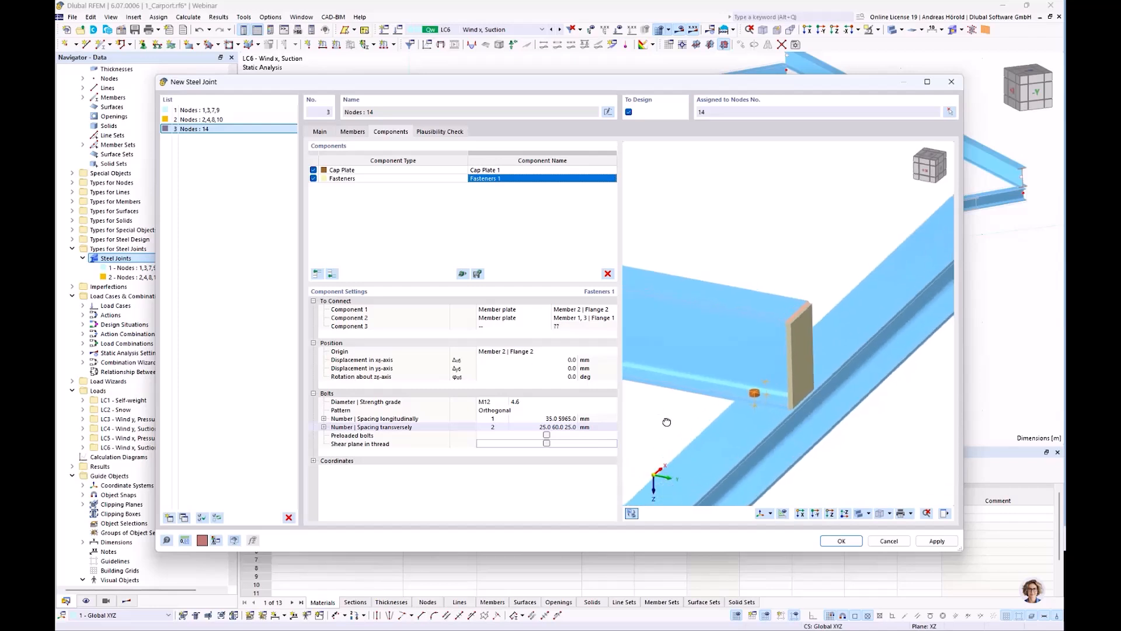
click(440, 133)
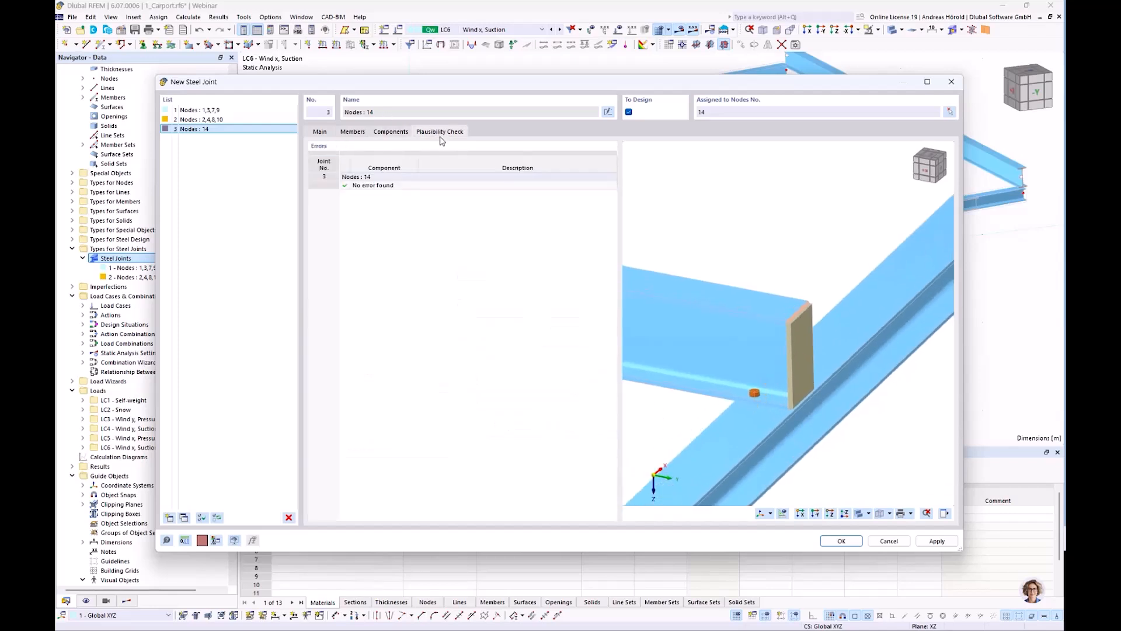
Step: Extend the joint assignment to nodes 13-16 at both ends of the two inner roof beams and save the joint
click(951, 115)
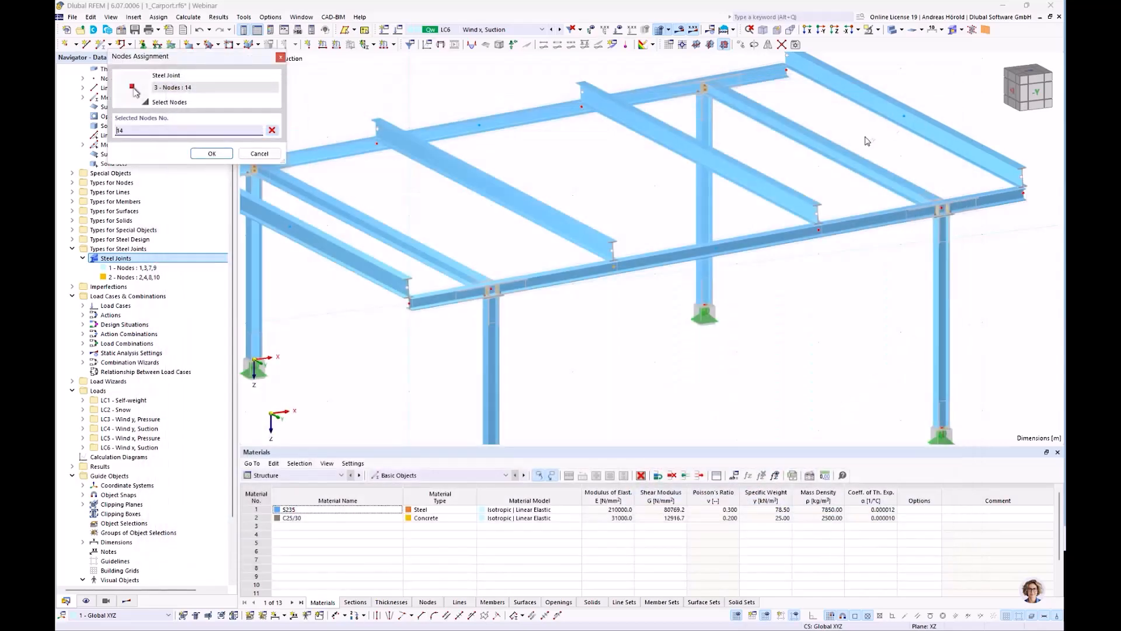
click(818, 228)
click(582, 108)
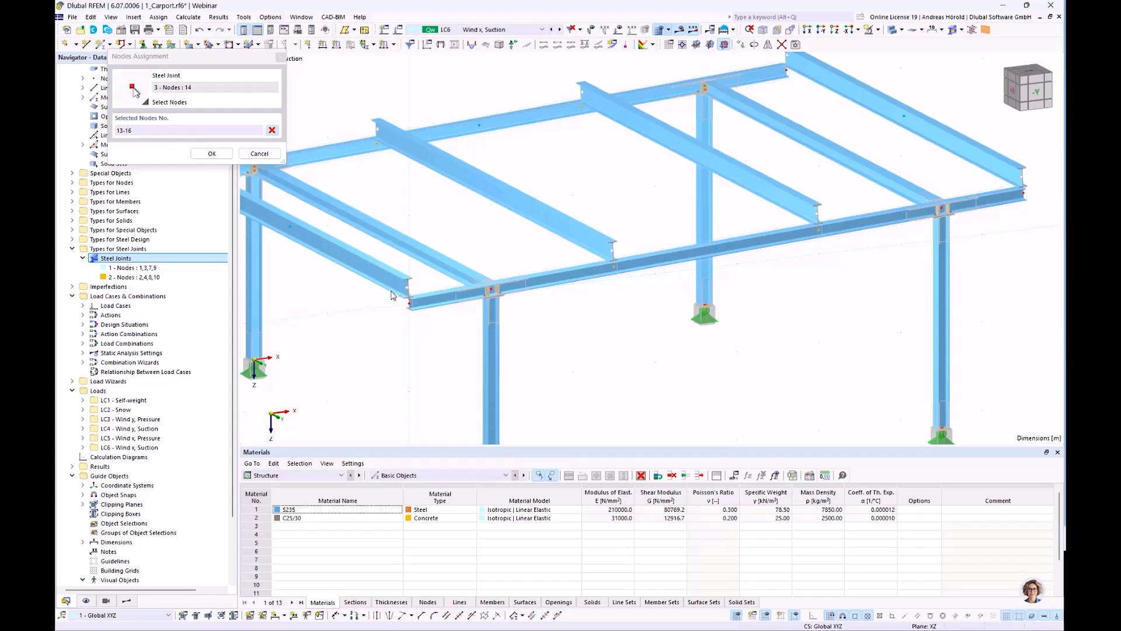
scroll(411, 305, up, 1)
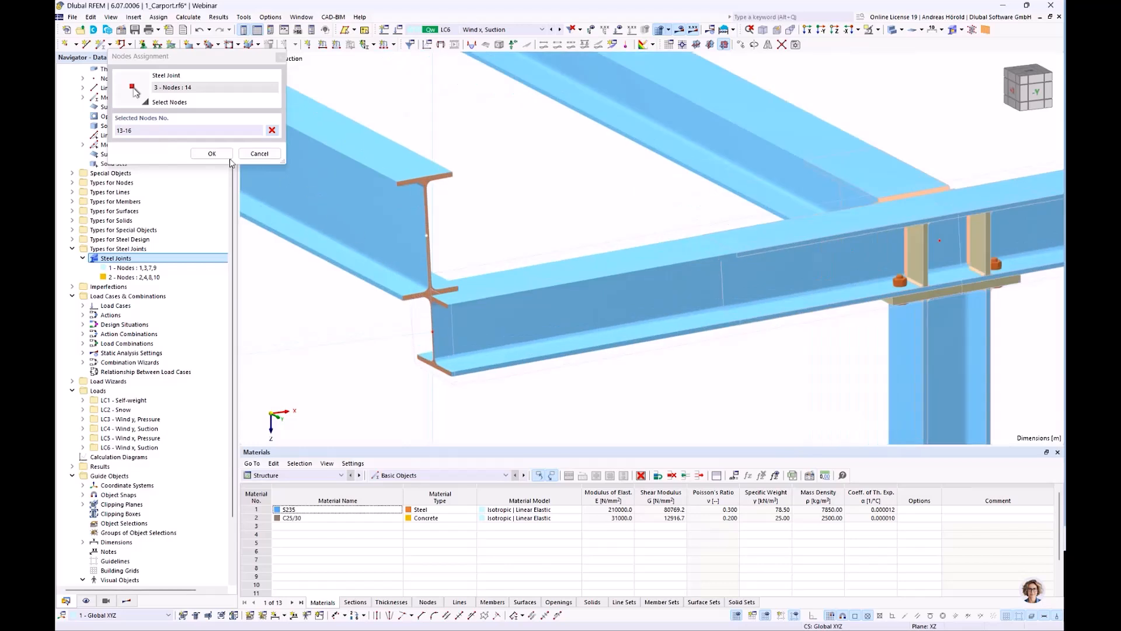
click(211, 153)
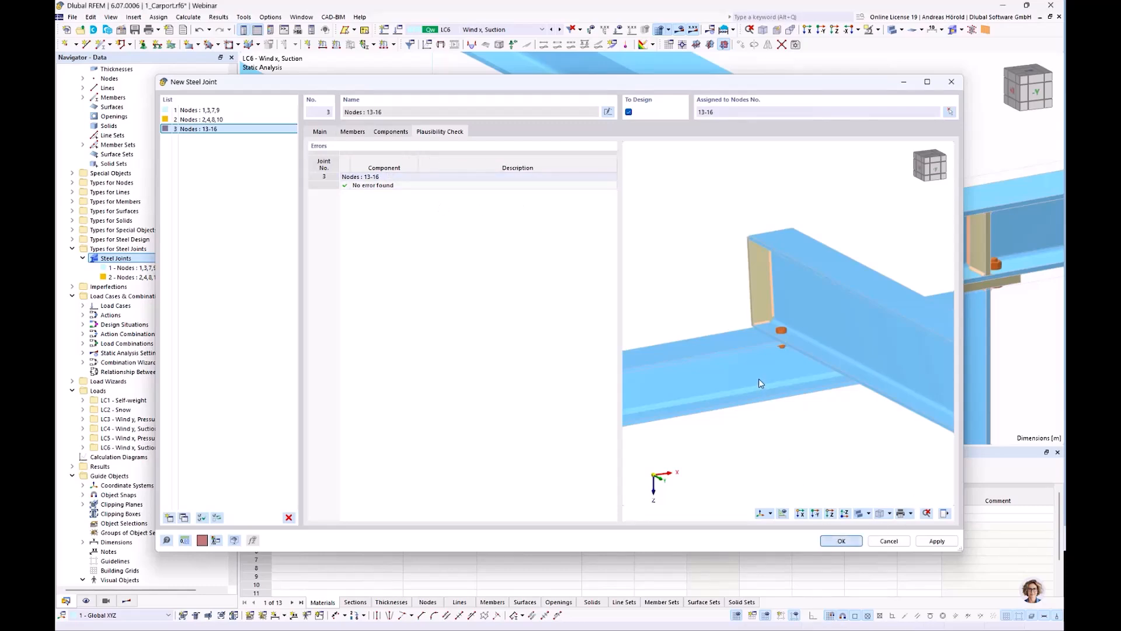
click(839, 541)
Step: Examine the cap plates and bolts at the inner roof beam connections across the whole carport model
scroll(834, 354, down, 3)
middle_drag(975, 310, 798, 308)
scroll(798, 308, down, 2)
scroll(946, 289, up, 4)
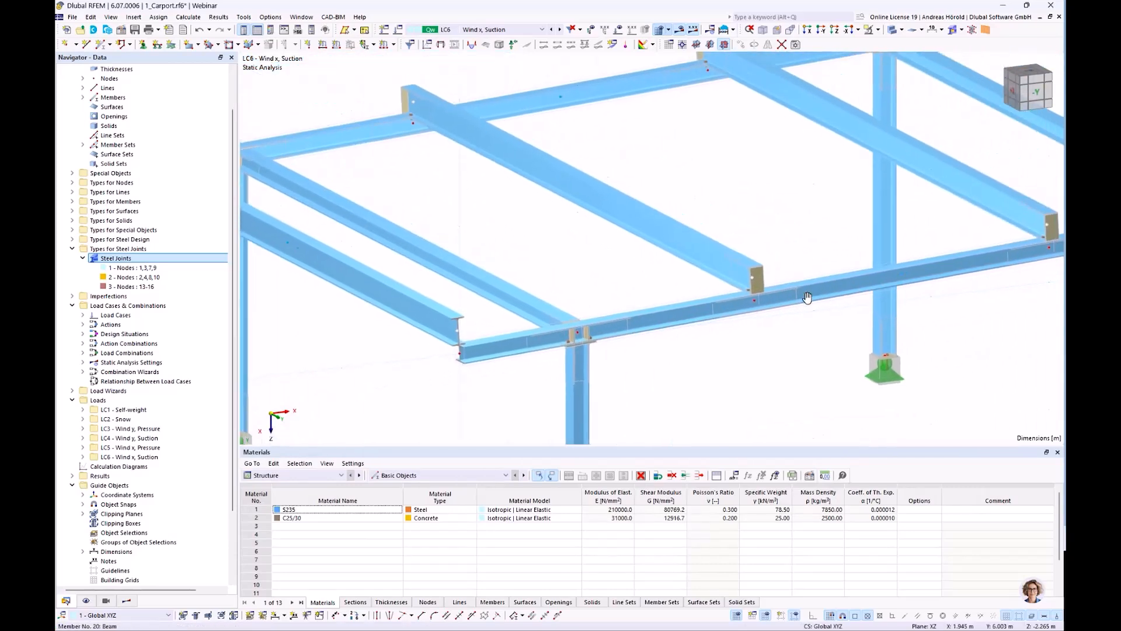
scroll(1008, 289, up, 2)
middle_drag(1000, 283, 800, 338)
scroll(759, 341, down, 4)
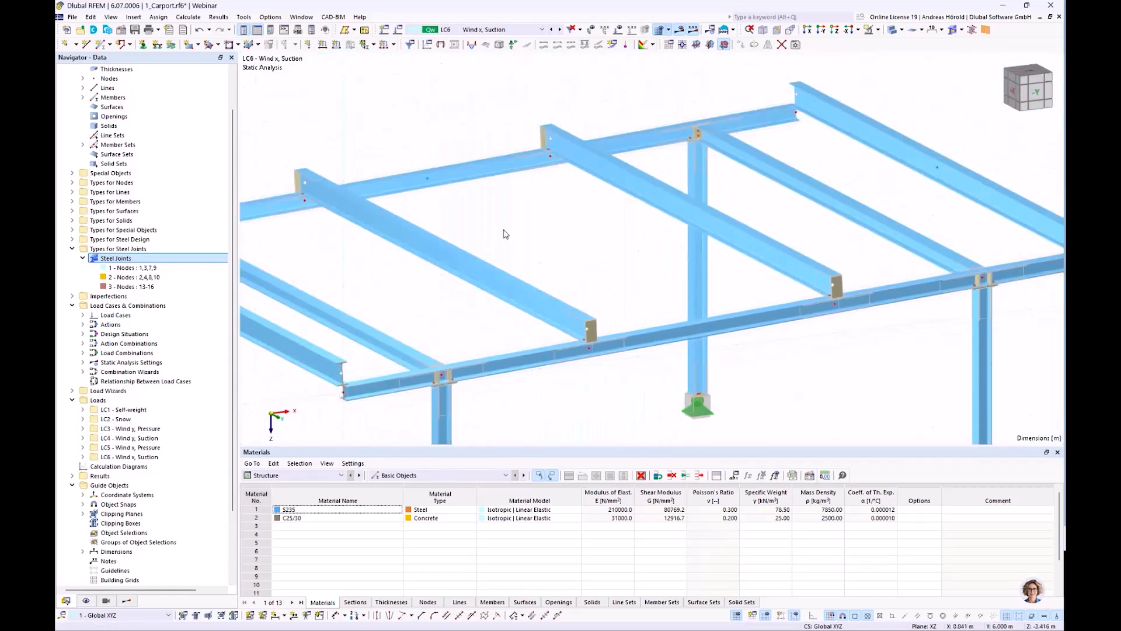
scroll(638, 282, up, 5)
scroll(644, 244, down, 4)
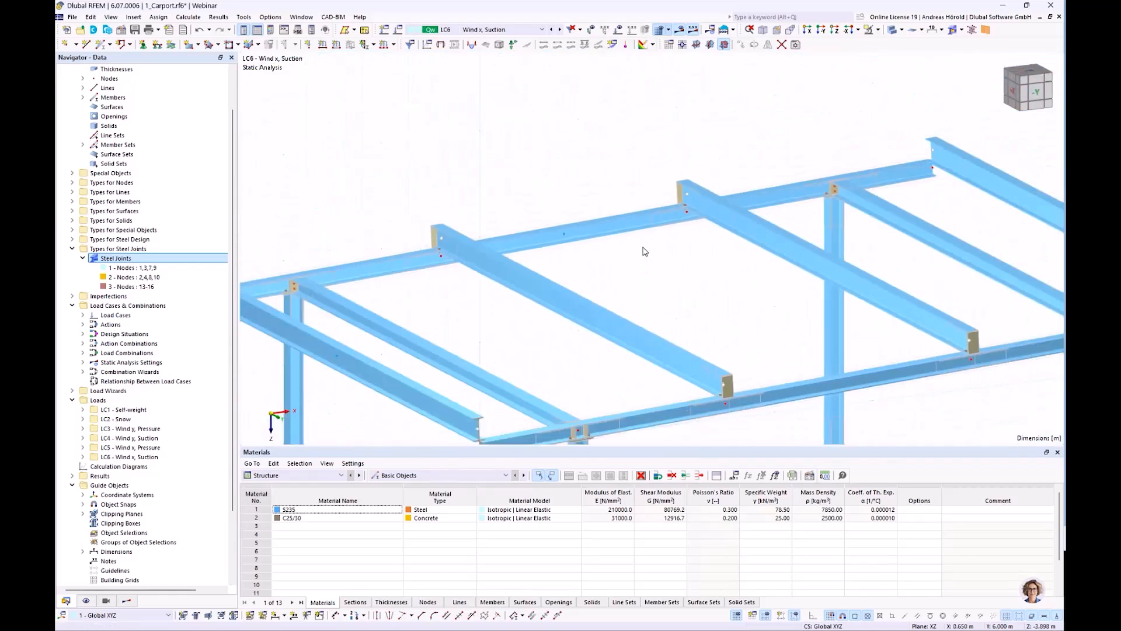
middle_drag(644, 245, 646, 222)
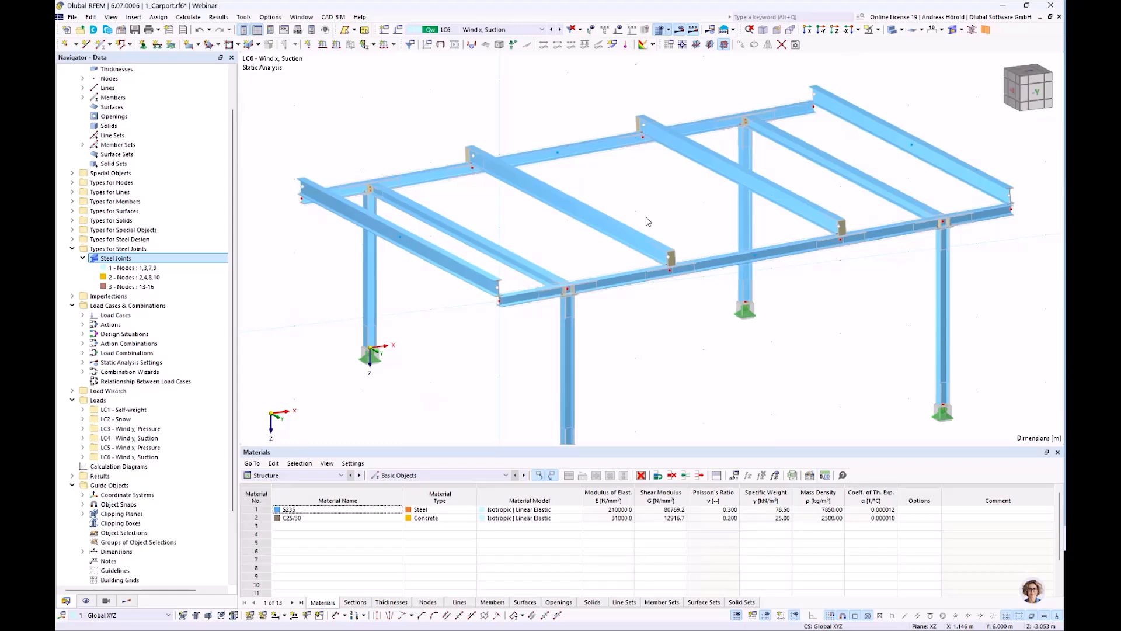
Step: Open the steel joint of nodes 13-16 for editing, duplicate it, and show the copy's member settings
double_click(678, 272)
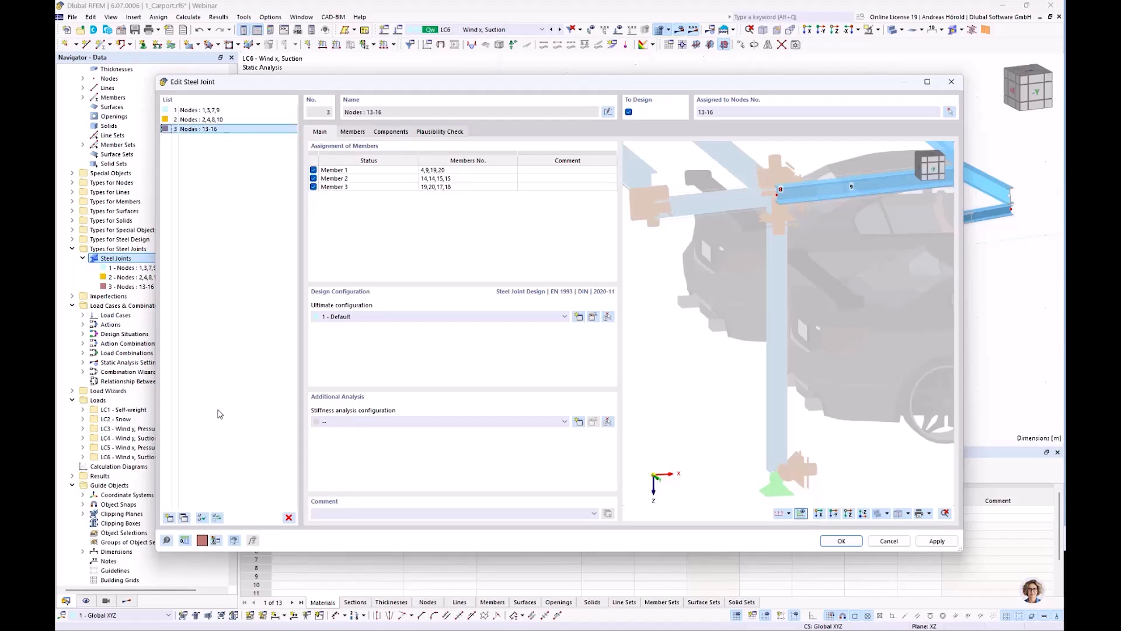
click(184, 517)
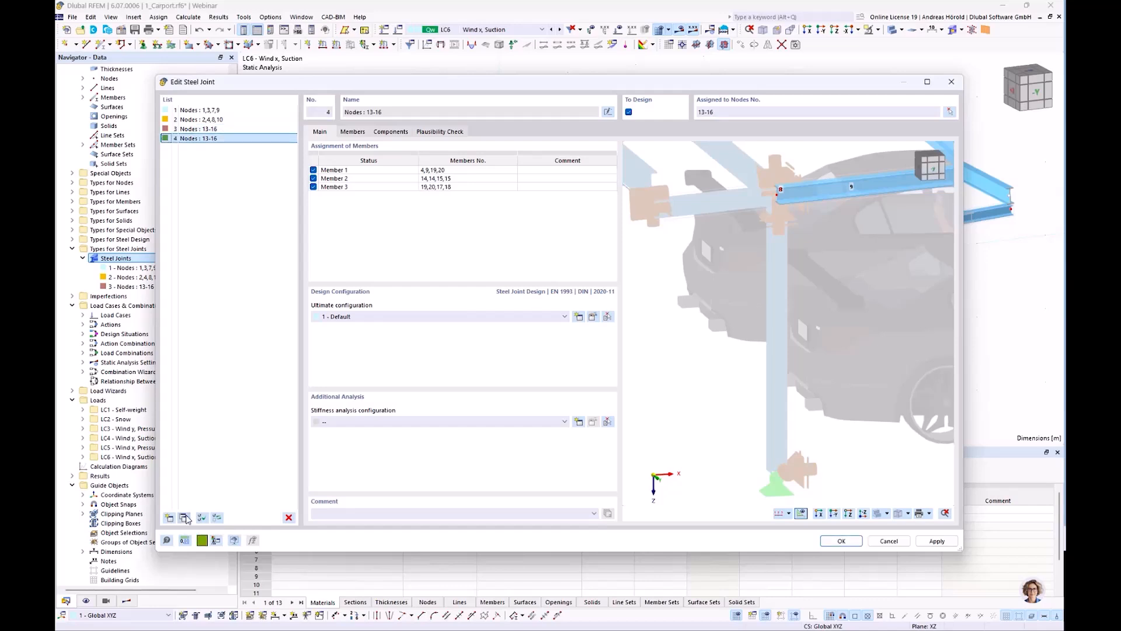
click(353, 132)
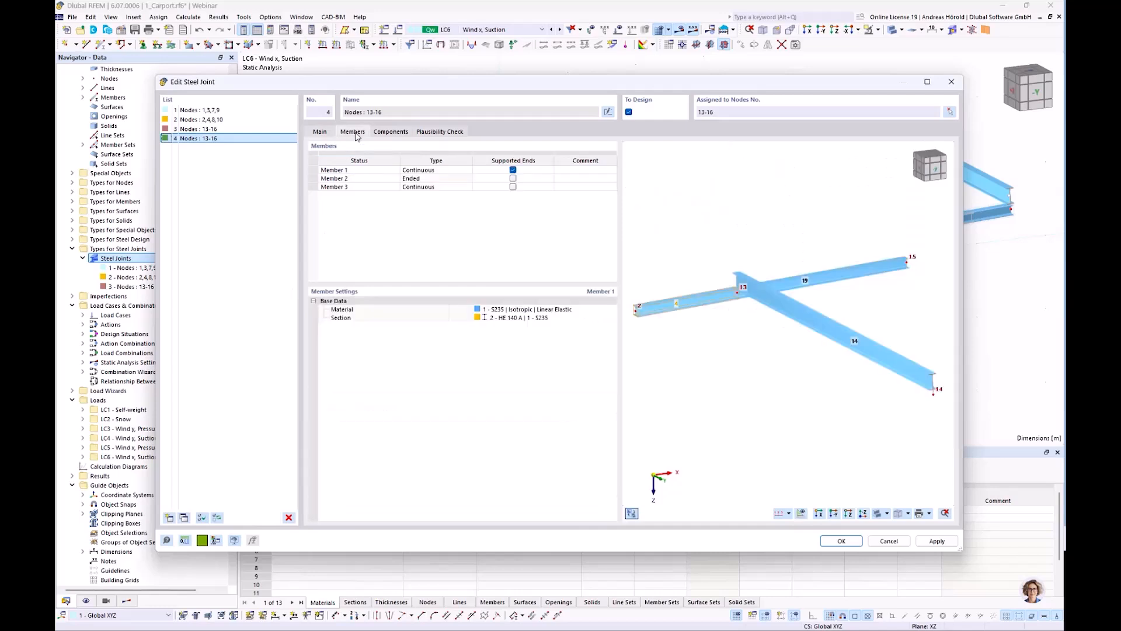
Step: Replace the copied joint's node assignment with the outer roof beam corners, nodes 5, 6, 11 and 12
click(950, 111)
click(271, 130)
click(302, 199)
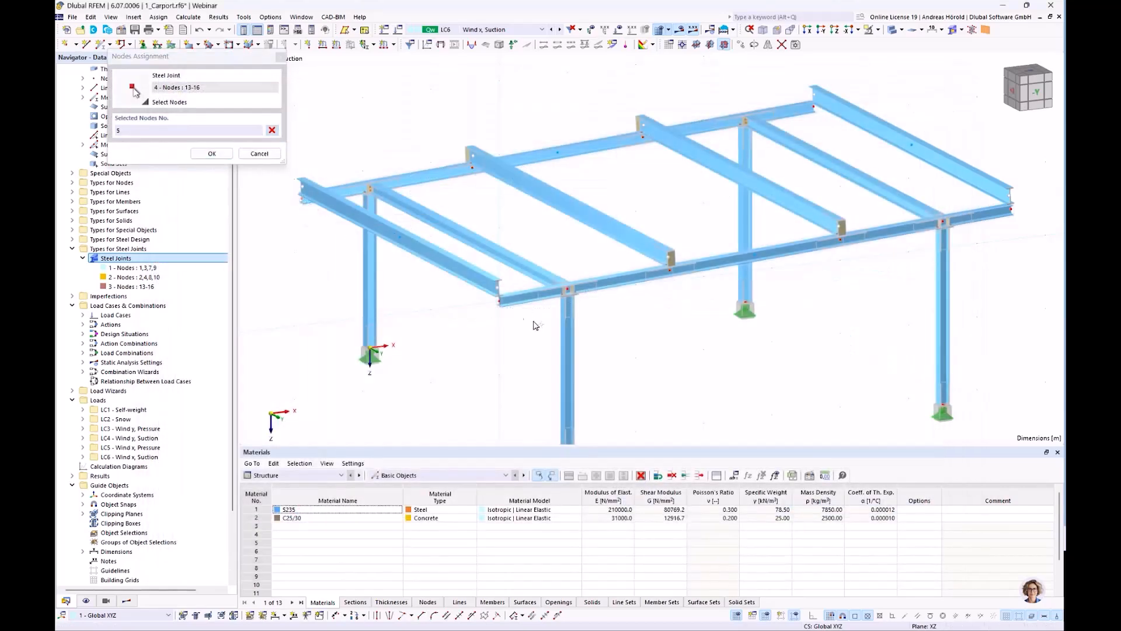
click(499, 301)
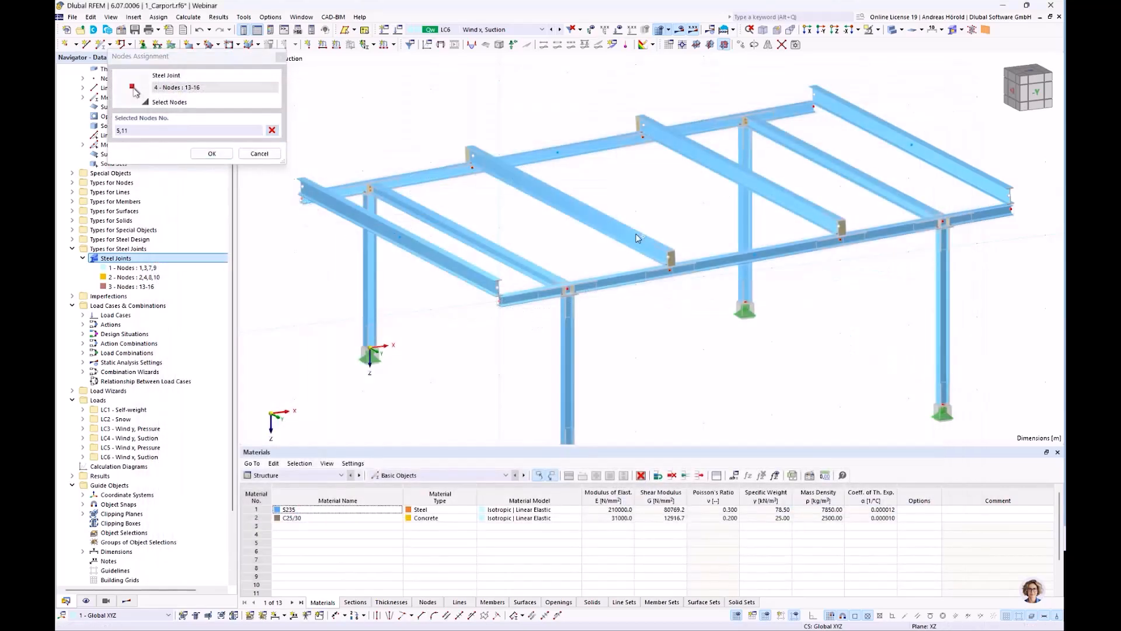
click(813, 107)
click(210, 153)
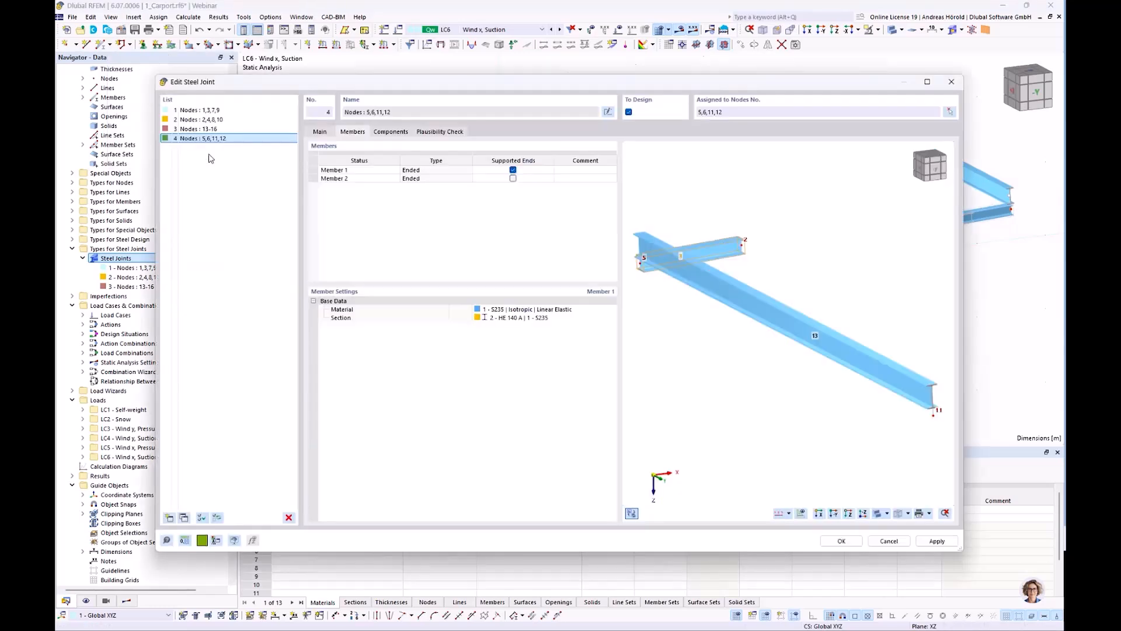
Step: Review the copied joint's components and plausibility check, and examine the bolt position relative to the end of Member 1
click(386, 132)
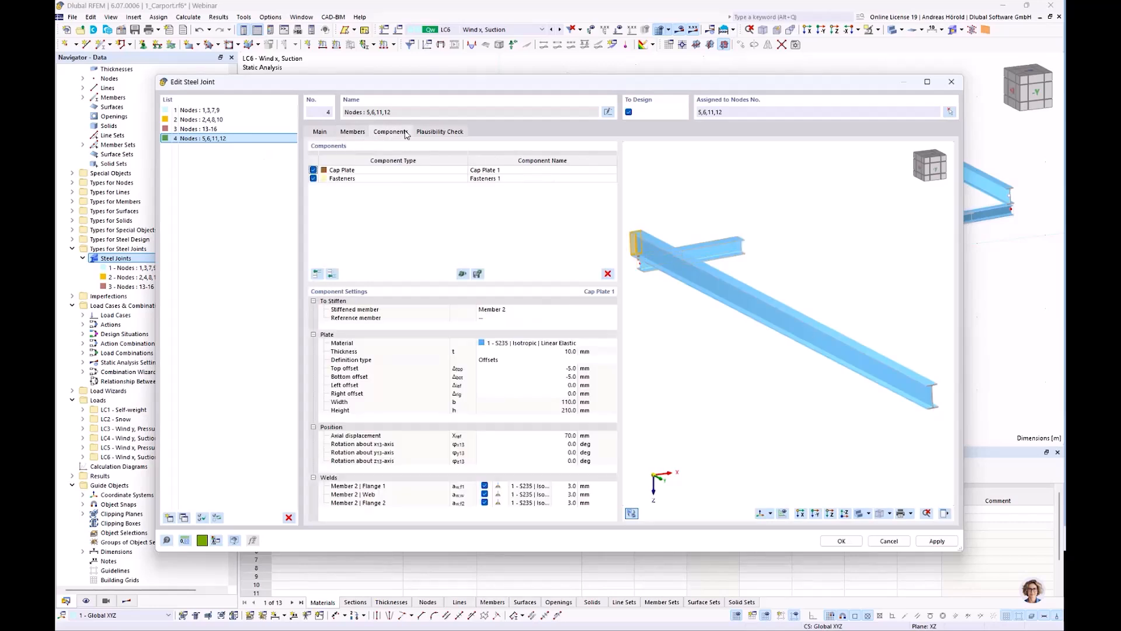
click(445, 132)
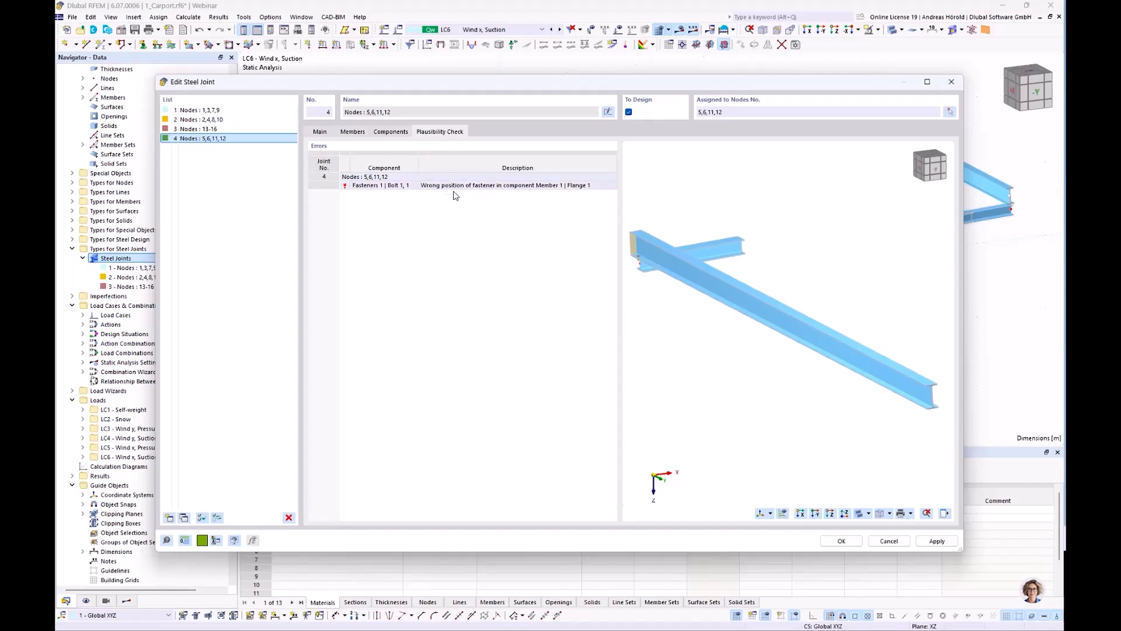
middle_drag(645, 308, 794, 308)
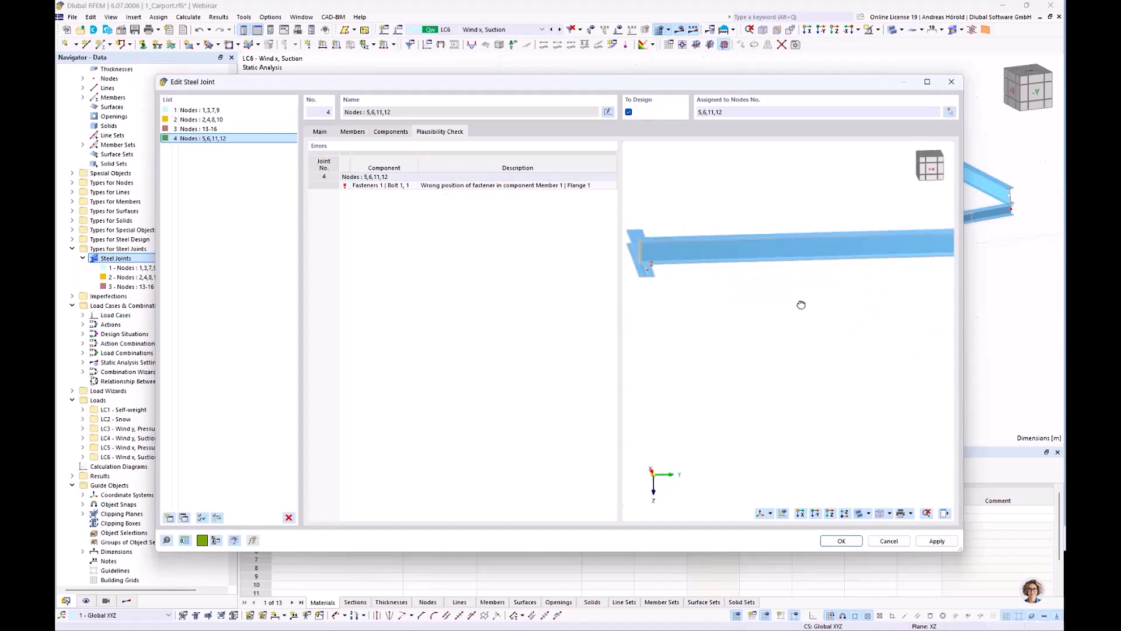
scroll(660, 275, up, 3)
middle_drag(660, 275, 834, 293)
scroll(761, 281, up, 5)
scroll(762, 281, down, 4)
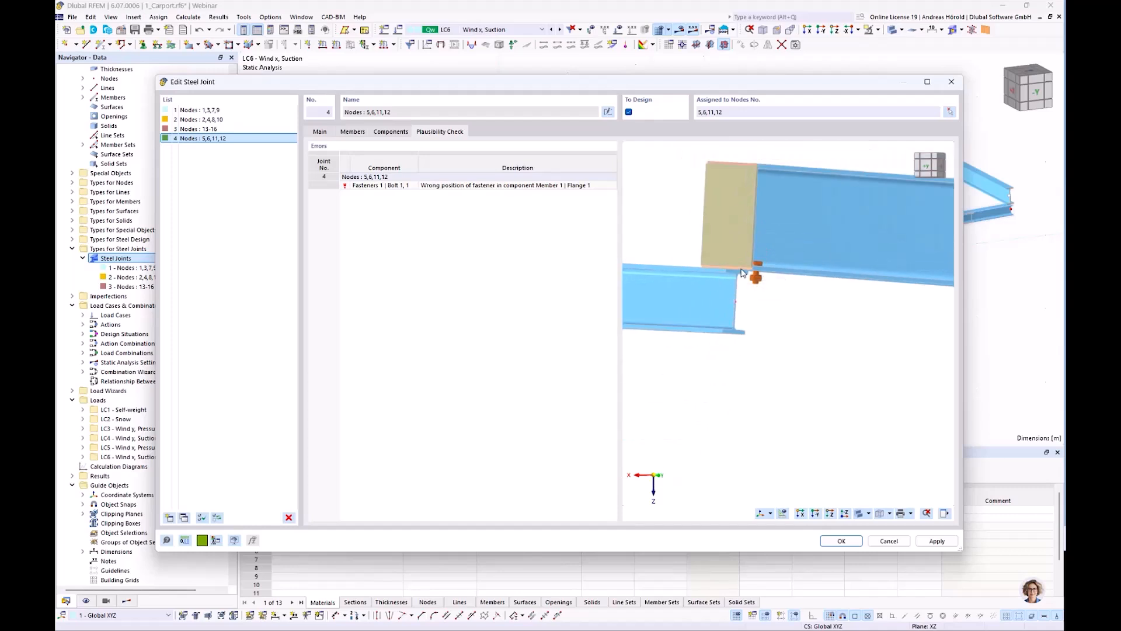
scroll(756, 283, down, 5)
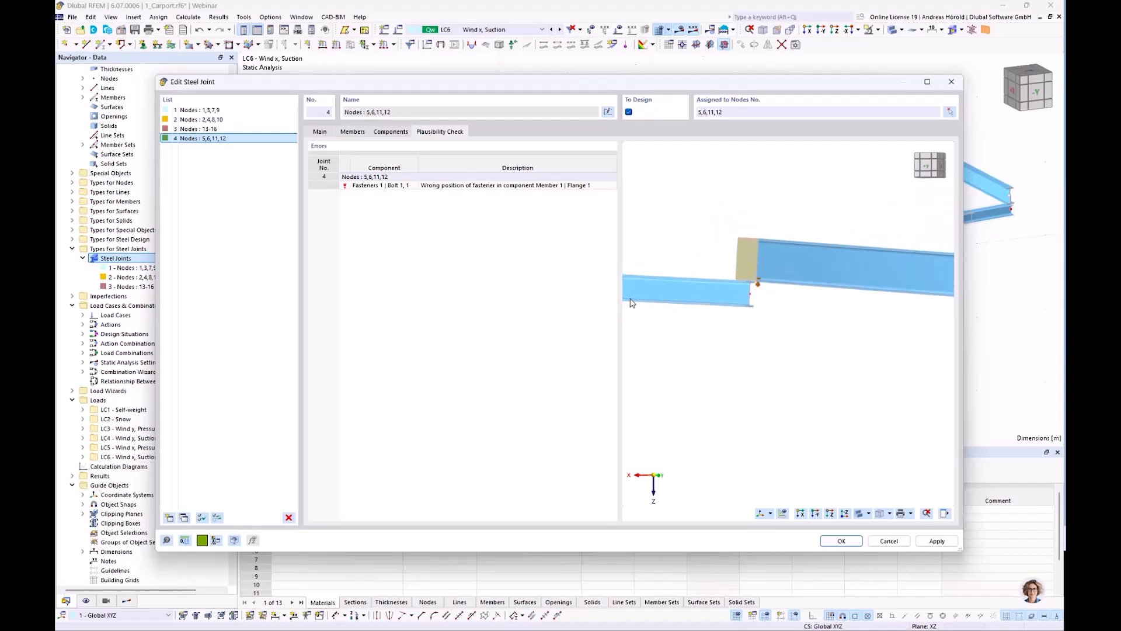
middle_drag(718, 304, 771, 332)
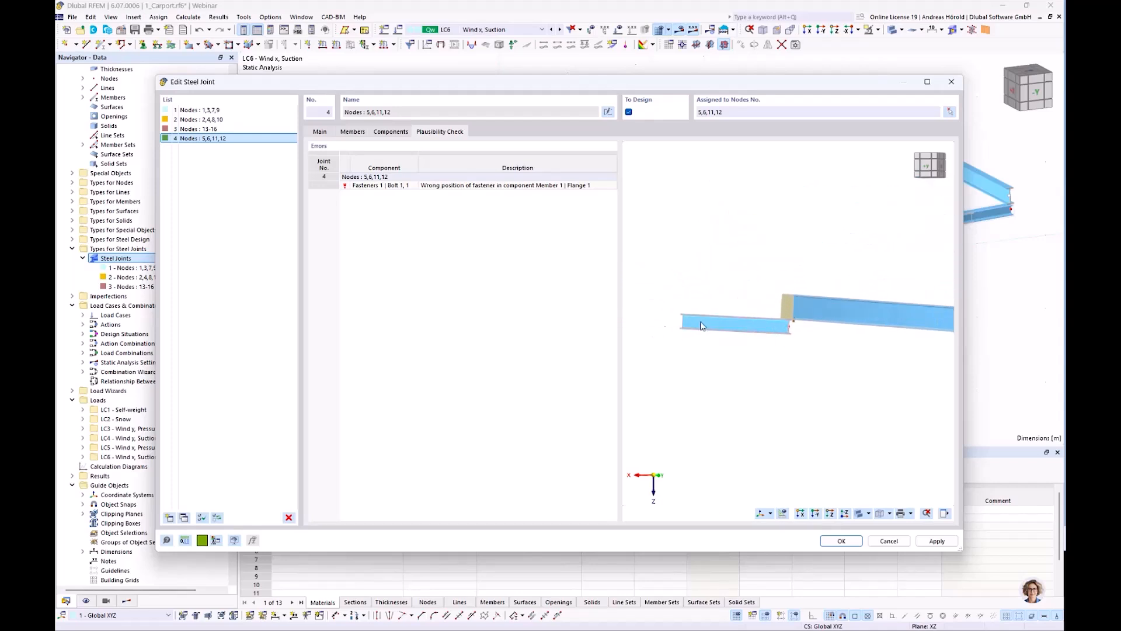
scroll(739, 325, up, 3)
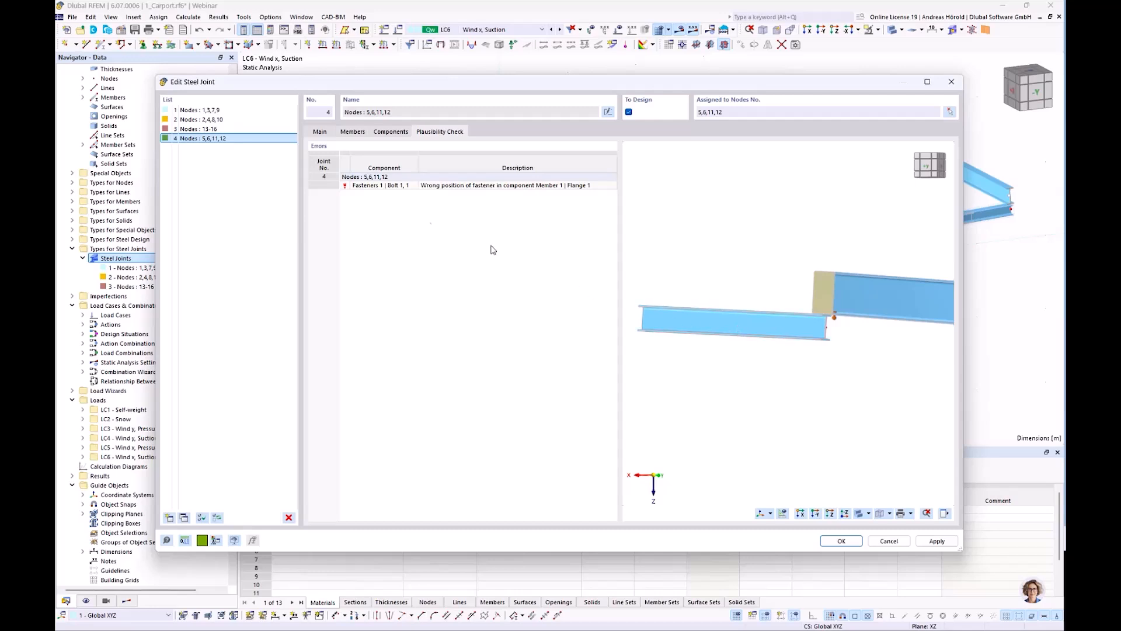
Step: Add a Member Cut component to the joint of nodes 5, 6, 11 and 12
click(389, 132)
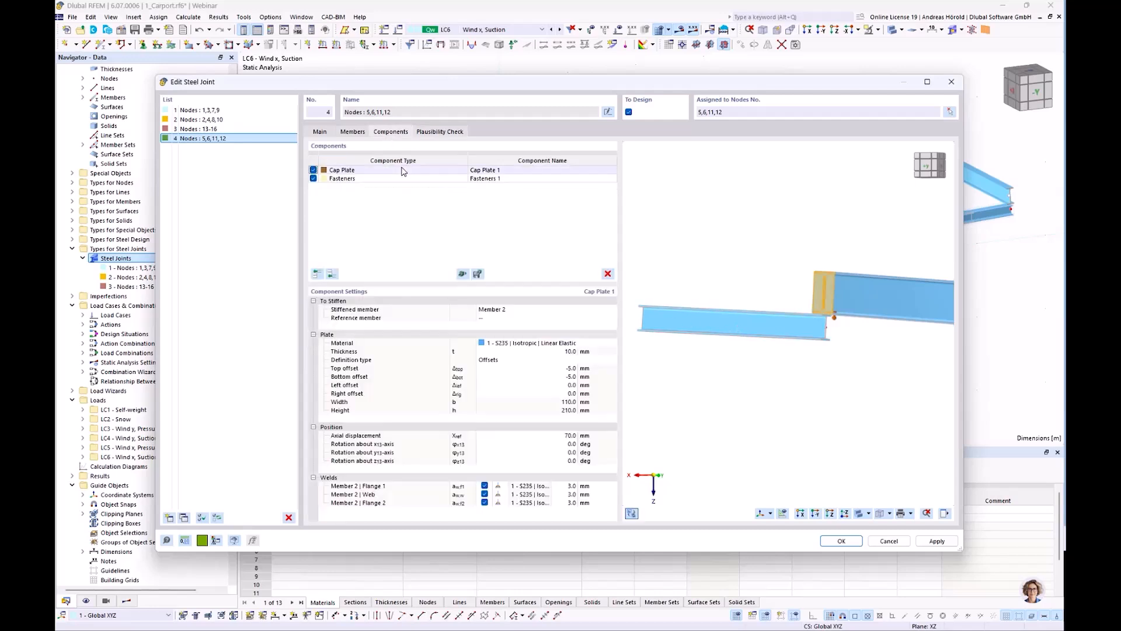
click(331, 274)
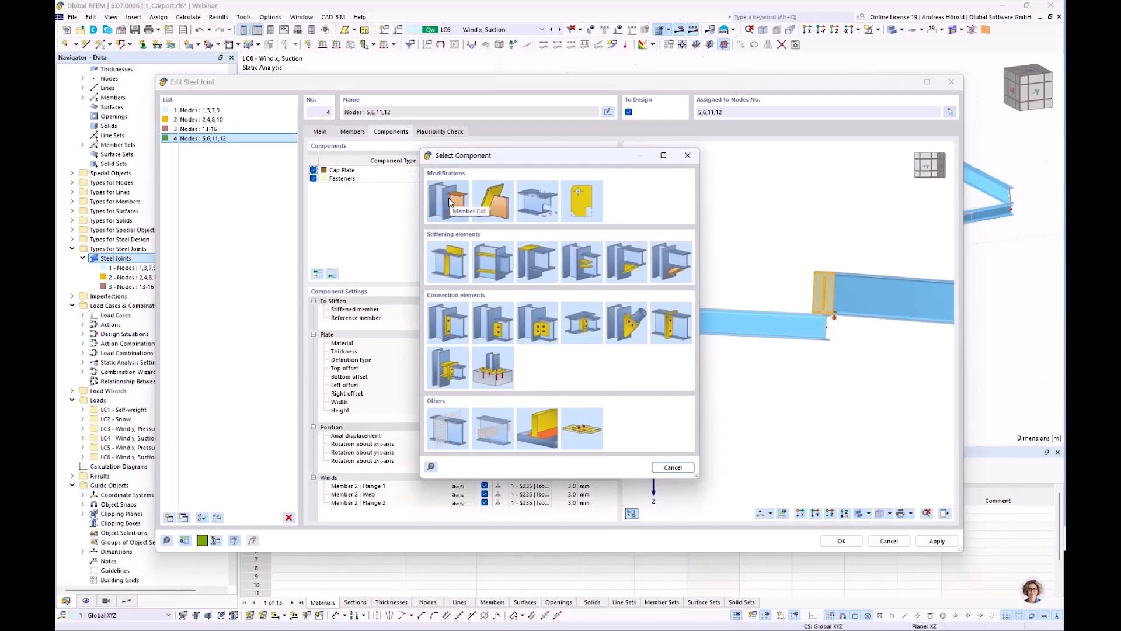
click(448, 197)
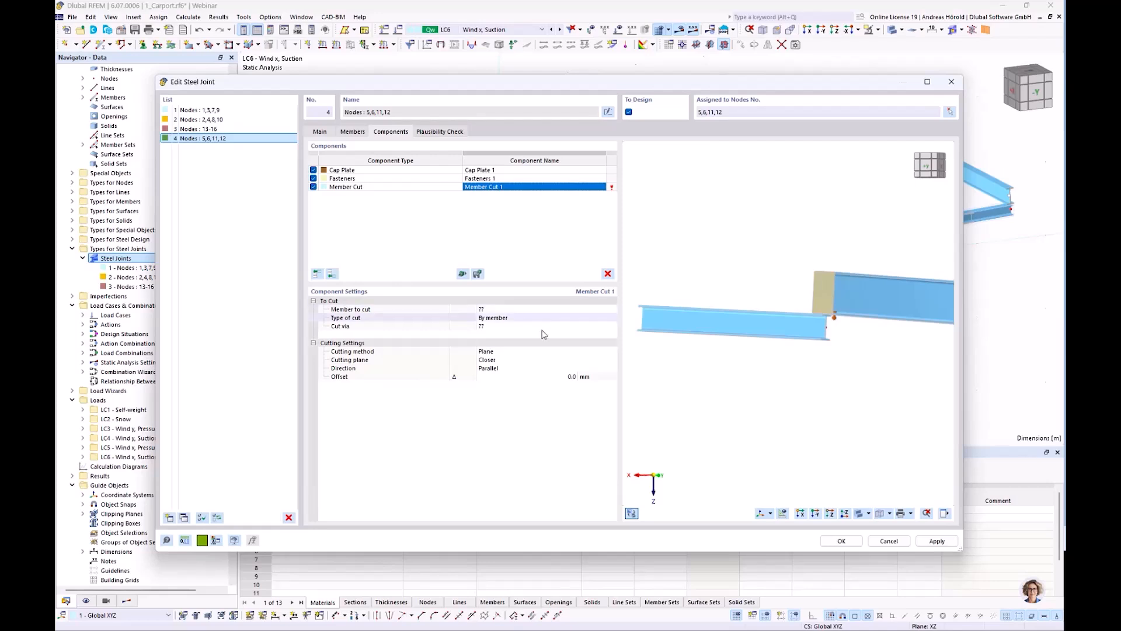
Step: Set Member 1 as the member to cut by Member 2 in the member cut component
scroll(854, 312, up, 5)
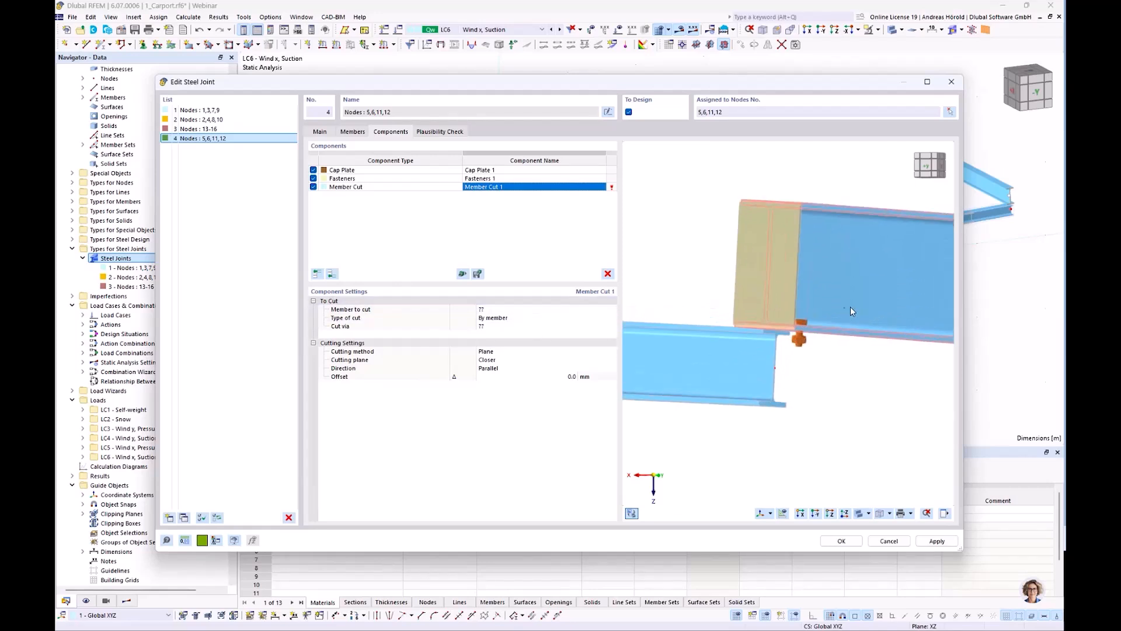
ctrl+middle_drag(751, 358, 792, 386)
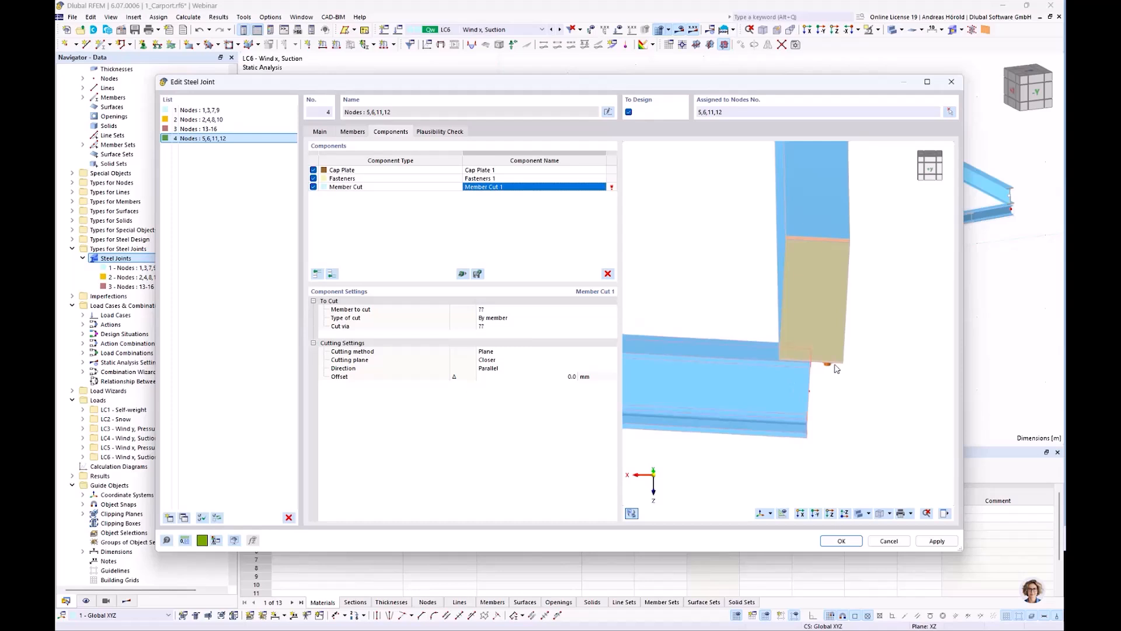
scroll(812, 374, up, 3)
scroll(813, 374, up, 1)
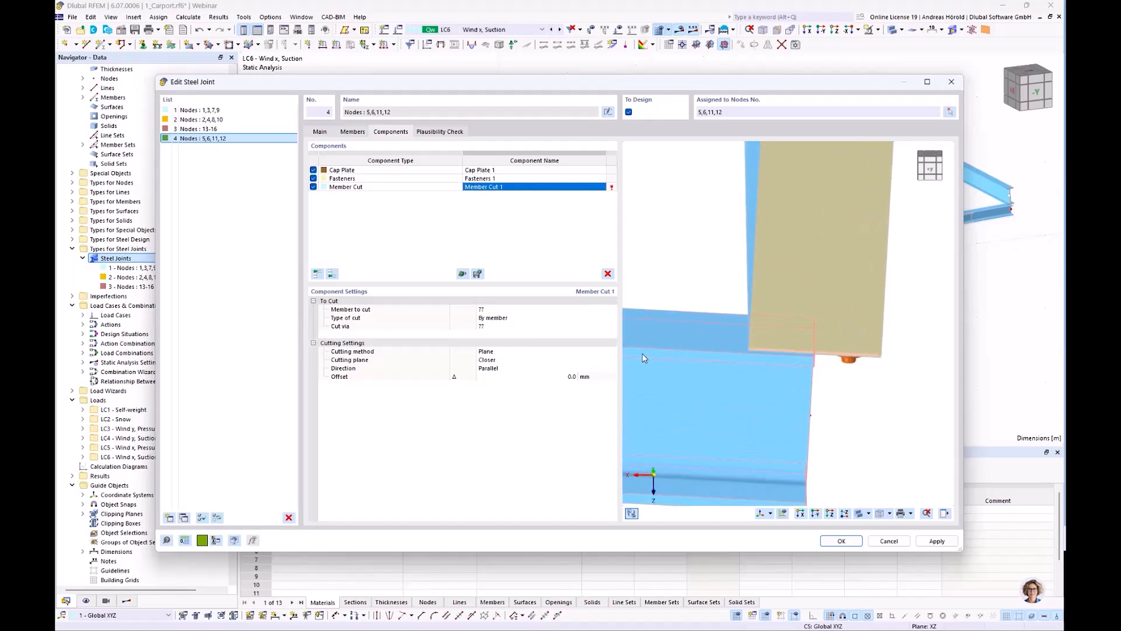
click(511, 310)
click(511, 310)
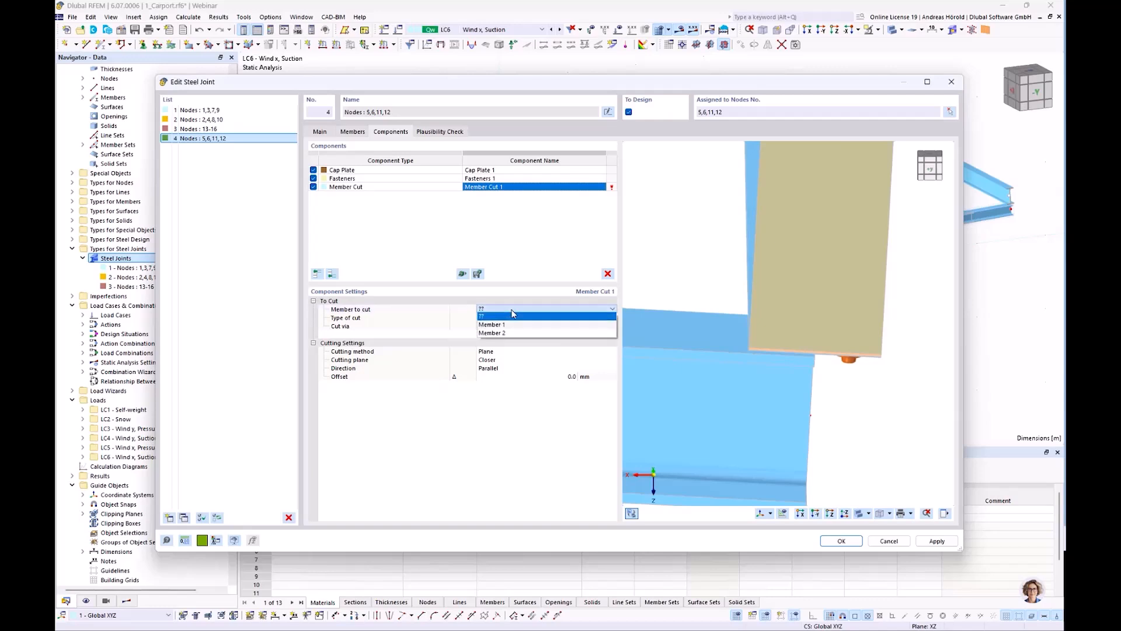
click(515, 321)
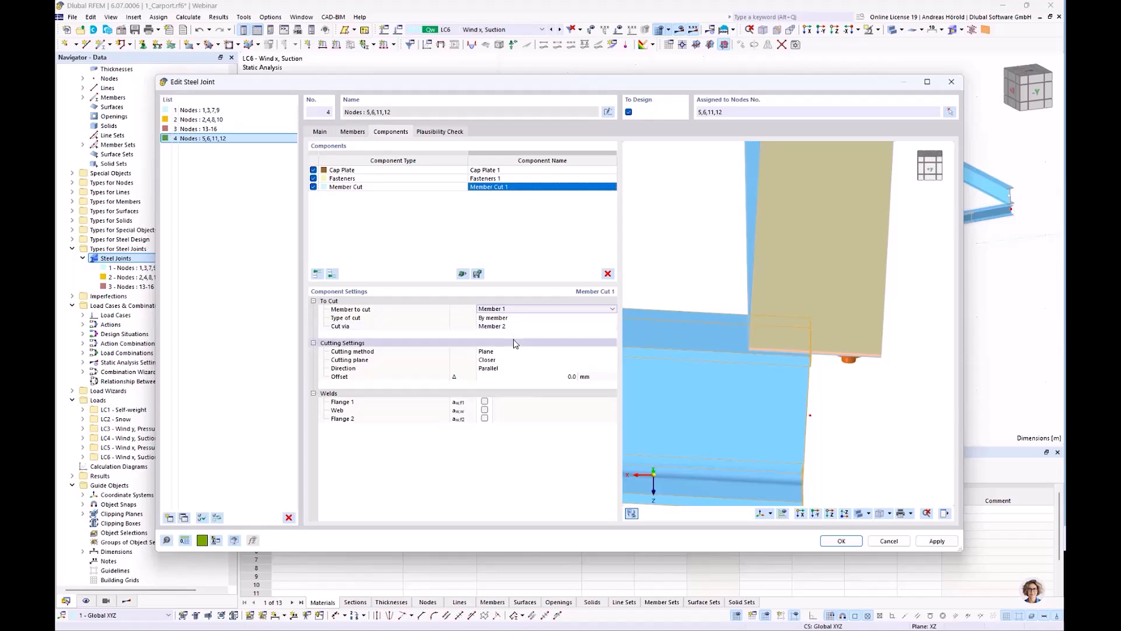
click(521, 335)
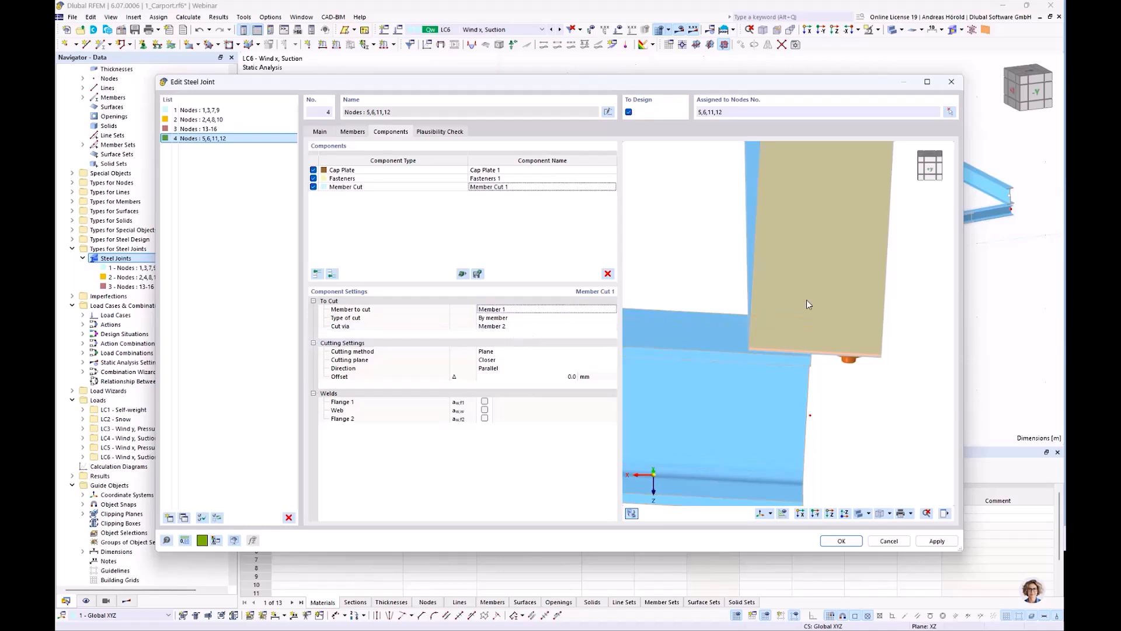
Step: Set the member cut's cutting plane to Farther, and accept the joint of nodes 5, 6, 11 and 12 after checking its plausibility
scroll(797, 336, down, 5)
ctrl+middle_drag(764, 415, 836, 431)
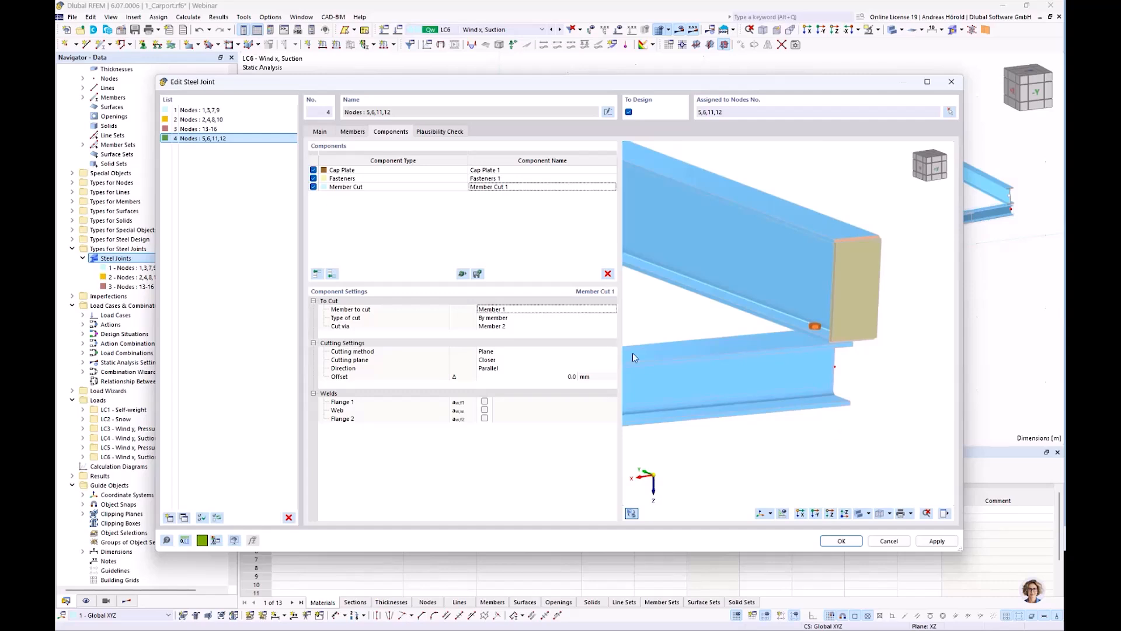
click(504, 362)
click(505, 362)
click(507, 375)
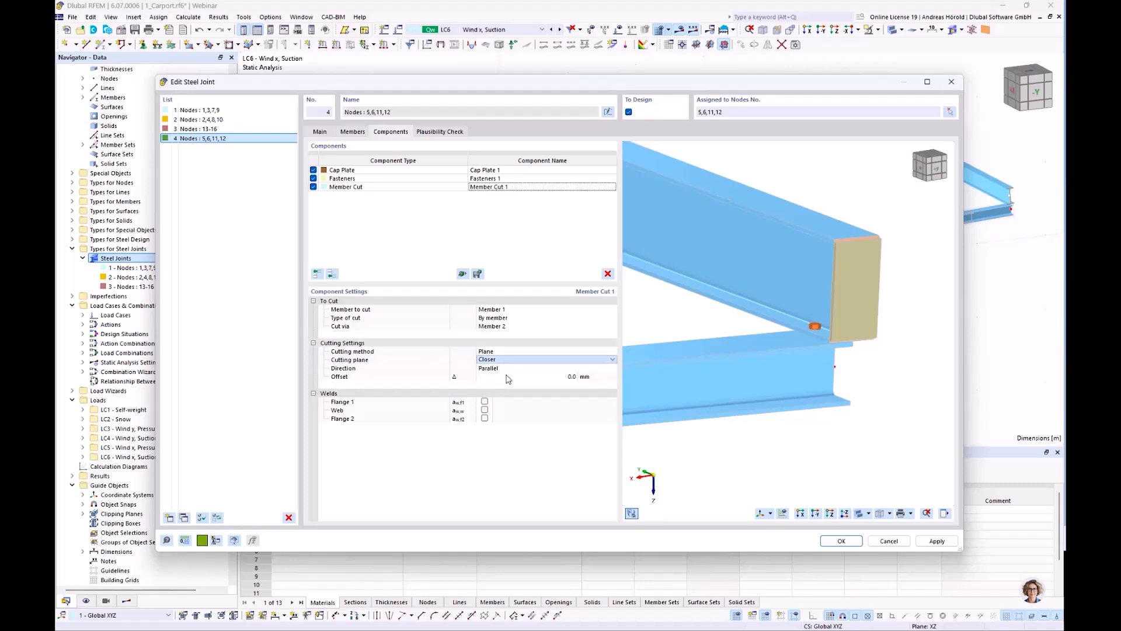
middle_drag(841, 431, 814, 420)
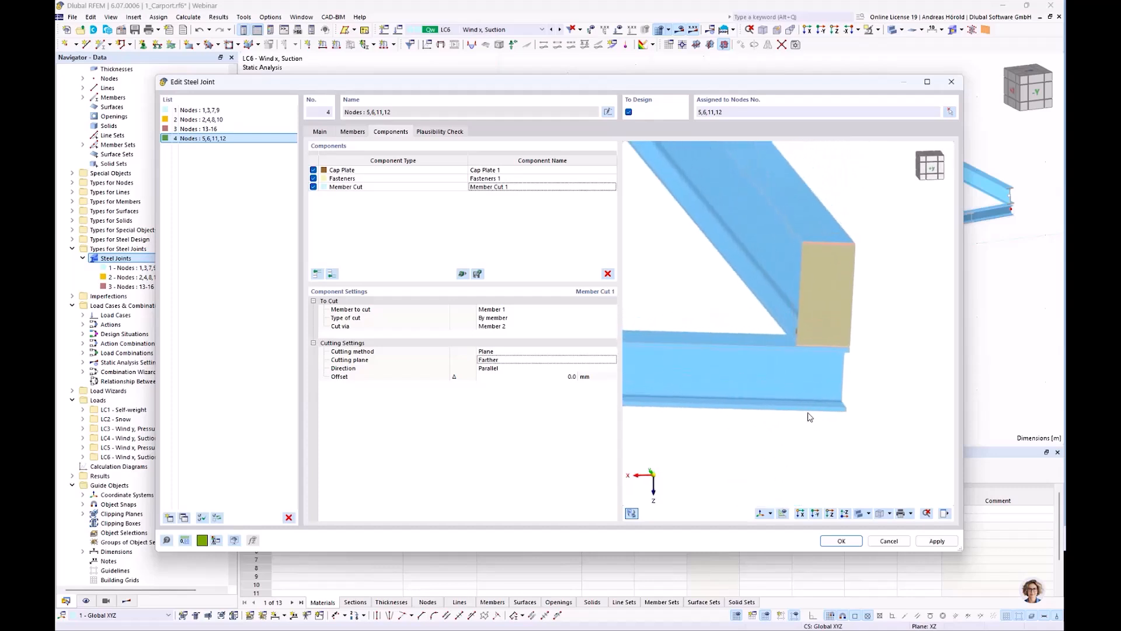
click(440, 132)
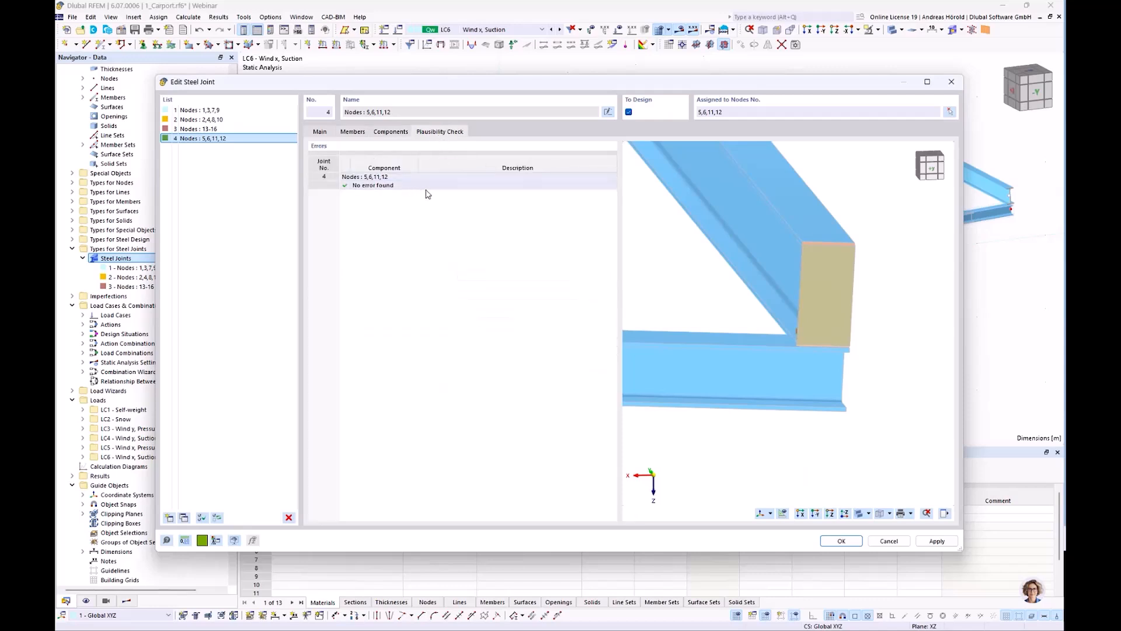
click(834, 540)
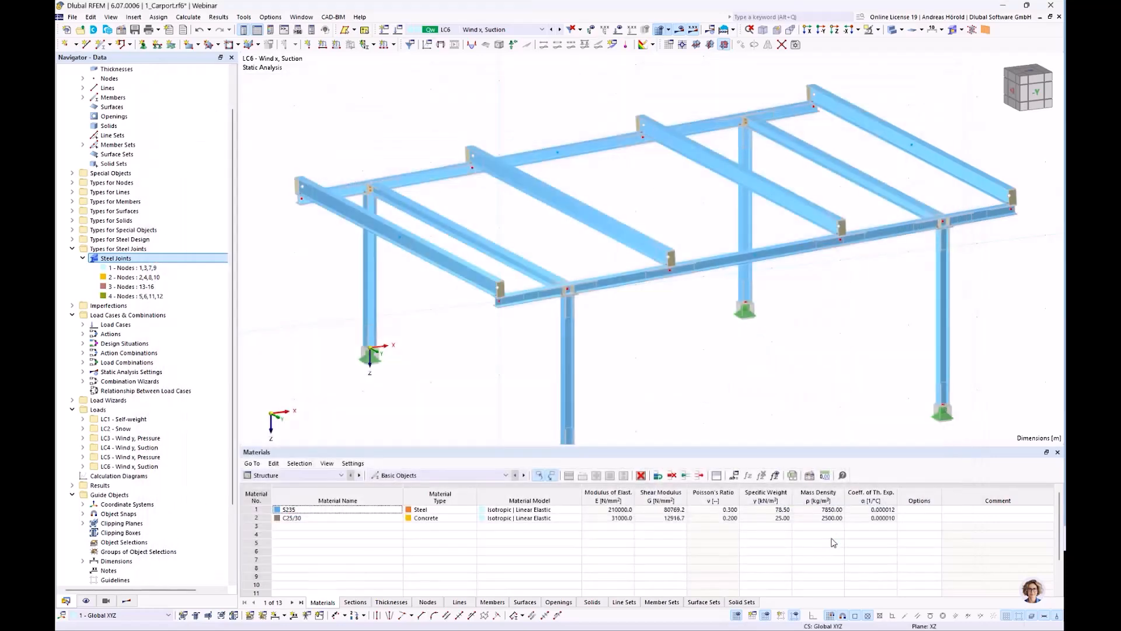
scroll(655, 351, down, 2)
scroll(634, 321, down, 1)
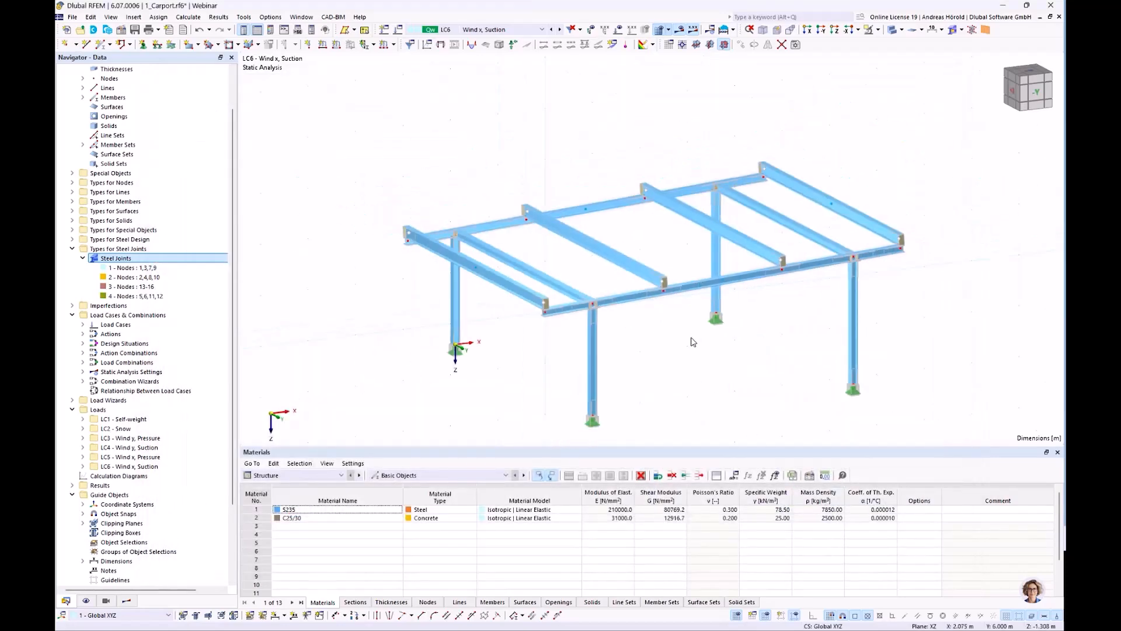
scroll(693, 341, up, 4)
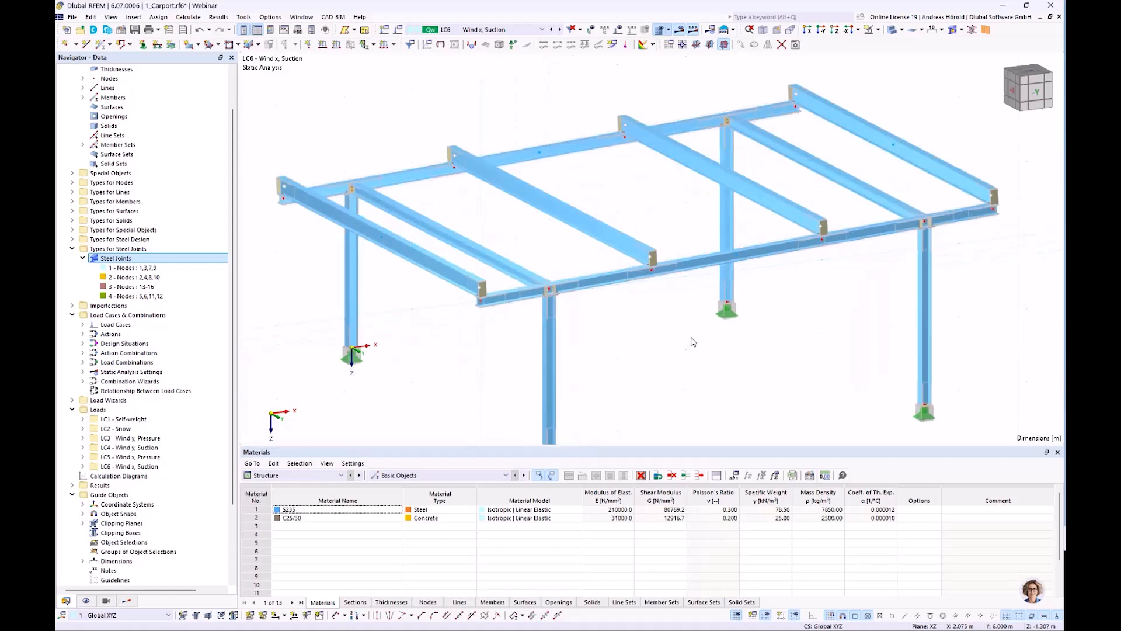
middle_drag(670, 353, 684, 357)
scroll(682, 361, down, 3)
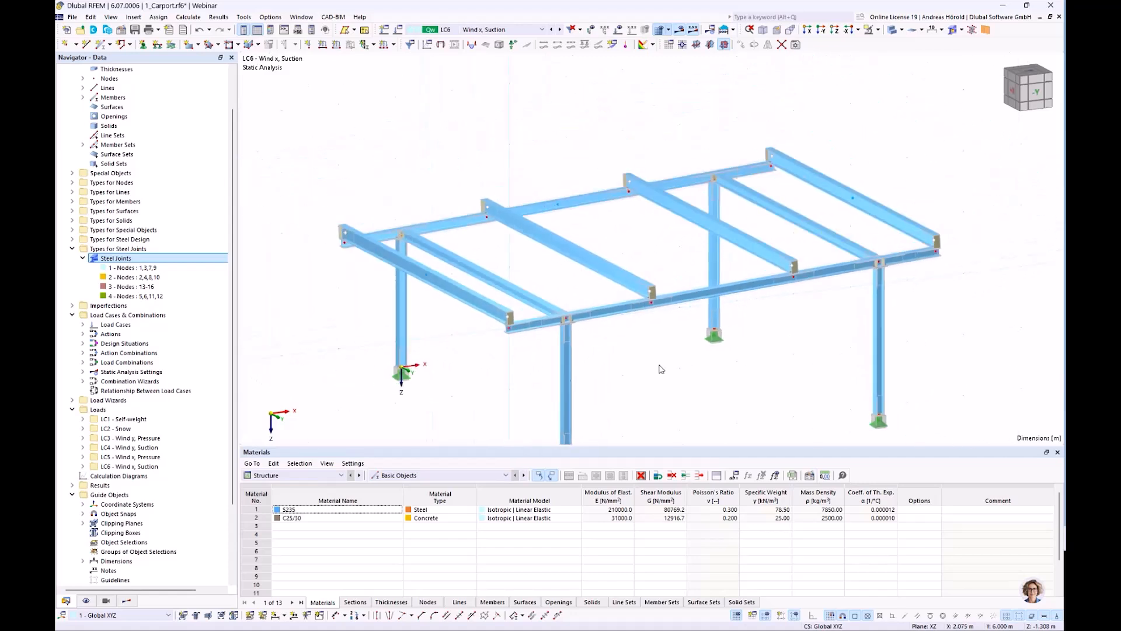
Step: Review which add-ons the design situations DS1, DS2 and DS3 are activated for, leaving the load cases and combinations unchanged
right_click(126, 318)
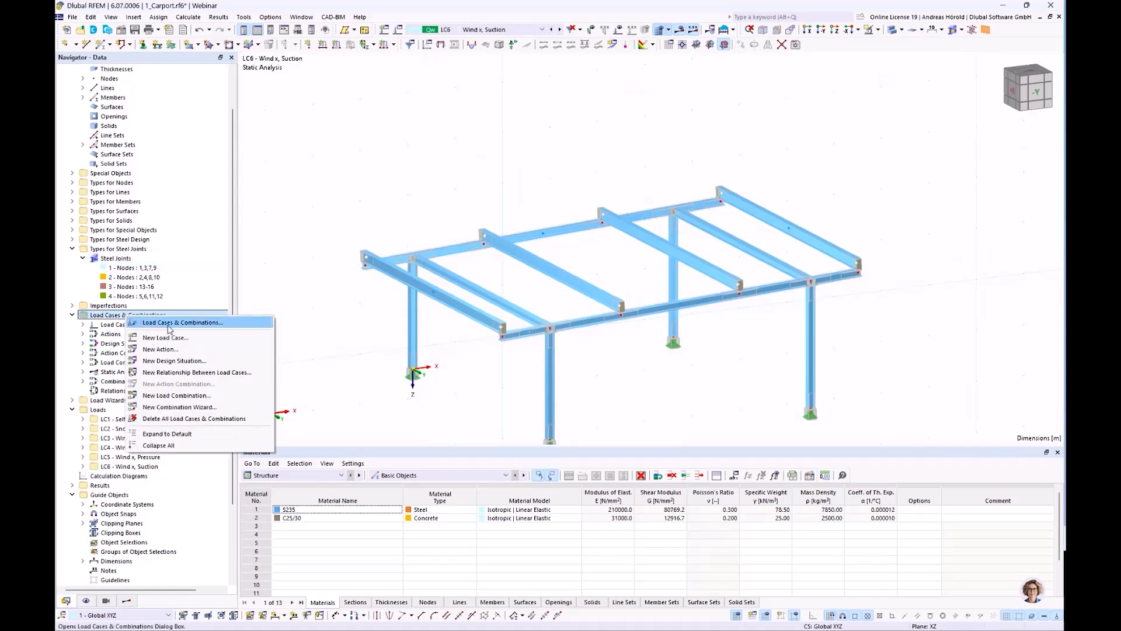
click(178, 323)
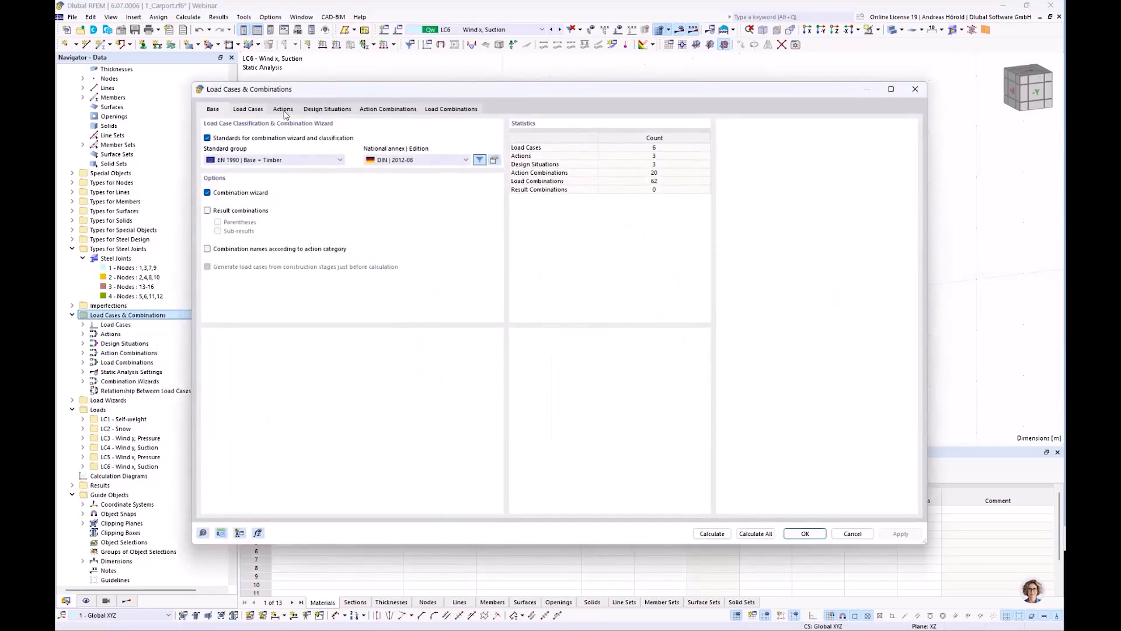
click(326, 113)
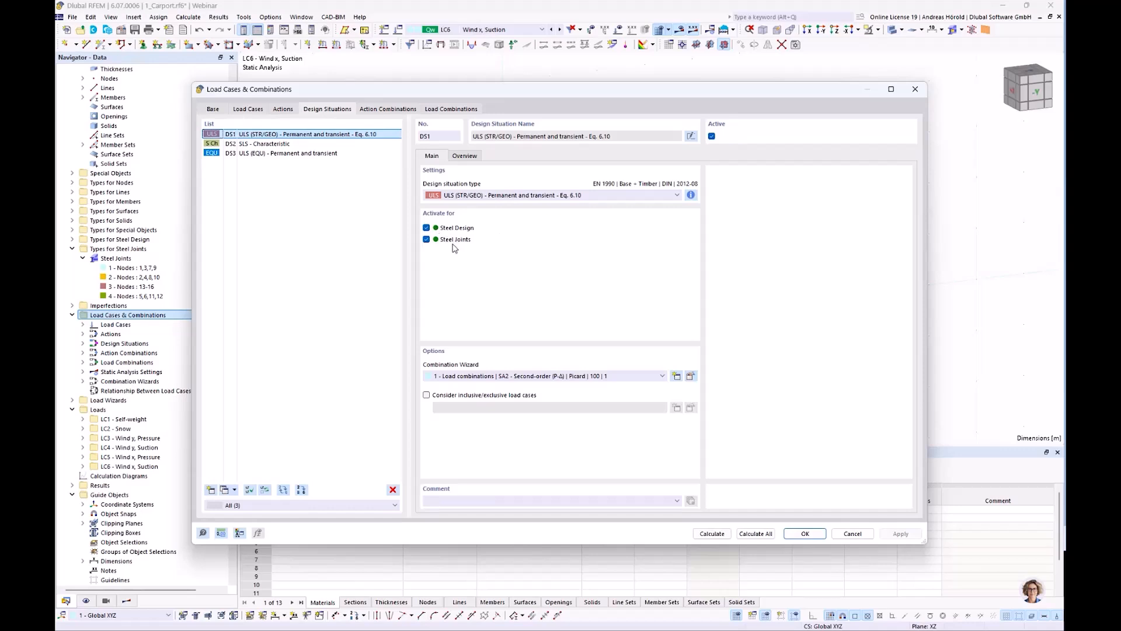
click(286, 146)
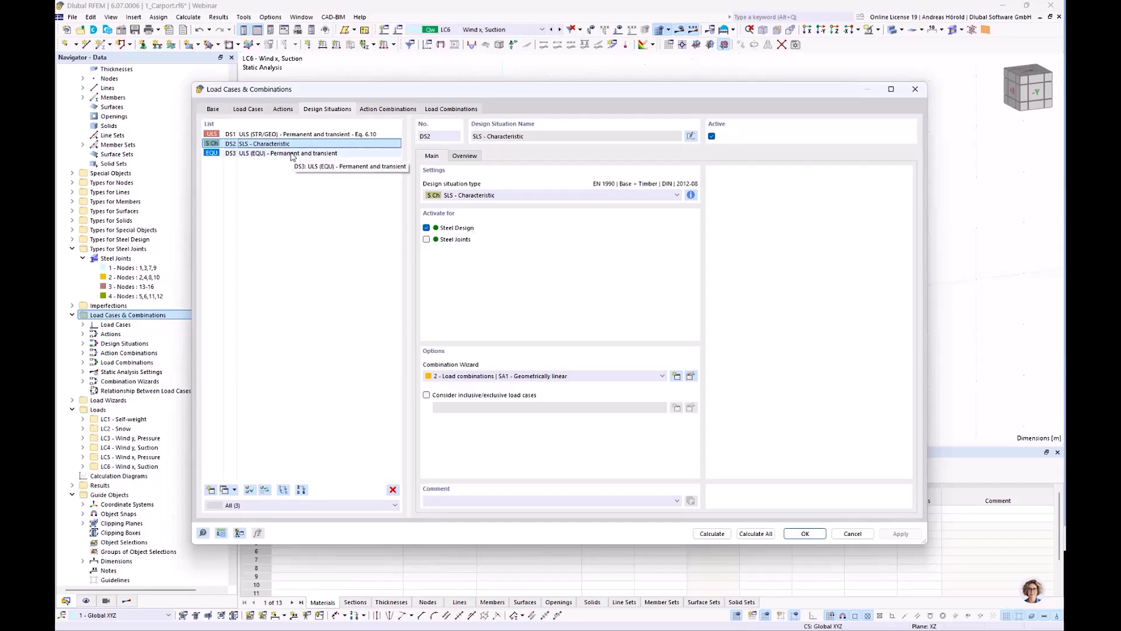
click(292, 154)
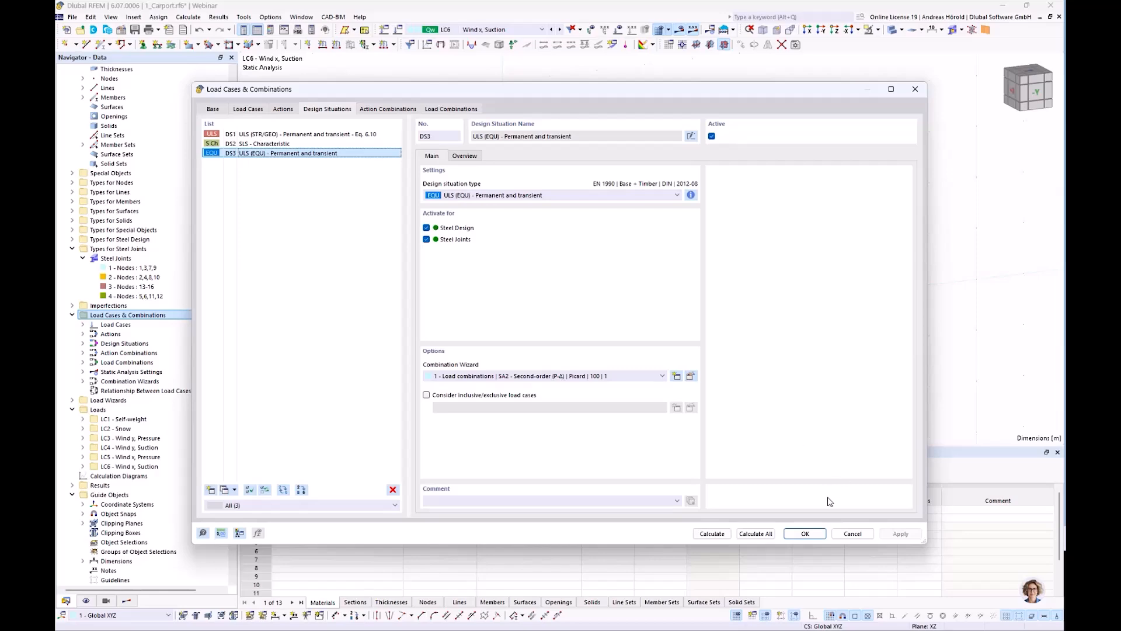
click(852, 533)
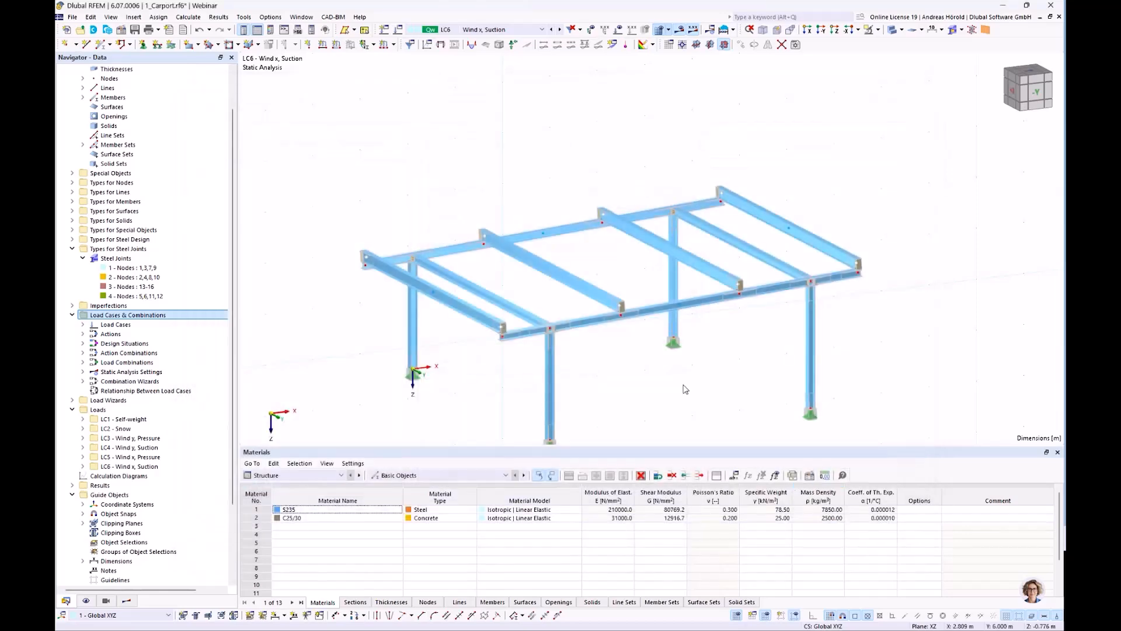
Step: Switch to the already opened model 2_Carport_Joints_ready.rf6
scroll(685, 385, up, 4)
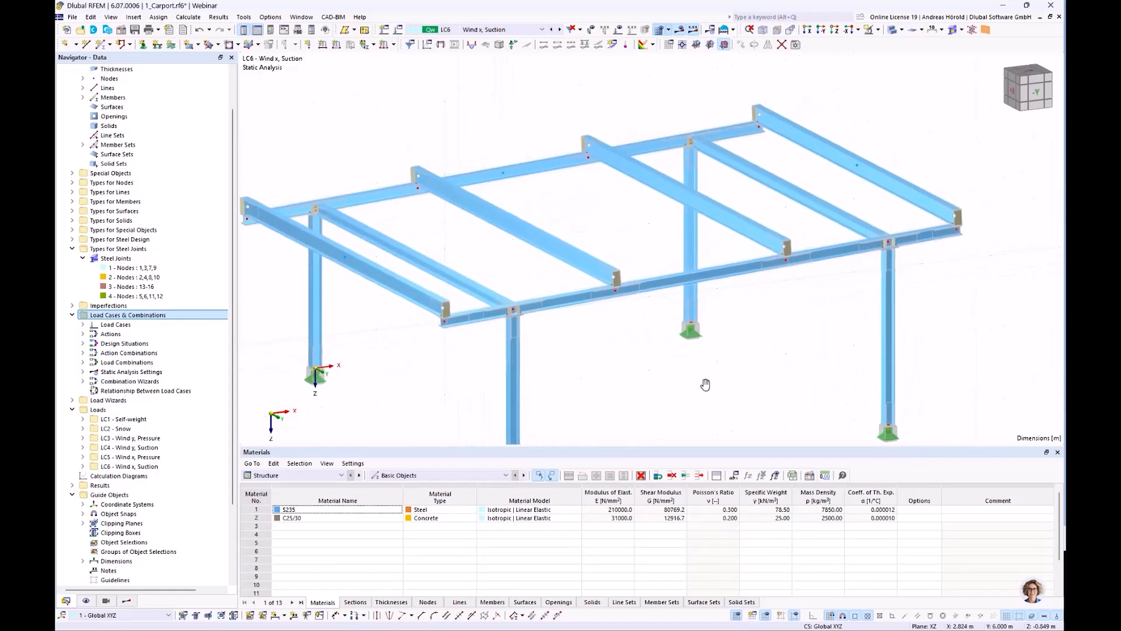
scroll(751, 393, down, 1)
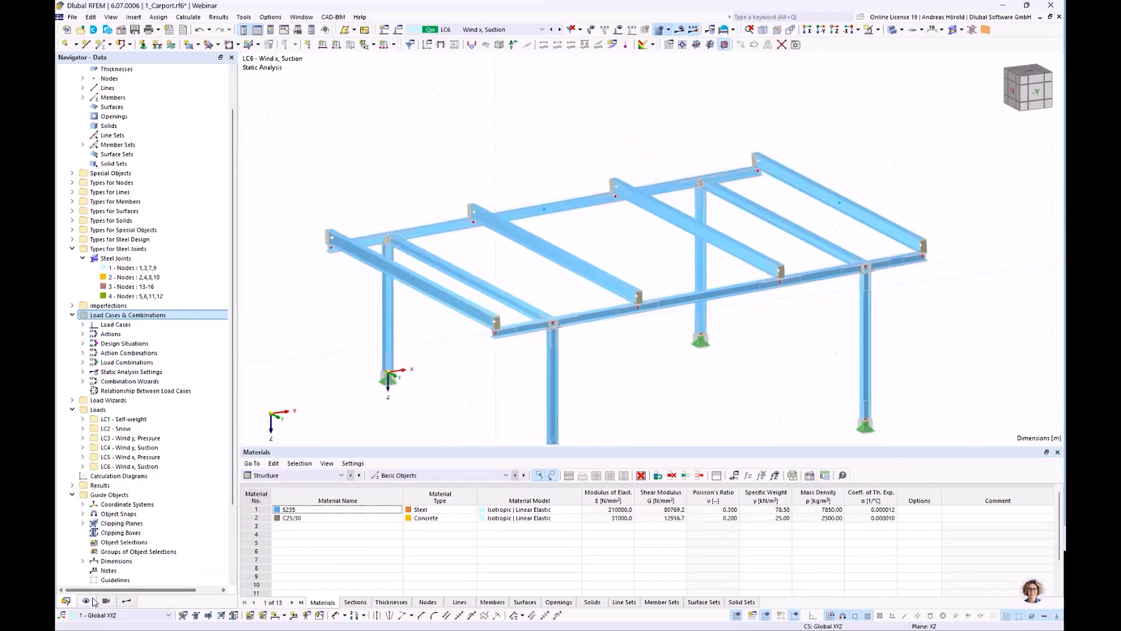
scroll(117, 432, up, 3)
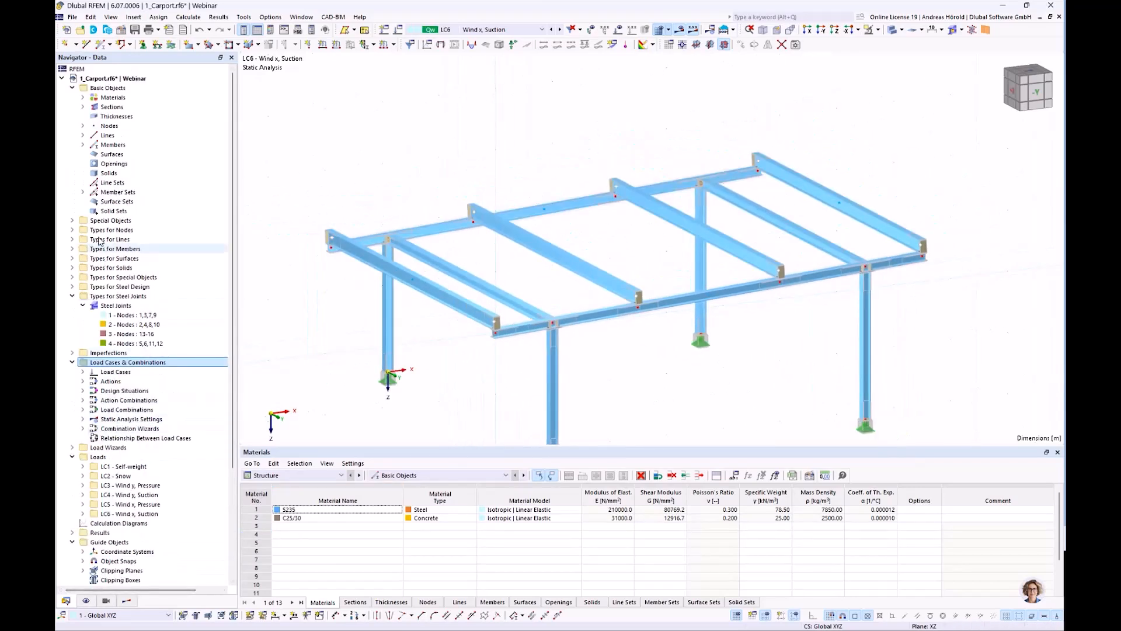
click(62, 78)
double_click(124, 89)
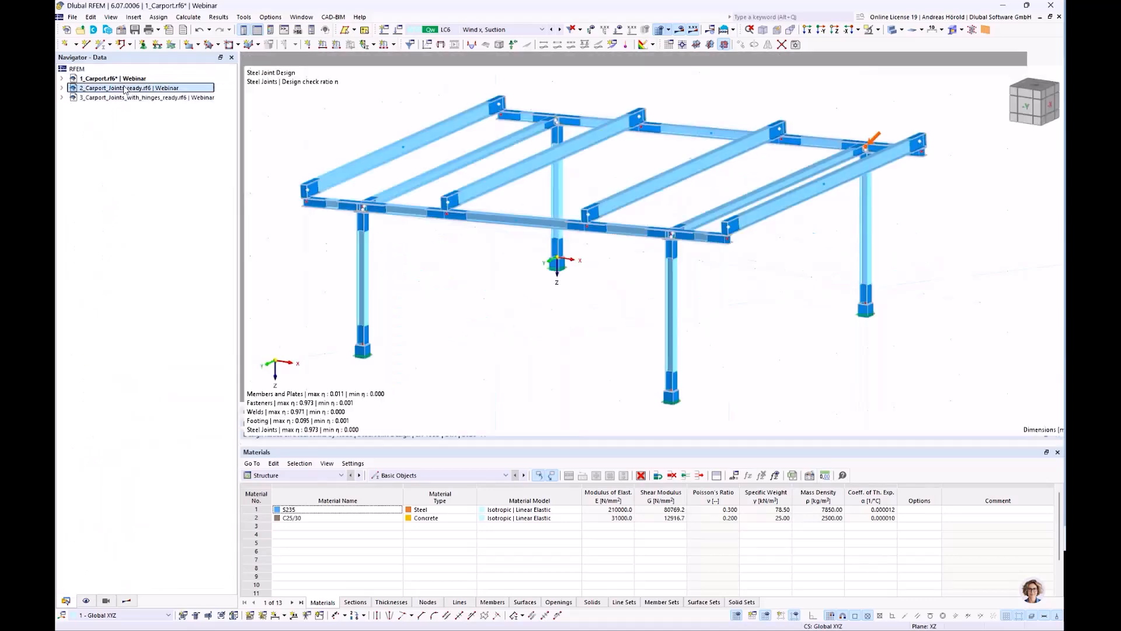
scroll(457, 274, down, 3)
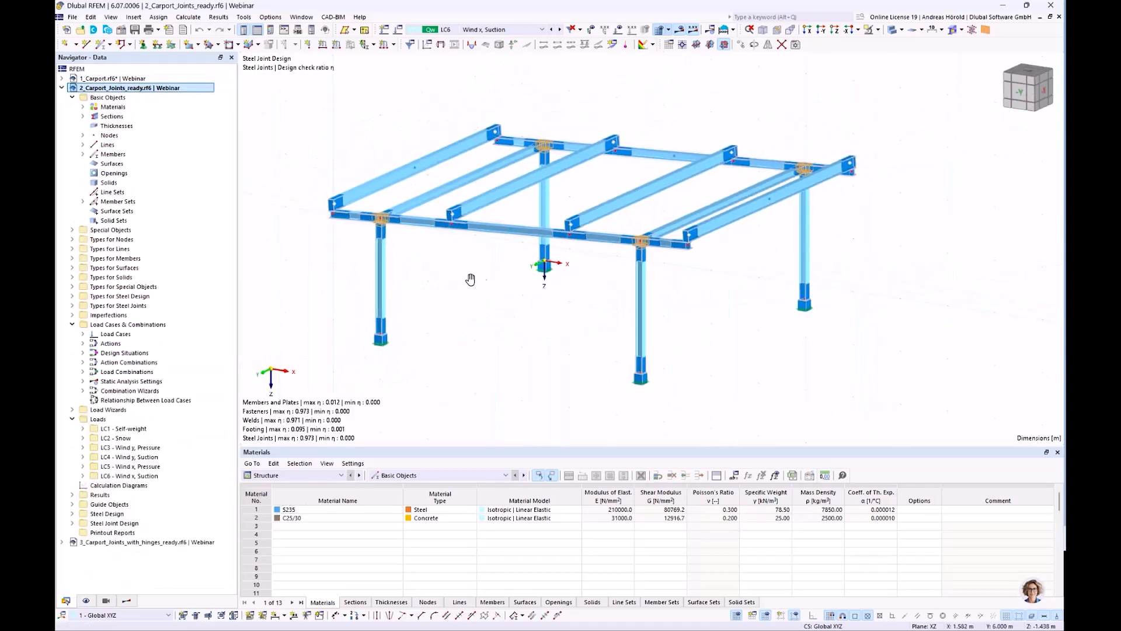
middle_drag(456, 270, 491, 292)
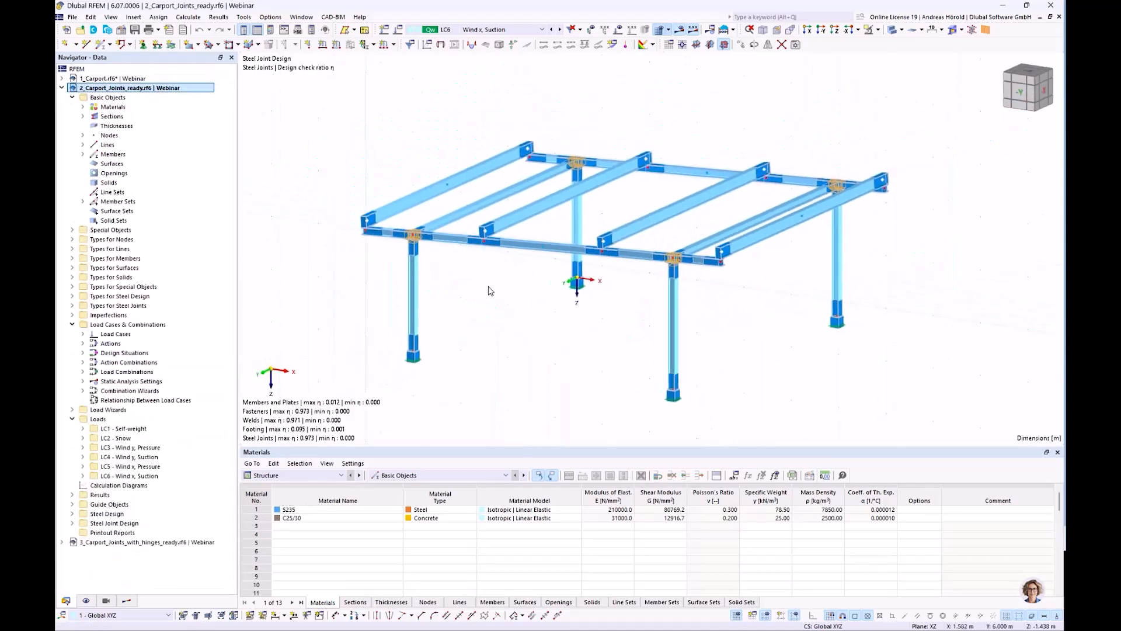
Step: Show the Steel Joint Design results as design ratios by joint and enlarge the table to fit all four joints
click(301, 477)
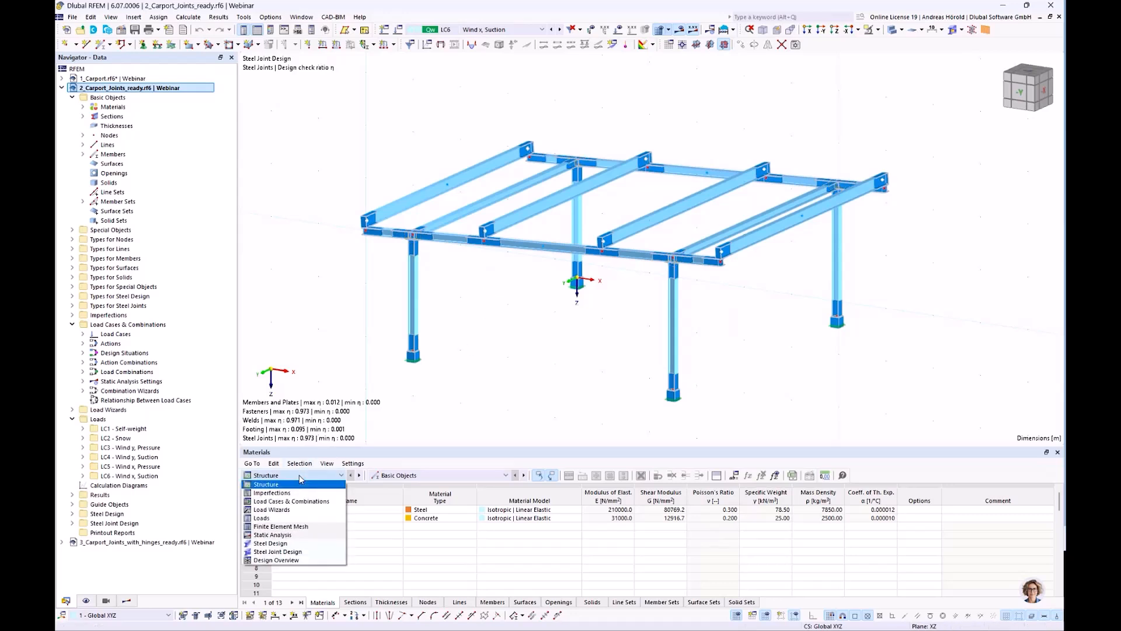
click(301, 553)
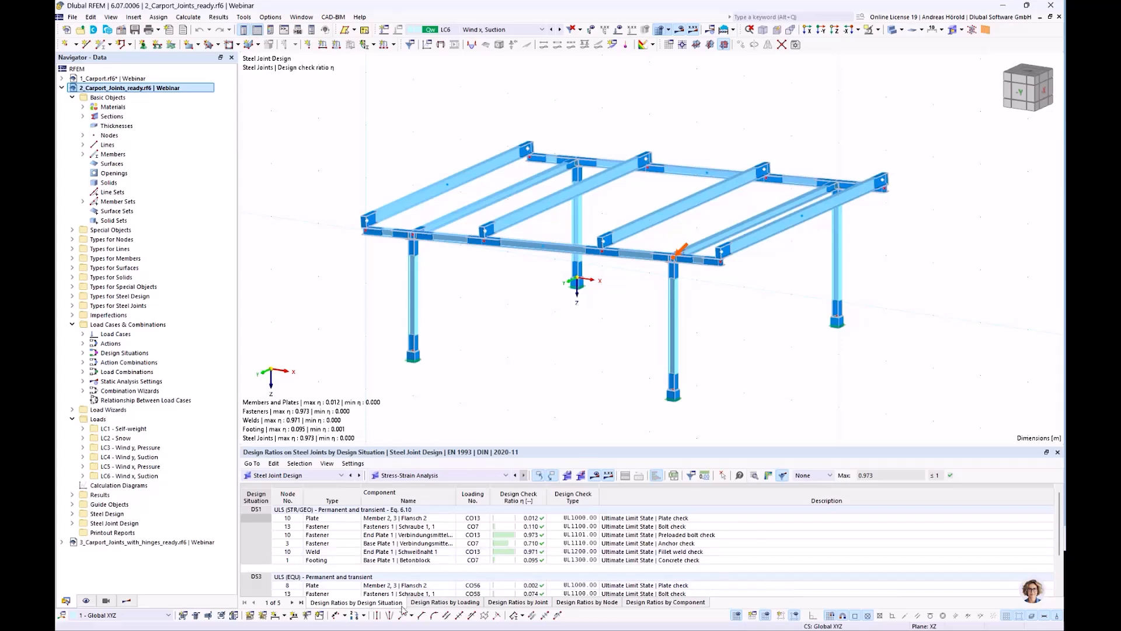
click(517, 603)
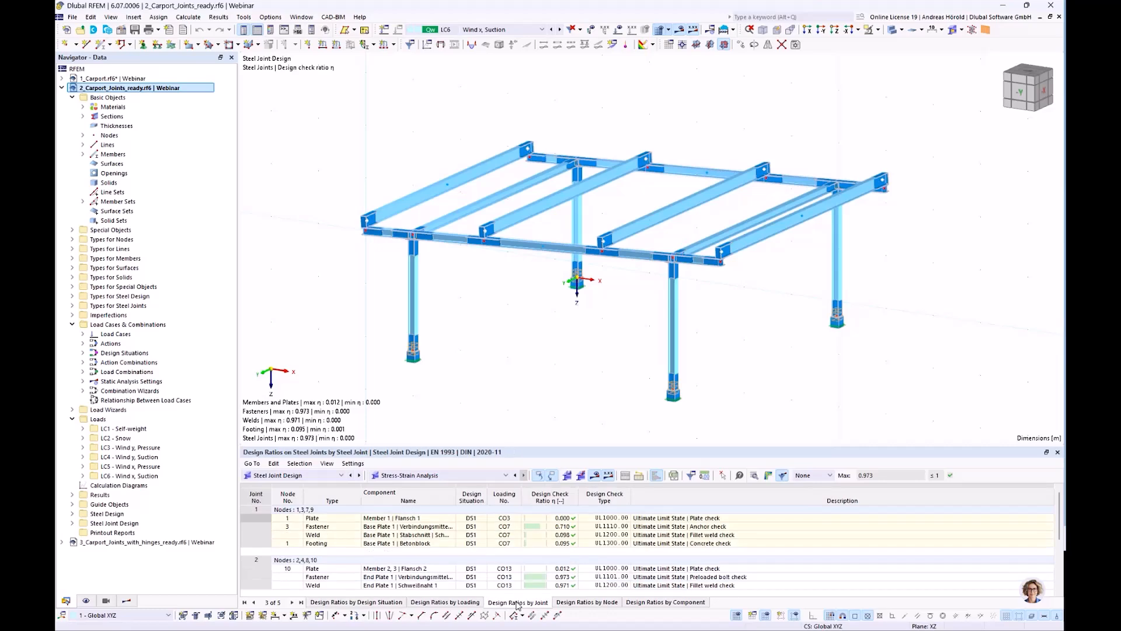
drag(578, 446, 573, 349)
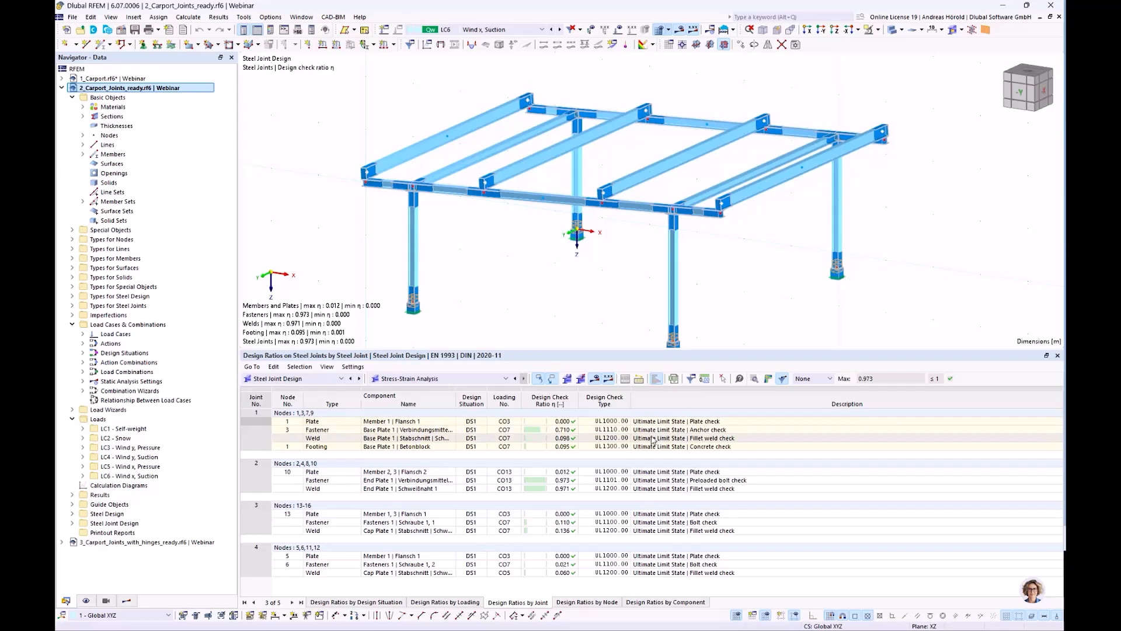
Step: Examine the anchor and concrete checks of joint 1 and the plate and preloaded bolt checks of joint 2
click(702, 432)
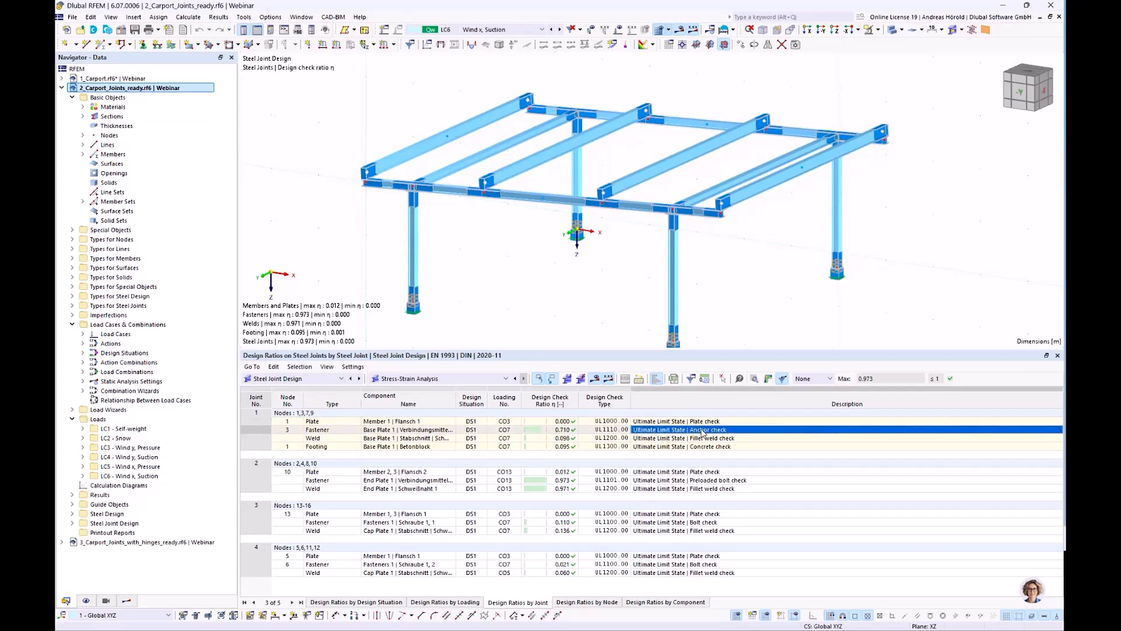
click(655, 448)
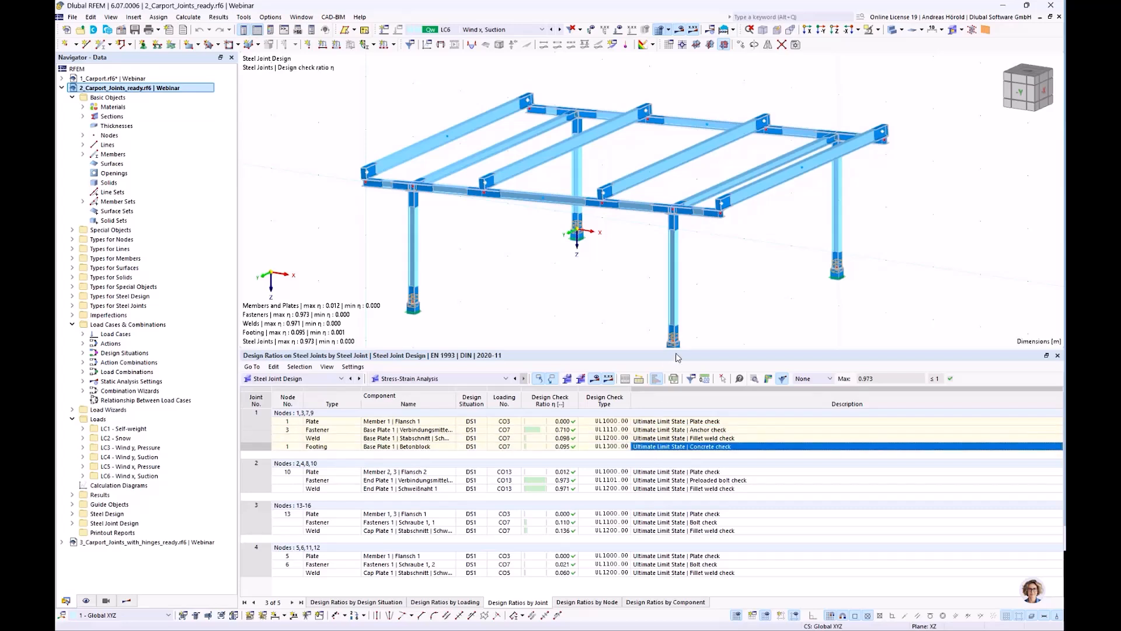
click(650, 471)
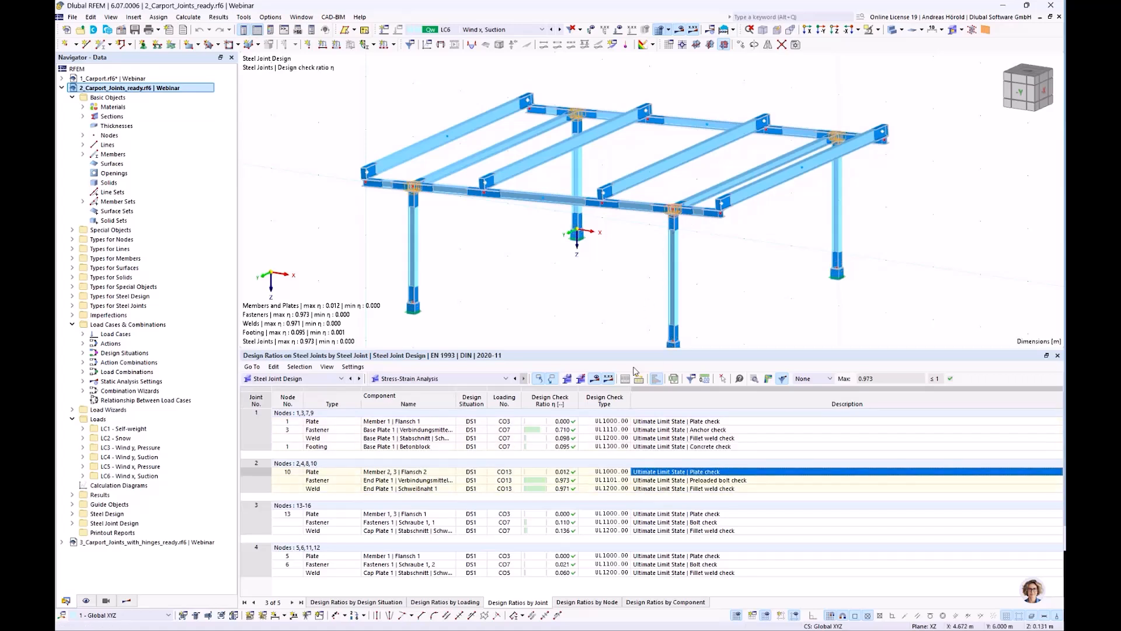
click(655, 481)
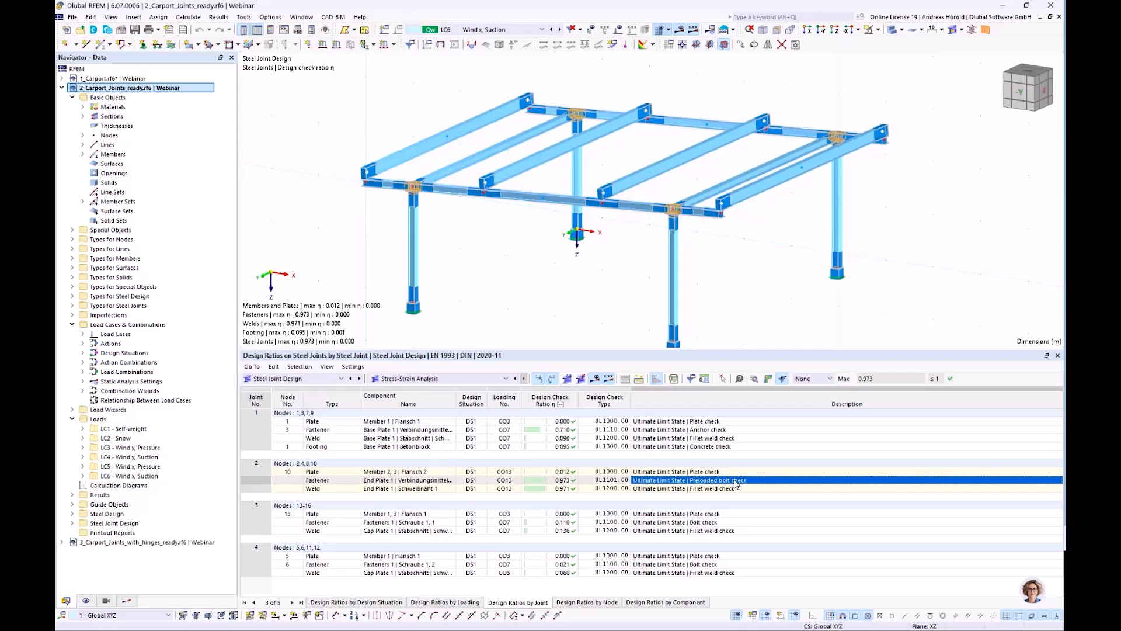
Step: Examine the design check details and print options for the fillet weld of joint 2, and close the details
click(652, 489)
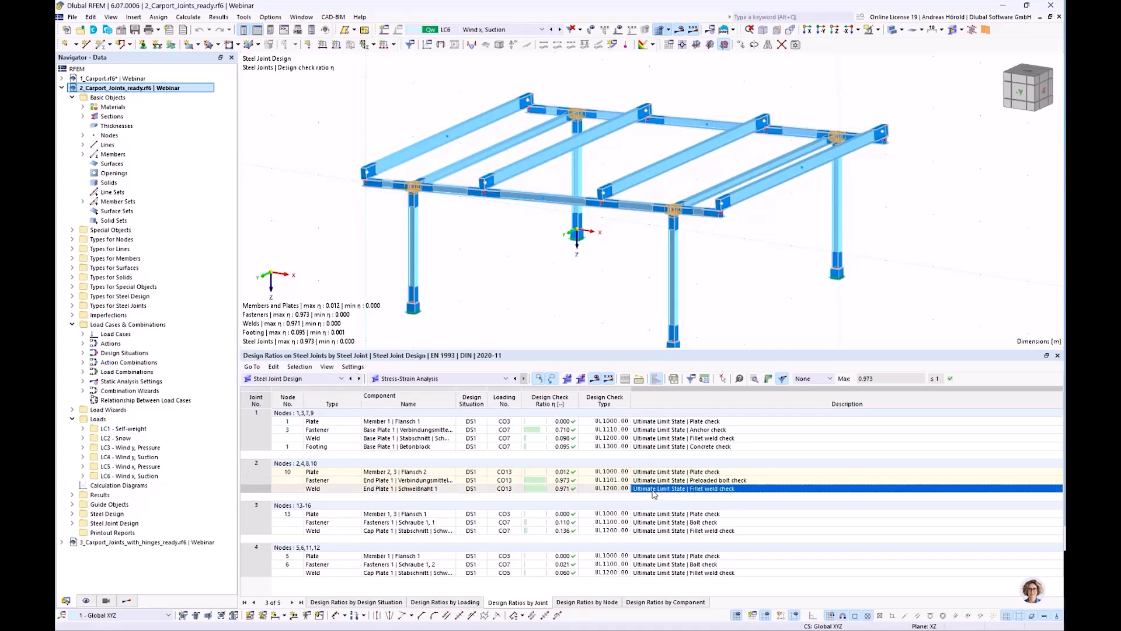
double_click(652, 489)
double_click(651, 489)
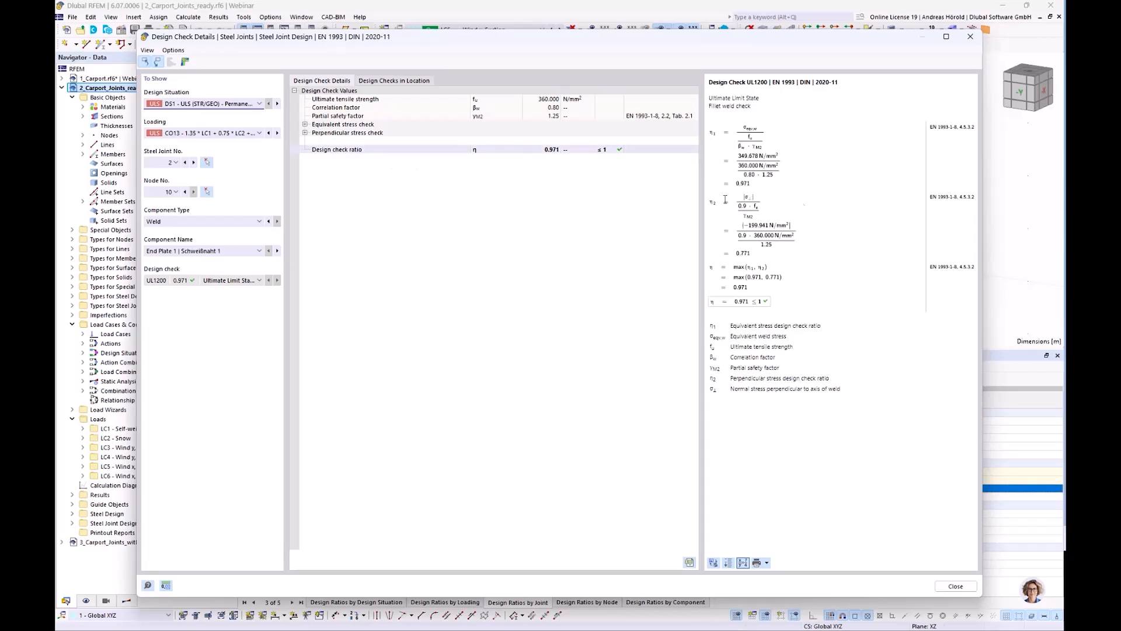
click(768, 563)
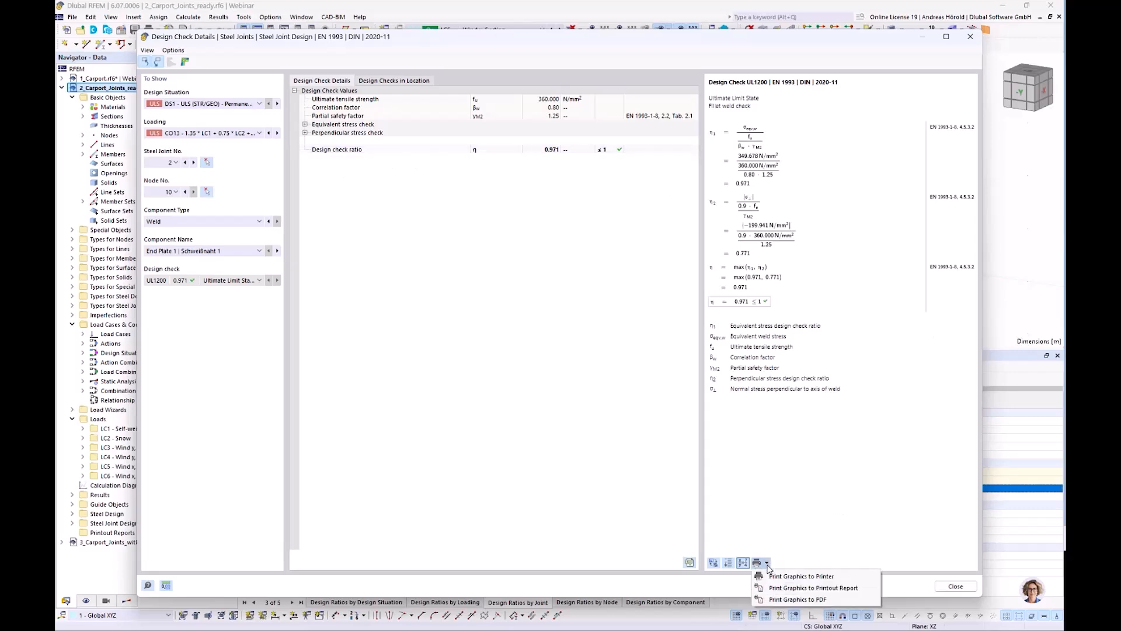
click(789, 485)
click(969, 37)
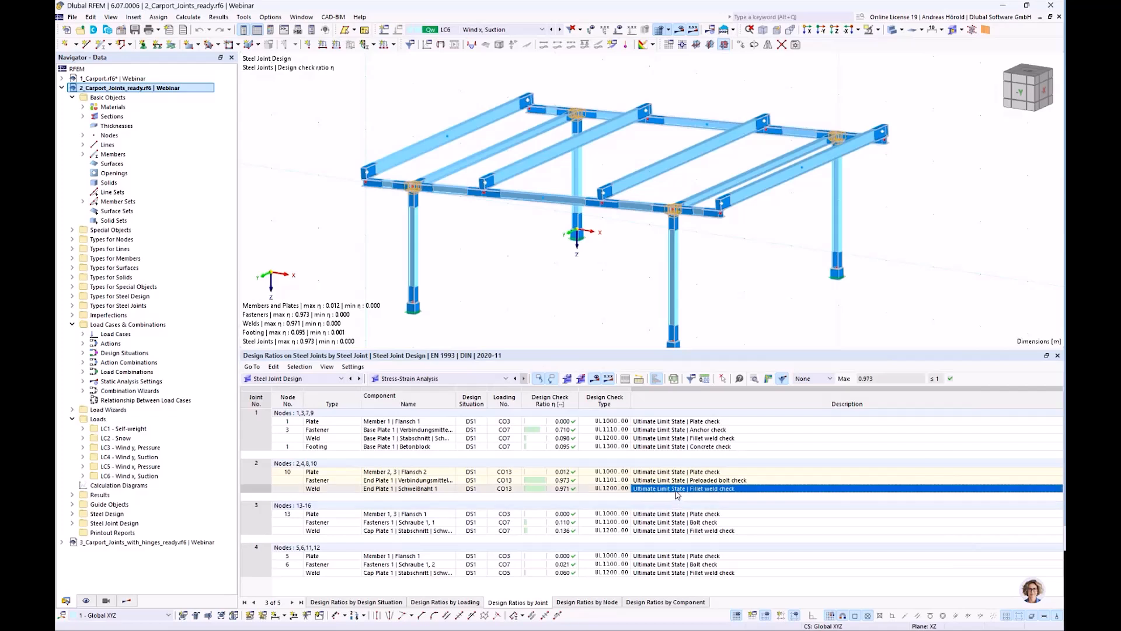
Step: Open the design check details of joint 2's preloaded bolt check
click(679, 481)
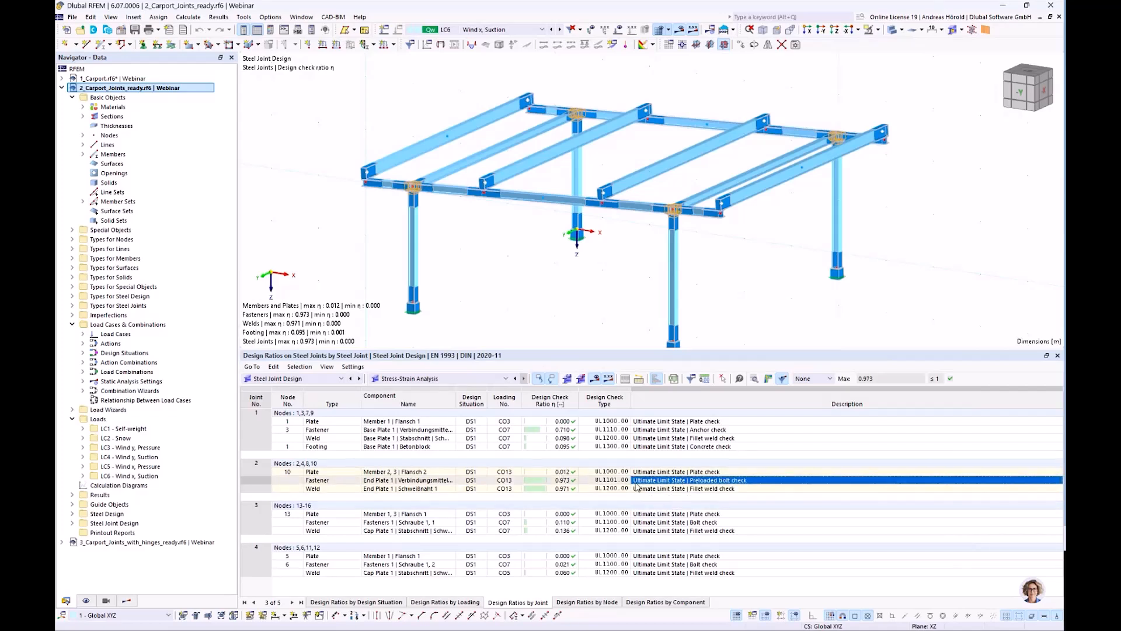
click(755, 380)
click(755, 379)
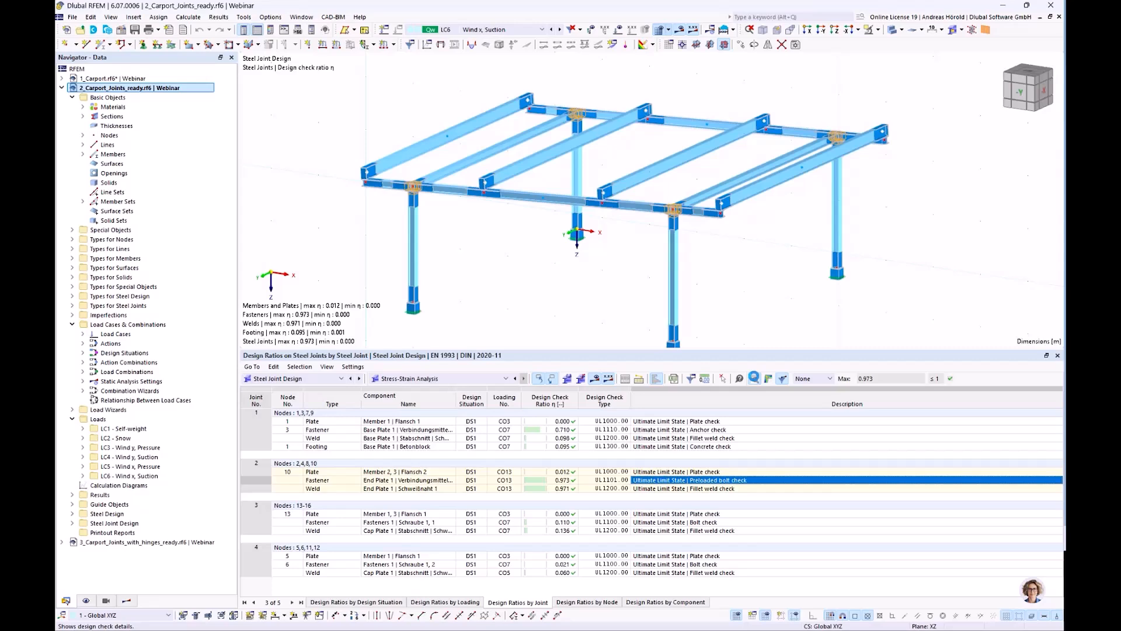
click(754, 378)
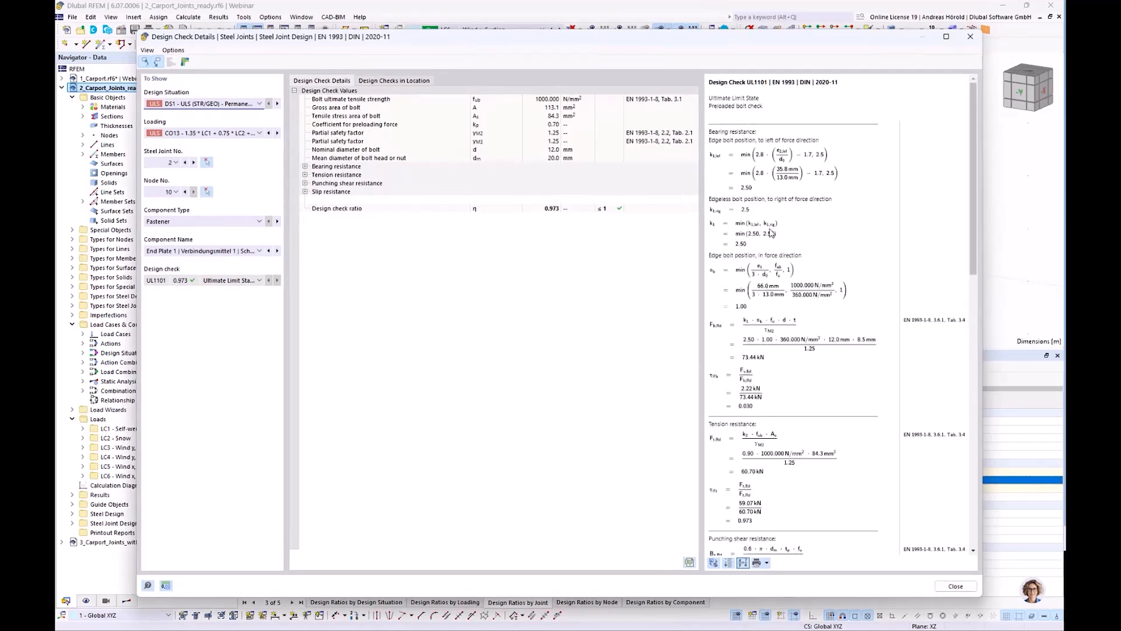
Step: Examine the bearing, tension, punching shear and slip resistance formulas of joint 2's preloaded bolt check, and close the details
scroll(769, 232, down, 5)
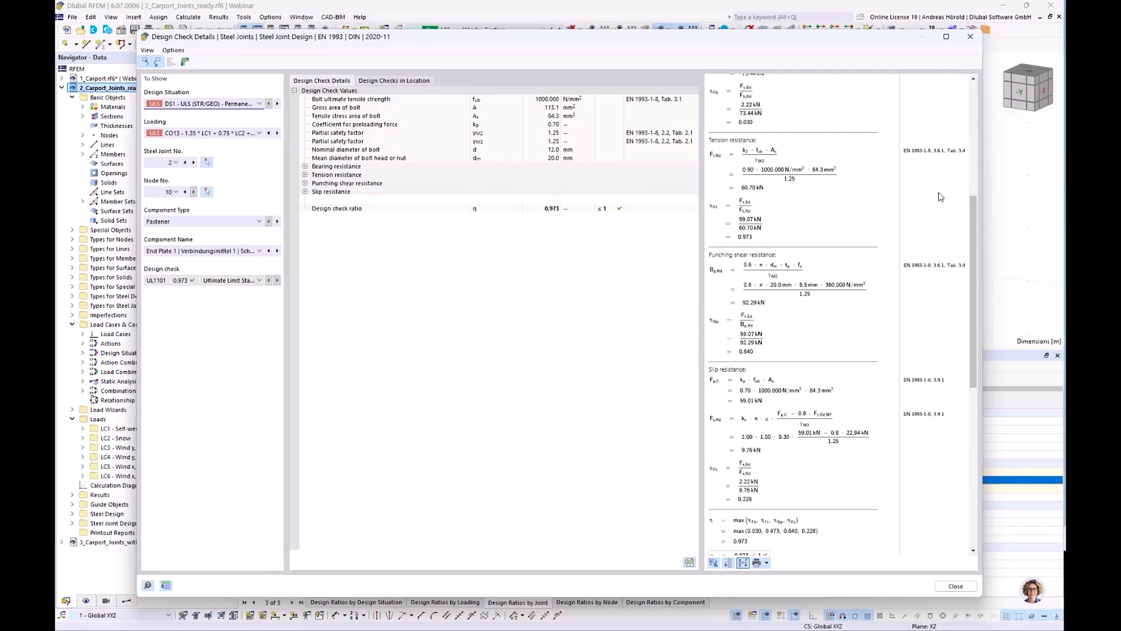
scroll(924, 204, down, 2)
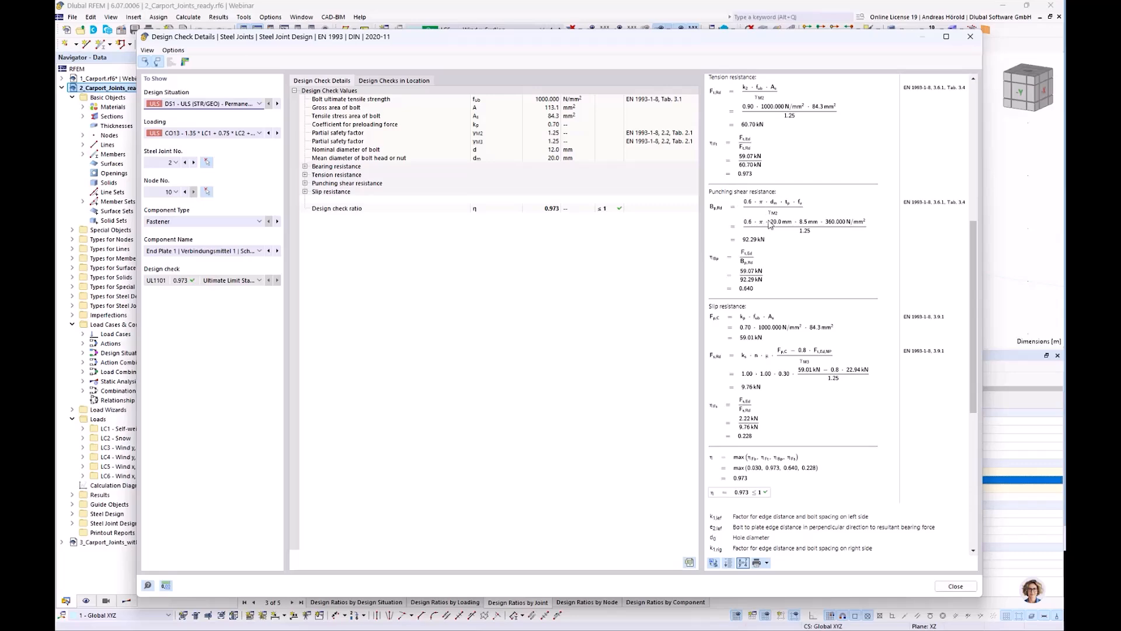
scroll(768, 263, down, 8)
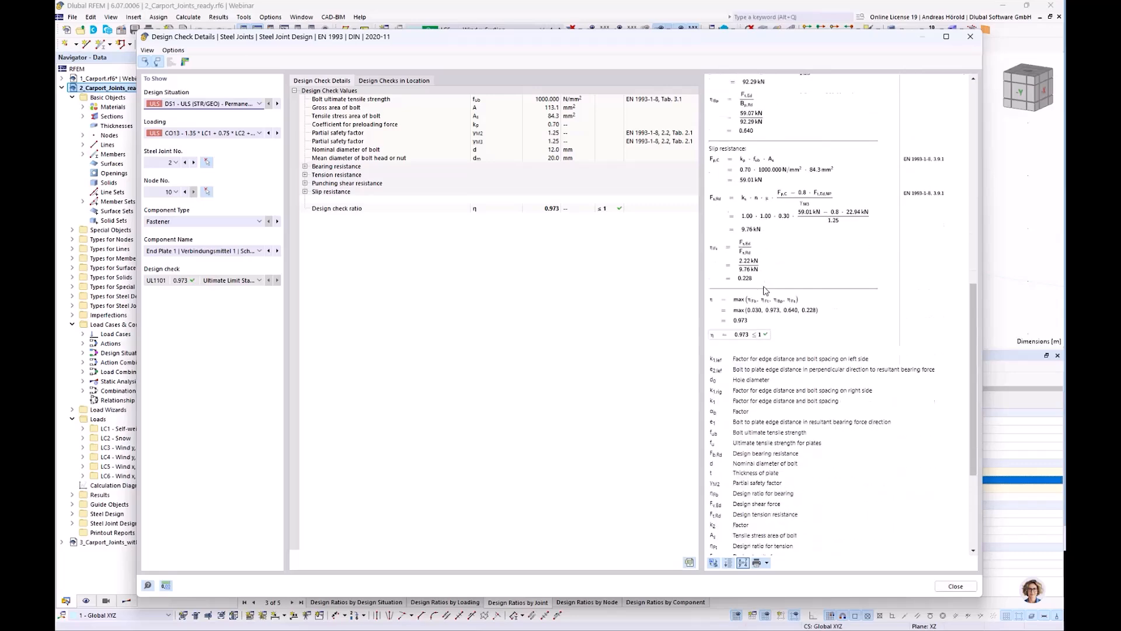
scroll(764, 286, up, 15)
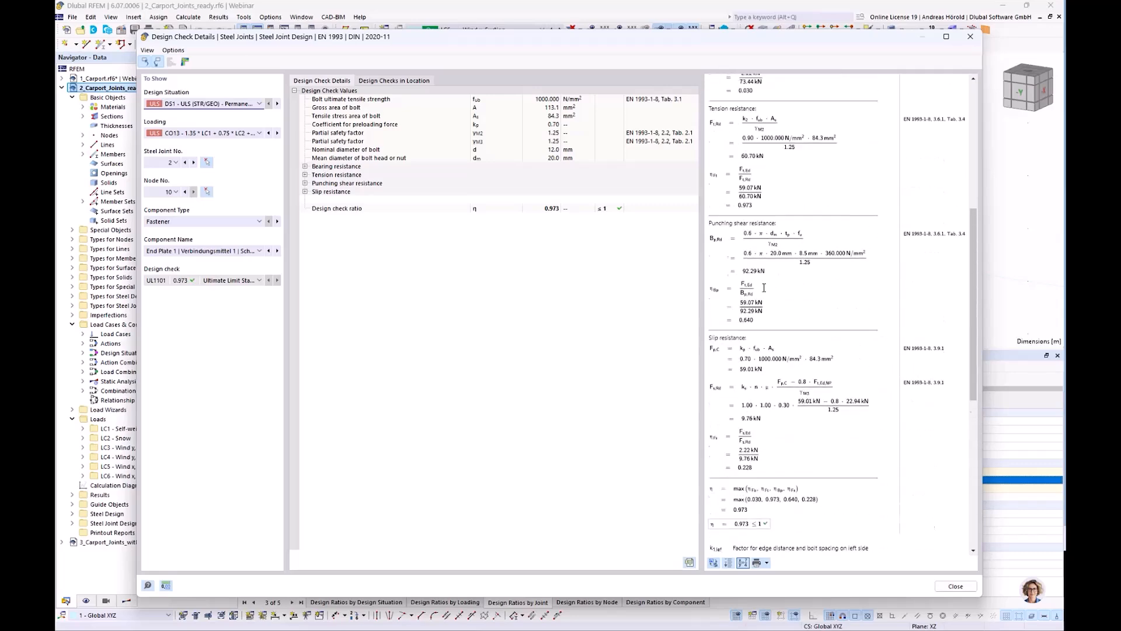
click(970, 36)
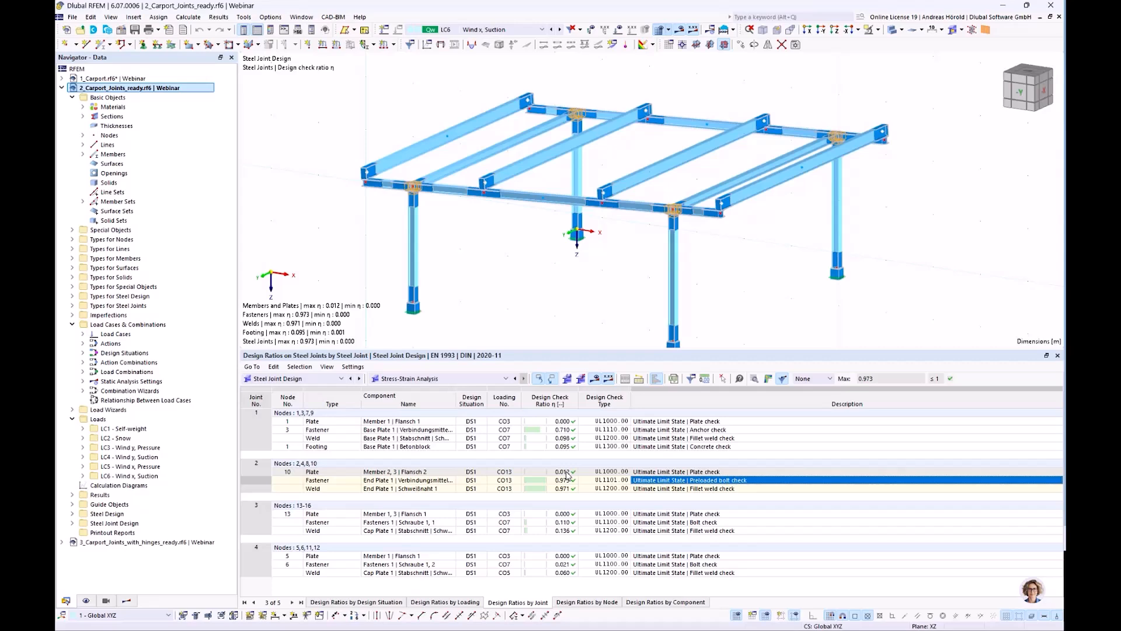
Step: Open joint 2's plate check details and its graphical joint results, showing only Flansch 2 of Member 2, 3
click(661, 472)
double_click(661, 473)
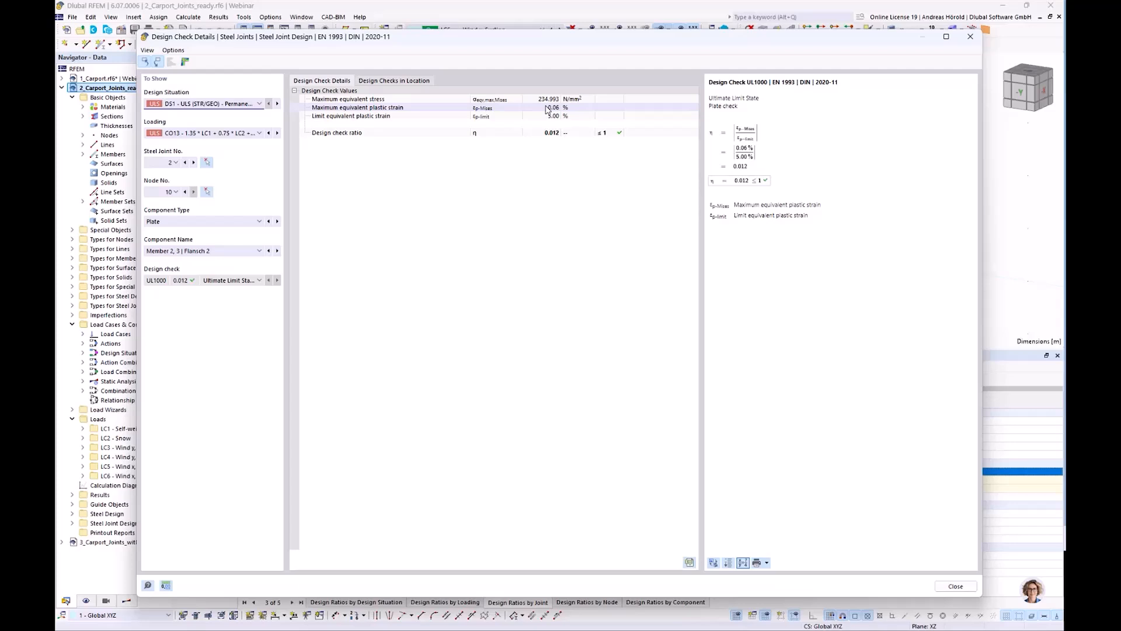
click(186, 62)
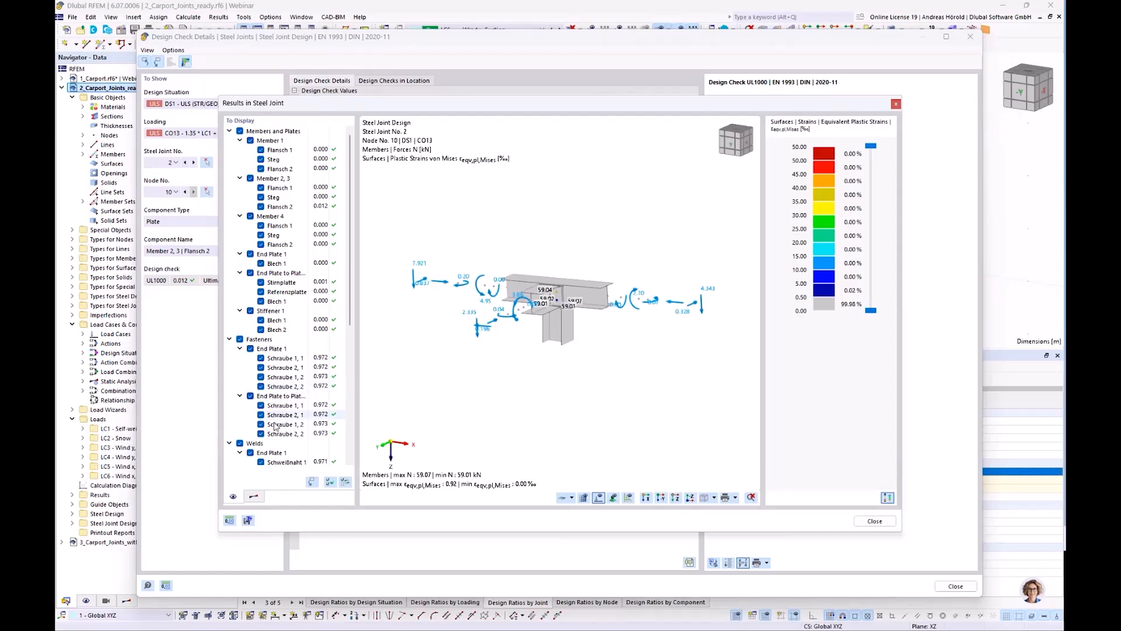
click(312, 482)
Step: Examine the equivalent plastic strains around the bolt holes of the isolated flange from close up
ctrl+middle_drag(461, 355, 553, 376)
scroll(561, 359, up, 6)
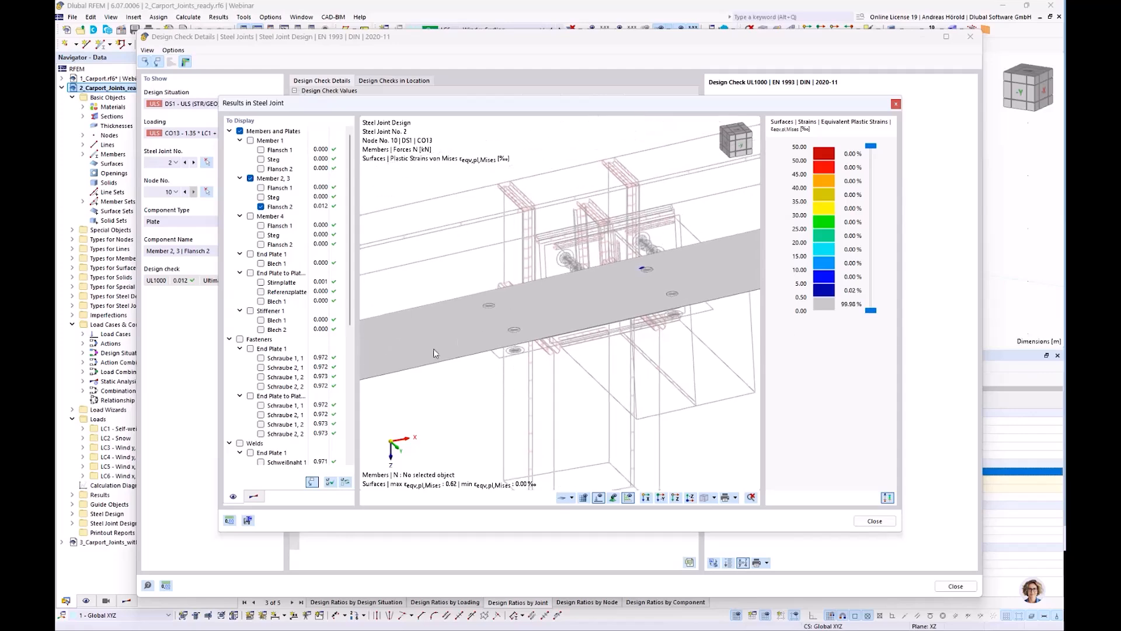
scroll(434, 348, down, 5)
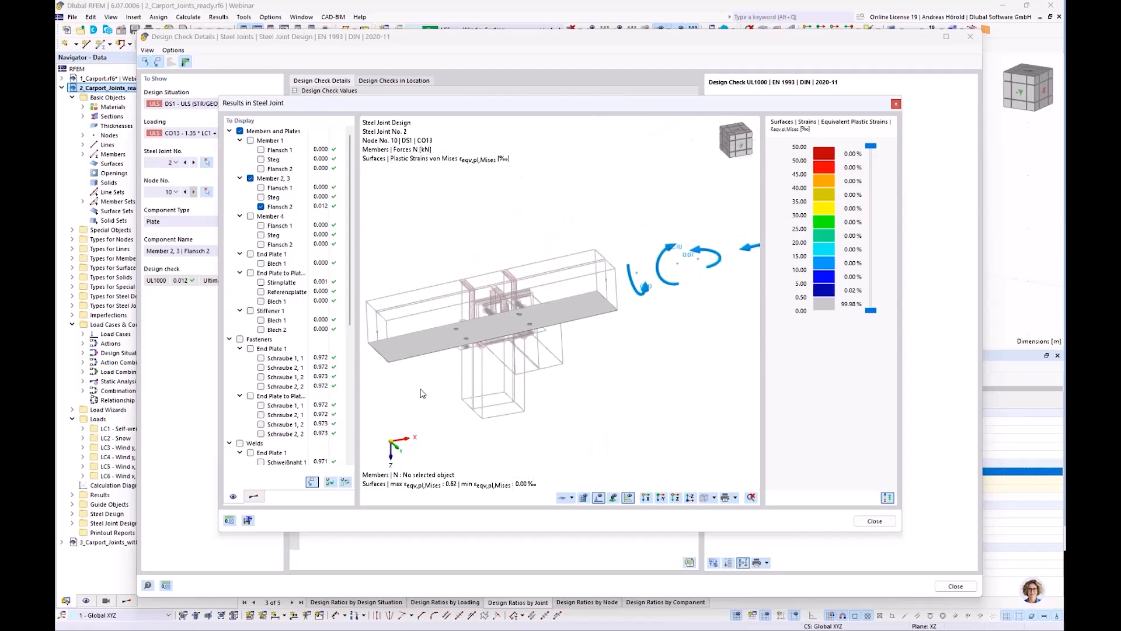
scroll(528, 322, up, 8)
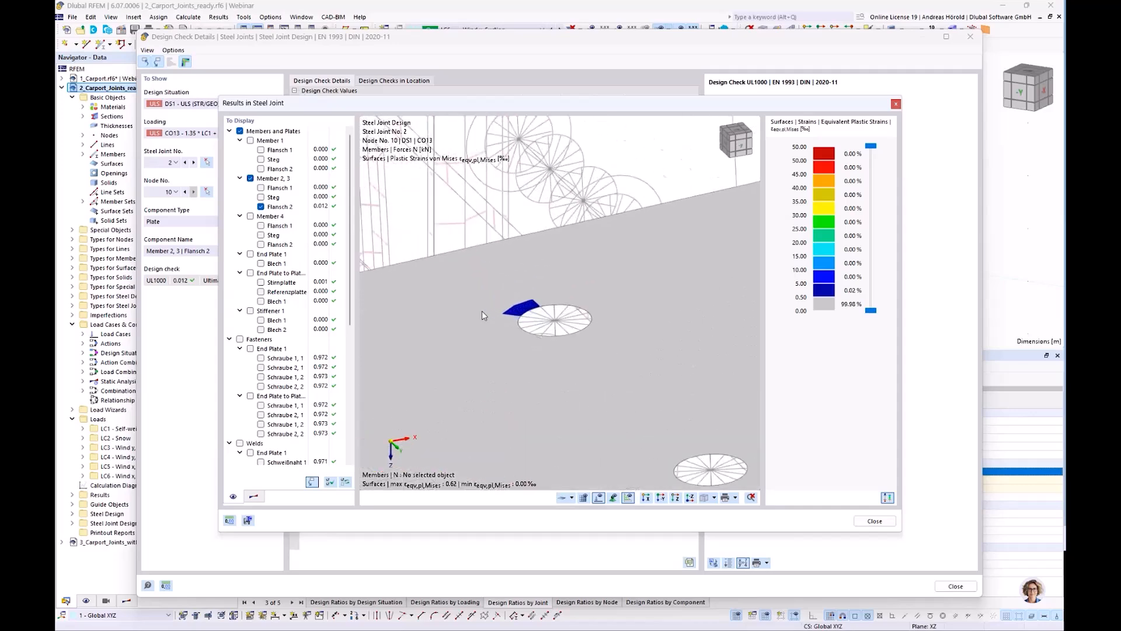
scroll(482, 310, down, 1)
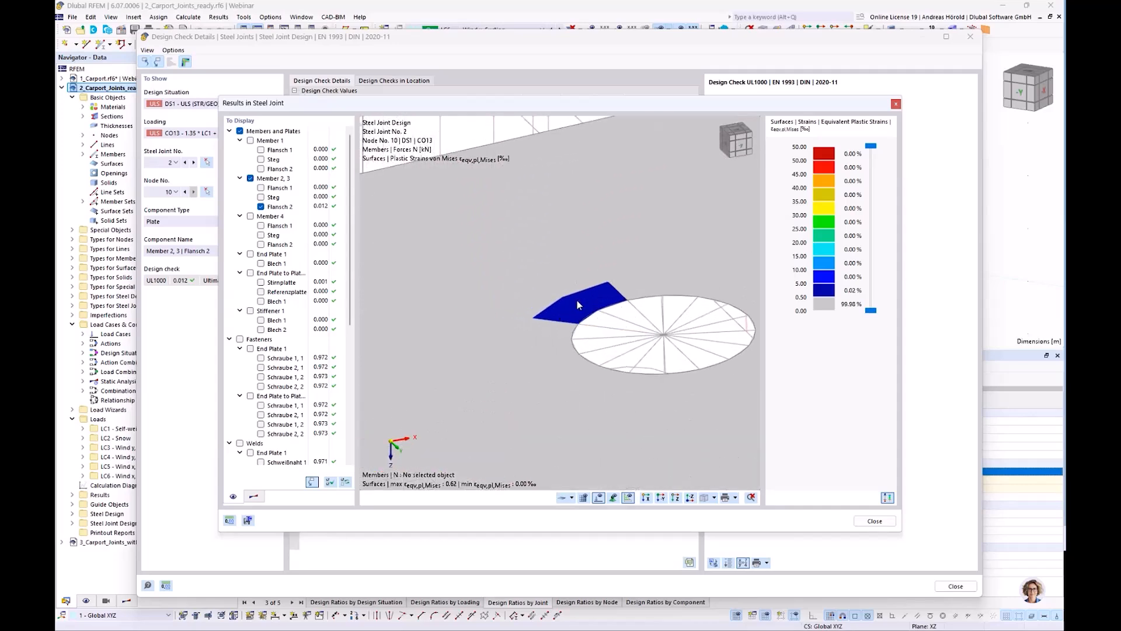
scroll(577, 300, down, 3)
scroll(577, 304, down, 1)
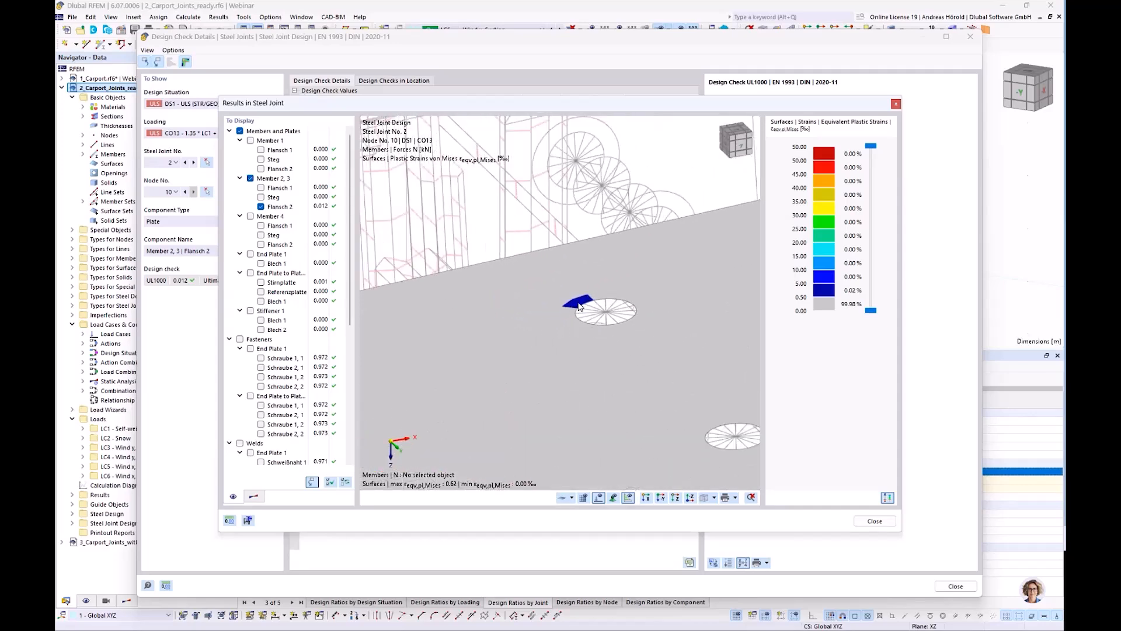
scroll(580, 307, down, 3)
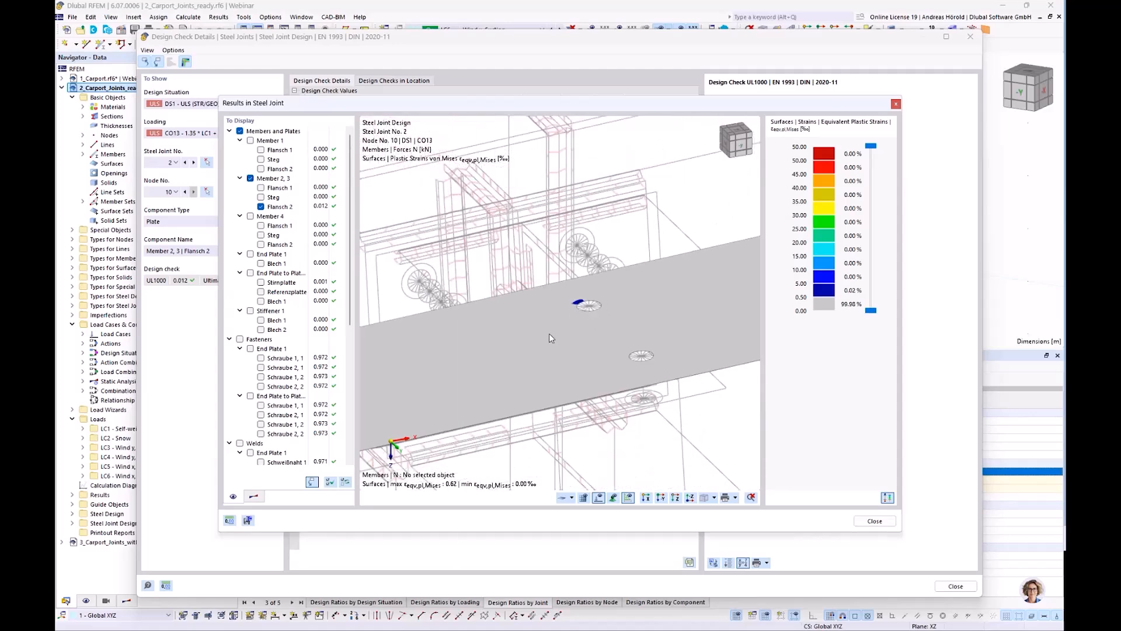
middle_drag(549, 333, 586, 307)
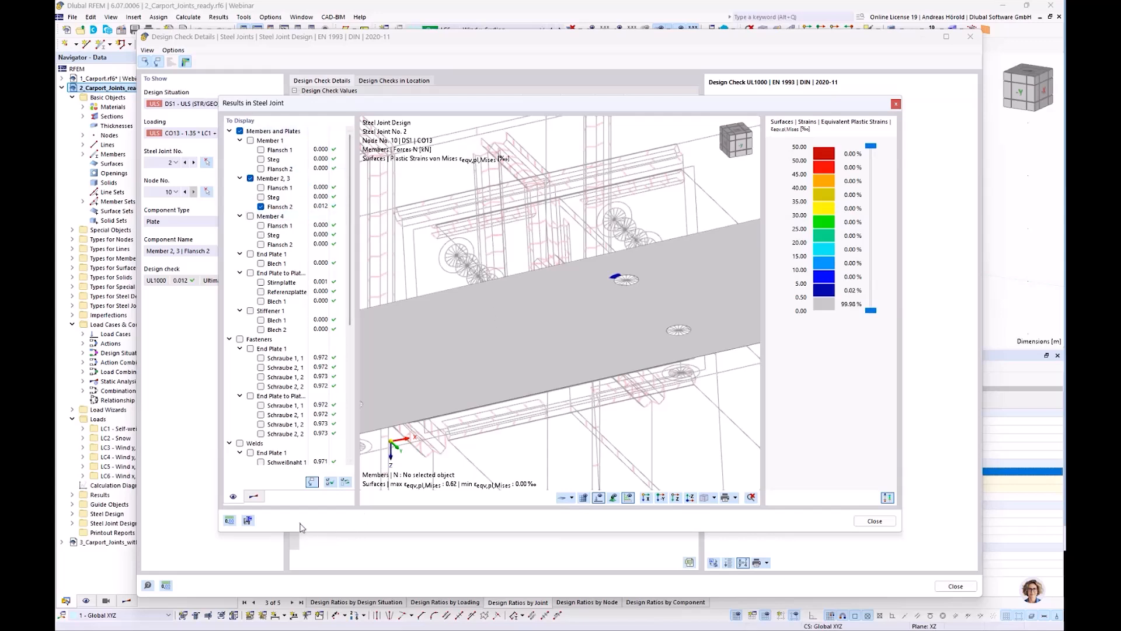
Step: Switch the surface results to Equivalent stress and examine the stress distribution around the flange's bolt holes
click(254, 496)
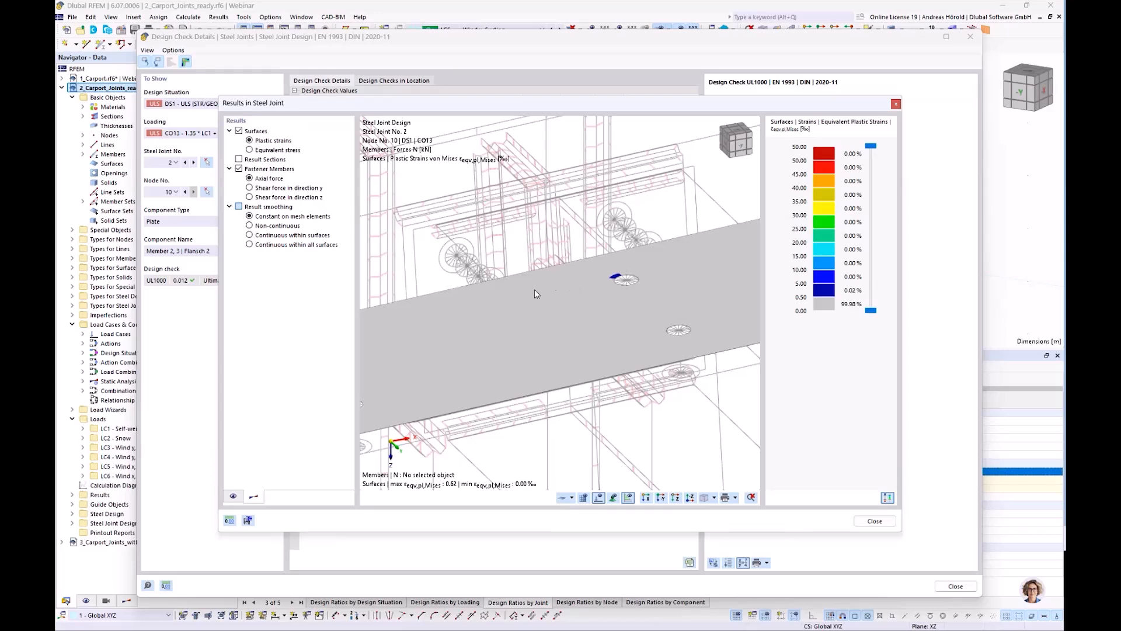
click(250, 150)
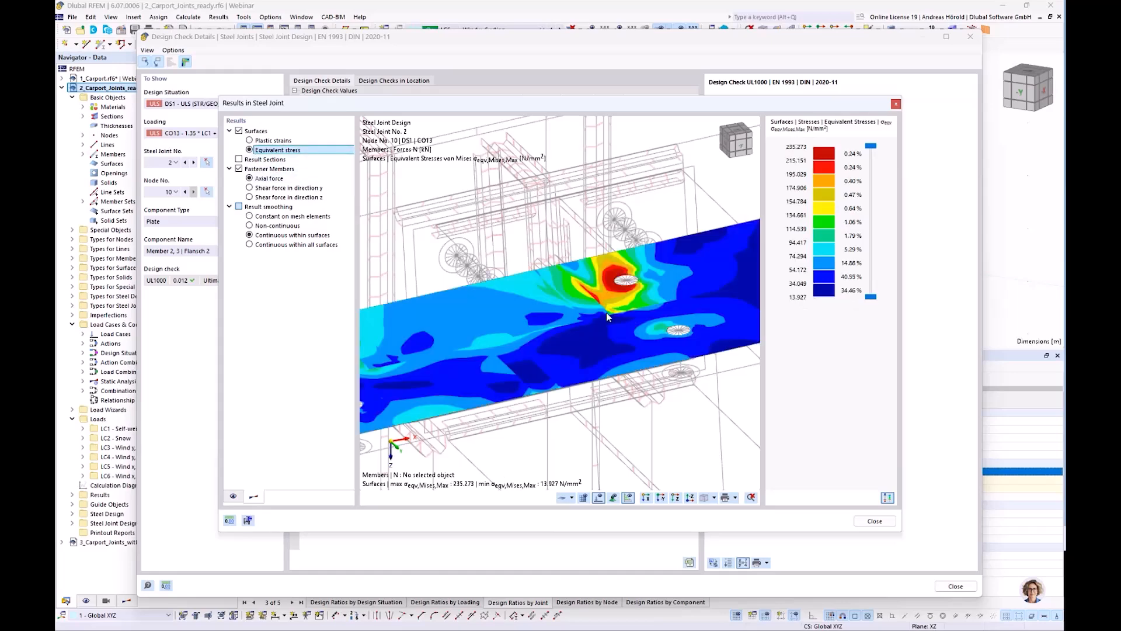
scroll(606, 313, down, 3)
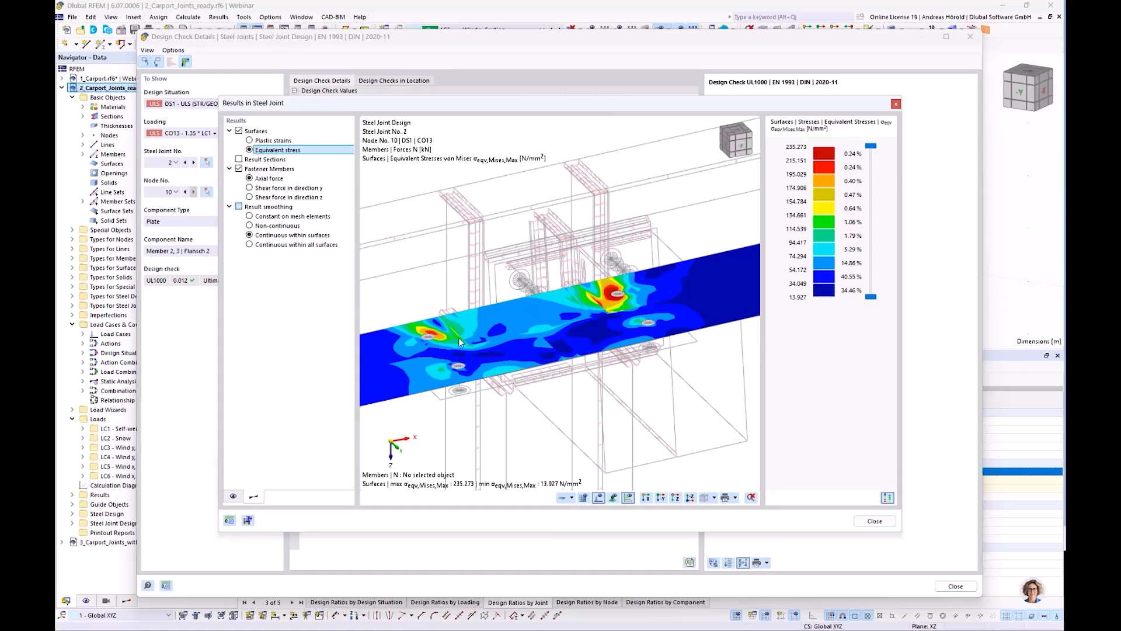
scroll(435, 335, up, 3)
scroll(735, 299, up, 1)
middle_drag(738, 299, 607, 372)
scroll(608, 371, up, 4)
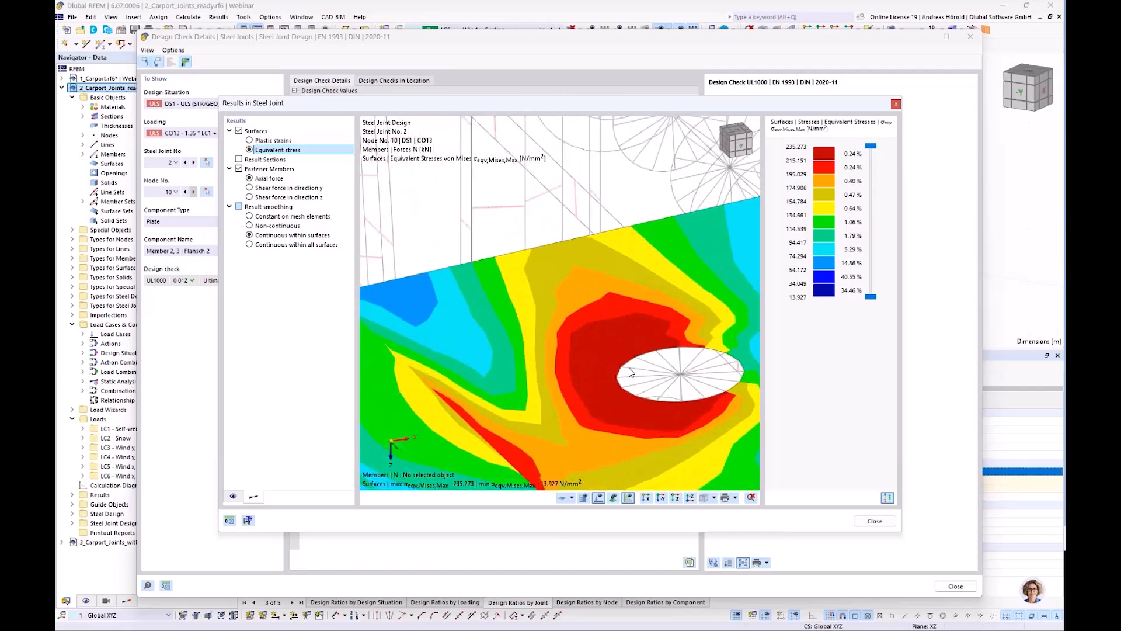
scroll(618, 371, down, 5)
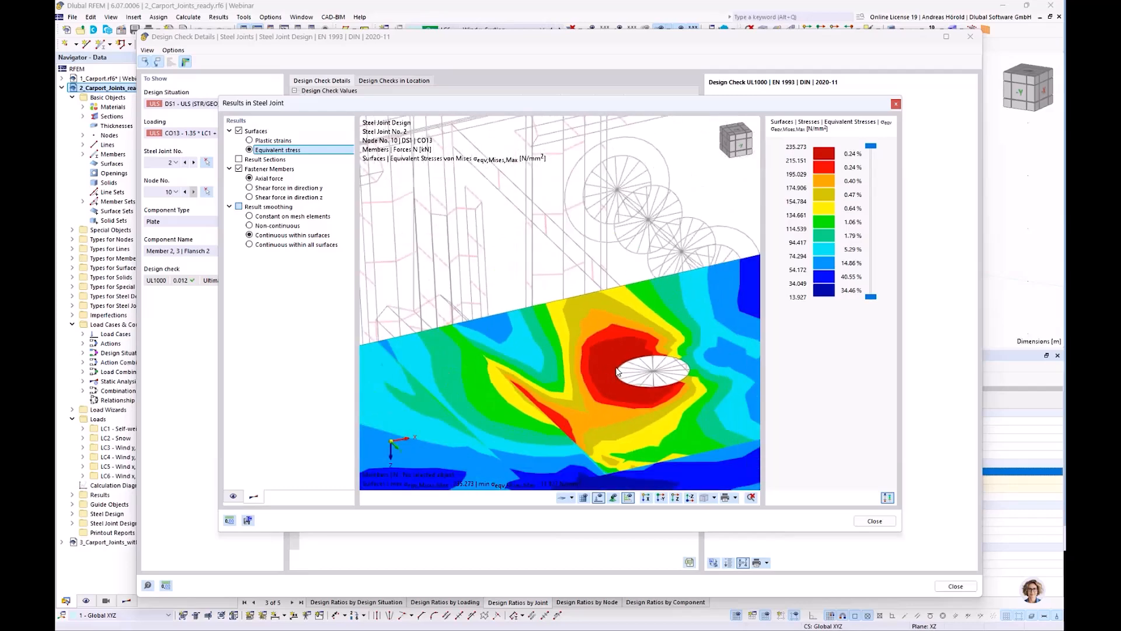
scroll(614, 372, down, 5)
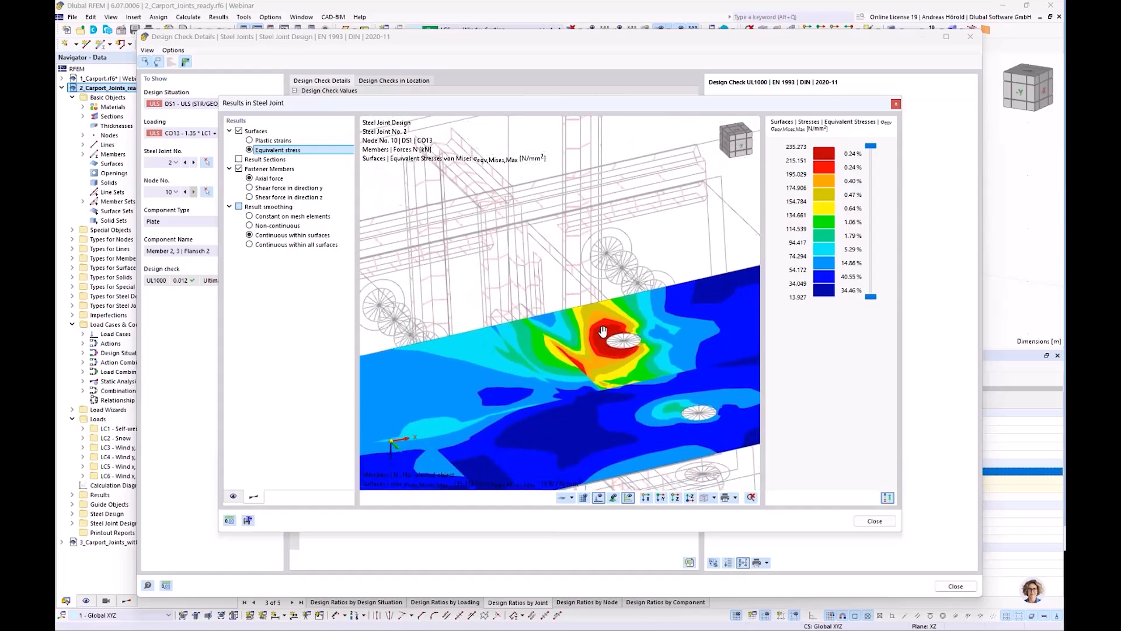
scroll(602, 331, down, 2)
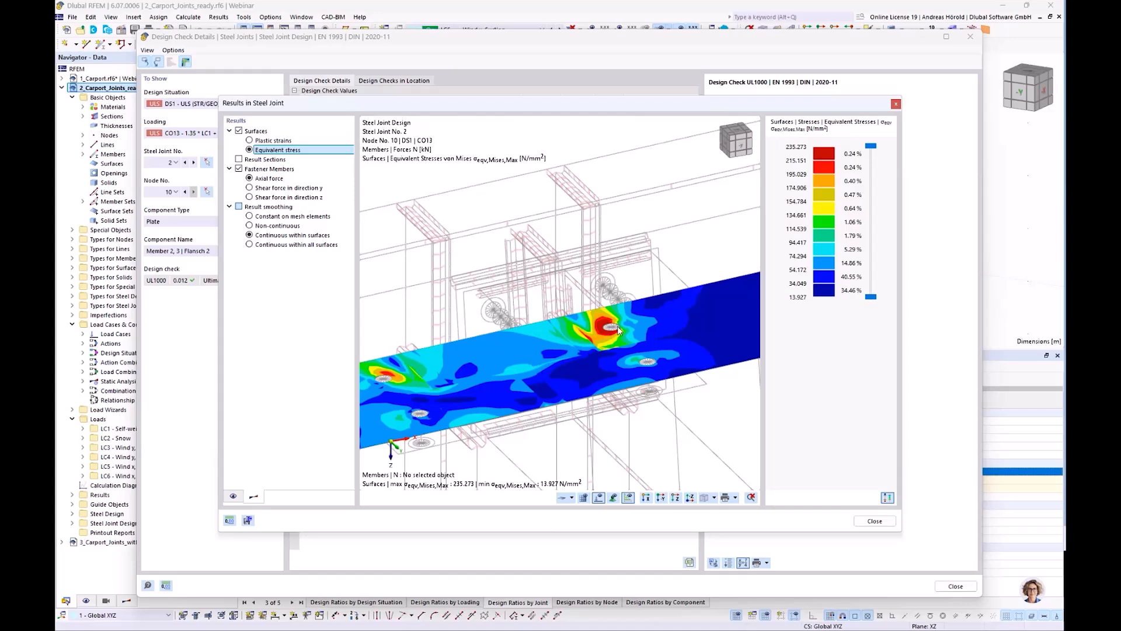
middle_drag(534, 367, 566, 362)
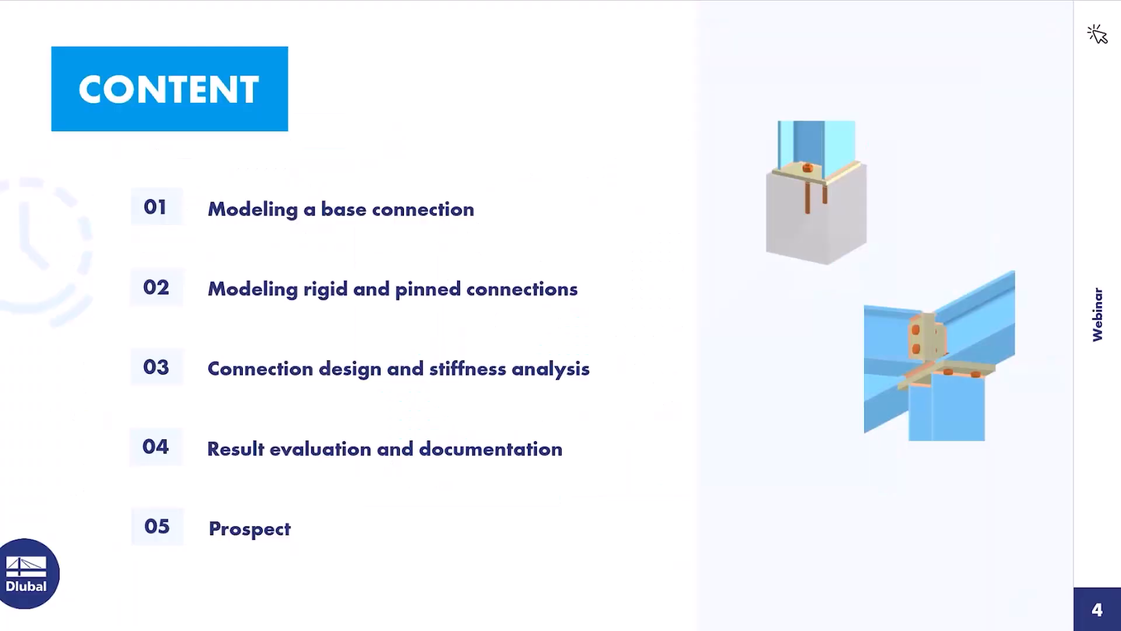
click(972, 459)
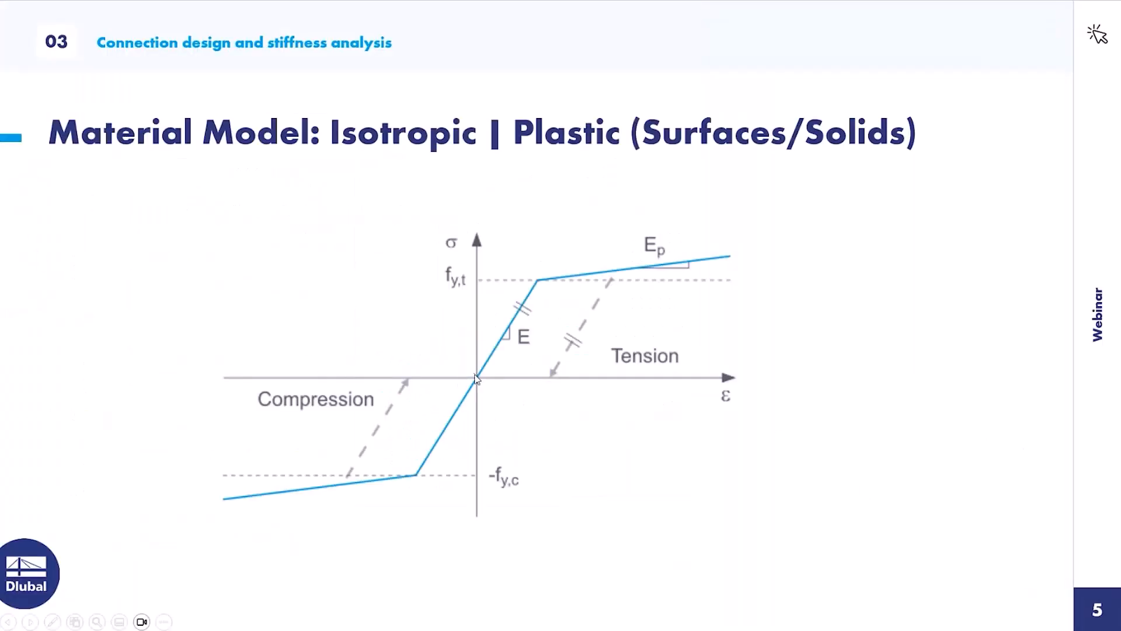
click(536, 288)
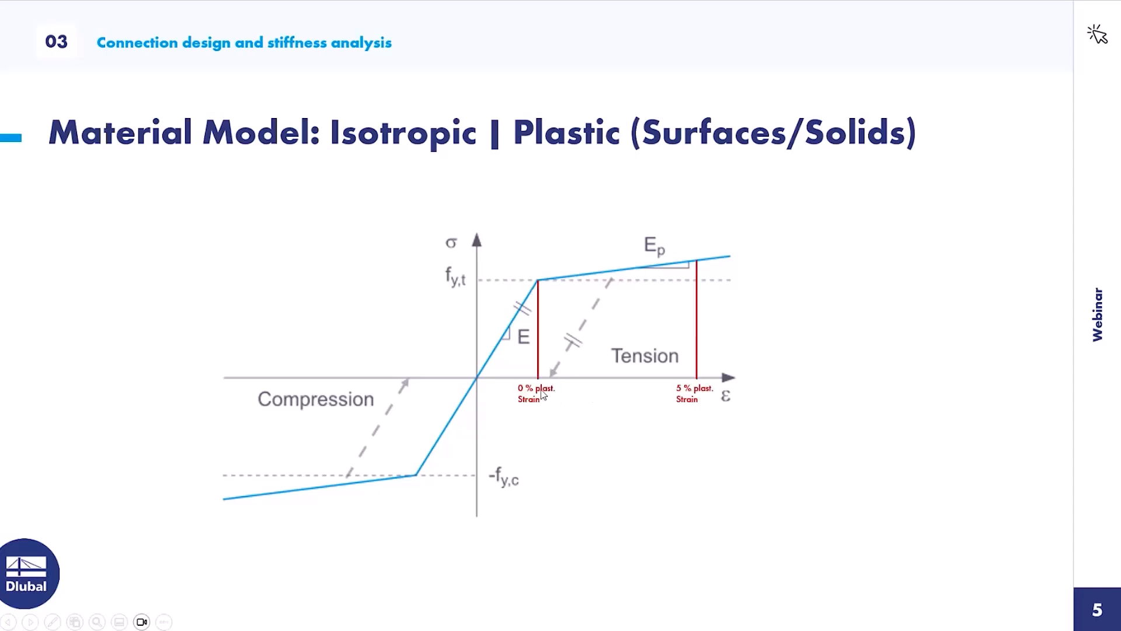
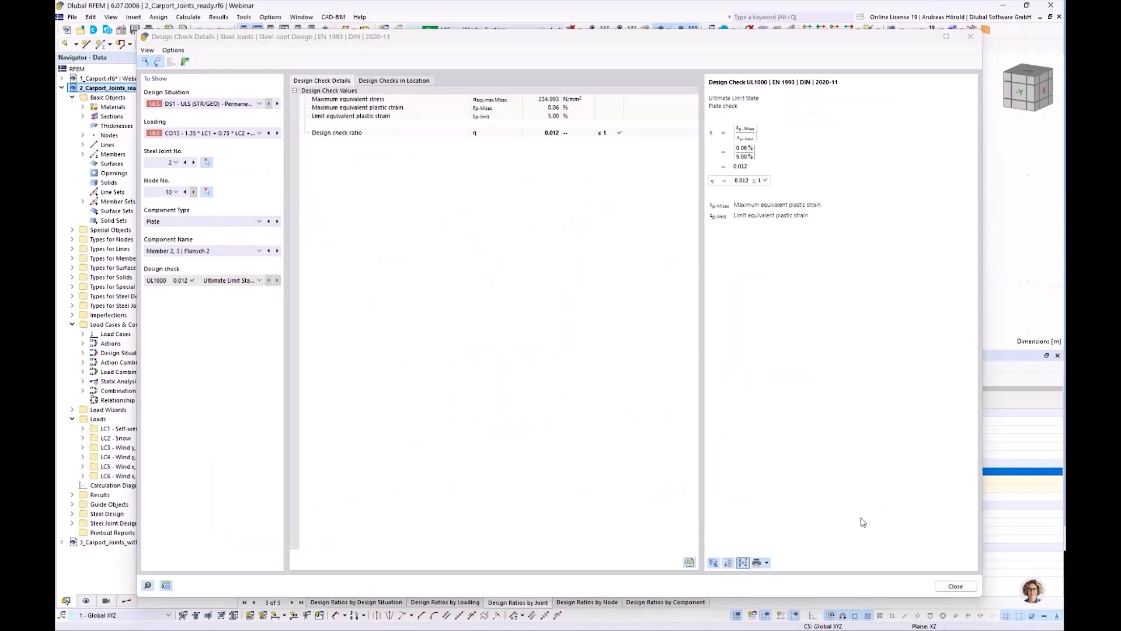
Step: Close the design check details and show the Stiffness Analysis results of the Steel Joint Design
click(948, 587)
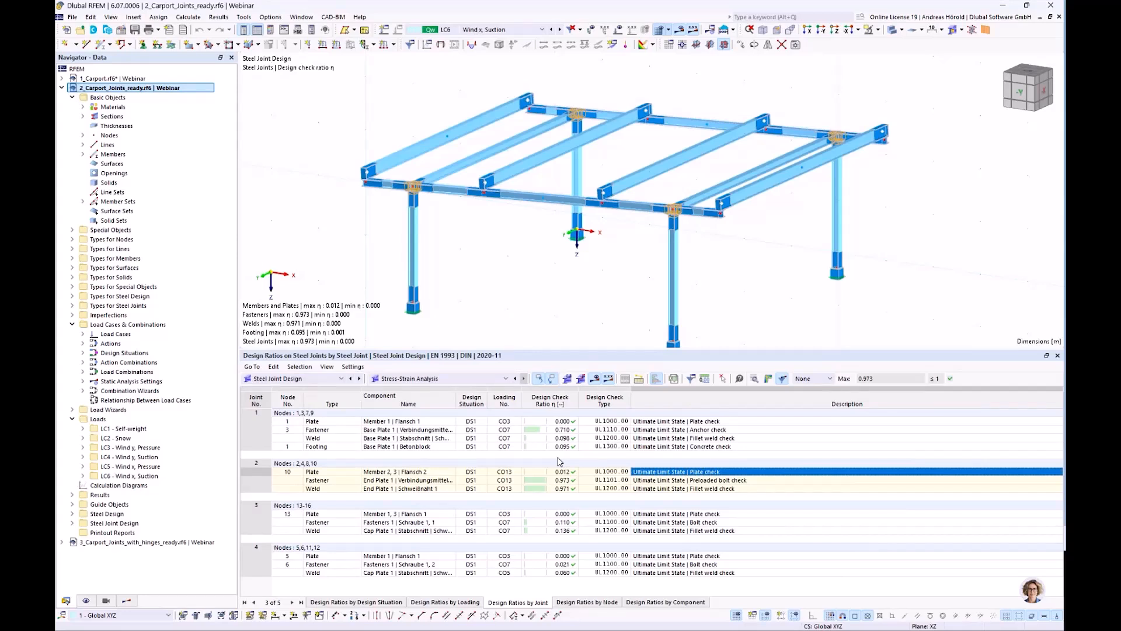
click(463, 381)
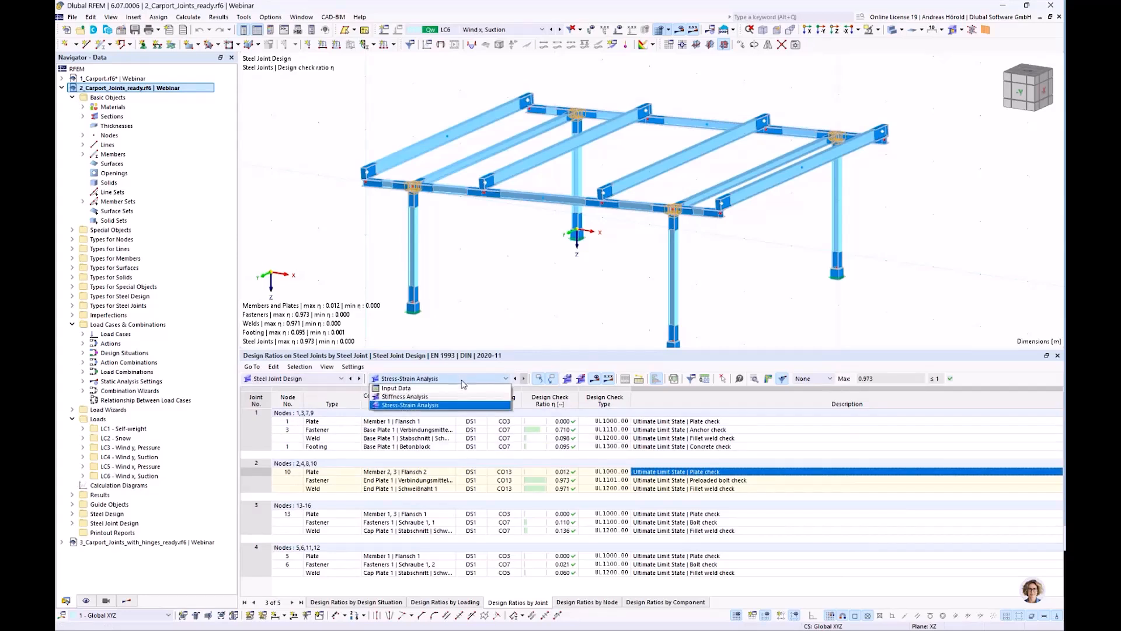
click(453, 398)
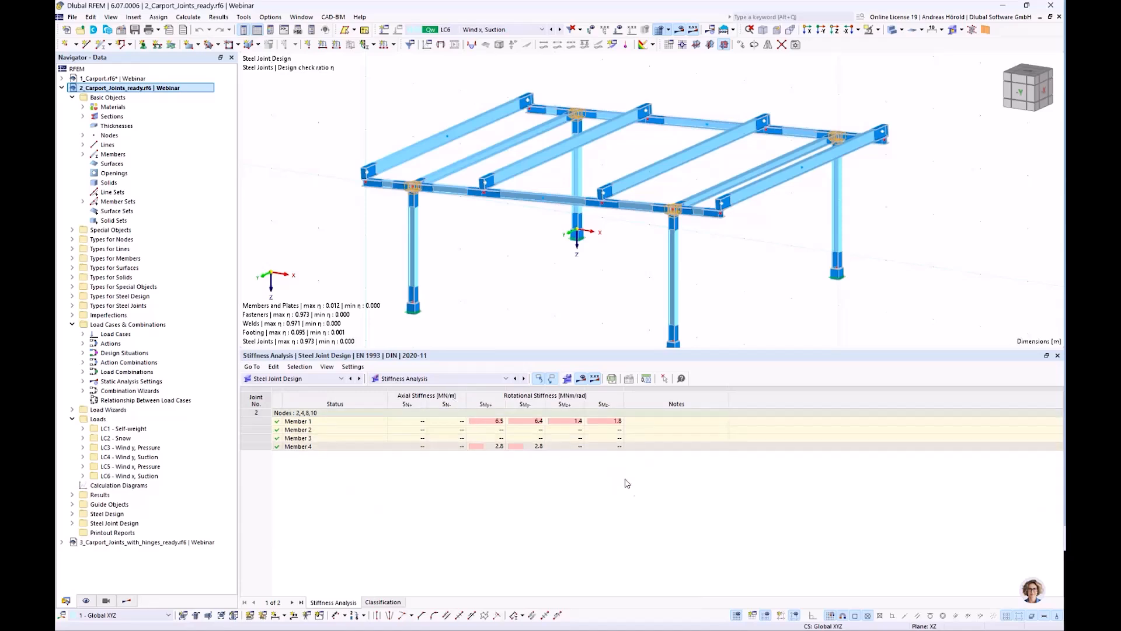
Step: Examine joint 2's rotational stiffnesses for Member 1 about the y and z axes and for Member 4 about the y axis
click(538, 421)
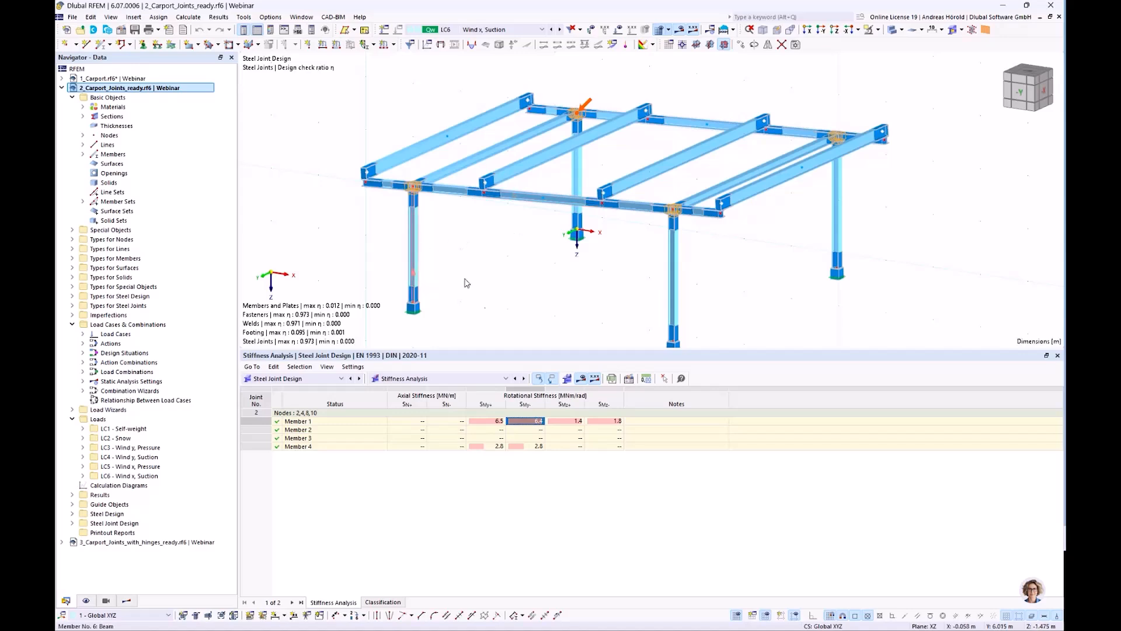
click(577, 421)
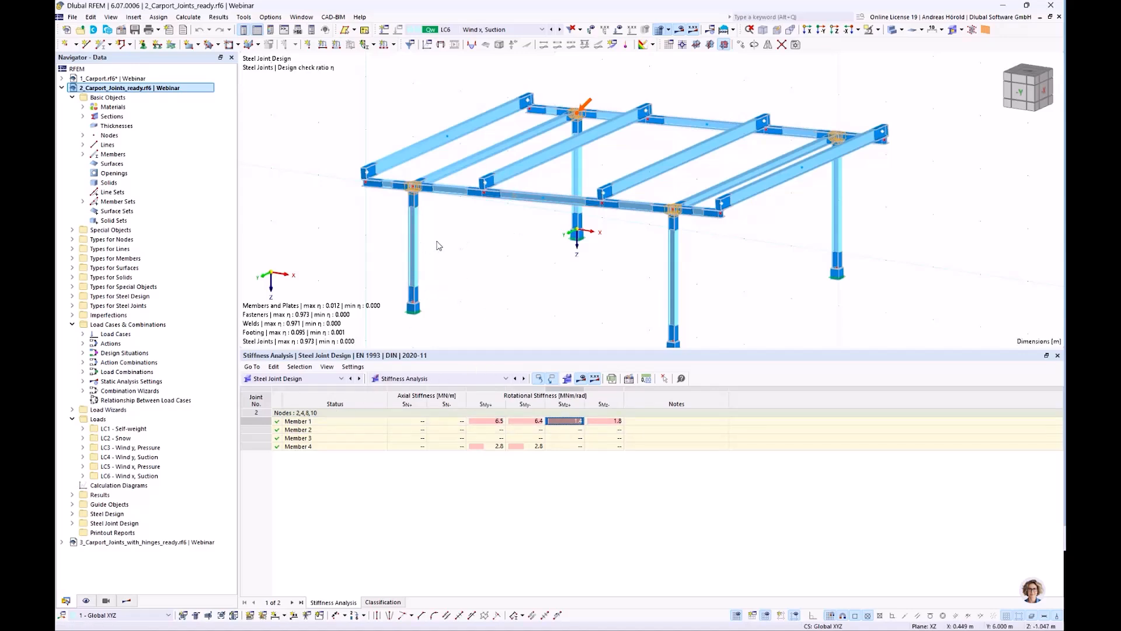
click(531, 447)
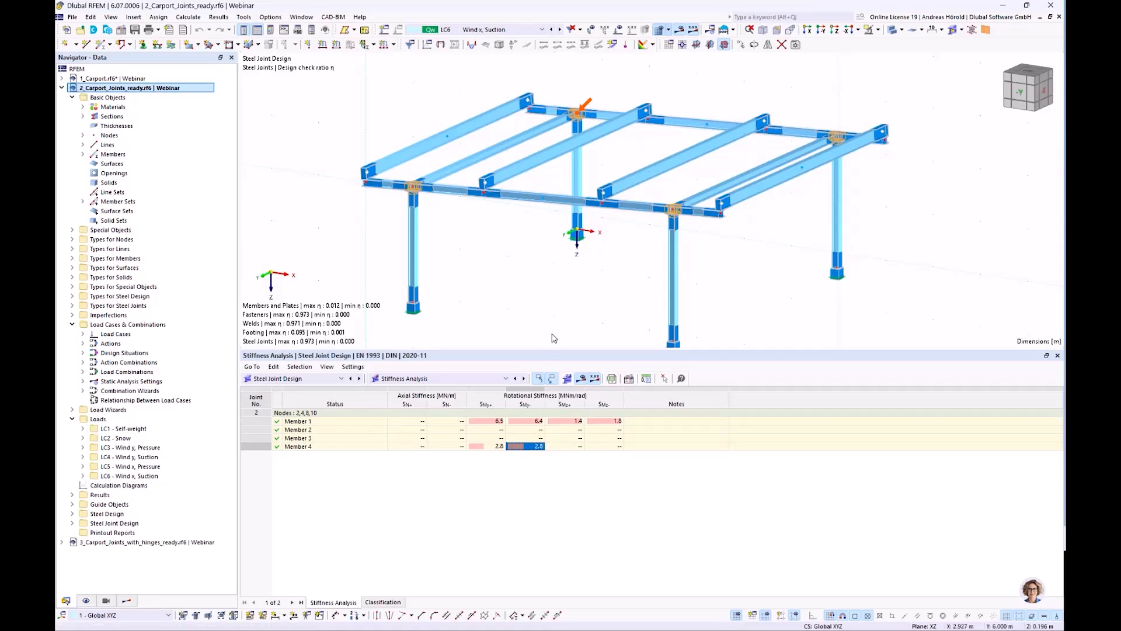
Step: Shrink the results table to enlarge the carport model, and compare it with Member 1's positive rotational stiffness about z
drag(594, 352, 596, 475)
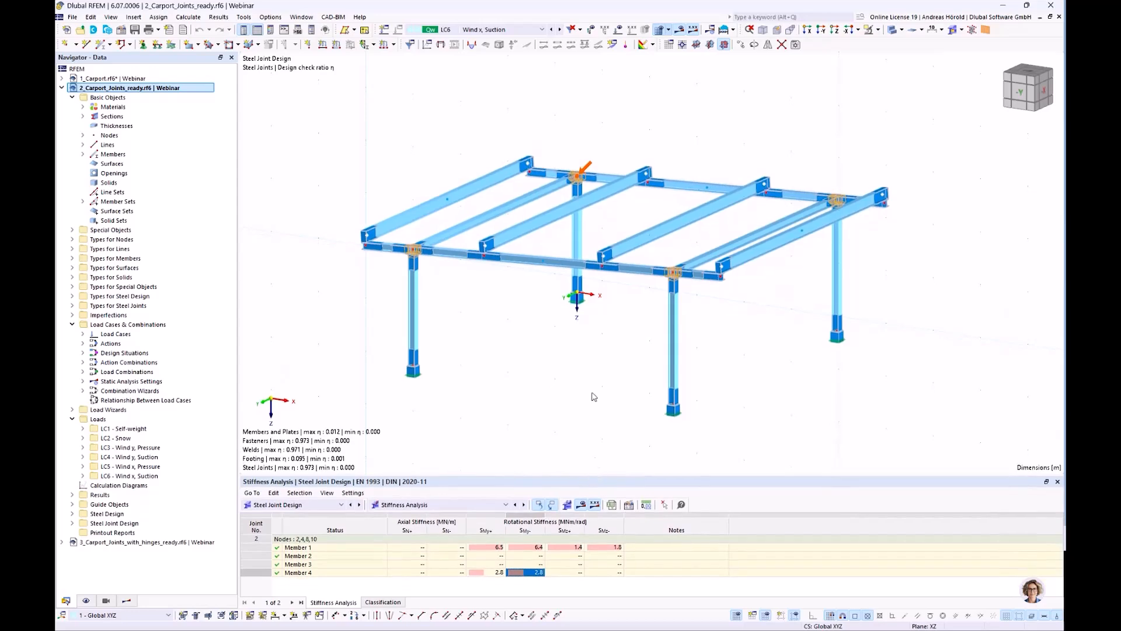
scroll(591, 358, up, 5)
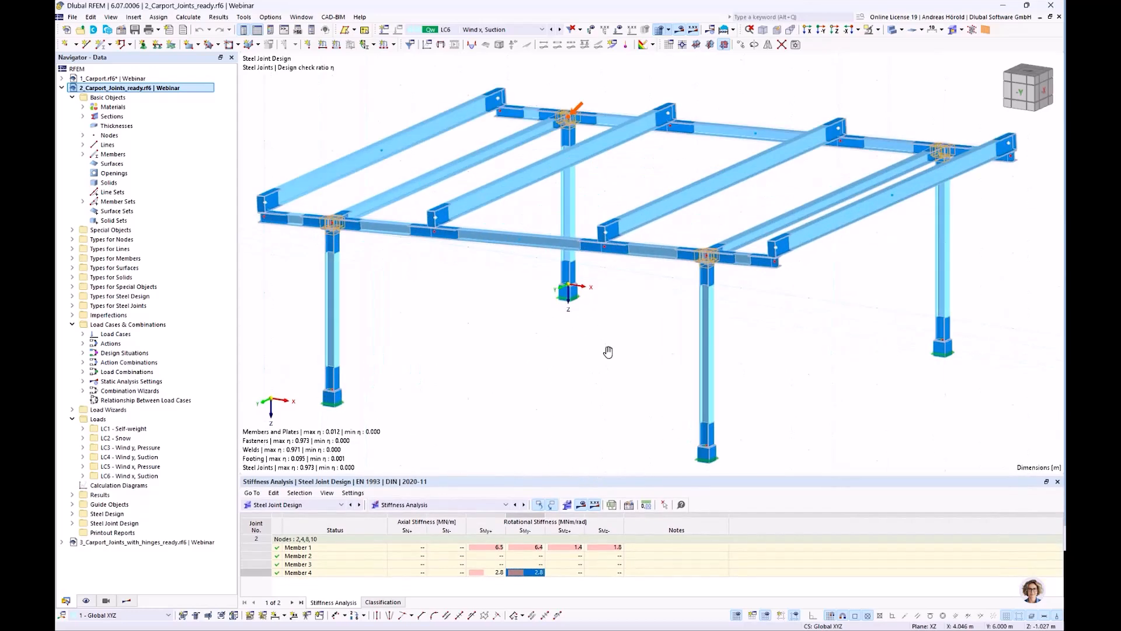
ctrl+middle_drag(622, 347, 634, 333)
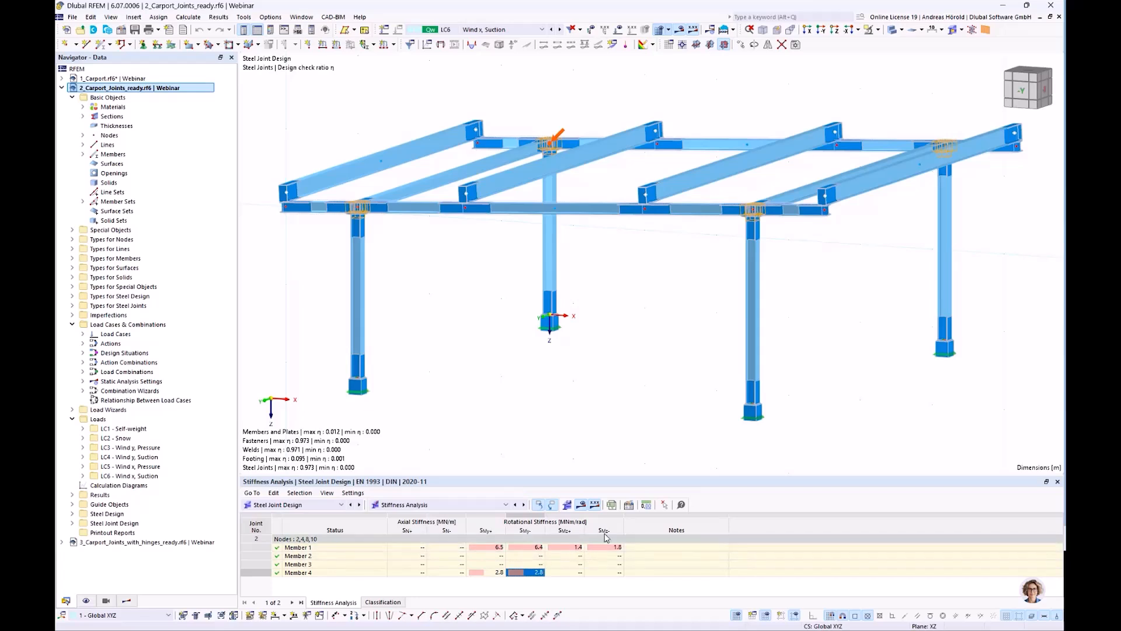
click(573, 547)
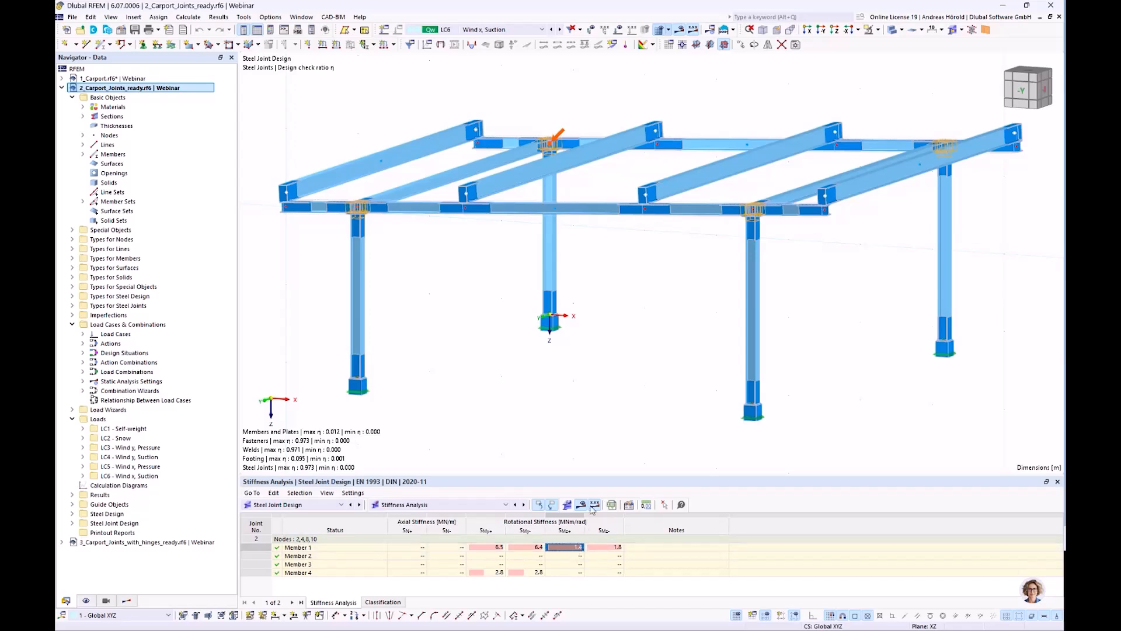
Step: Open the four carport columns for joint editing and activate the member hinges option for them
drag(992, 254, 296, 313)
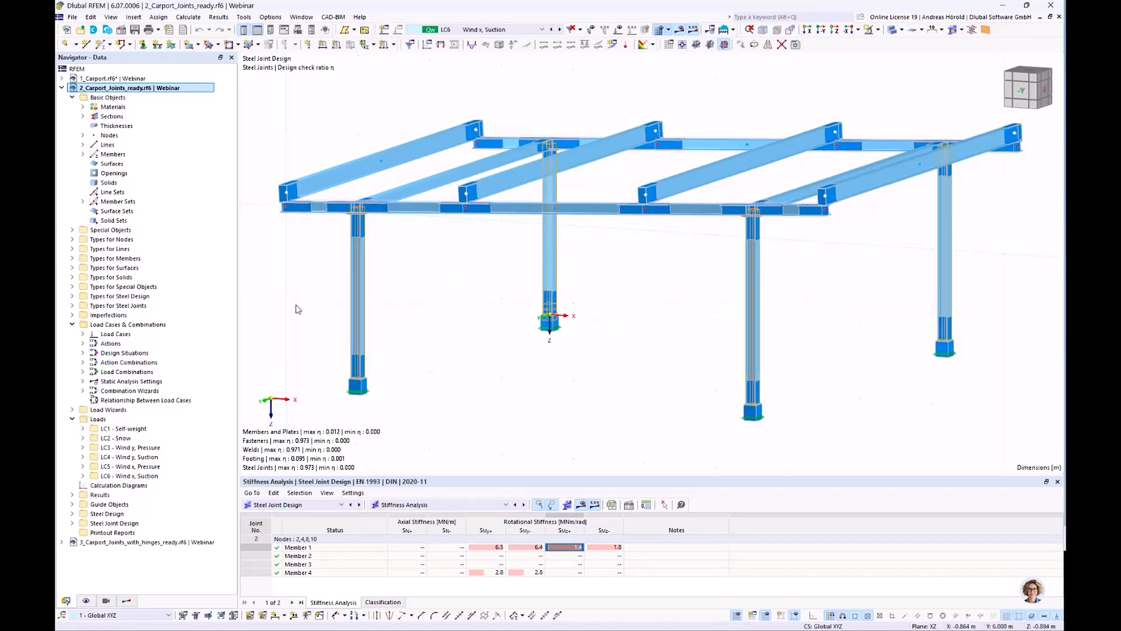
double_click(358, 285)
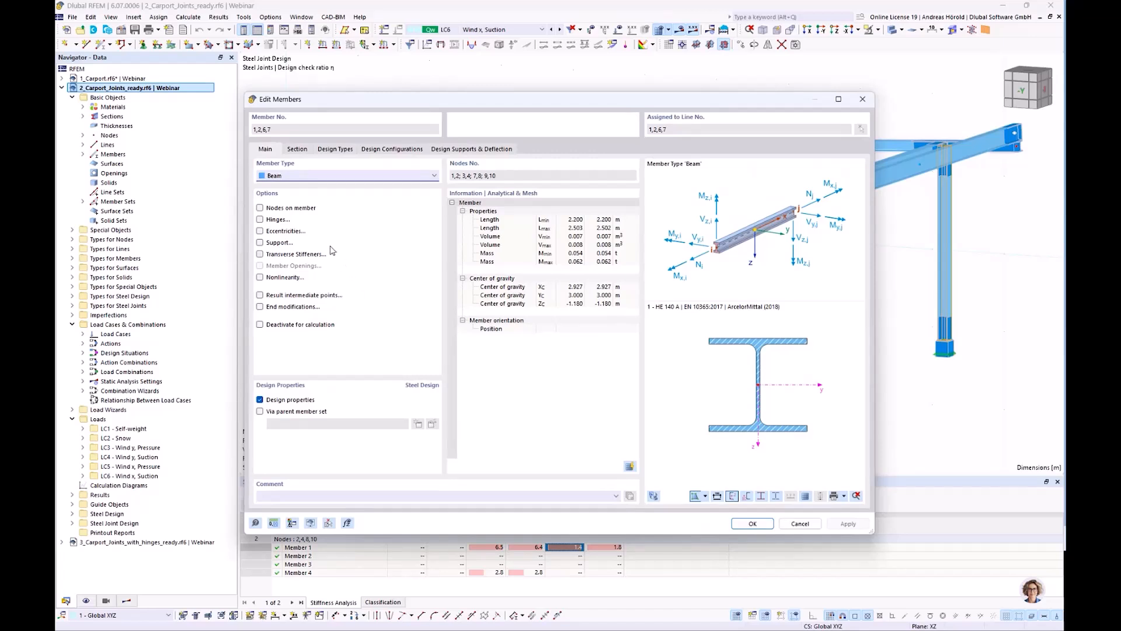
click(260, 220)
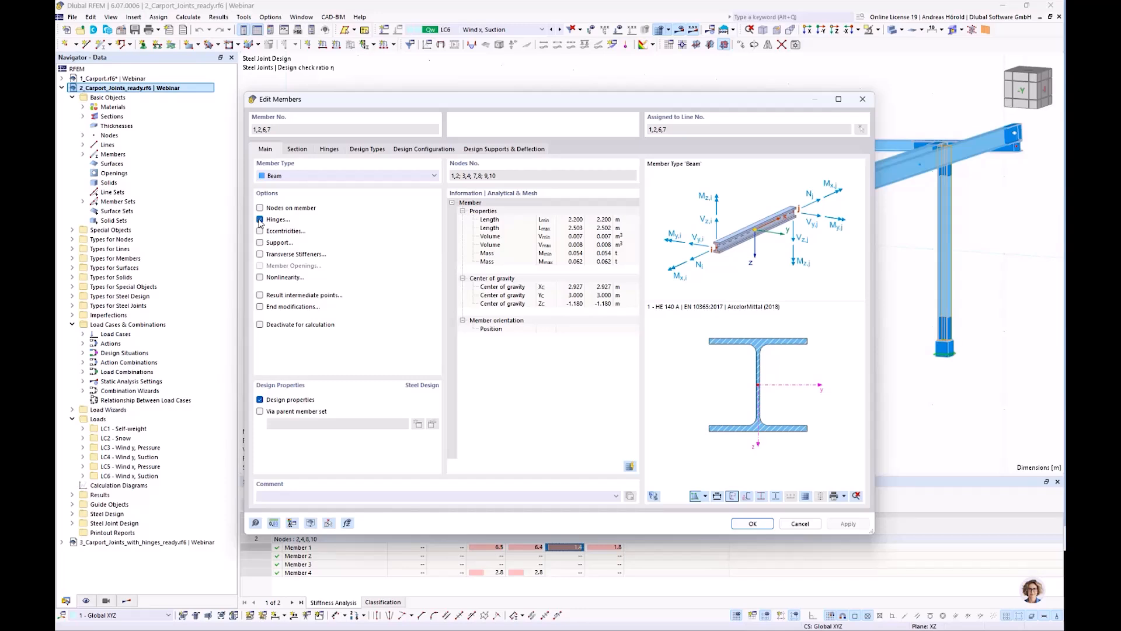
click(328, 149)
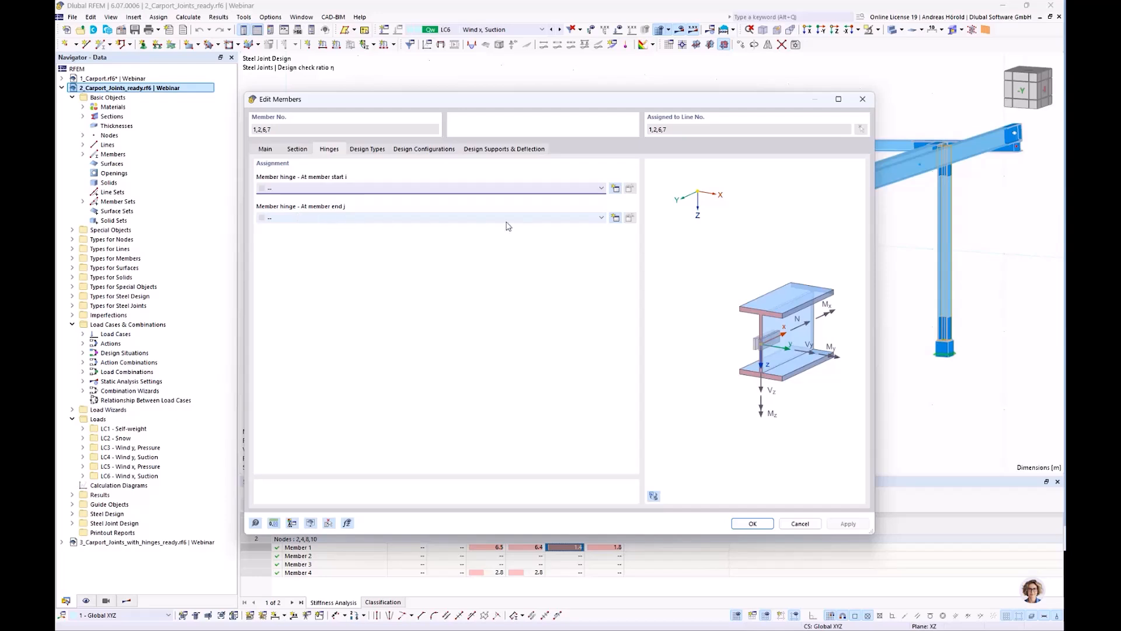
click(616, 218)
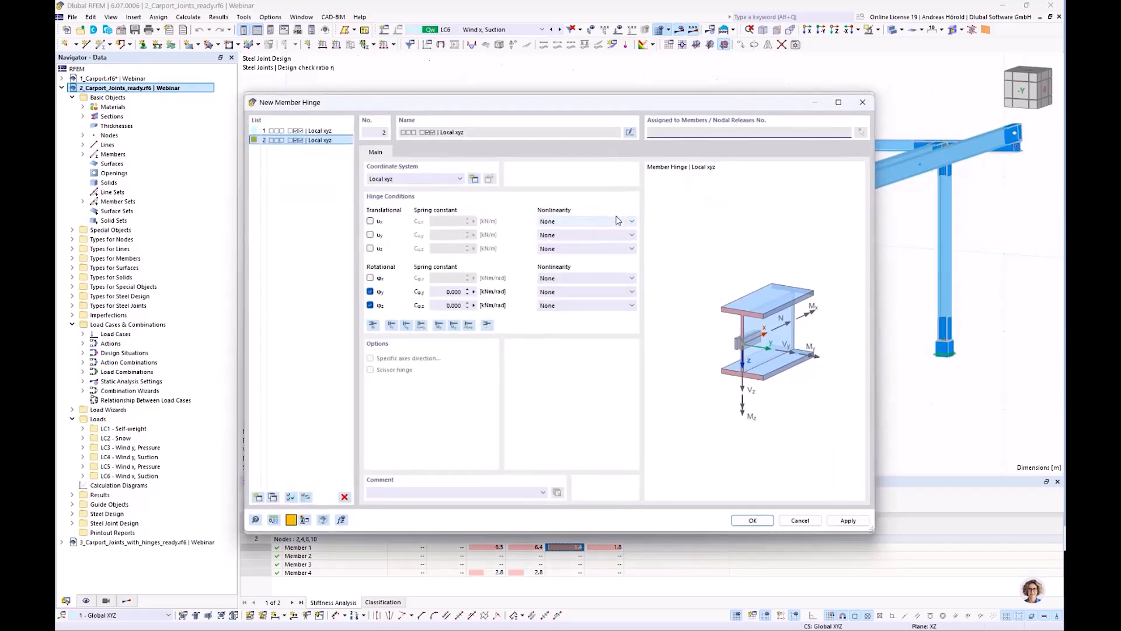
click(439, 292)
drag(637, 98, 639, 65)
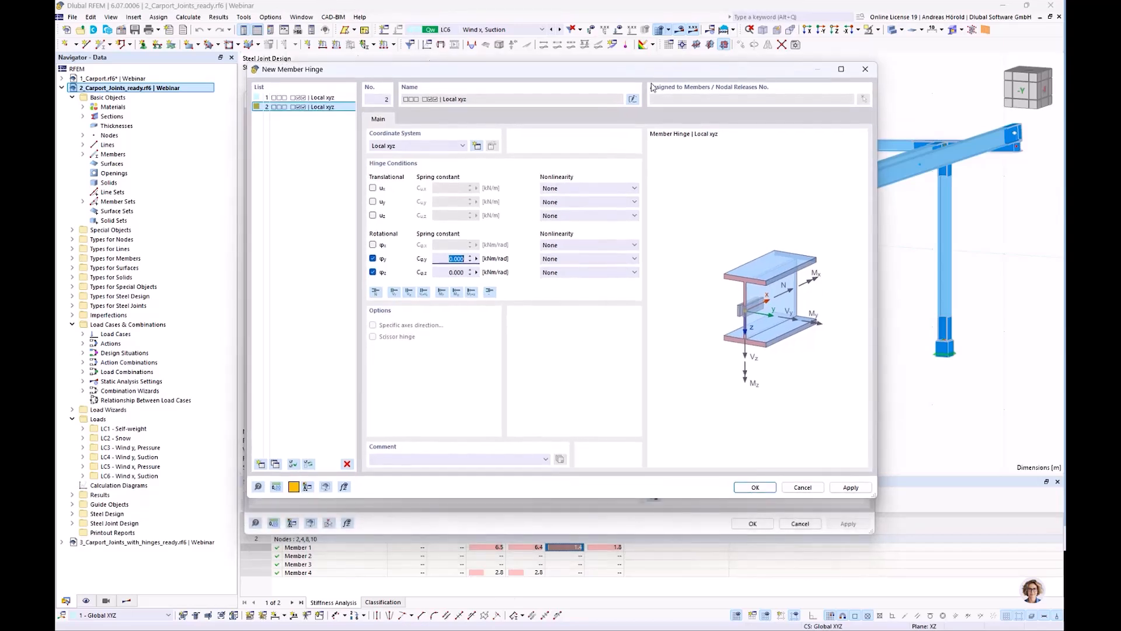
click(866, 70)
drag(557, 100, 558, 54)
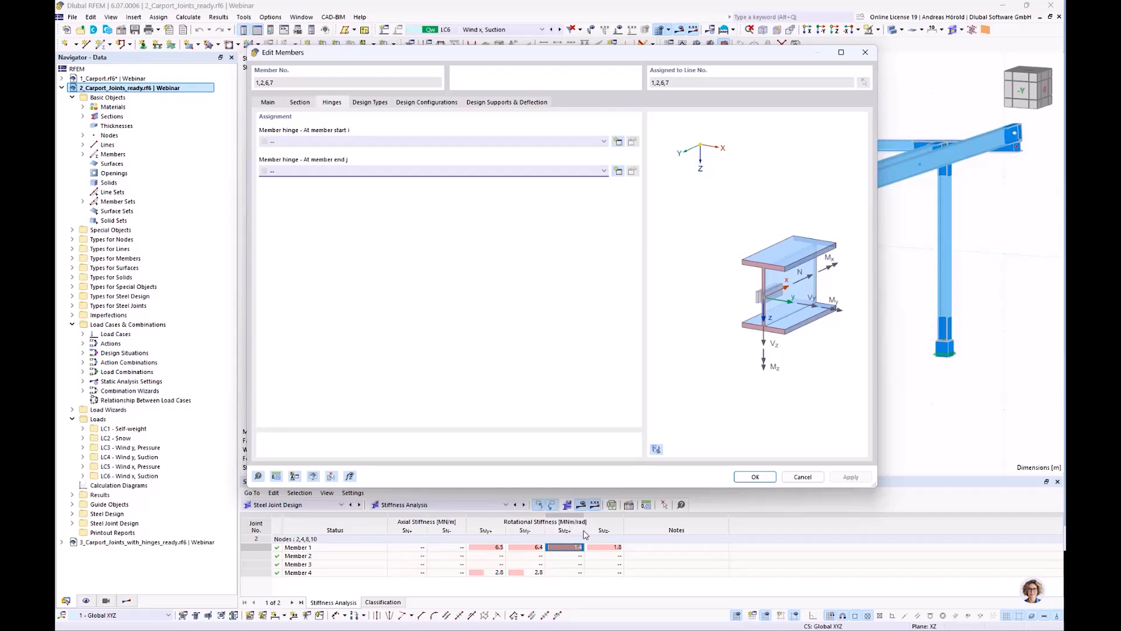
Step: Create a member hinge at the columns' end j with rotational springs of 6400 kNm/rad about y and 1400 kNm/rad about z
click(617, 172)
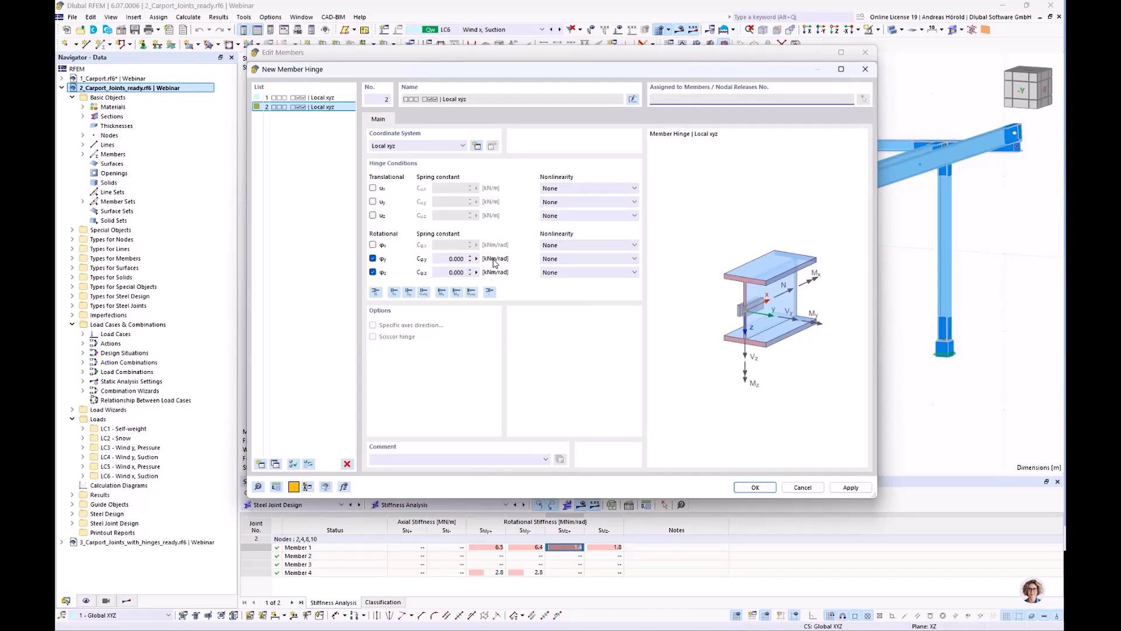
click(436, 260)
text(6400)
click(445, 273)
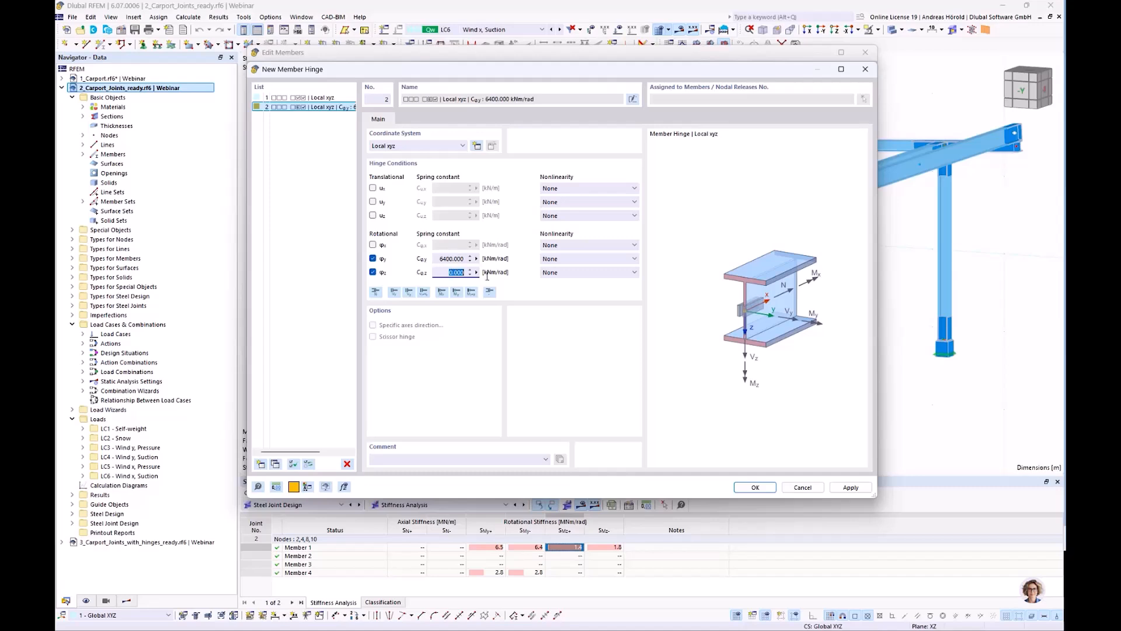
text(14)
click(753, 488)
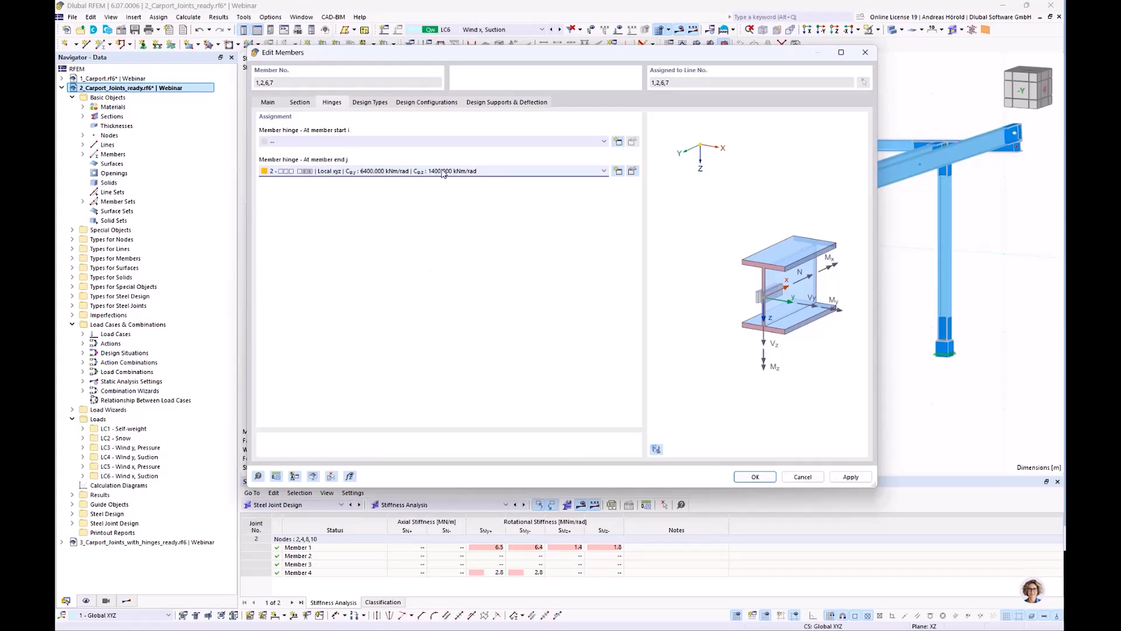
click(750, 476)
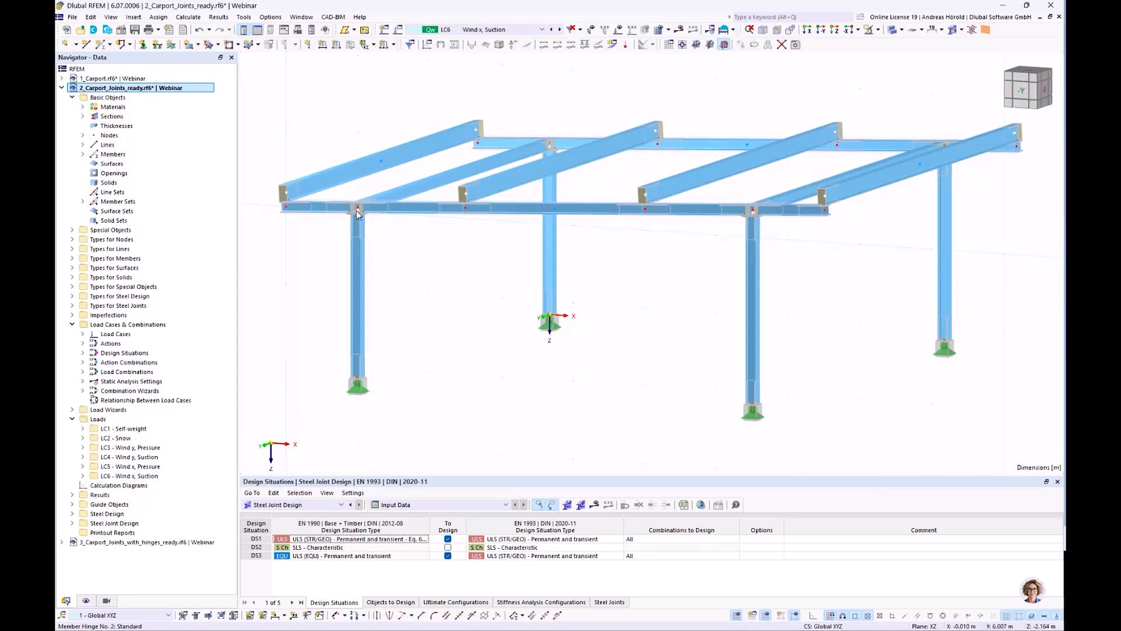
Step: Open the two cross beams between the column heads, members 11 and 12, and activate the member hinges option
scroll(360, 214, up, 5)
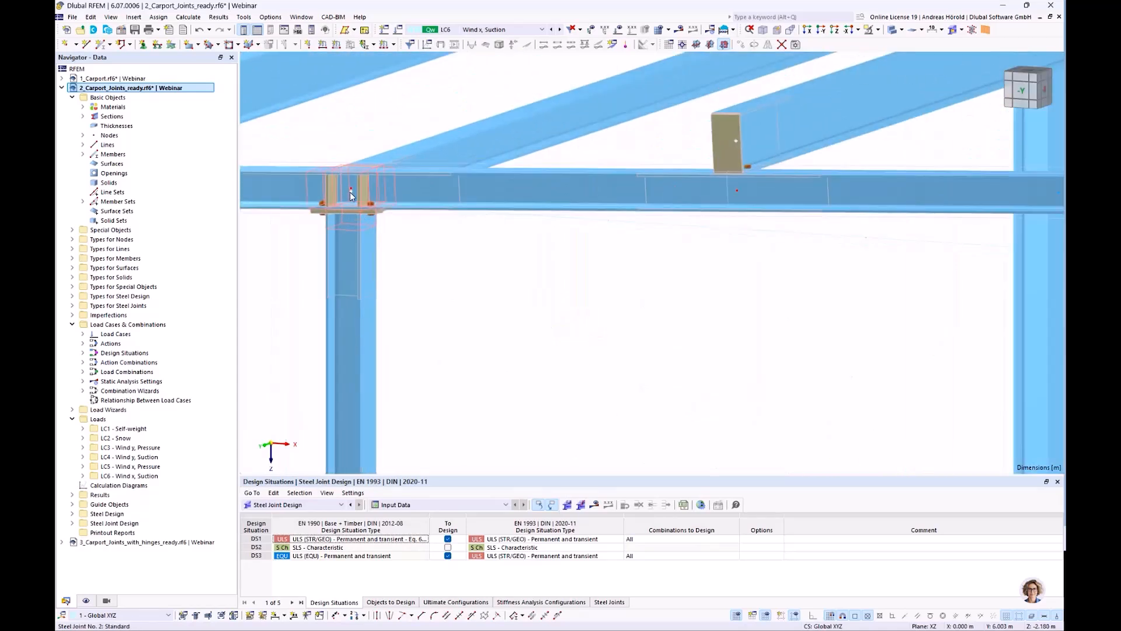
scroll(417, 272, down, 5)
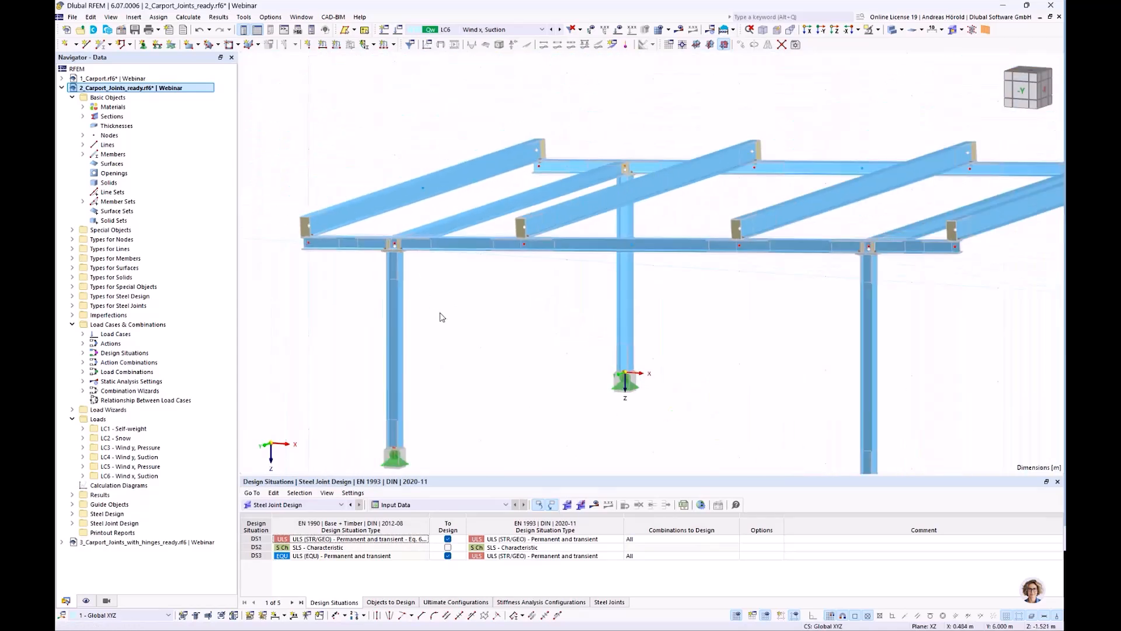
ctrl+middle_drag(467, 326, 512, 343)
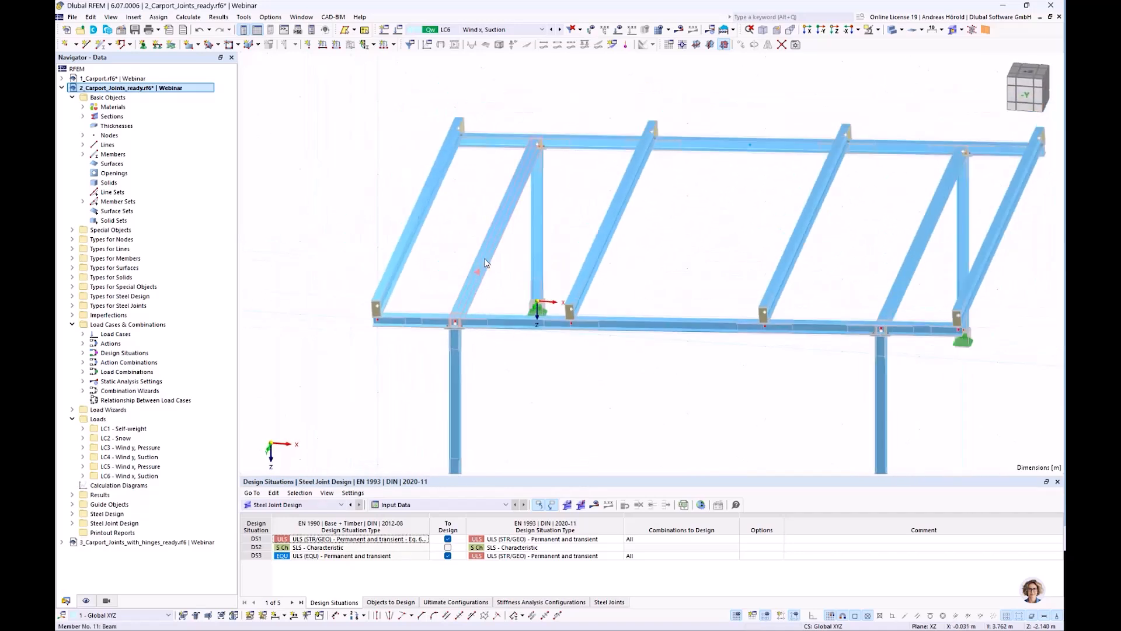
double_click(905, 277)
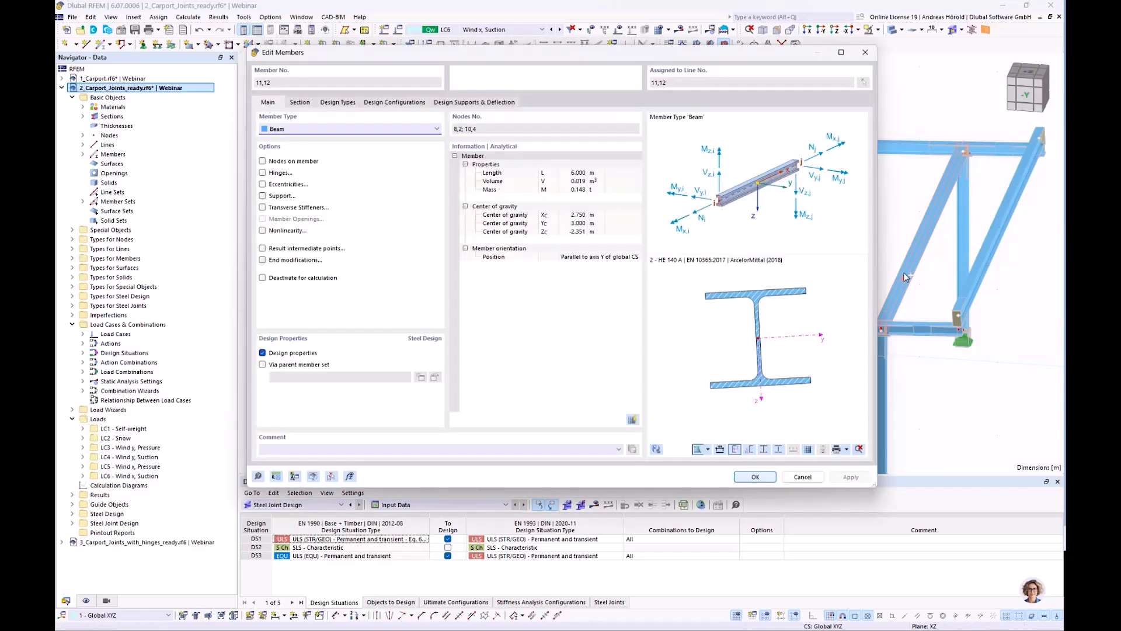
click(263, 172)
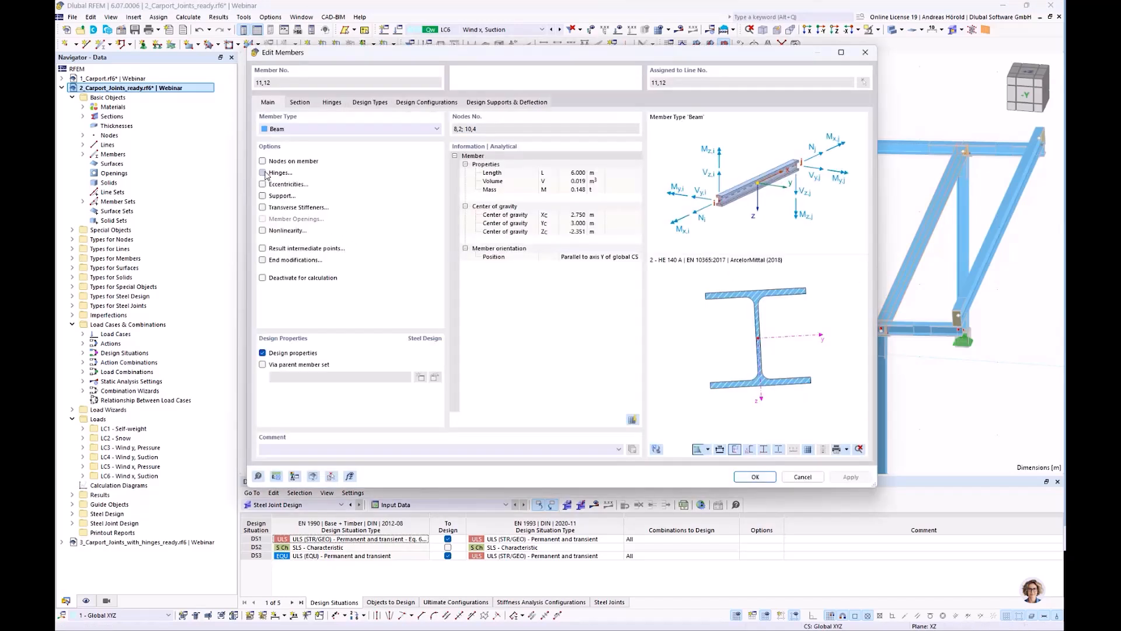
click(332, 103)
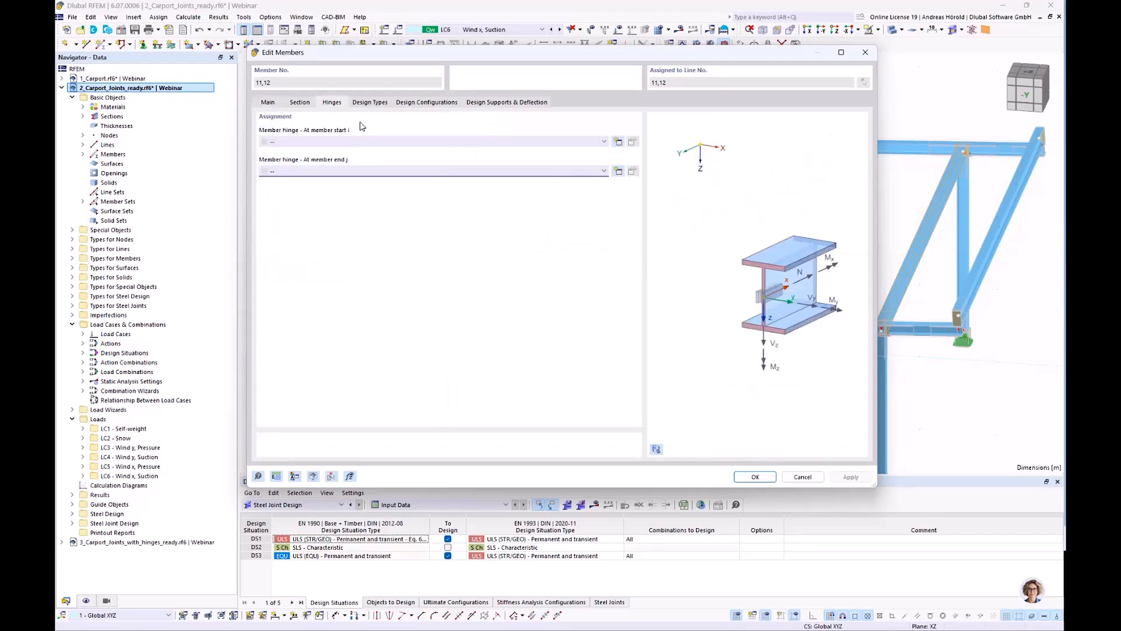
Step: Create a hinge released only about y with a 2800 kNm/rad spring, and assign it to both ends of members 11 and 12
click(618, 142)
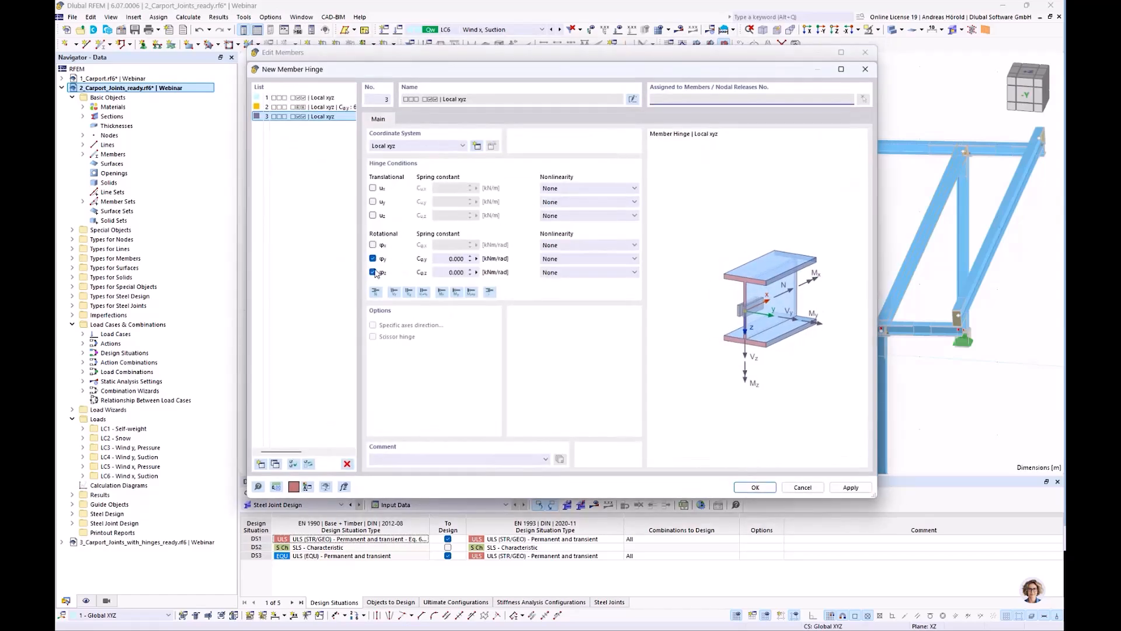
click(373, 271)
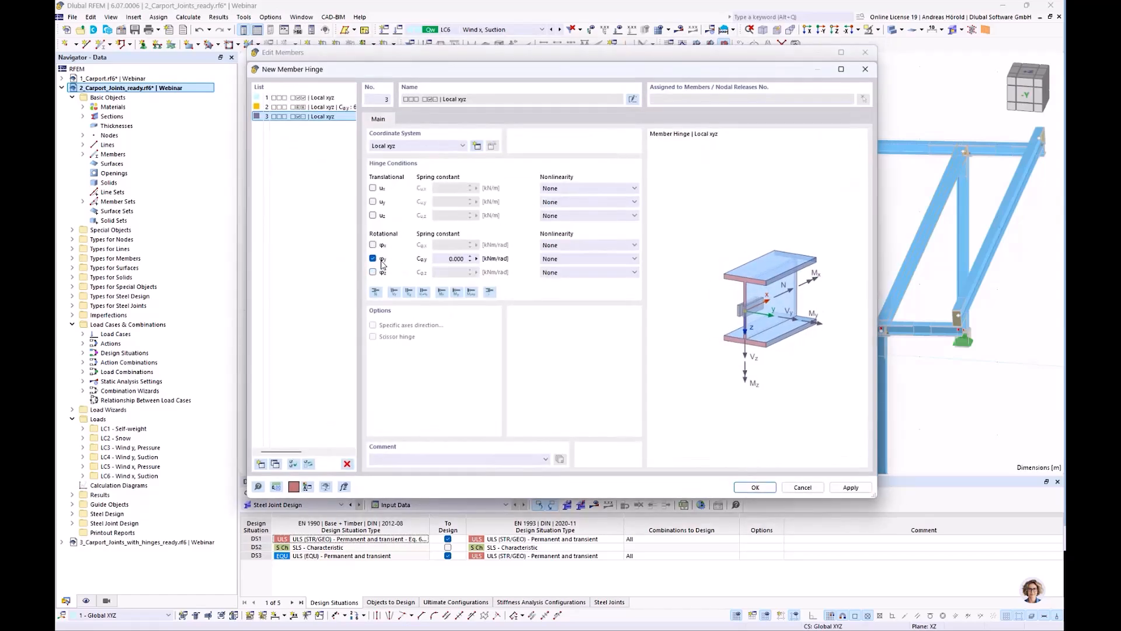
click(448, 258)
text(2800)
click(755, 487)
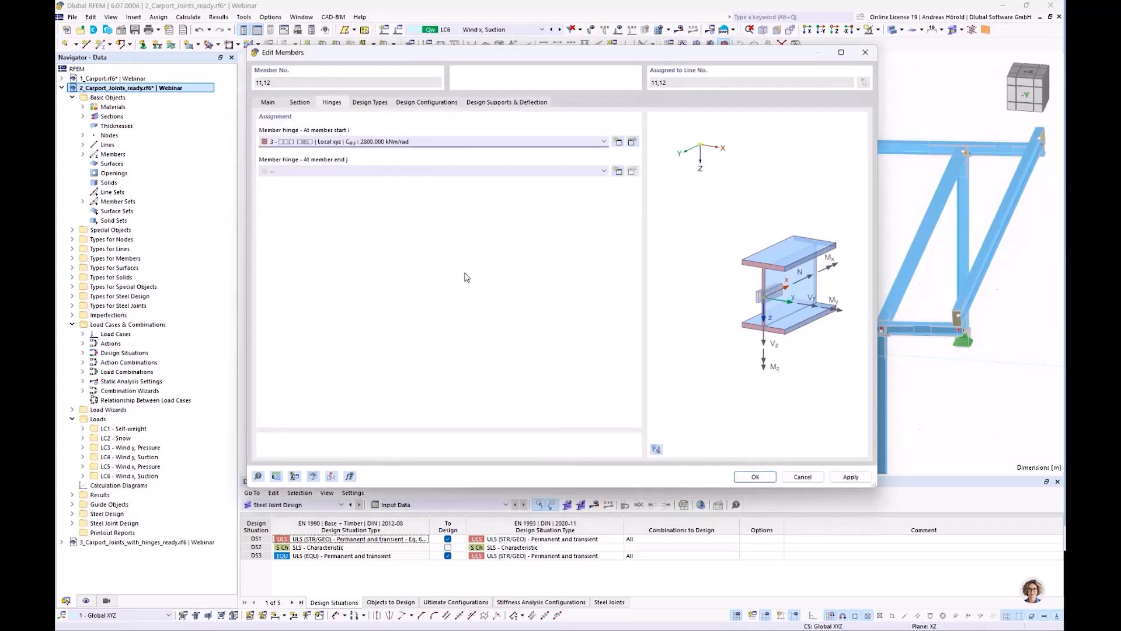
click(501, 171)
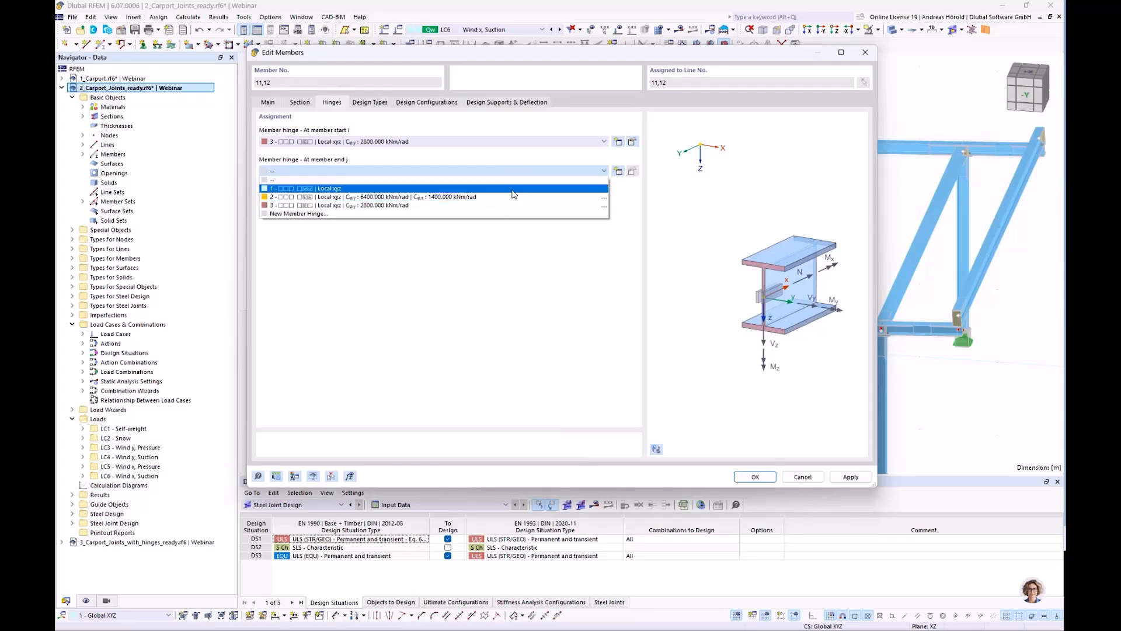
click(514, 206)
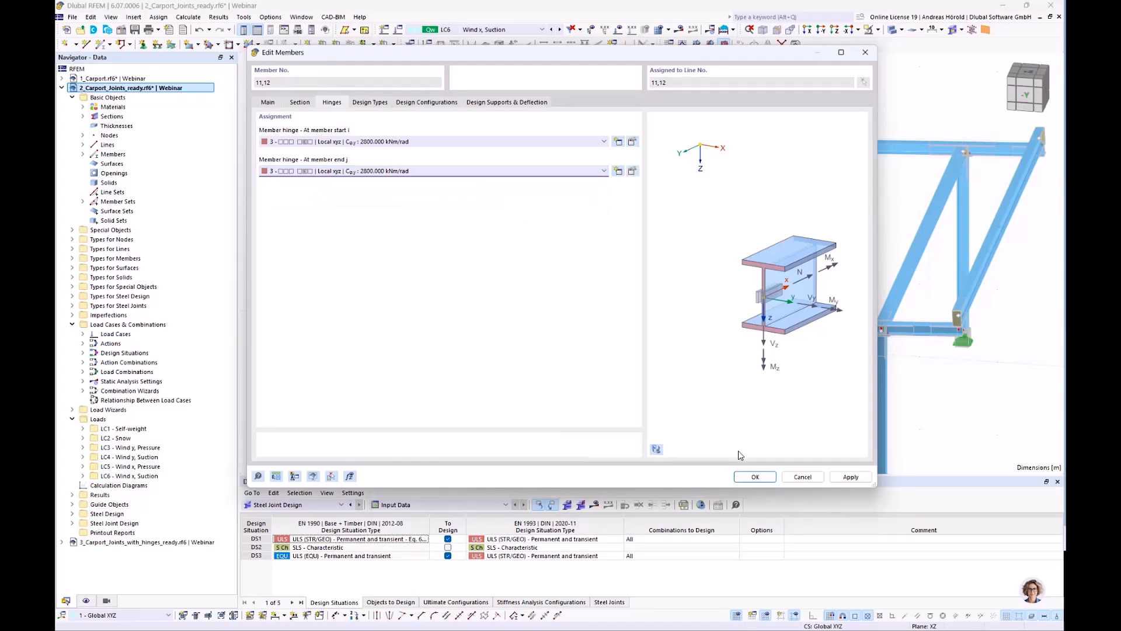
click(758, 477)
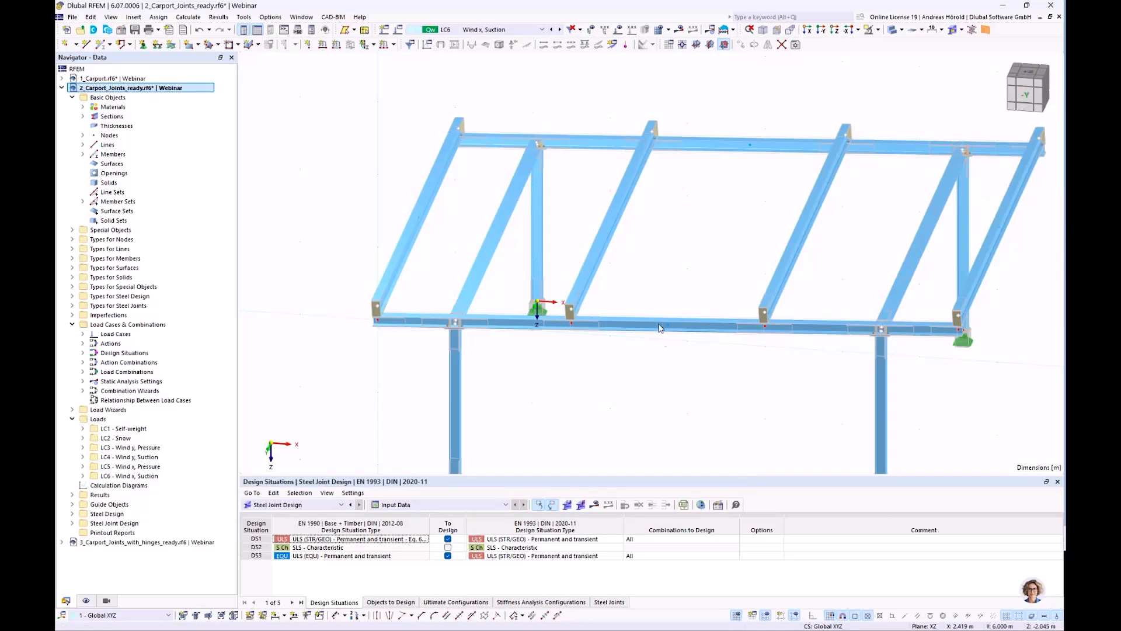
Step: Make the prepared model 3_Carport_Joints_with_hinges_ready.rf6 the active one
scroll(658, 319, down, 3)
middle_drag(694, 300, 596, 286)
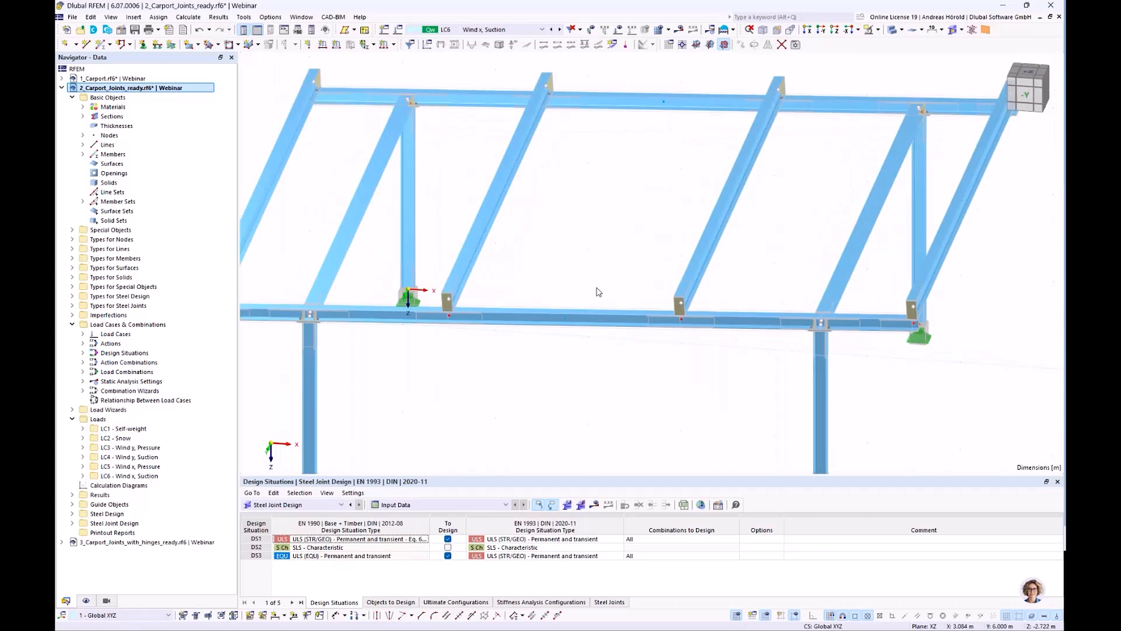
middle_drag(595, 290, 669, 302)
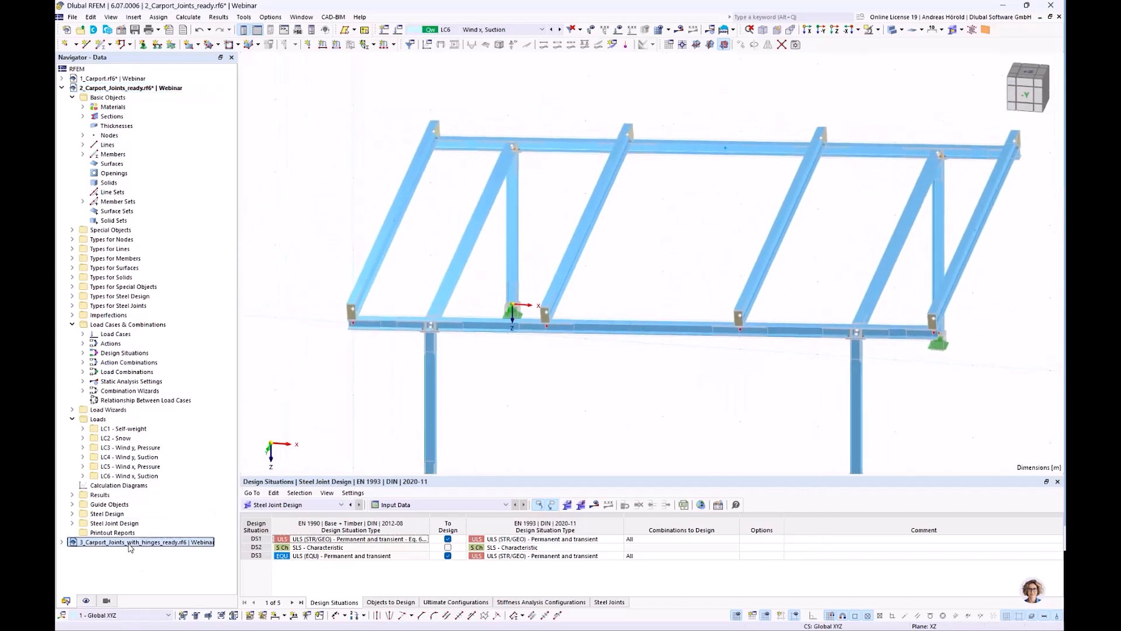
double_click(129, 543)
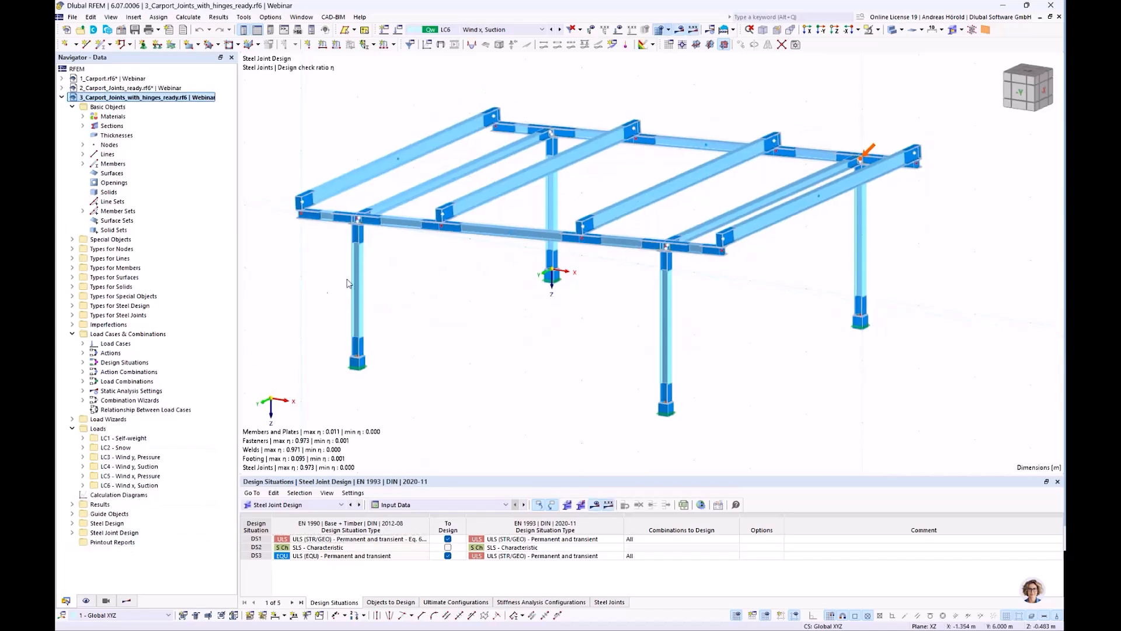
Step: Show the Stress-Strain Analysis results of the Steel Joint Design in an enlarged table and review the design ratios by joint
middle_drag(481, 331, 561, 337)
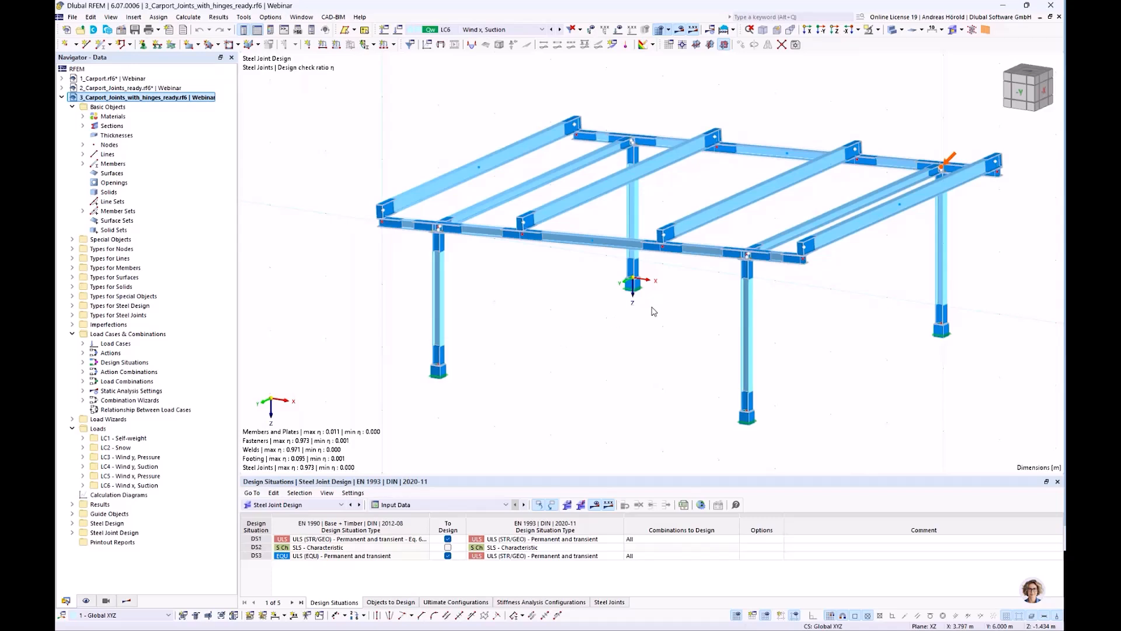
scroll(649, 309, up, 3)
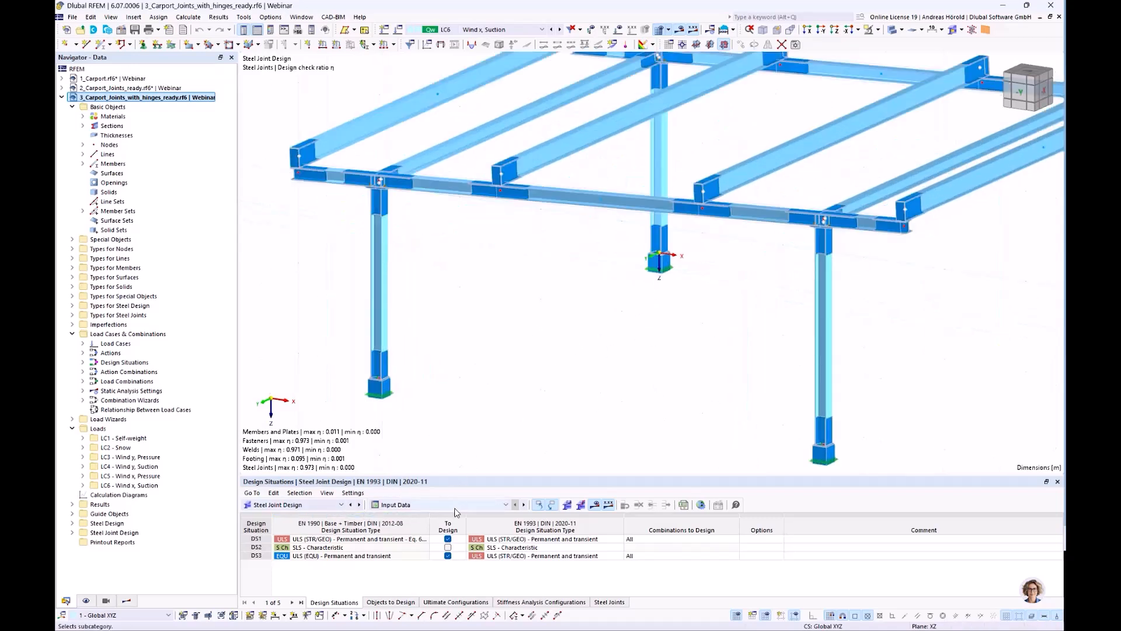
click(439, 507)
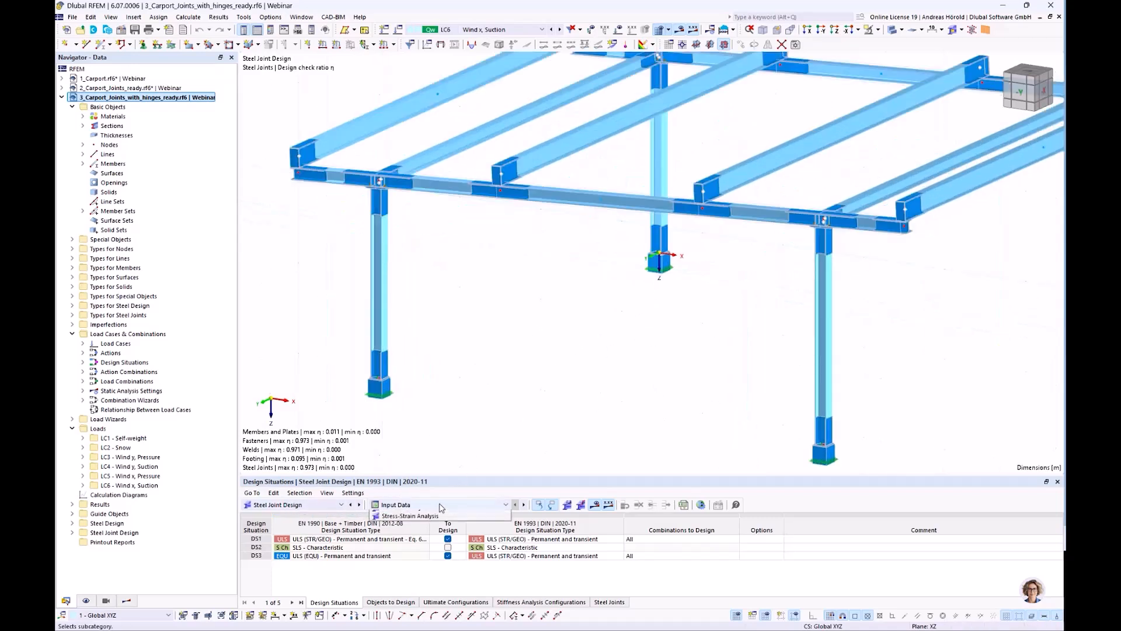
click(439, 531)
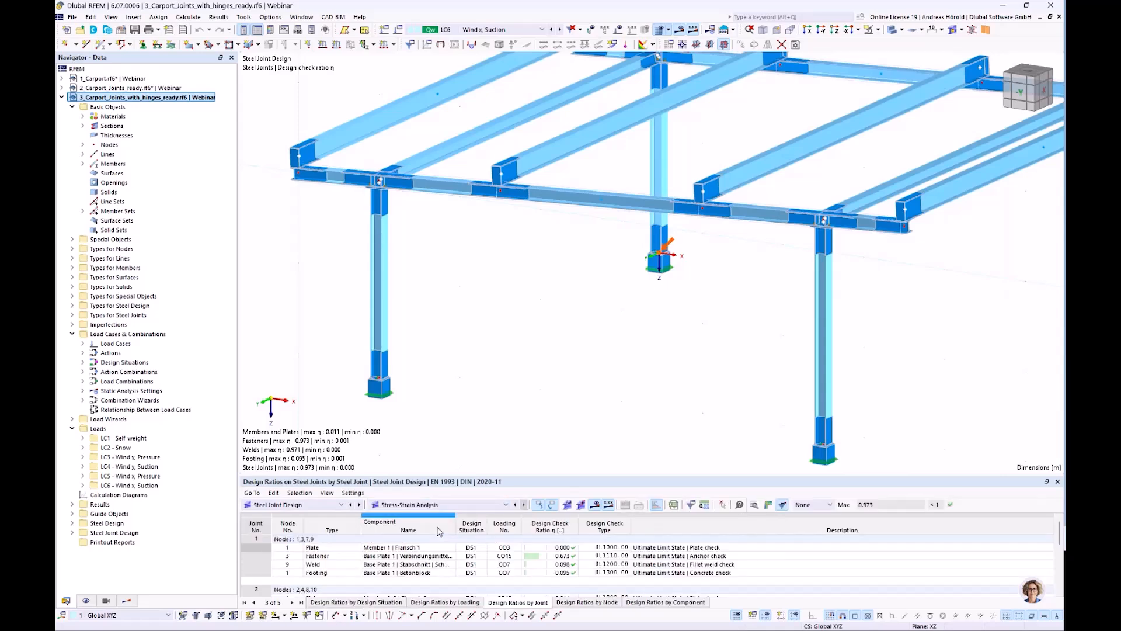
drag(598, 476, 606, 397)
scroll(550, 520, down, 1)
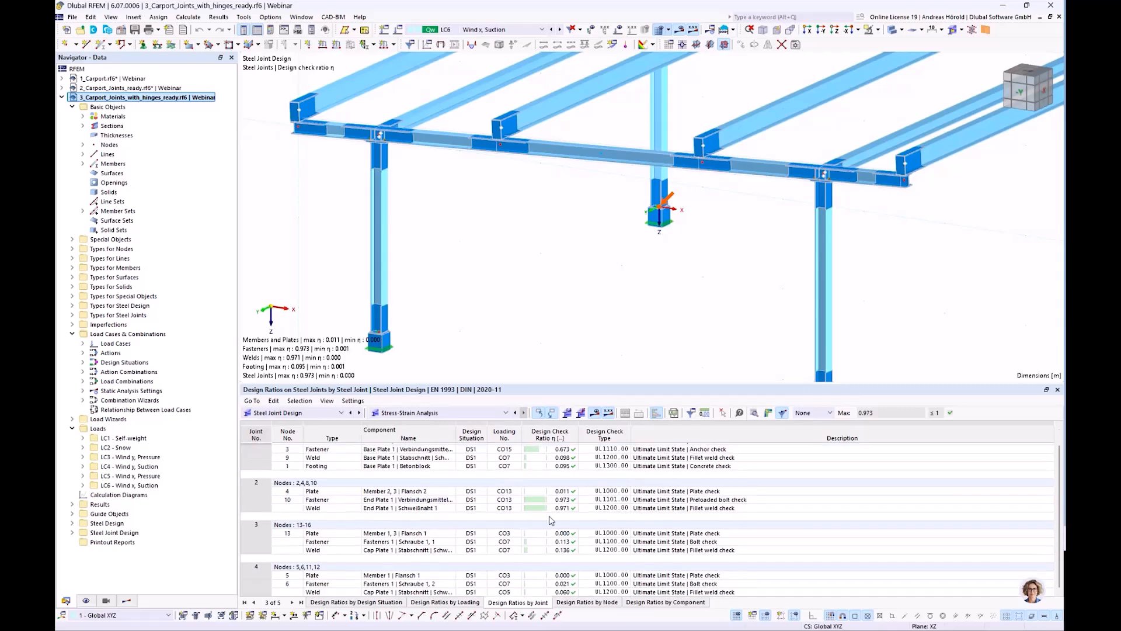
scroll(550, 520, up, 1)
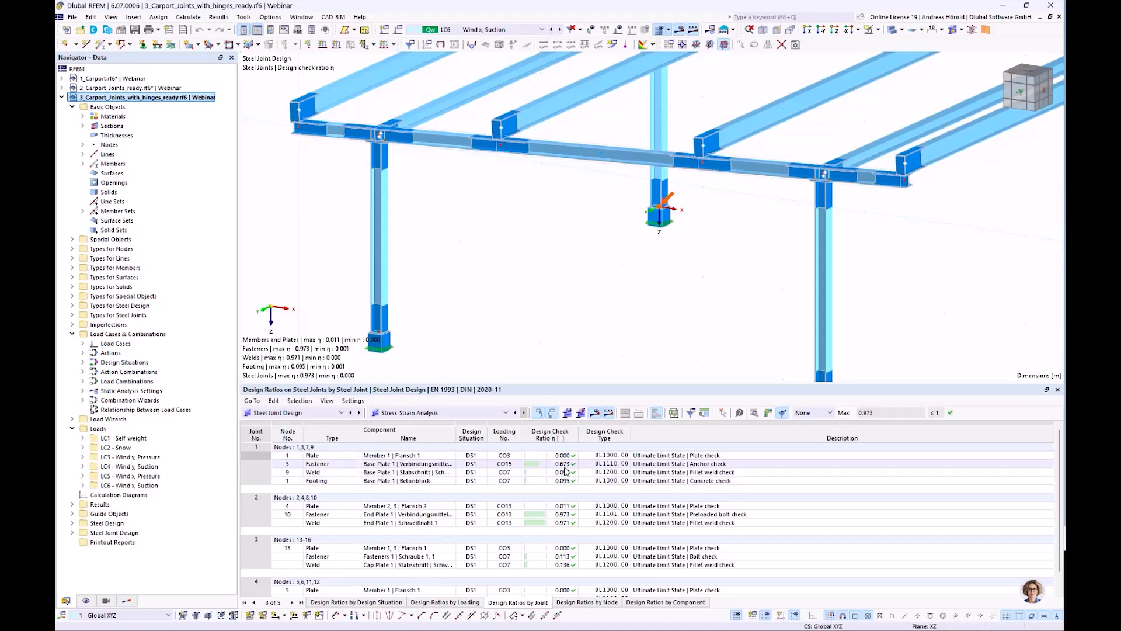
scroll(559, 516, down, 1)
scroll(558, 516, up, 1)
Step: Switch the results to Steel Design and examine the members' design ratios, including the serviceability deflection checks
click(306, 413)
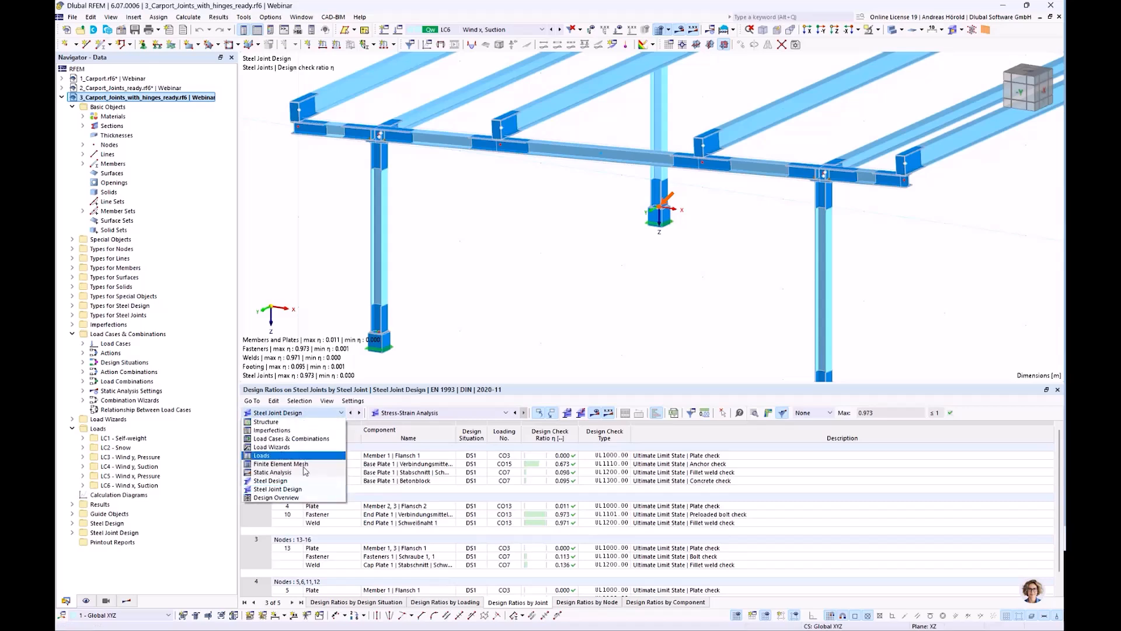
click(307, 481)
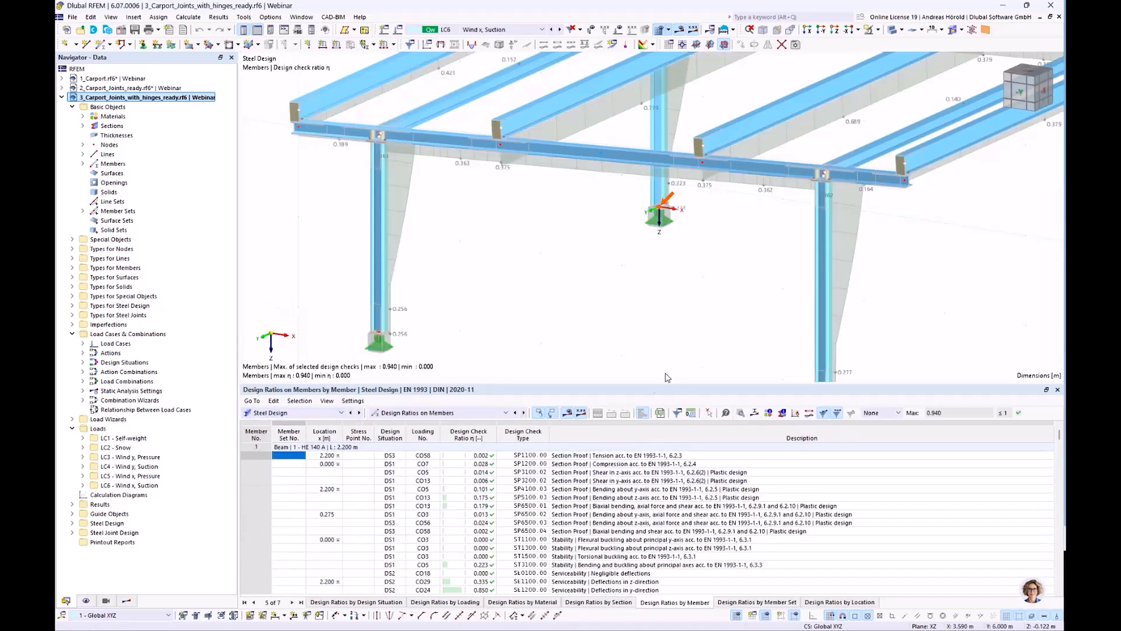
scroll(595, 498, down, 3)
scroll(595, 498, down, 2)
scroll(594, 498, down, 4)
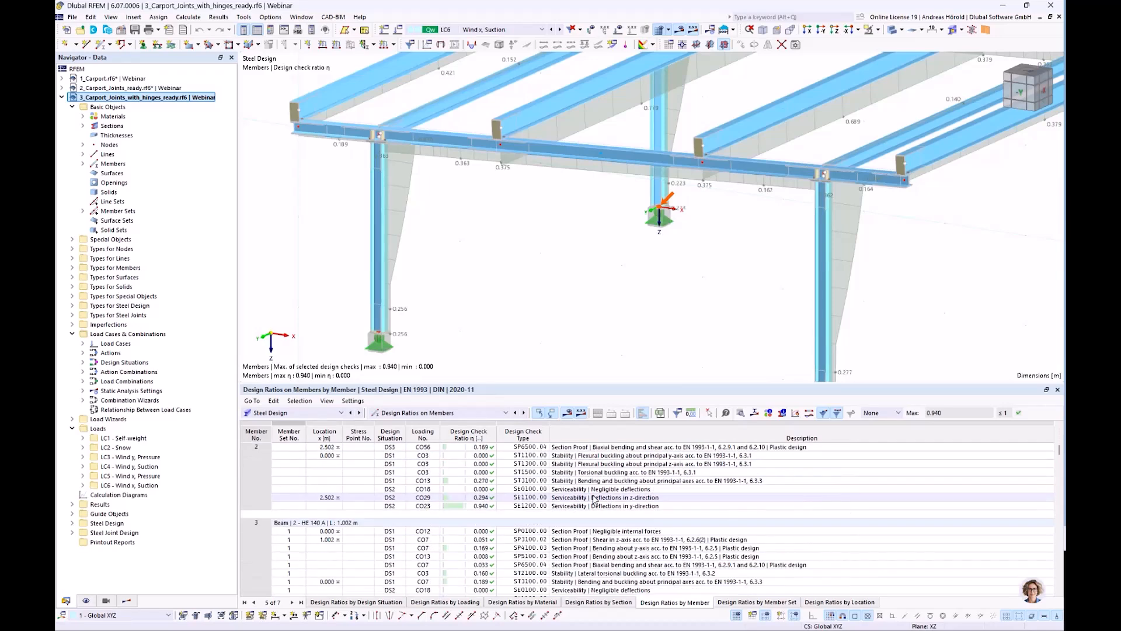
Step: Locate member 2's y-direction deflection check in the model and examine the surrounding members' design ratios
click(478, 506)
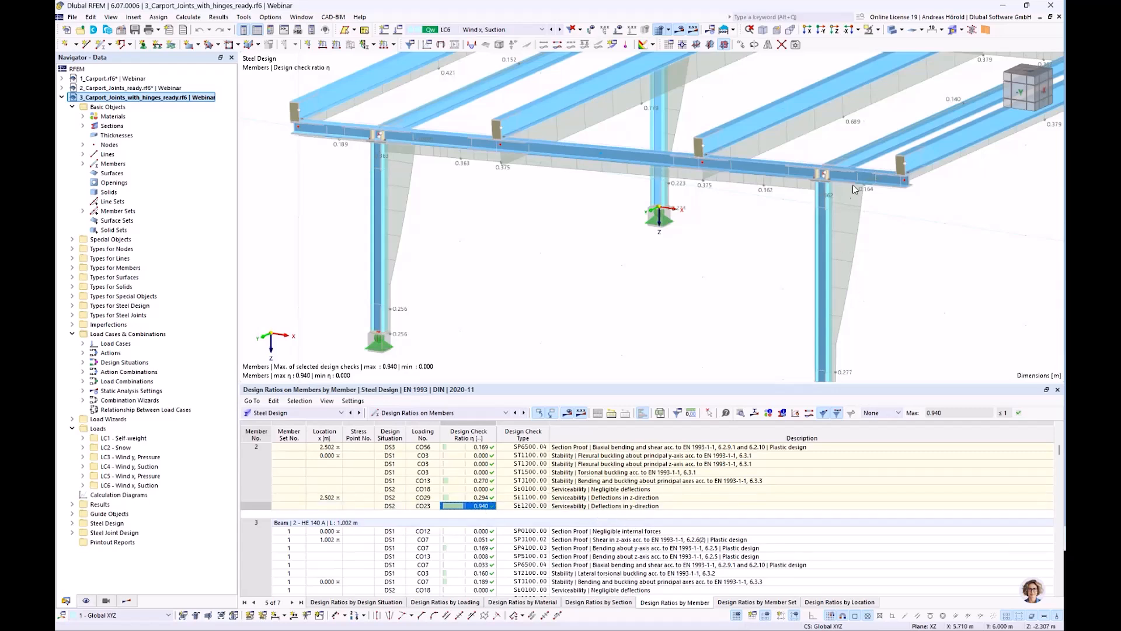
scroll(846, 189, down, 5)
scroll(862, 189, up, 4)
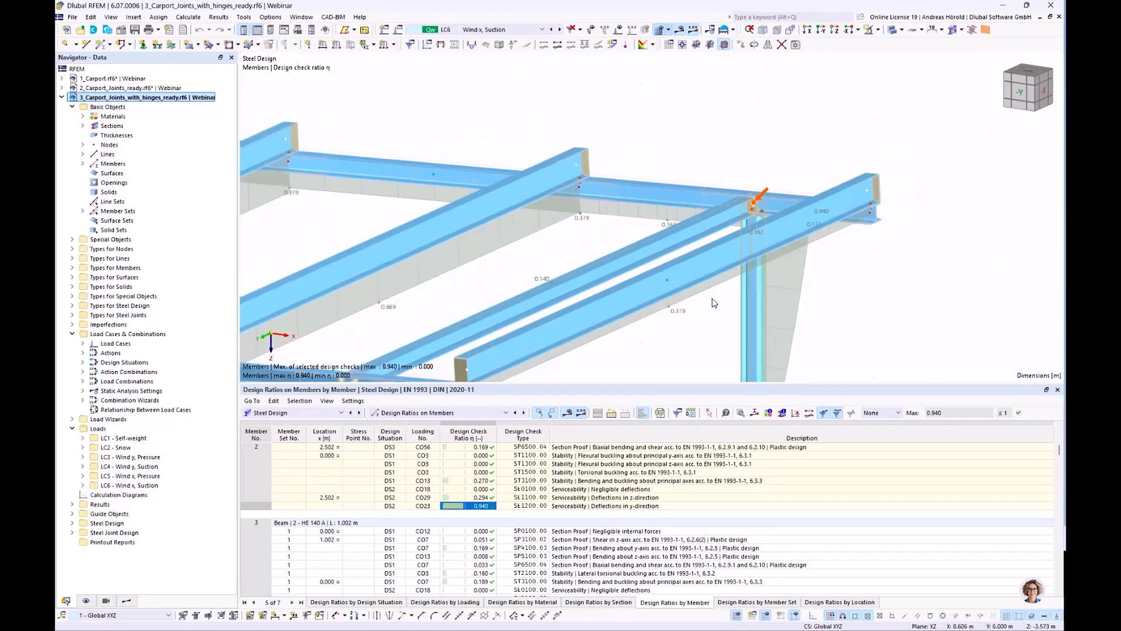
scroll(695, 314, down, 2)
middle_drag(702, 303, 814, 227)
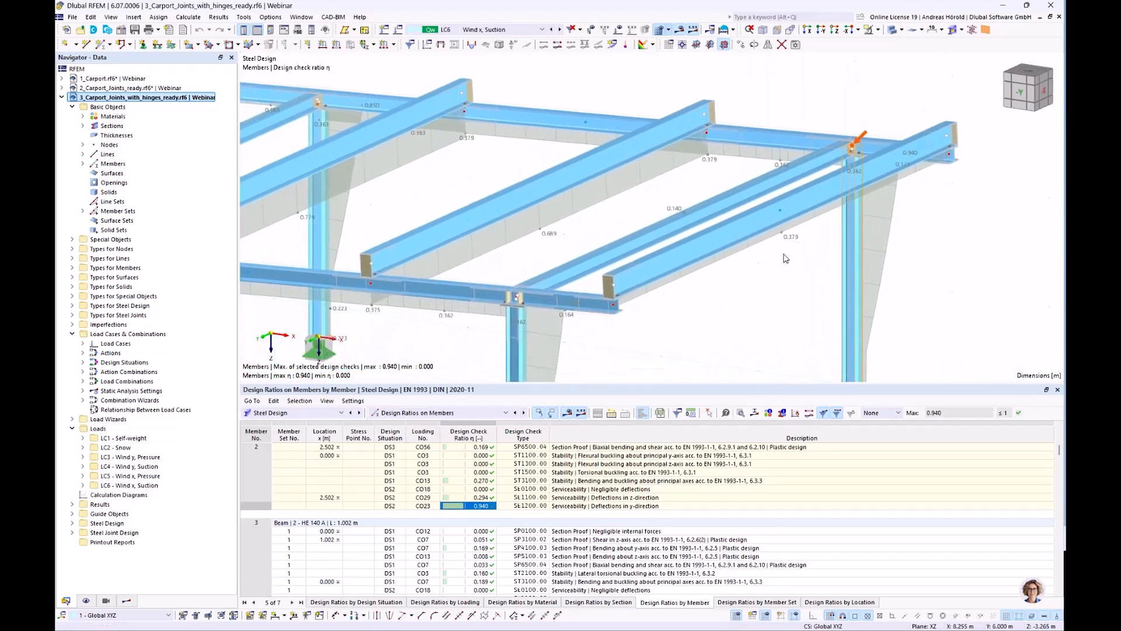
scroll(786, 258, down, 1)
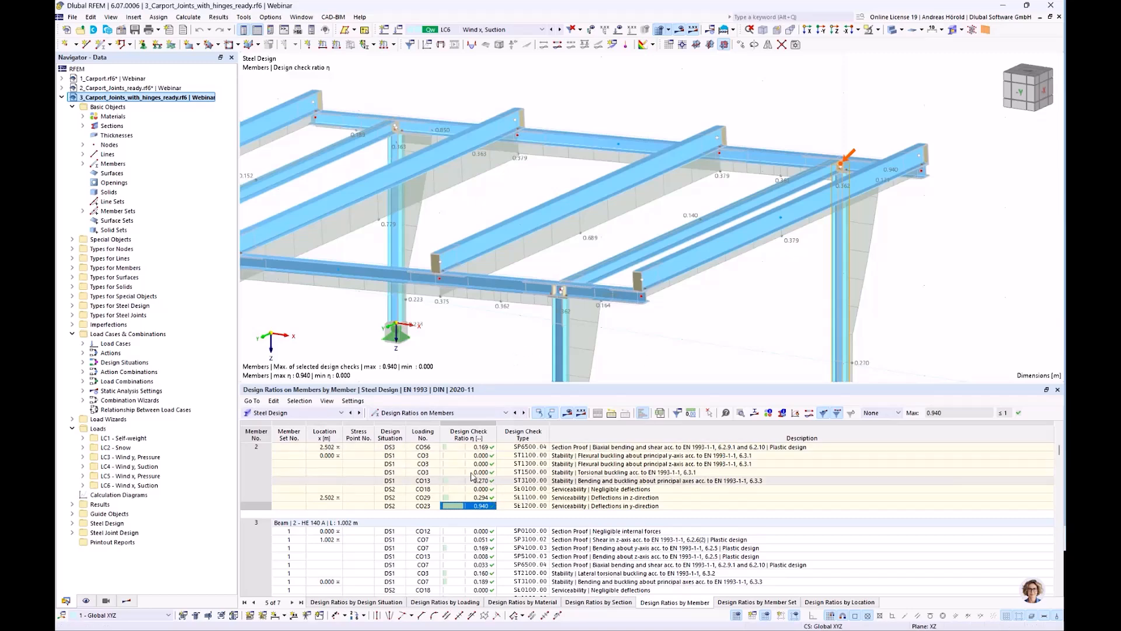
scroll(449, 342, down, 4)
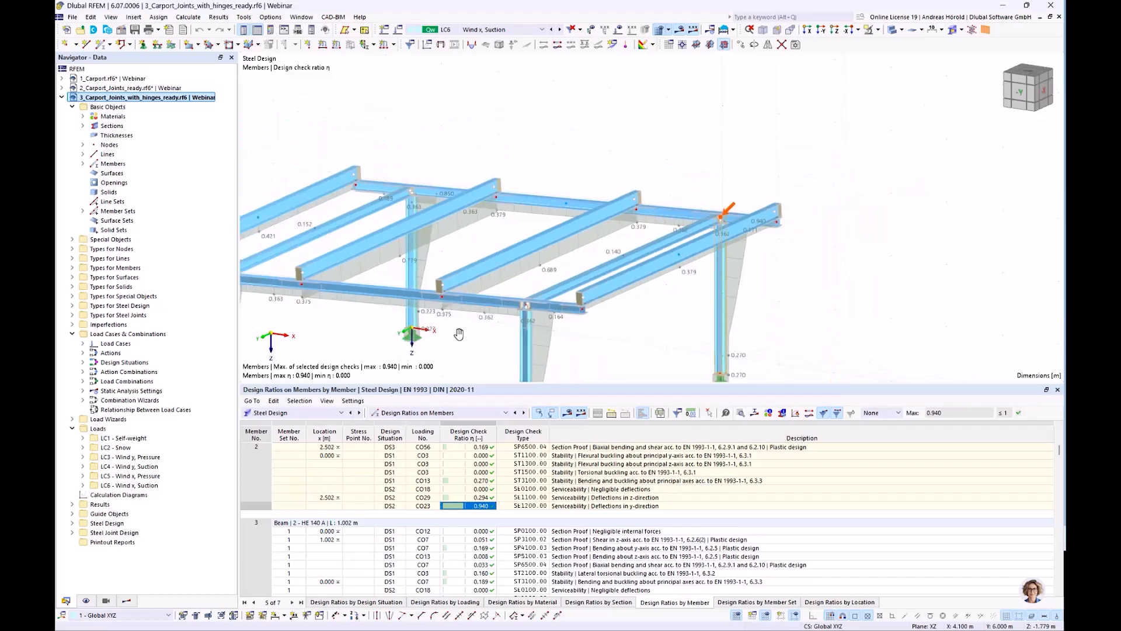
scroll(615, 299, down, 1)
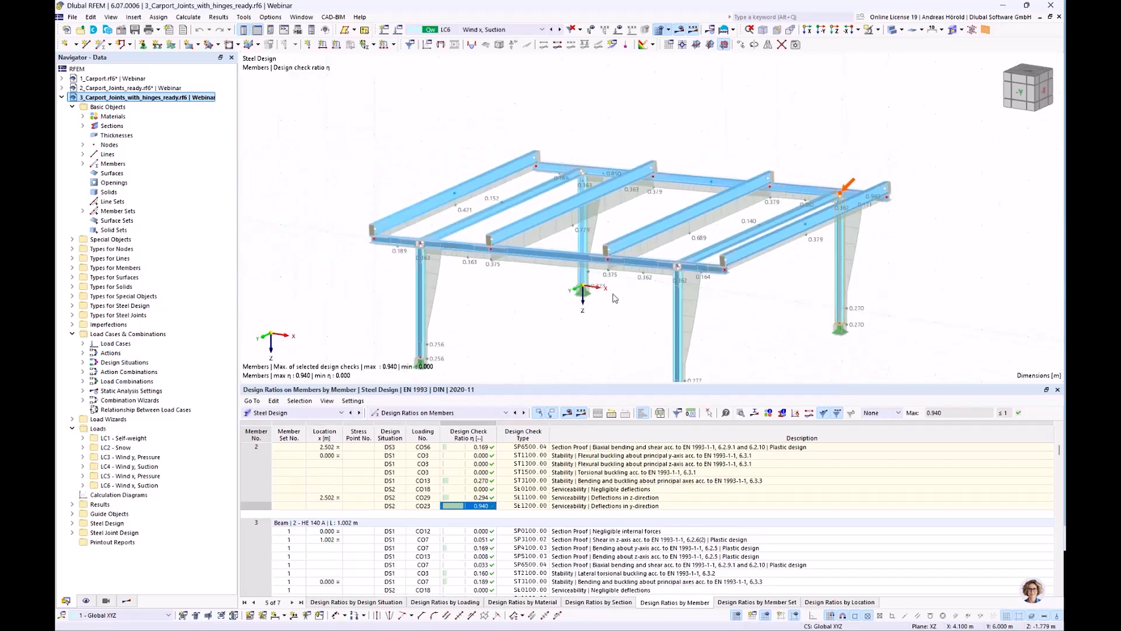
scroll(615, 299, up, 1)
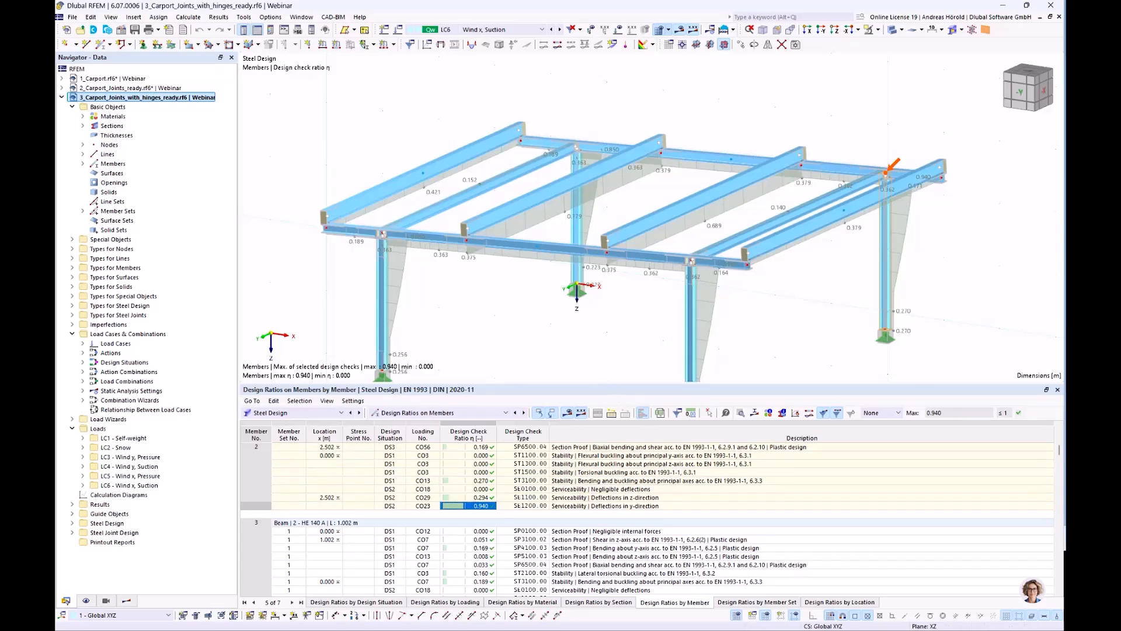
key(alt+Tab)
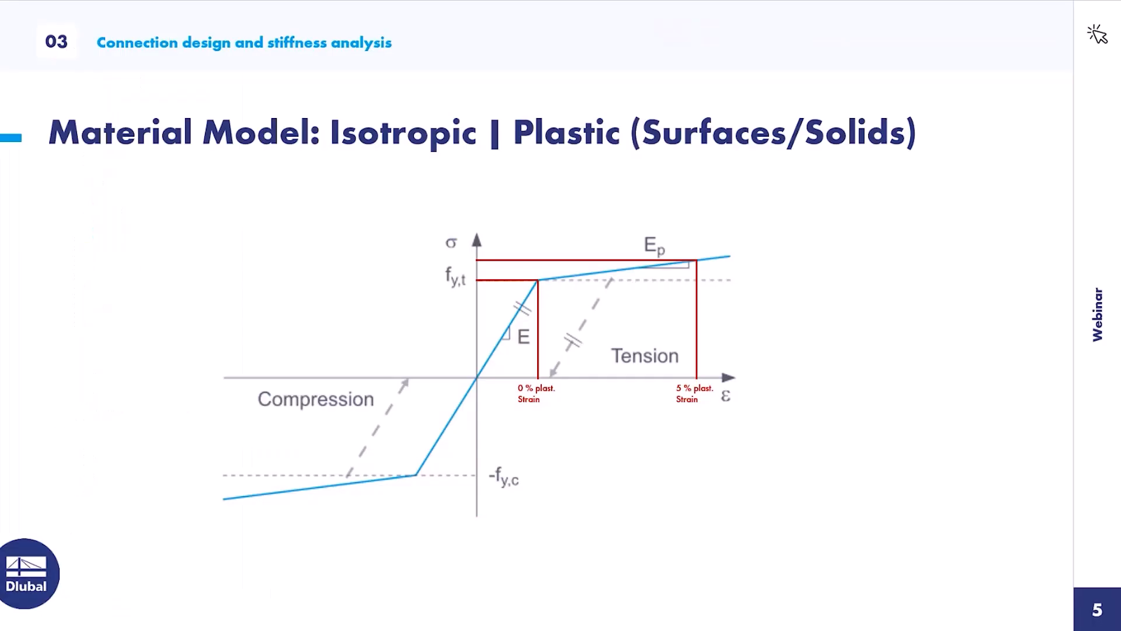
click(880, 362)
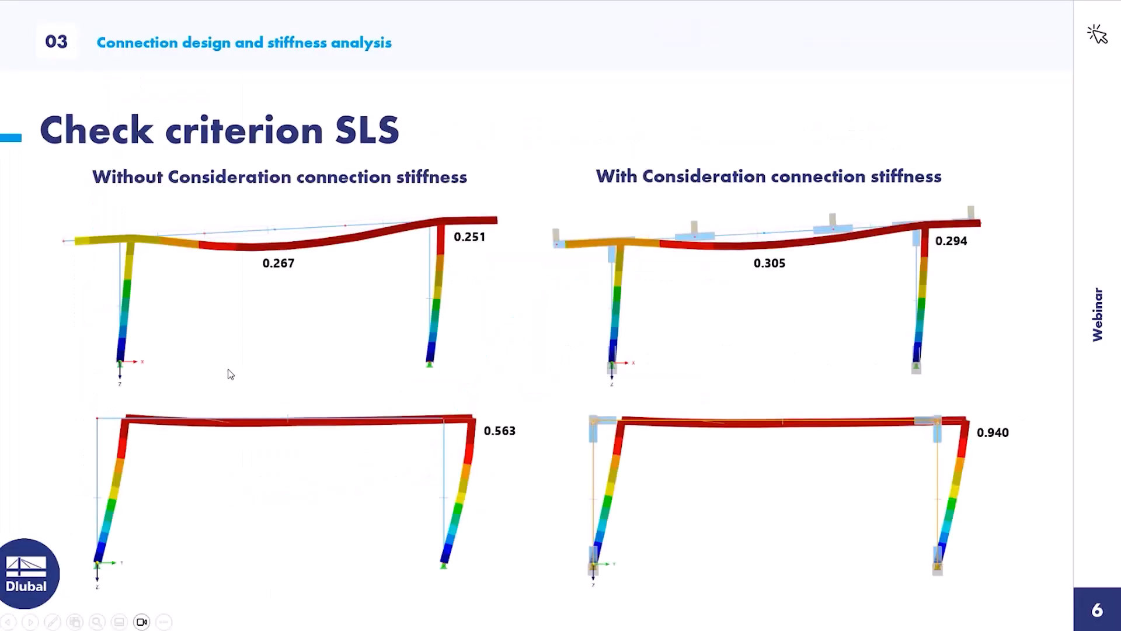
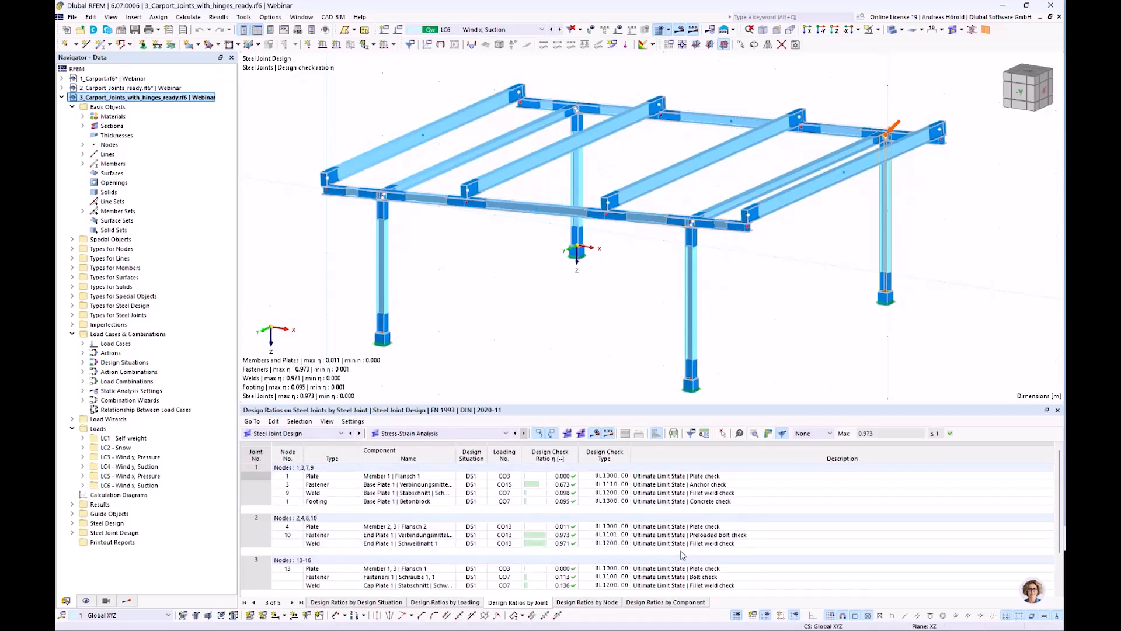
Step: Review the design check details of joint 2's preloaded bolt check and send its formulas to the printout report
click(701, 538)
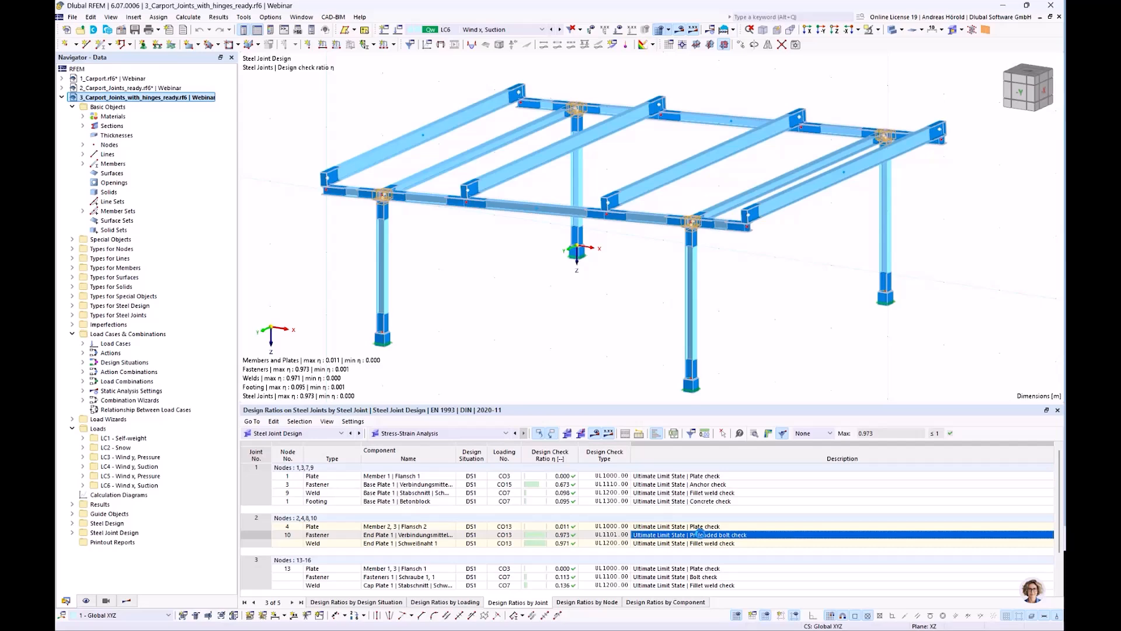
double_click(701, 535)
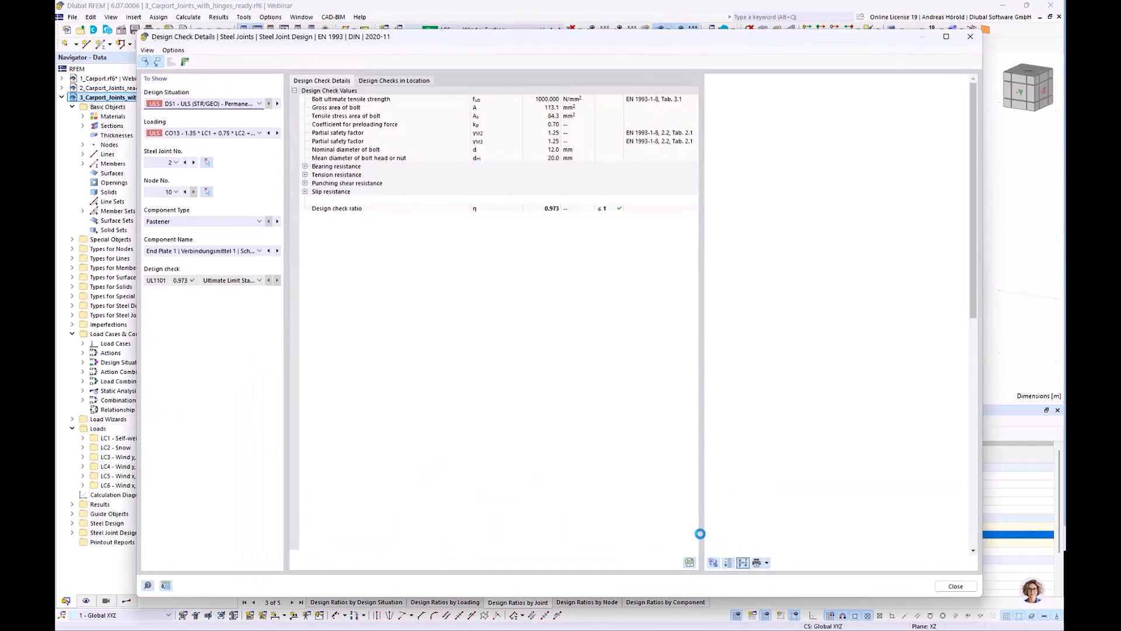
scroll(817, 298, down, 10)
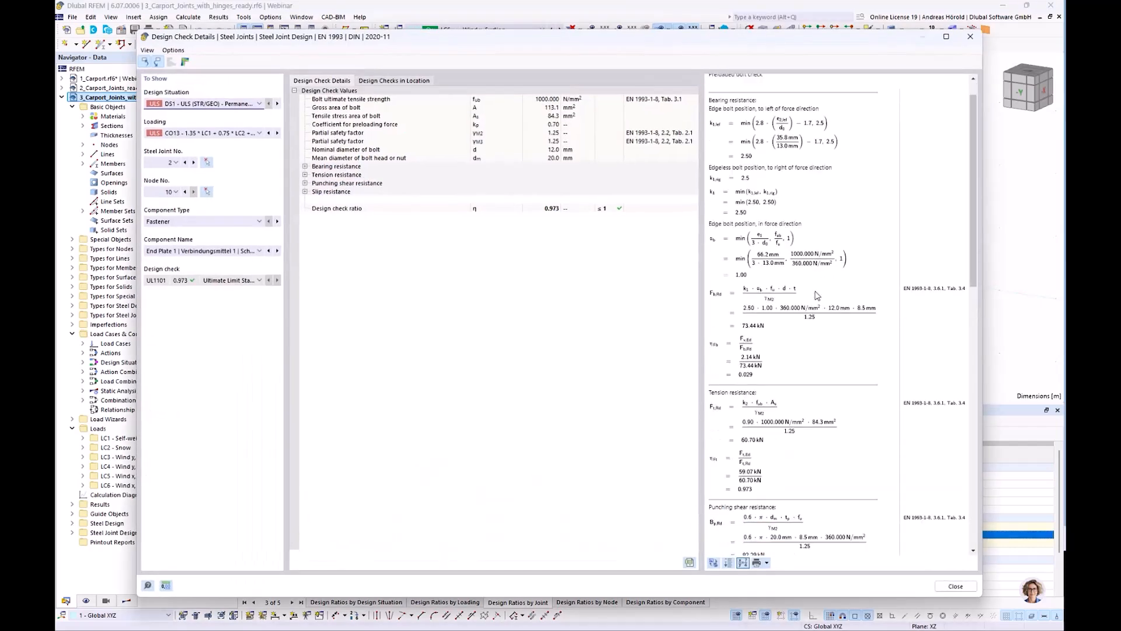
scroll(818, 301, down, 5)
scroll(798, 405, up, 8)
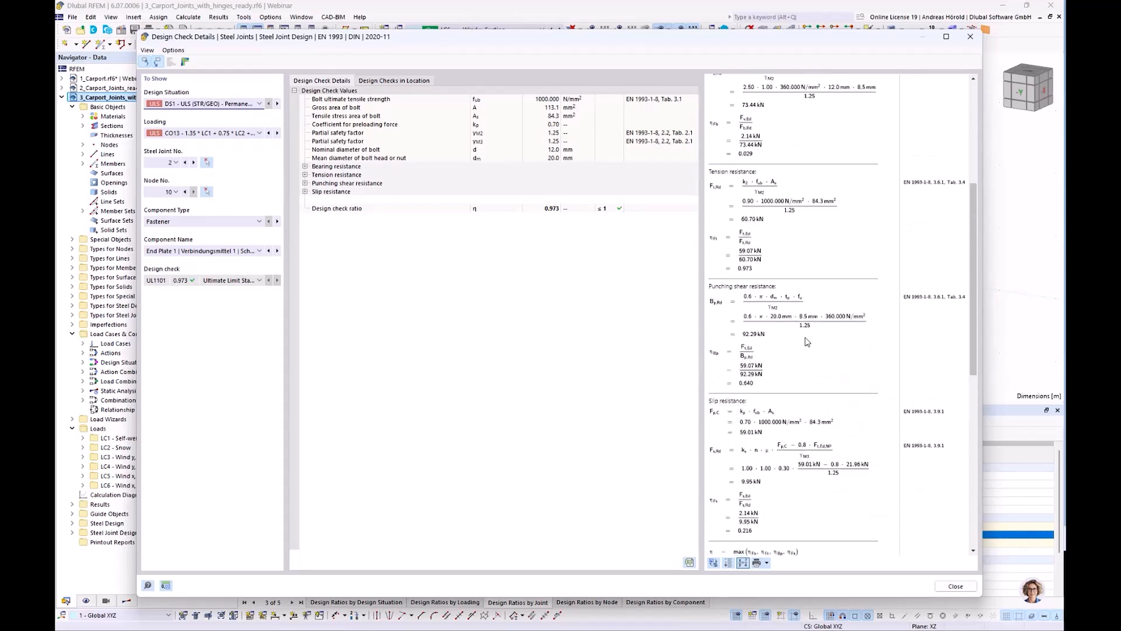
click(767, 562)
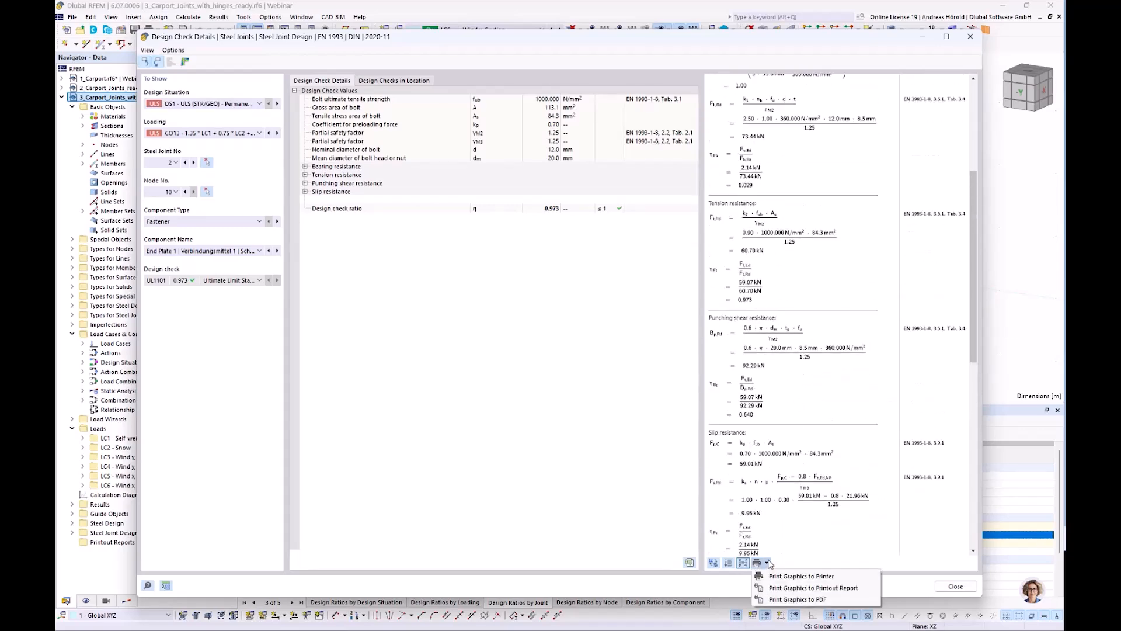
click(826, 588)
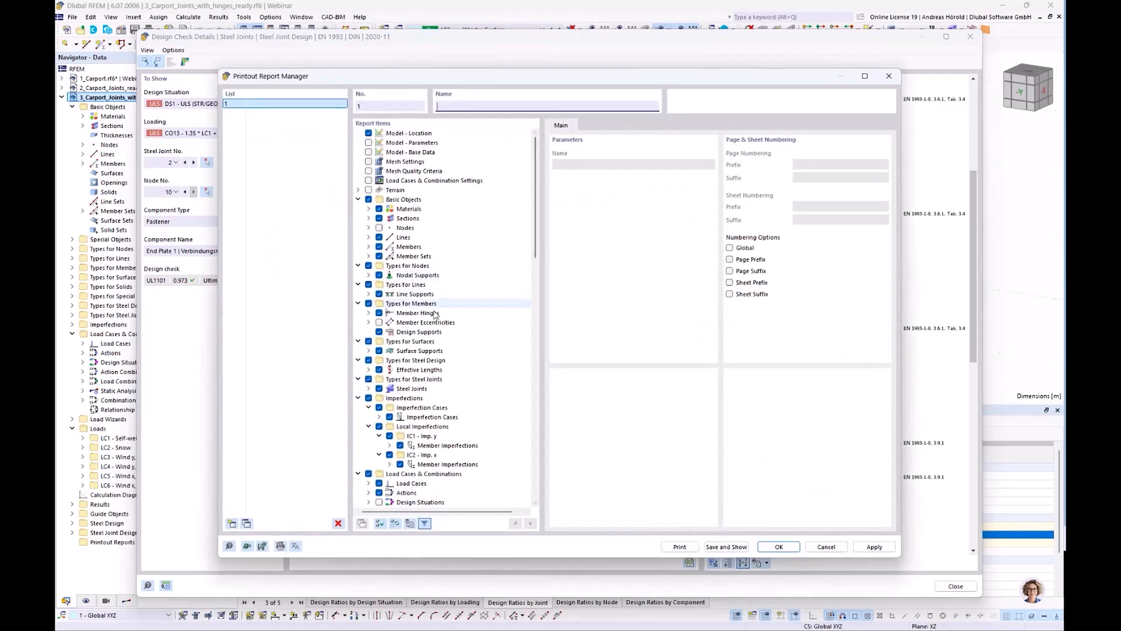
Step: Exclude the Steel Design chapter from the printout report items, and save and show the report
scroll(439, 308, down, 9)
scroll(439, 308, down, 8)
scroll(439, 309, down, 2)
click(369, 313)
scroll(461, 351, down, 5)
scroll(461, 353, down, 2)
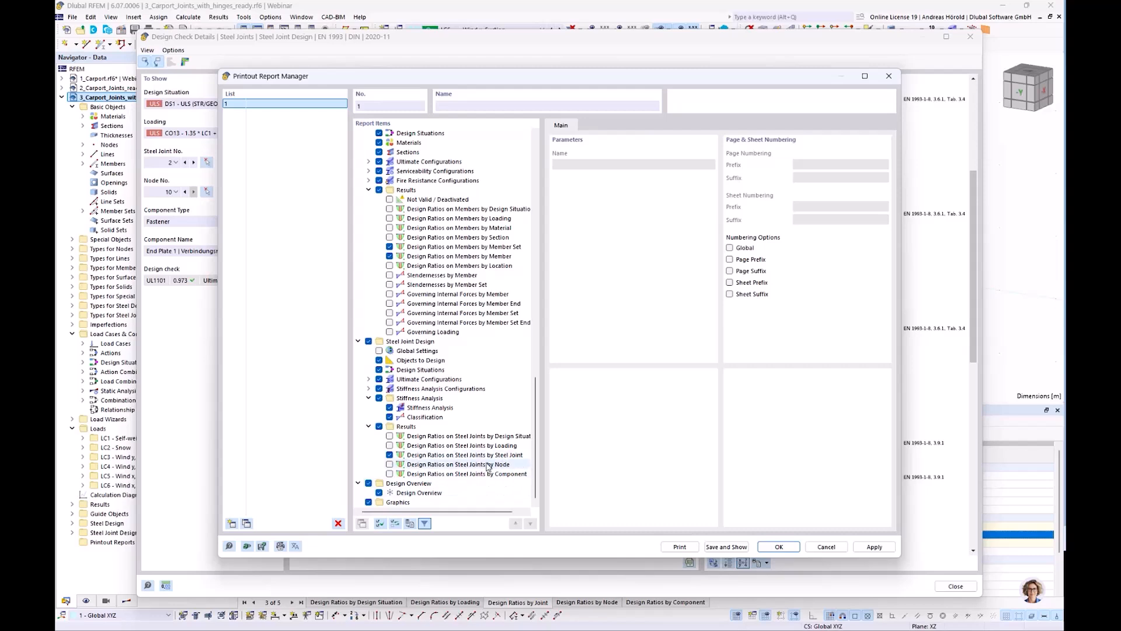
click(724, 547)
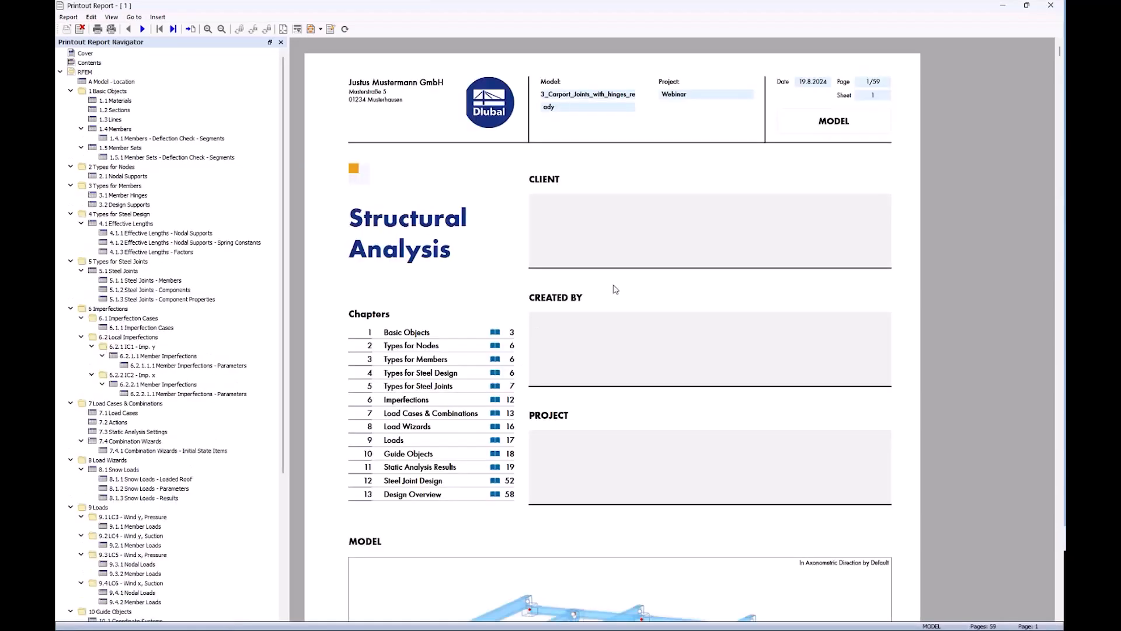
Step: Enter the client's name in the report's cover page settings, keeping the preview image enabled
scroll(614, 295, down, 4)
scroll(617, 316, down, 2)
scroll(617, 317, up, 5)
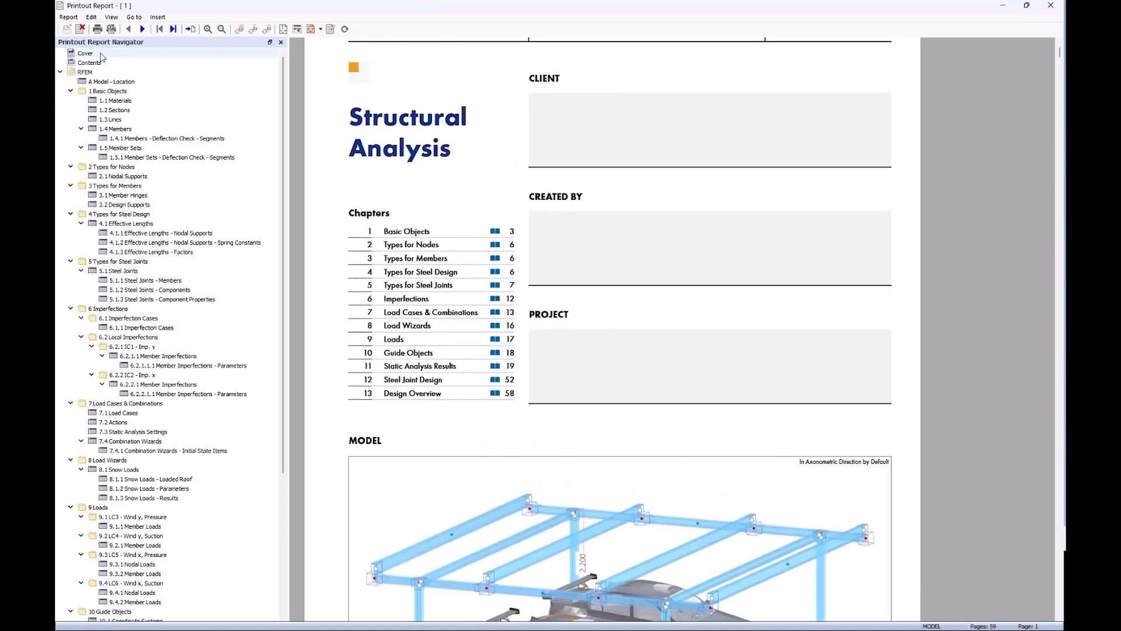
right_click(102, 56)
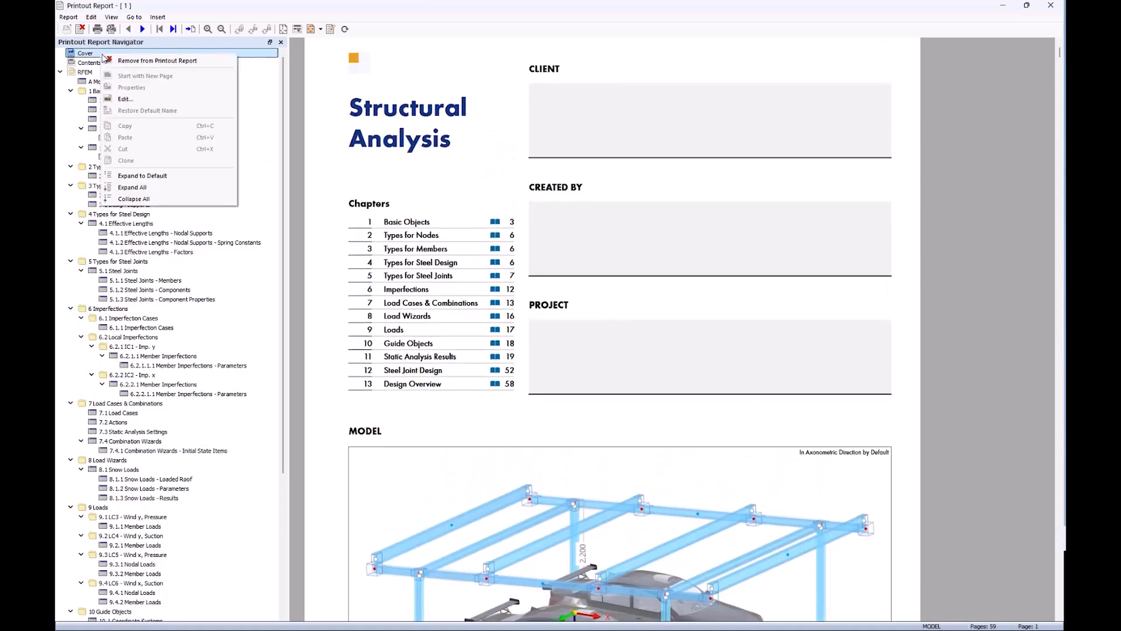
click(162, 99)
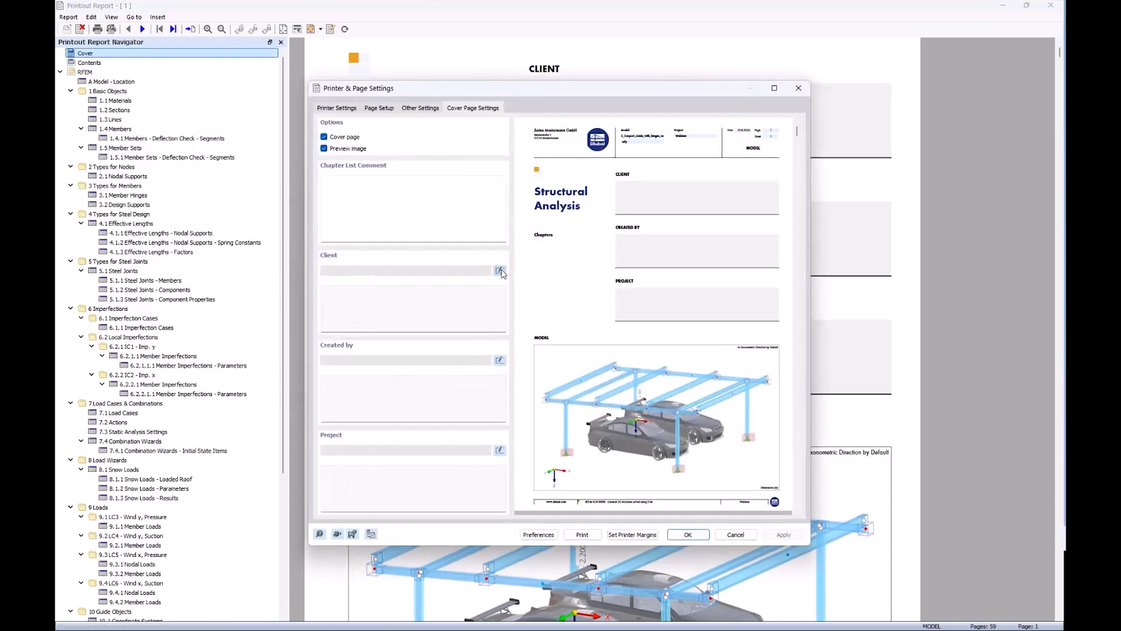
click(499, 272)
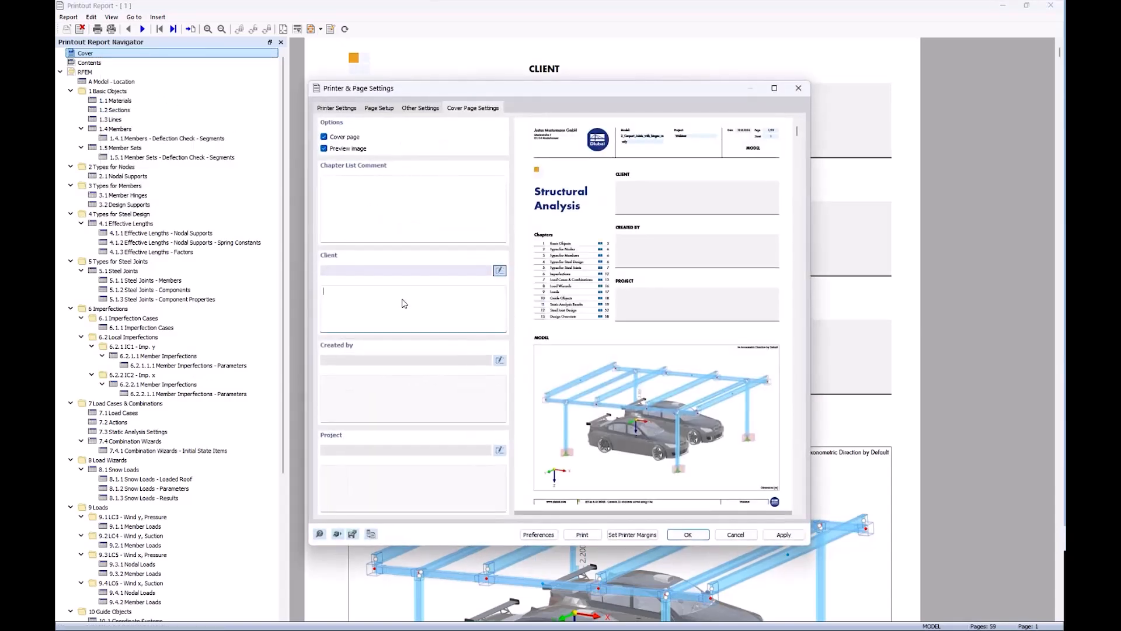
text(John Doe)
click(324, 149)
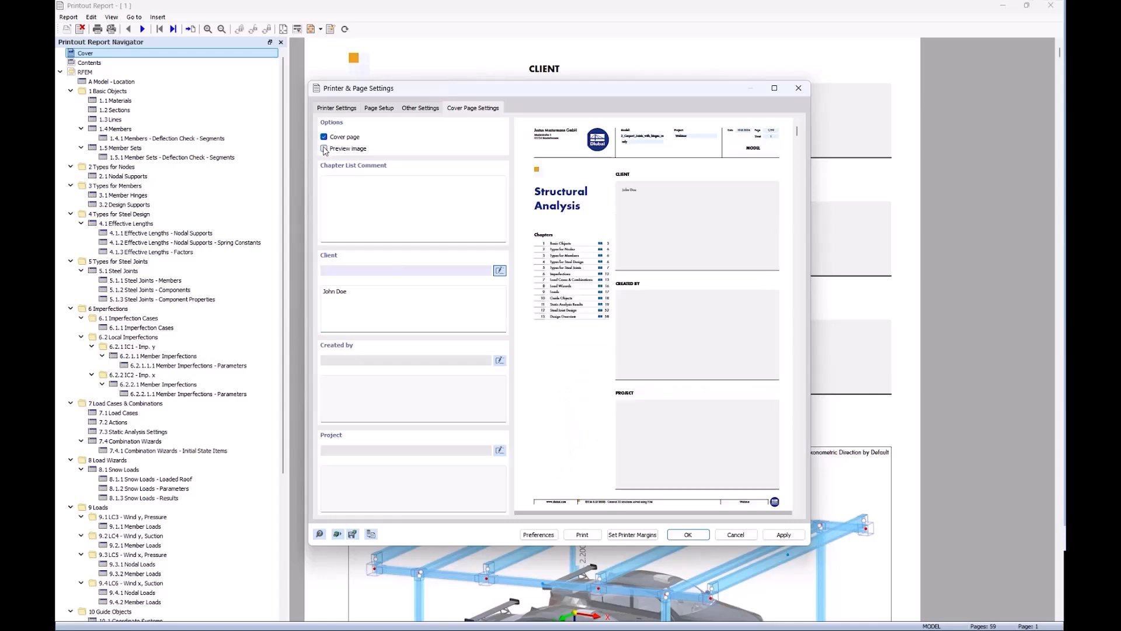
click(324, 148)
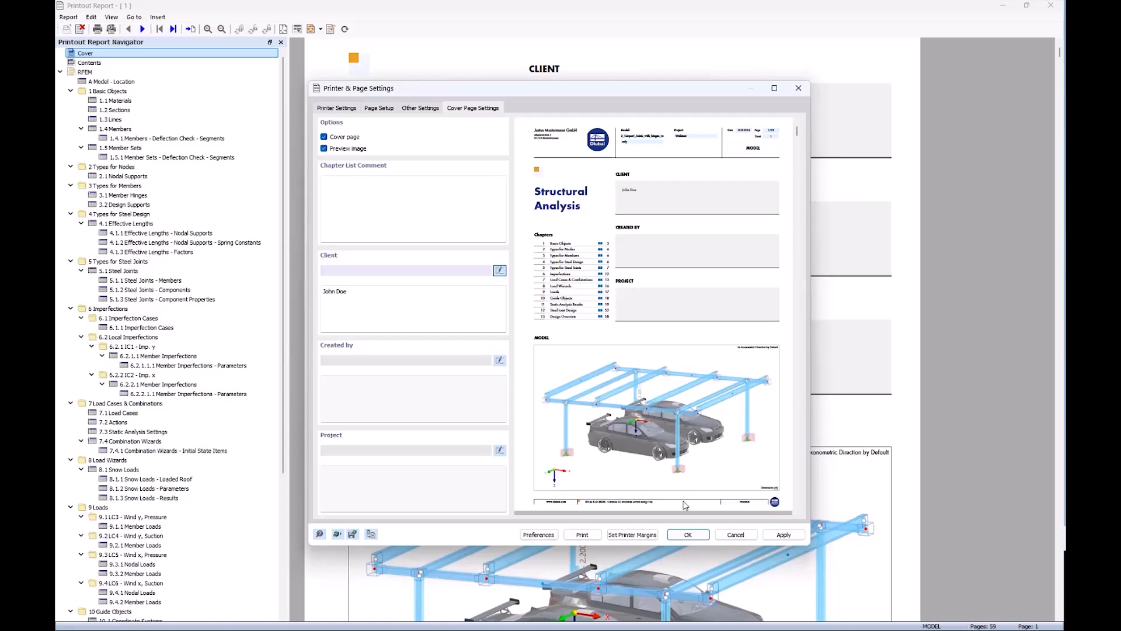
Step: Set the report's bottom page margin to 10 mm, apply the page settings, and check the updated cover page
click(689, 535)
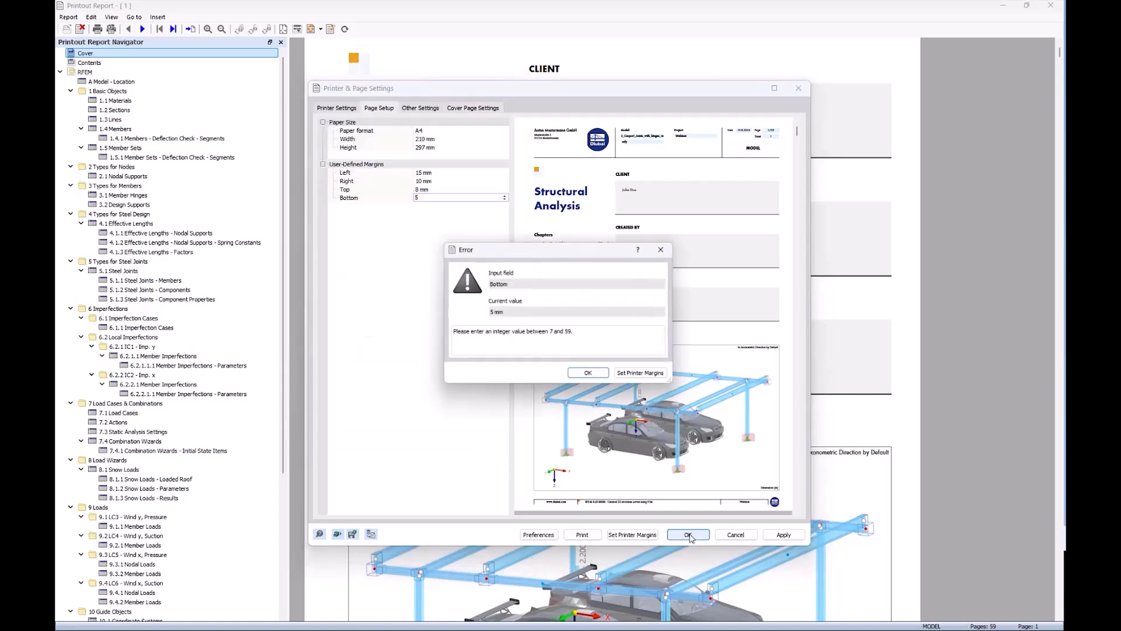
click(588, 374)
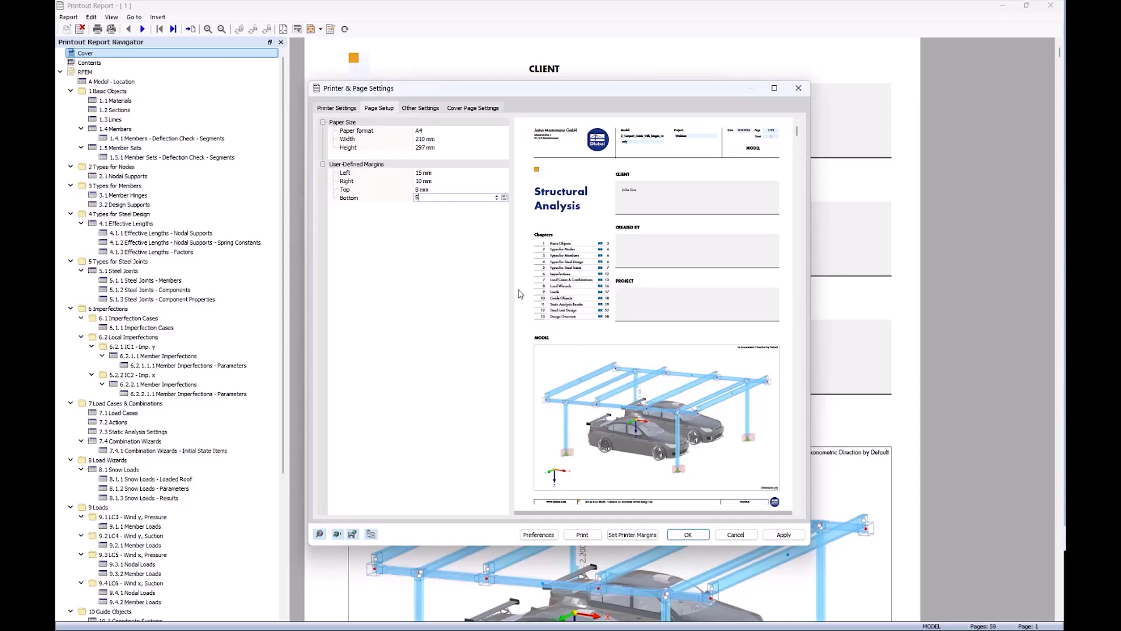
text(10)
click(688, 536)
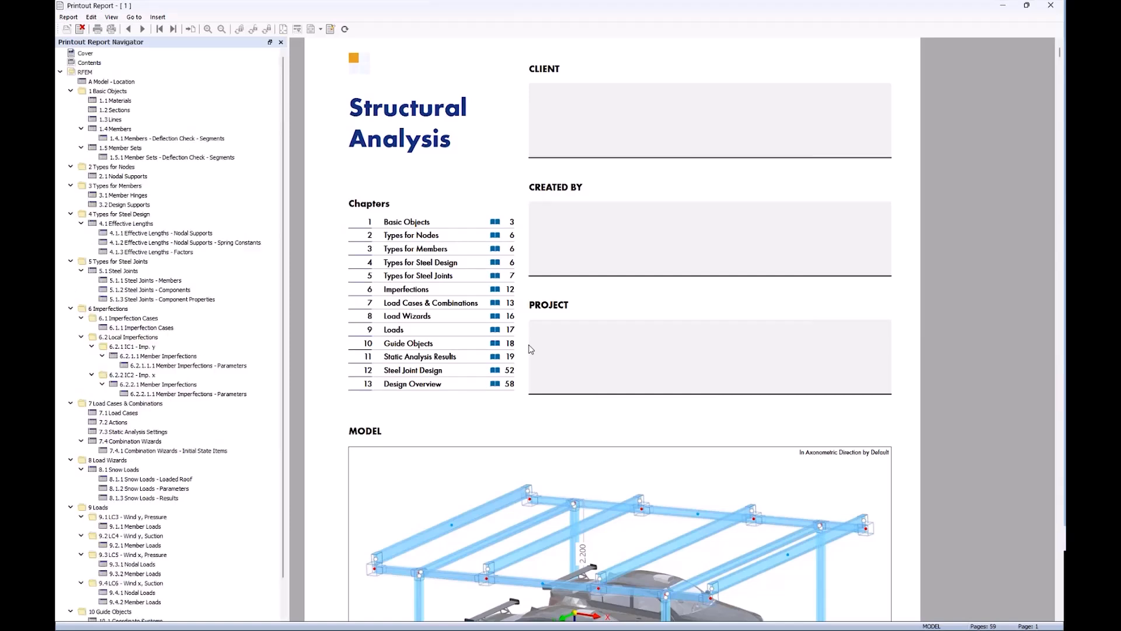
scroll(577, 387, down, 3)
scroll(576, 387, up, 2)
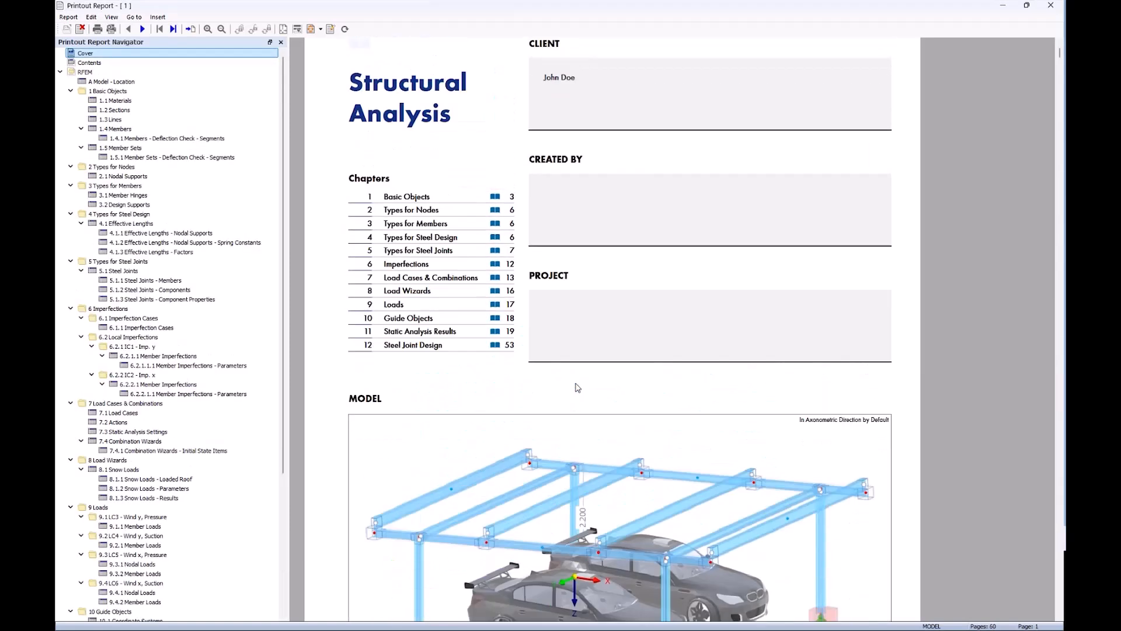
Step: Review the joint 2 bolt check in section 12.6 of the report and move it into the Design Overview chapter
scroll(206, 397, down, 7)
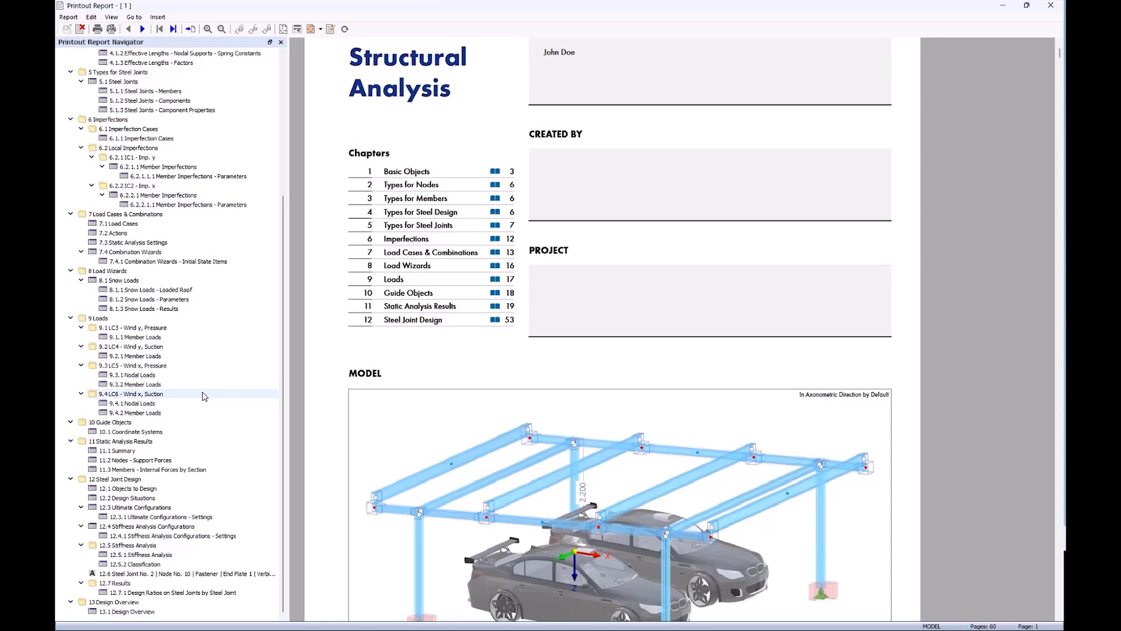
click(144, 574)
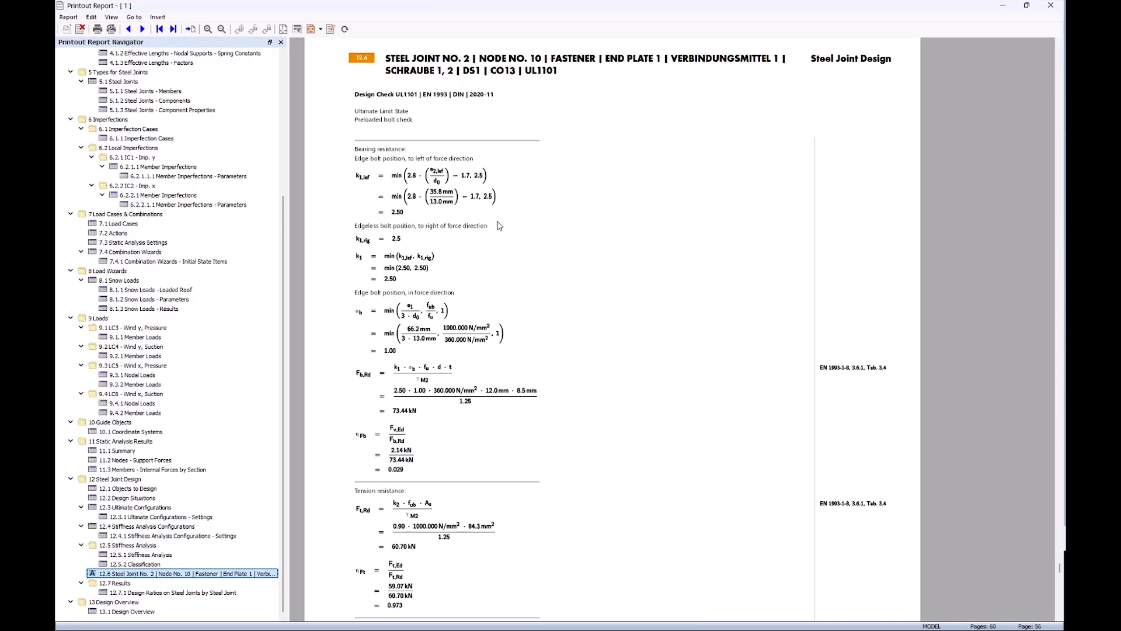
scroll(477, 305, down, 9)
scroll(477, 305, down, 13)
scroll(496, 364, down, 2)
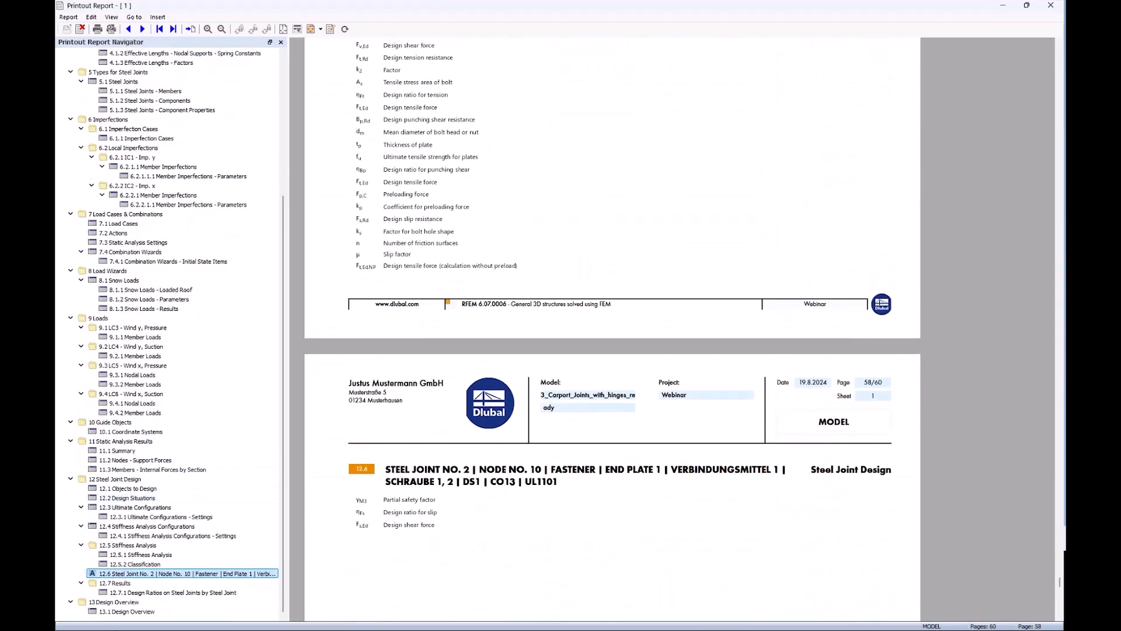
drag(129, 579, 126, 617)
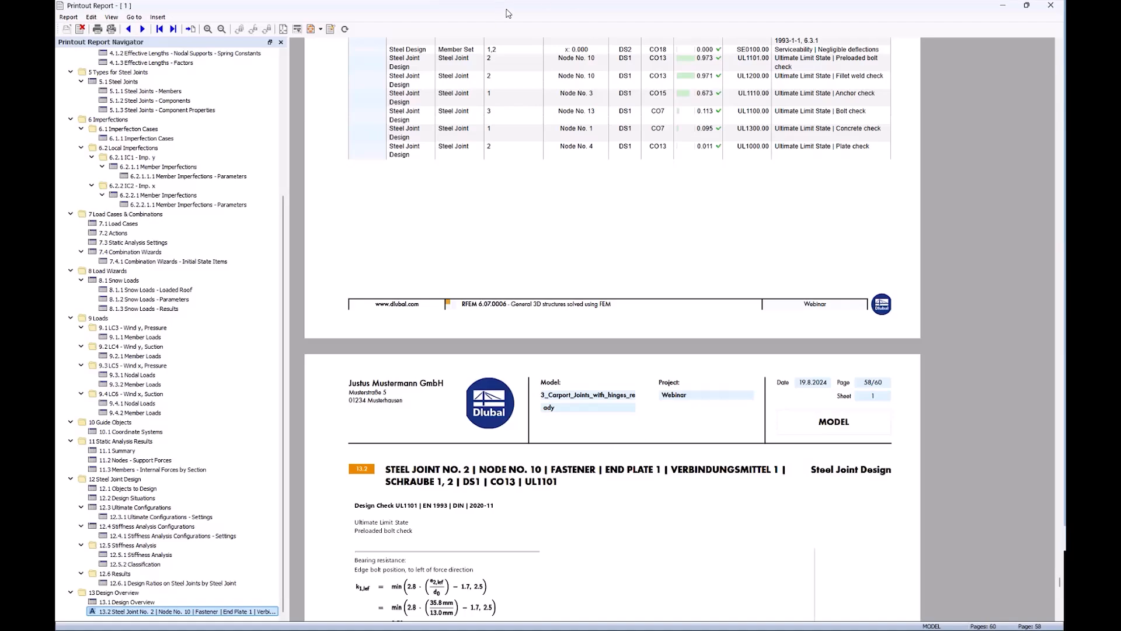
Step: Leave the report and check details, and open steel joint 1's base plate component for editing, viewed along the Z-axis
drag(524, 6, 1109, 16)
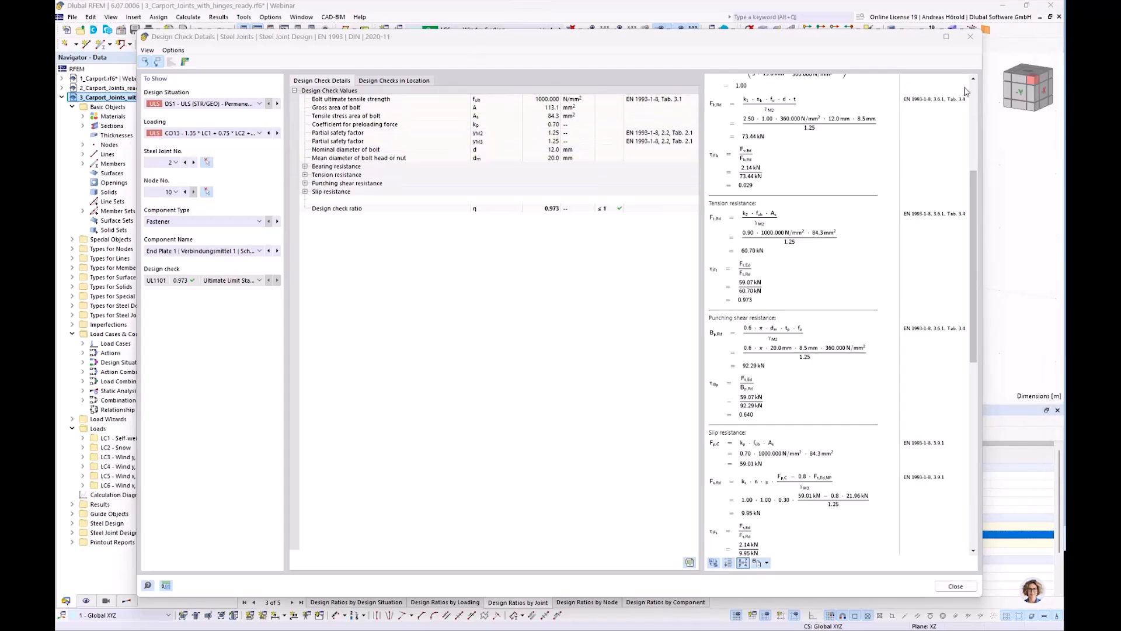
click(972, 44)
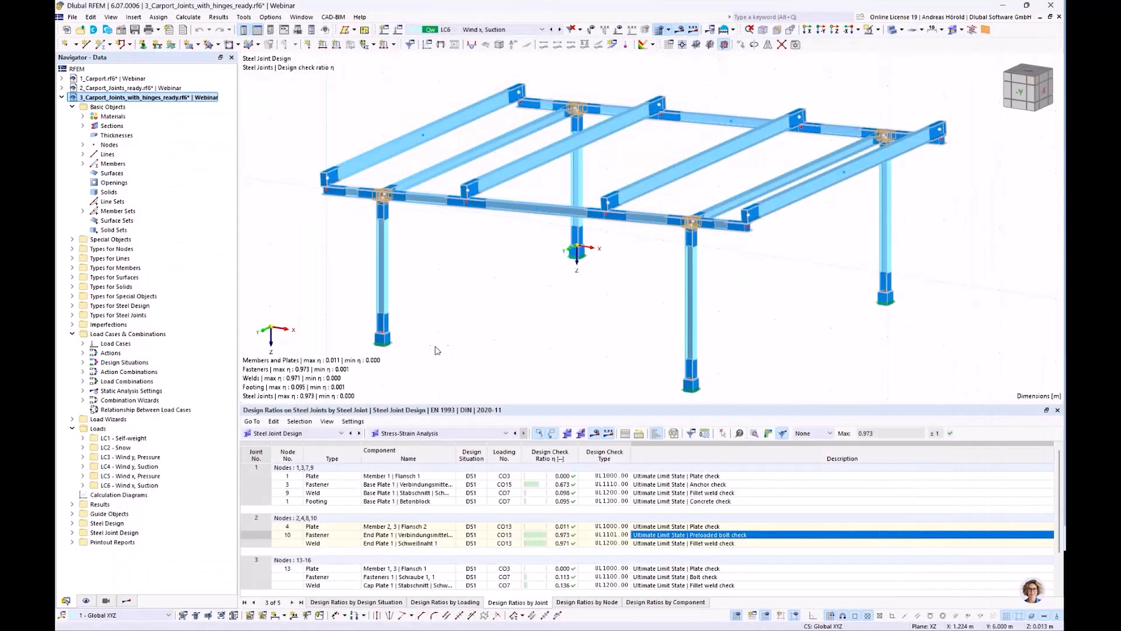
double_click(385, 331)
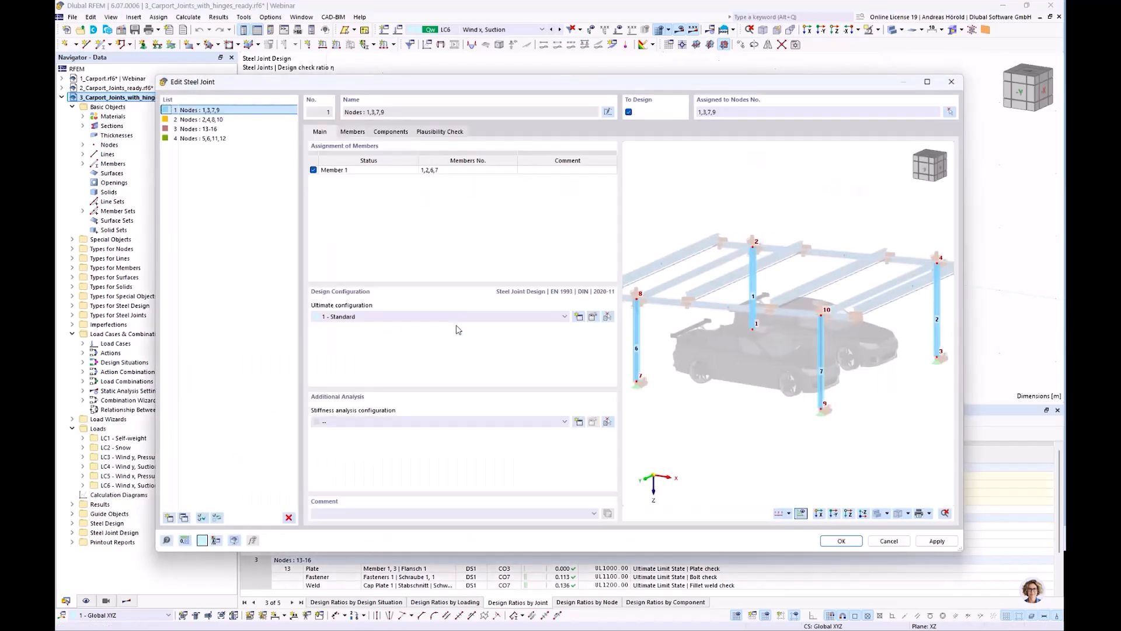
click(389, 132)
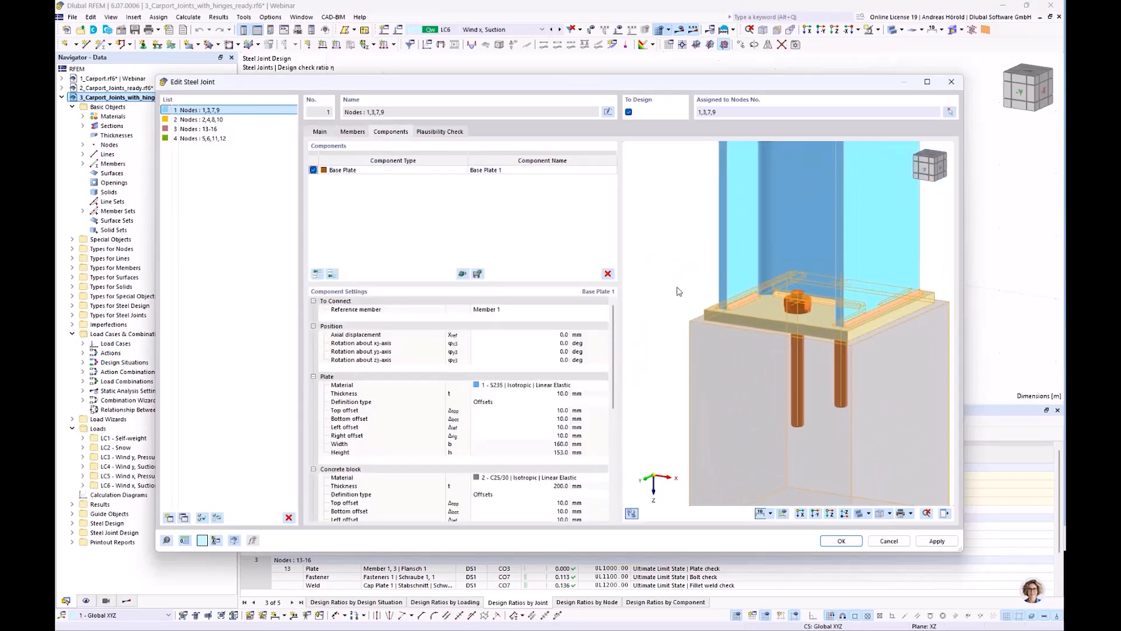
click(829, 513)
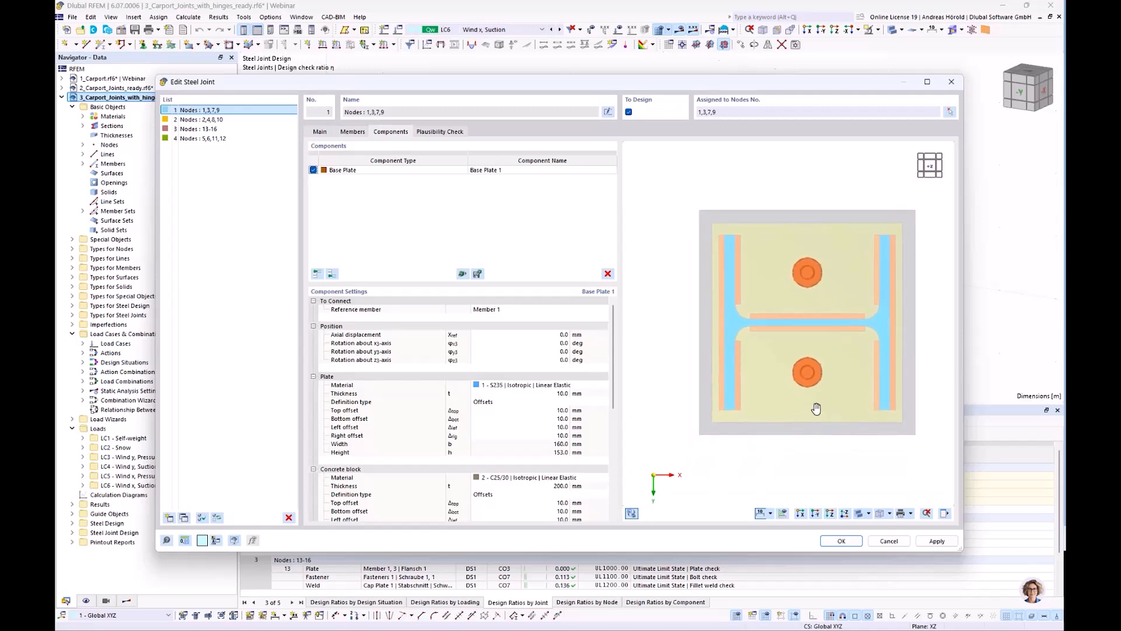
Step: Add a linear dimension chain in X projection across the concrete block, base plate and anchor, about 29 mm above the block
right_click(659, 302)
mouse_move(714, 322)
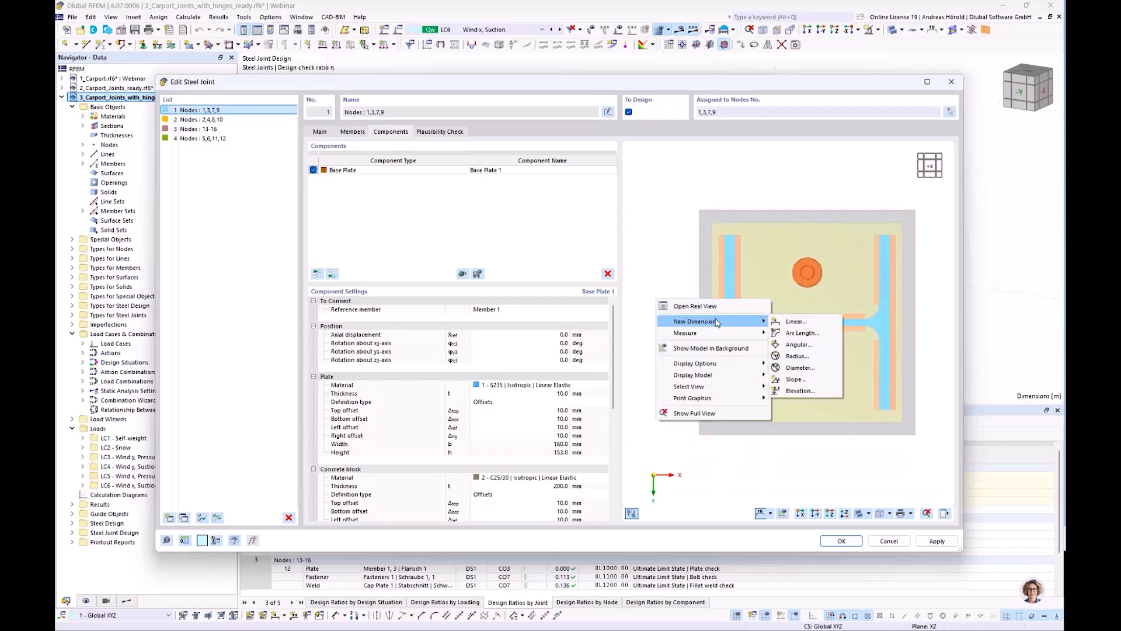
click(797, 322)
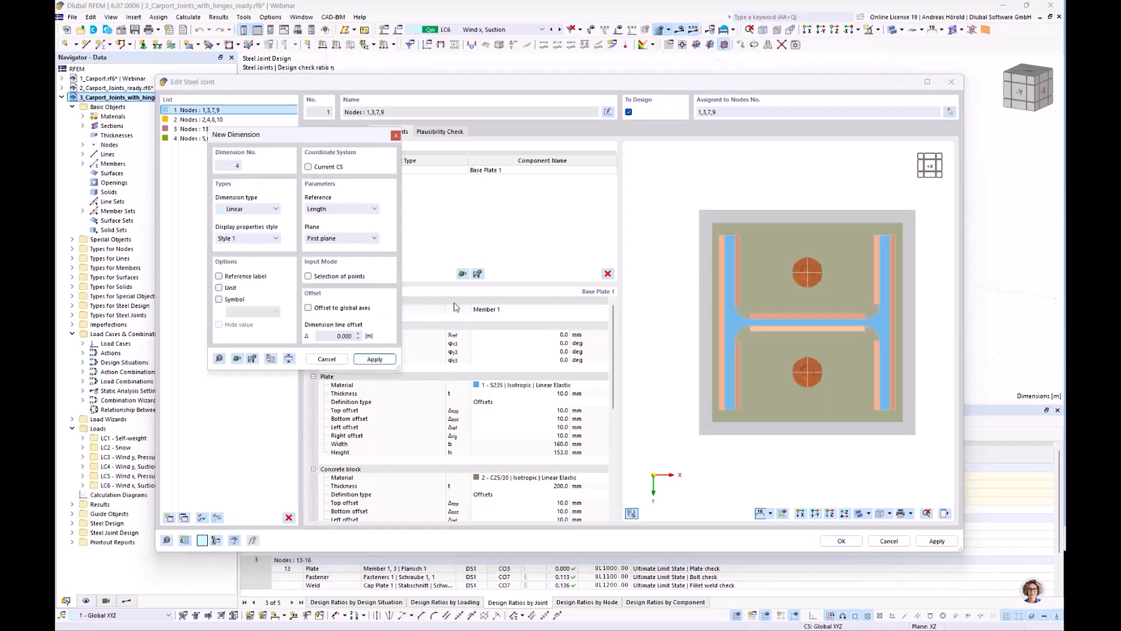
click(341, 209)
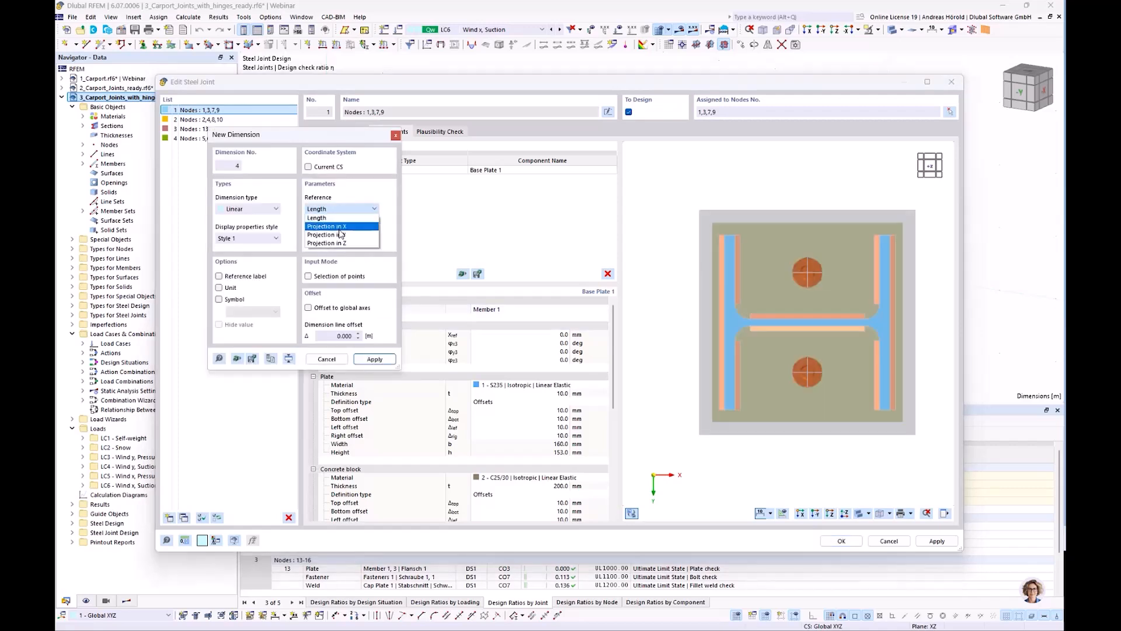
click(343, 227)
drag(329, 139, 521, 186)
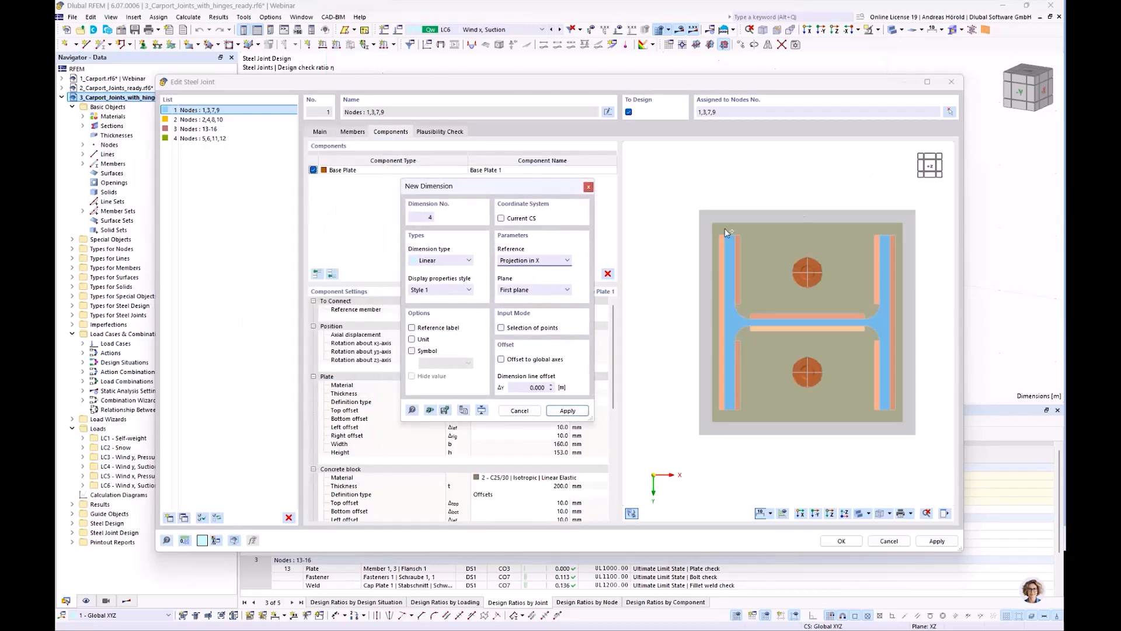
click(808, 270)
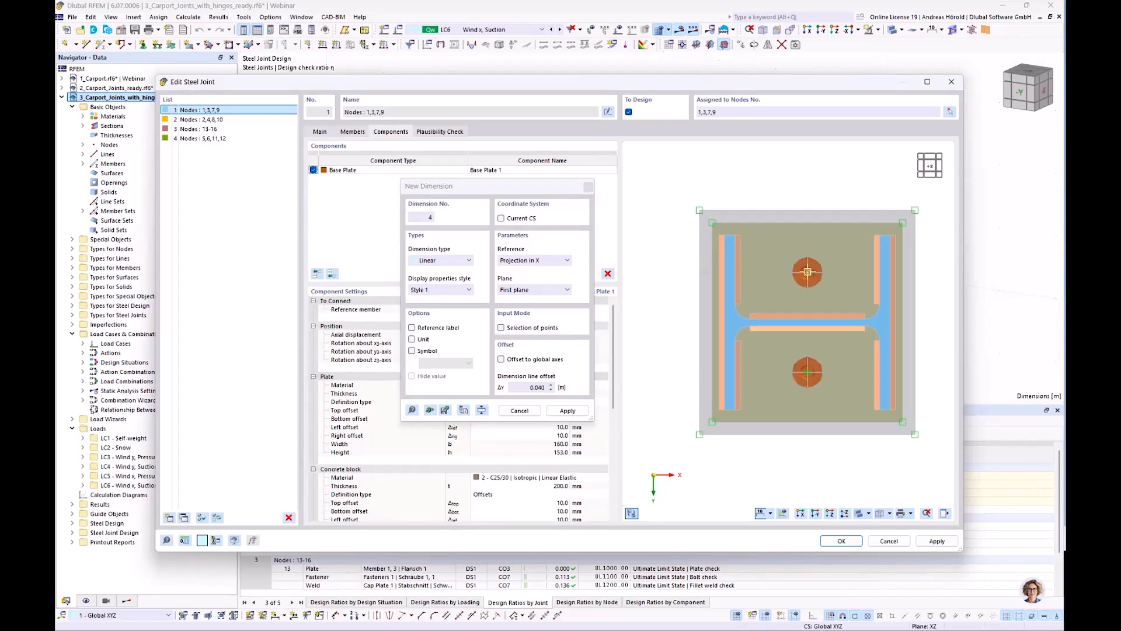
click(917, 209)
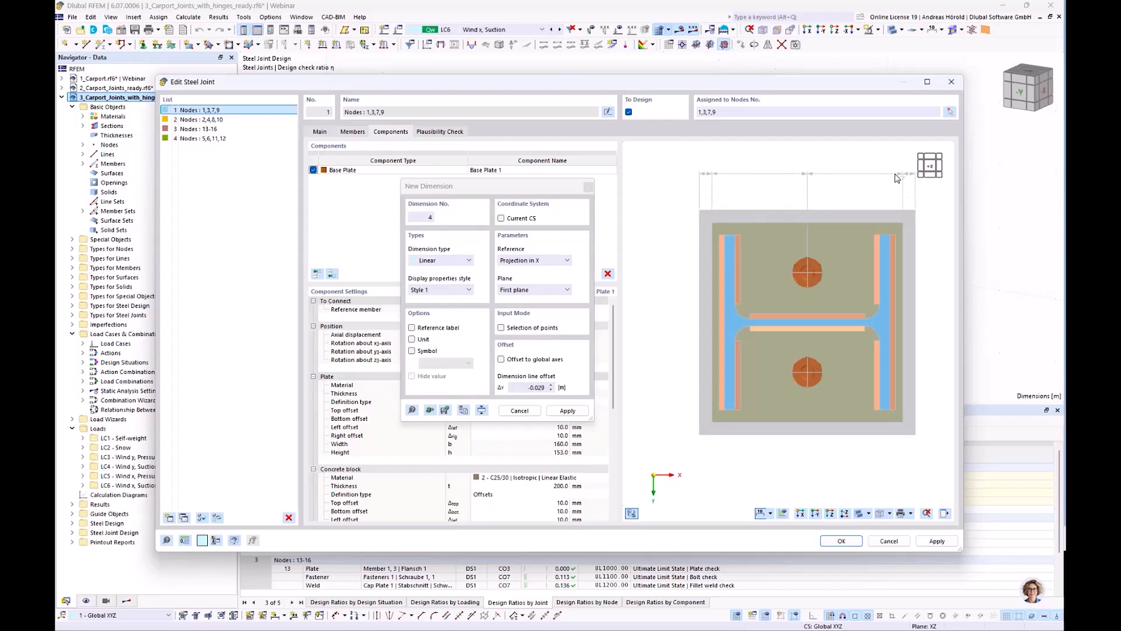
click(897, 178)
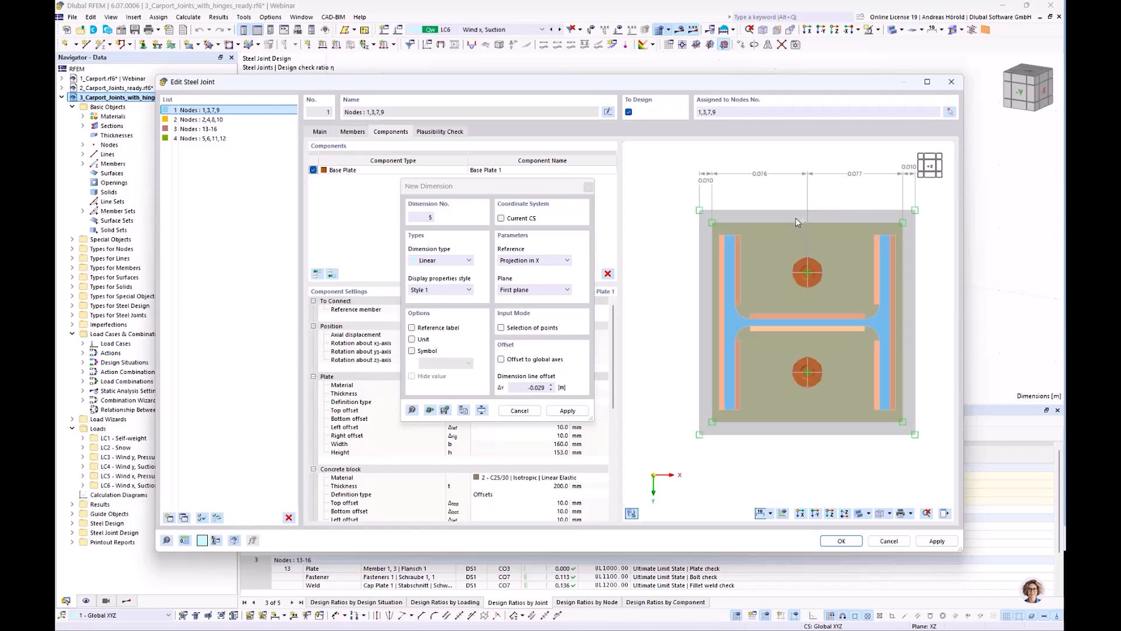
Step: Add a linear dimension chain in Y projection through the block edges, base plate edges and both anchors, placed left of the block
click(515, 261)
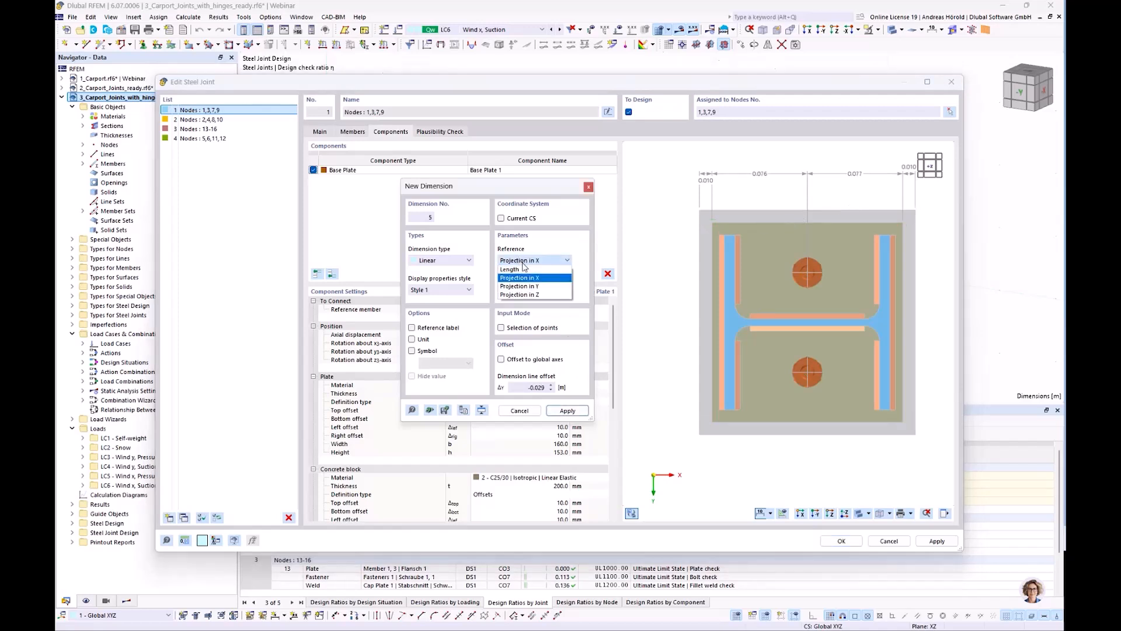
click(536, 286)
click(702, 432)
click(808, 372)
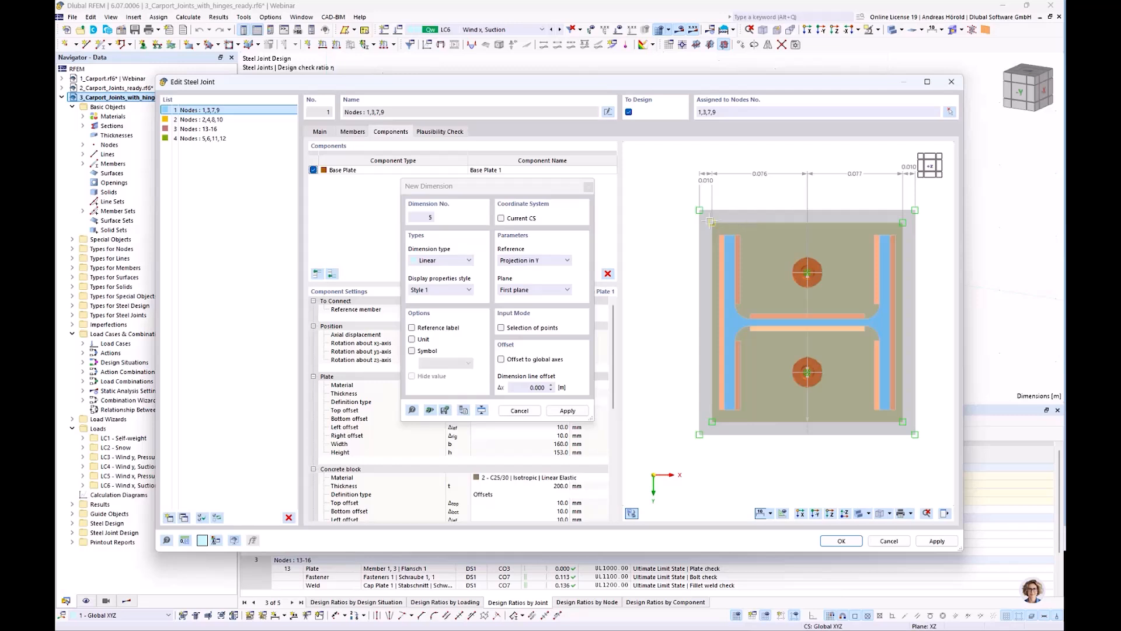
click(679, 234)
click(695, 348)
key(Escape)
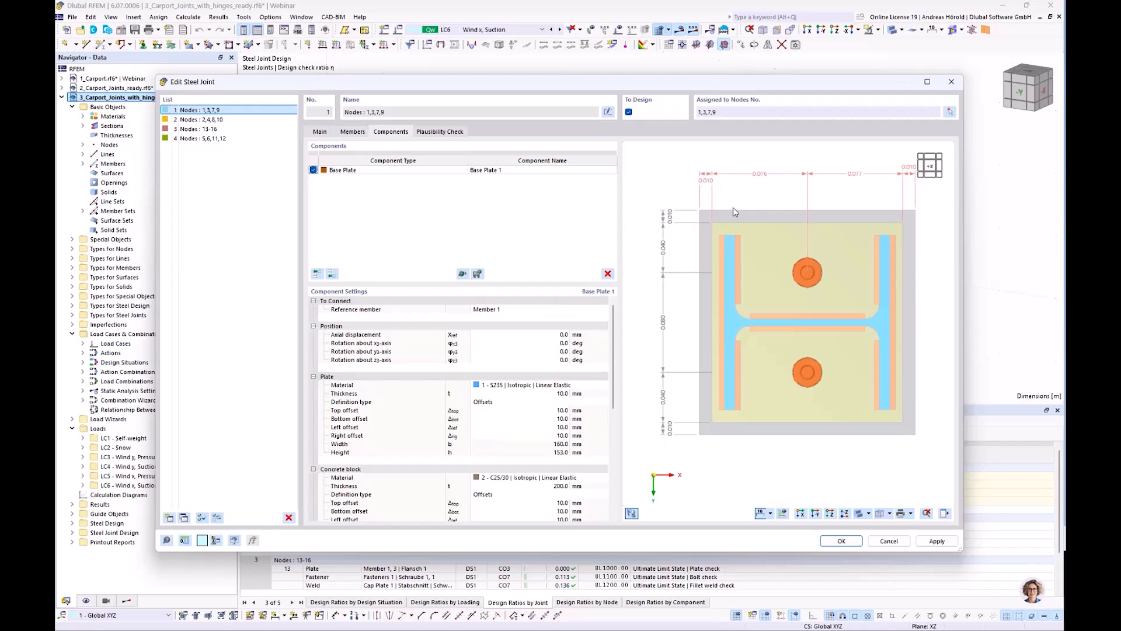
Step: Set the length unit for dimensions to mm with one decimal place, and apply the changes to the steel joint
click(185, 540)
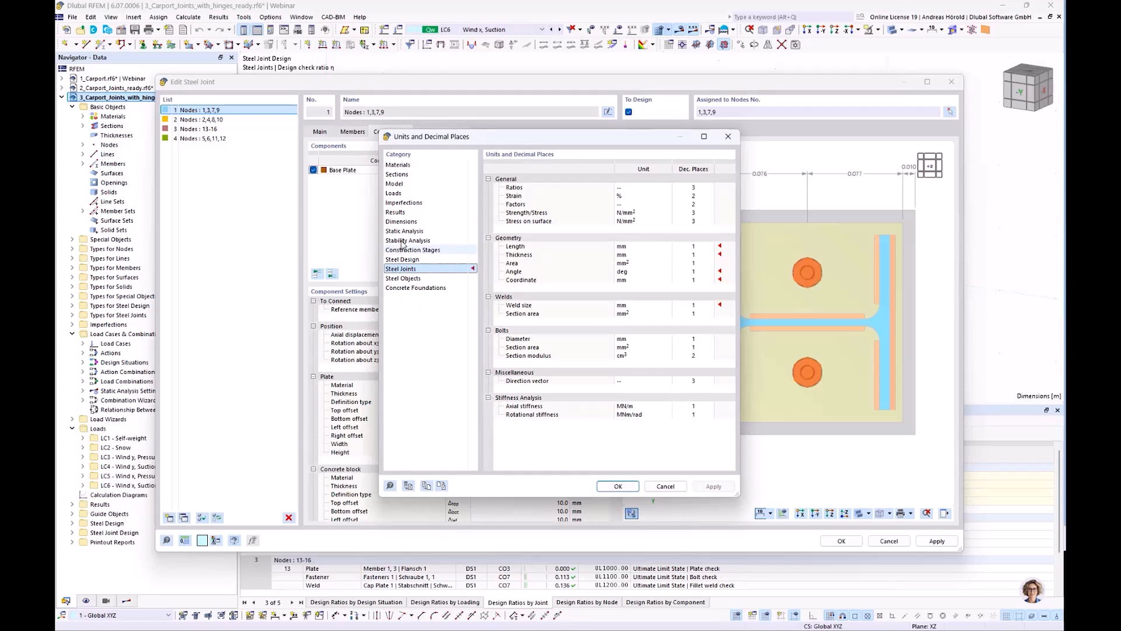
click(413, 223)
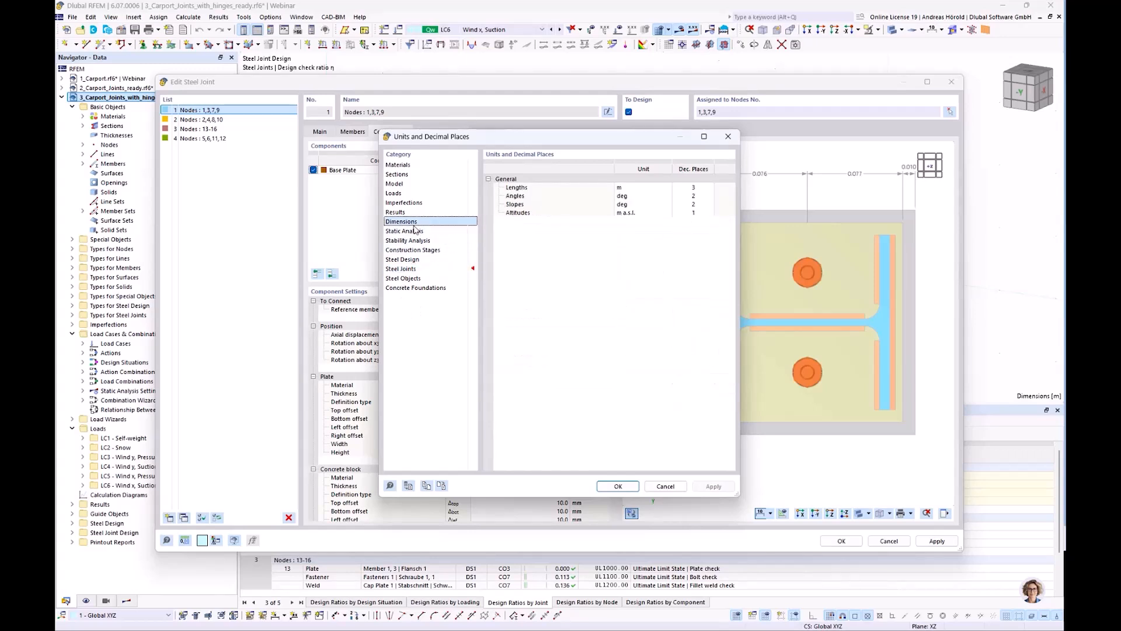
click(640, 188)
click(642, 188)
click(644, 197)
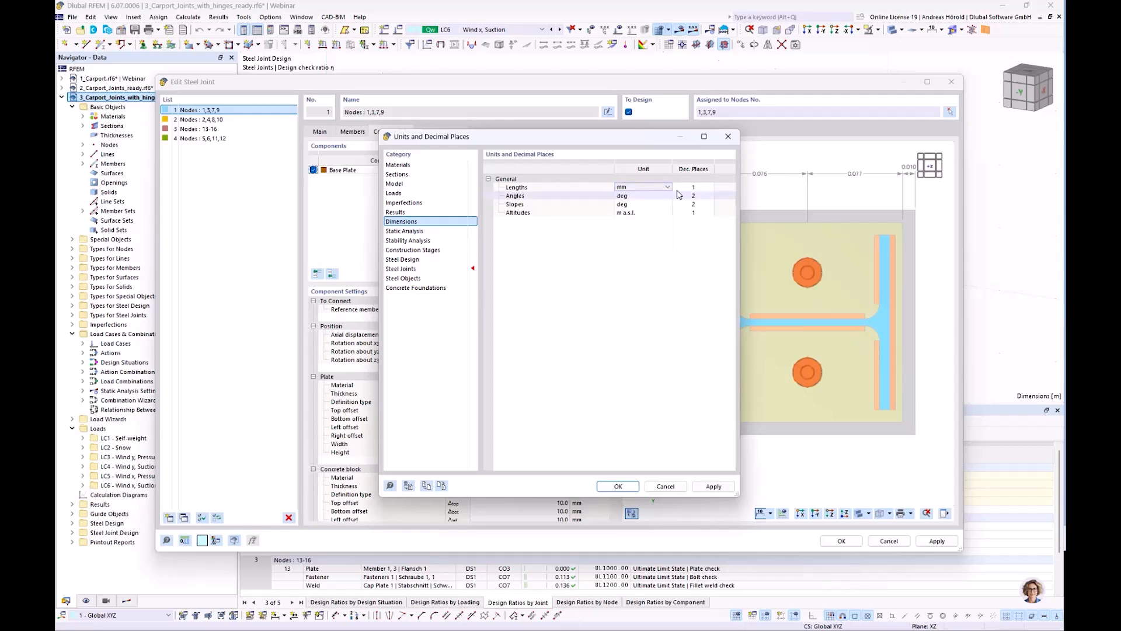
click(621, 486)
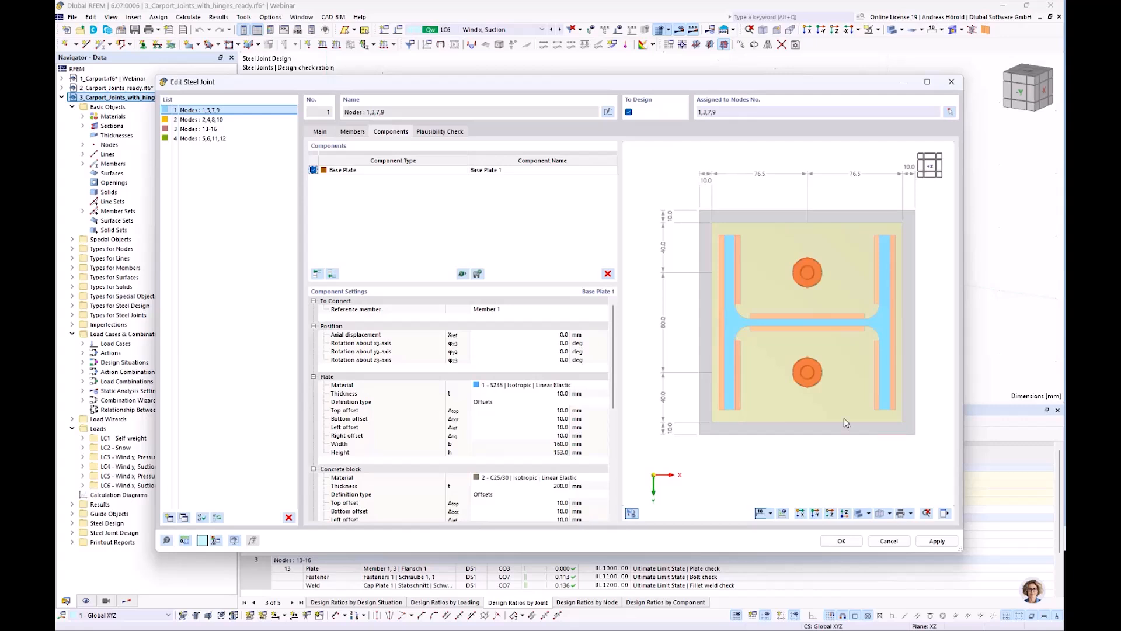
click(936, 541)
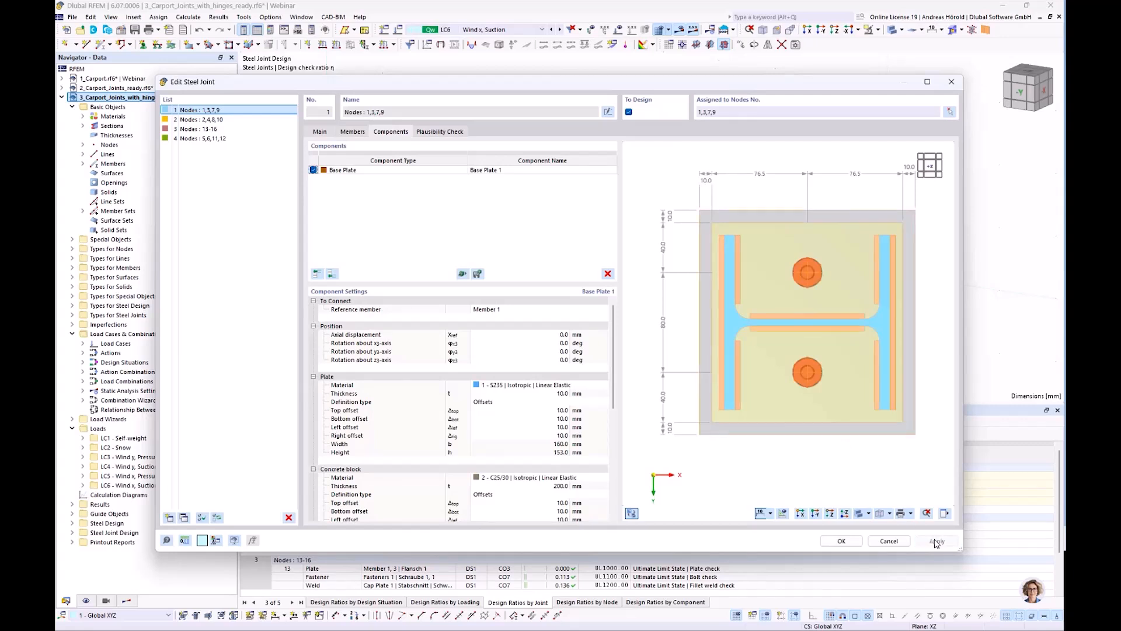
Step: Send the dimensioned base plate graphic to the printout report with the Window filling picture option
click(912, 514)
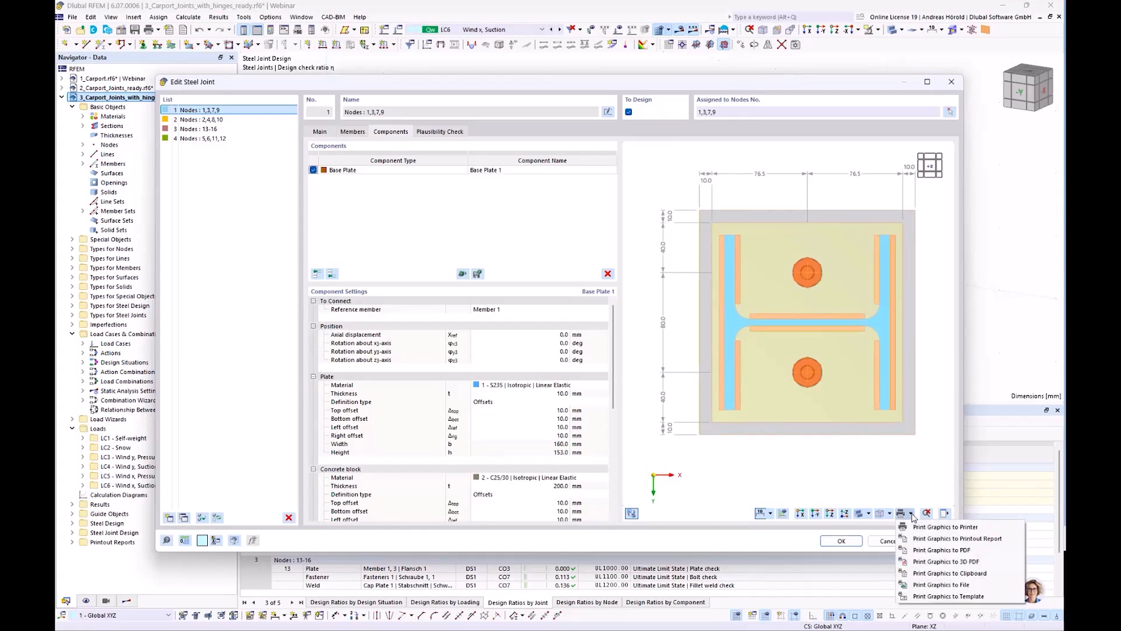
click(935, 538)
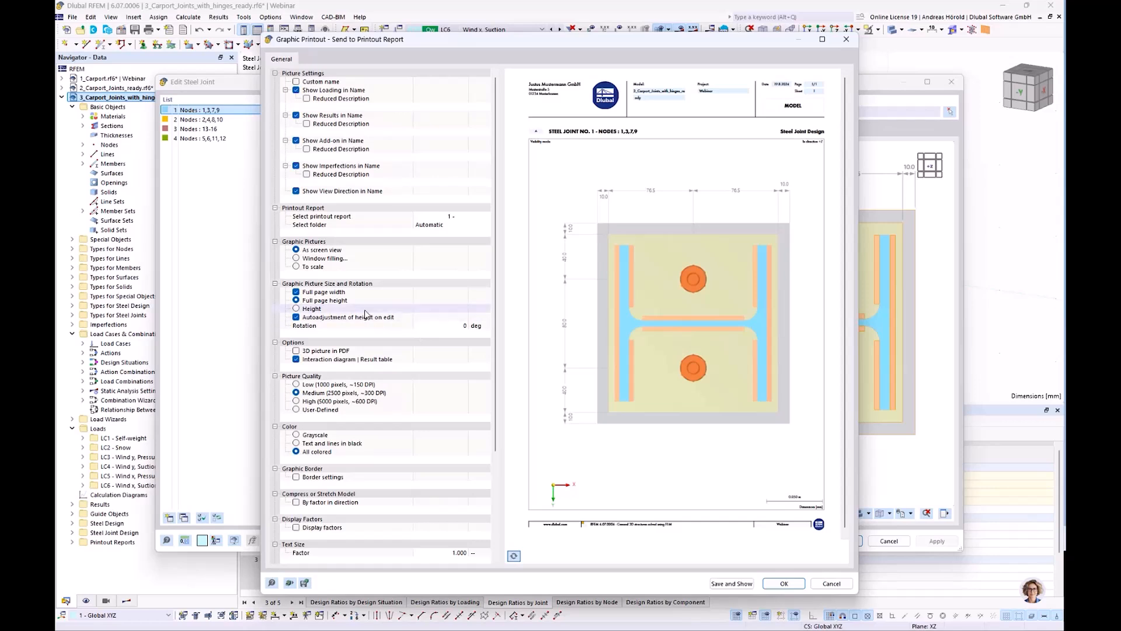
click(296, 259)
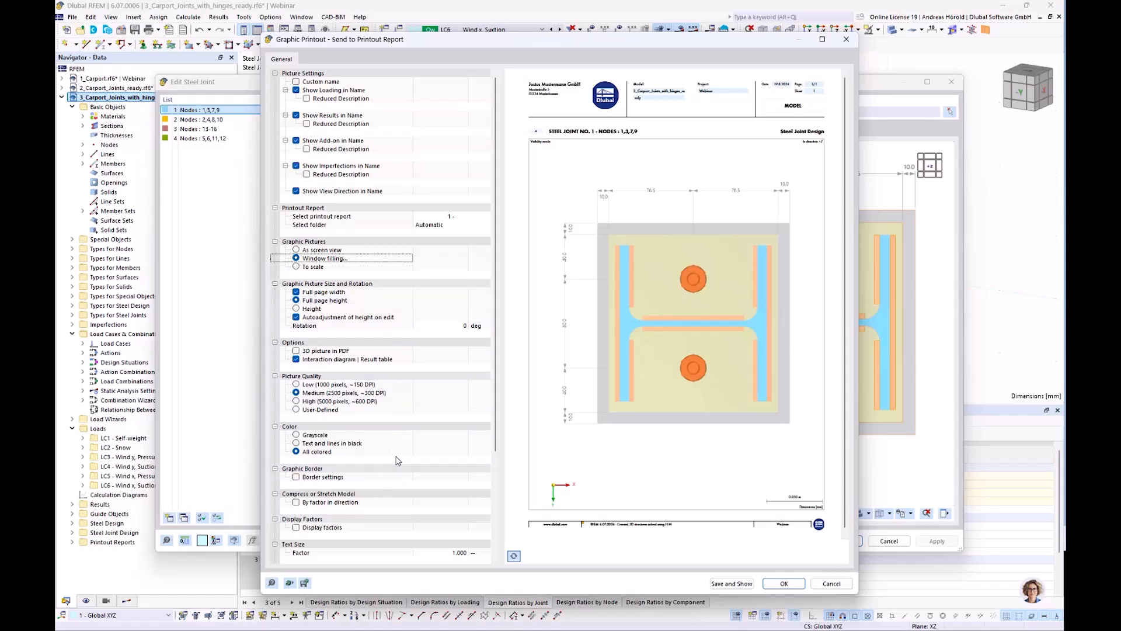
scroll(397, 459, down, 2)
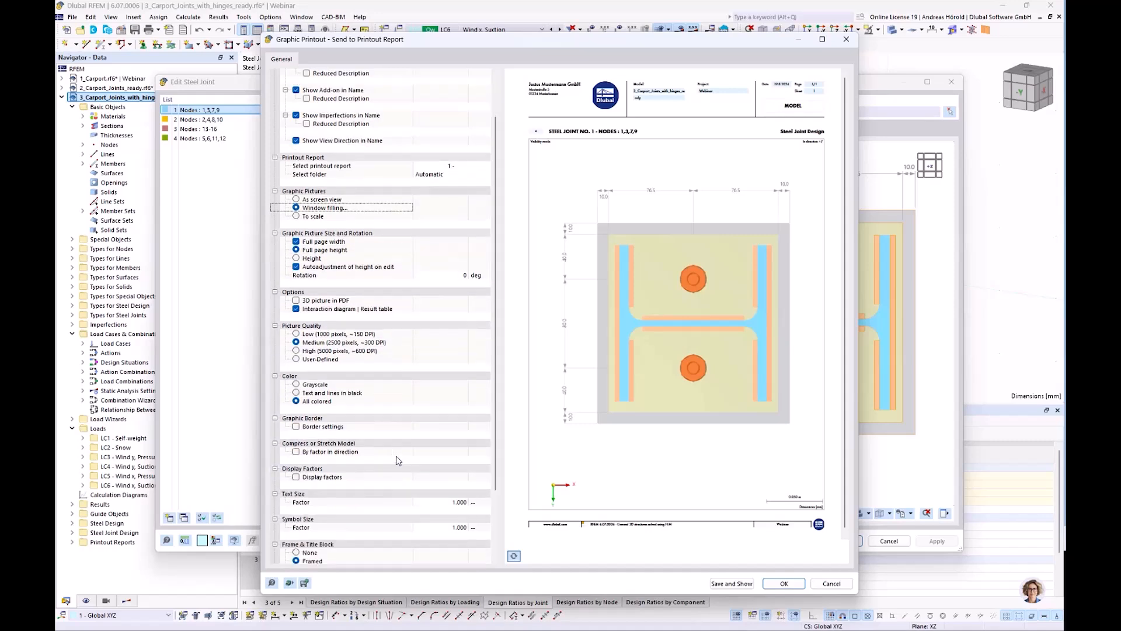
scroll(397, 460, up, 2)
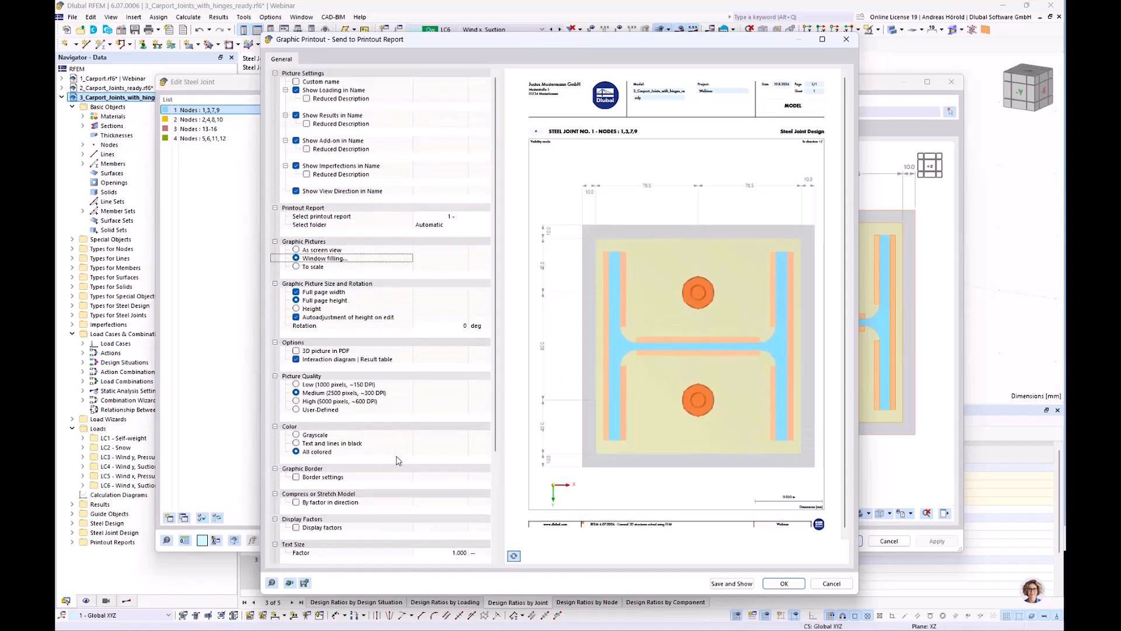
click(783, 584)
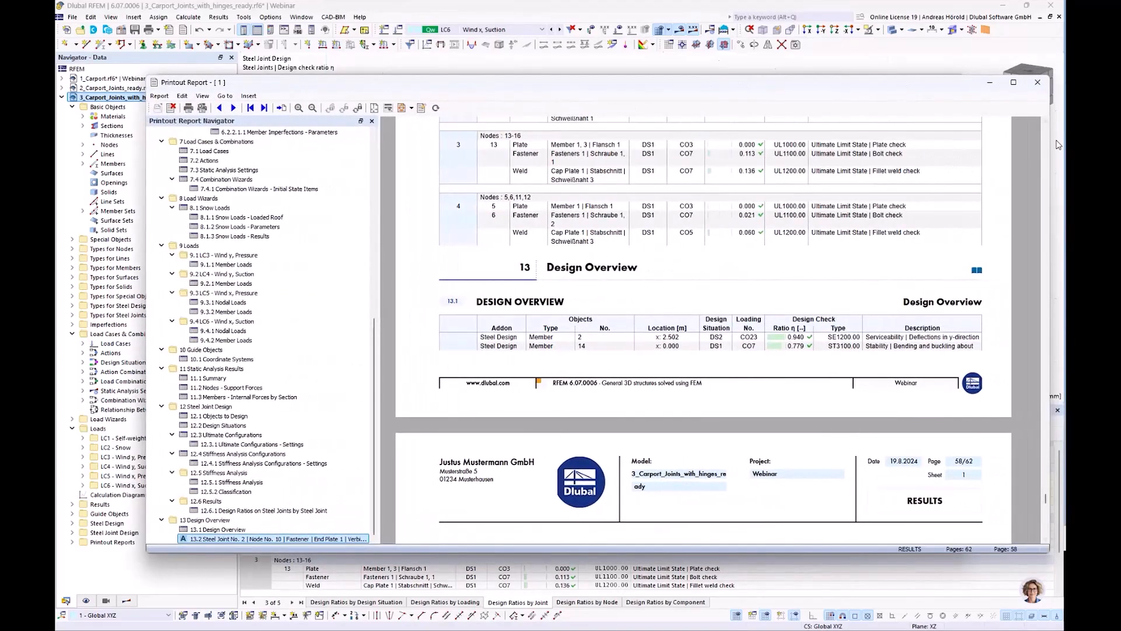
Step: Check the joint 1 graphic in section 5.2 of the maximized report and move it to the end of the Design Overview chapter
click(1013, 82)
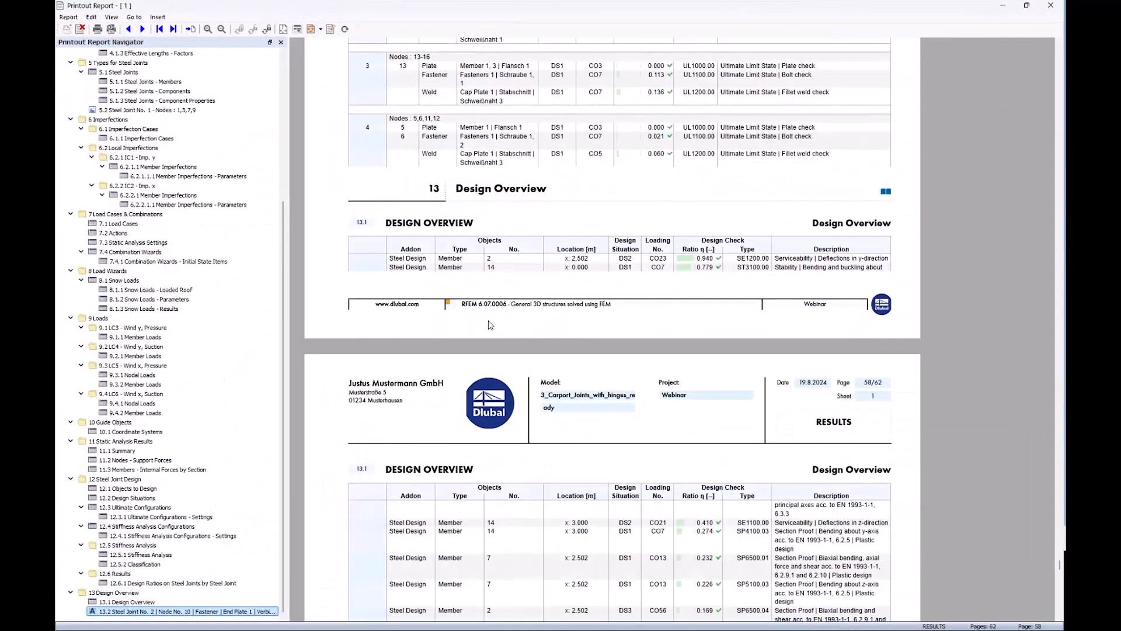
scroll(158, 198, up, 2)
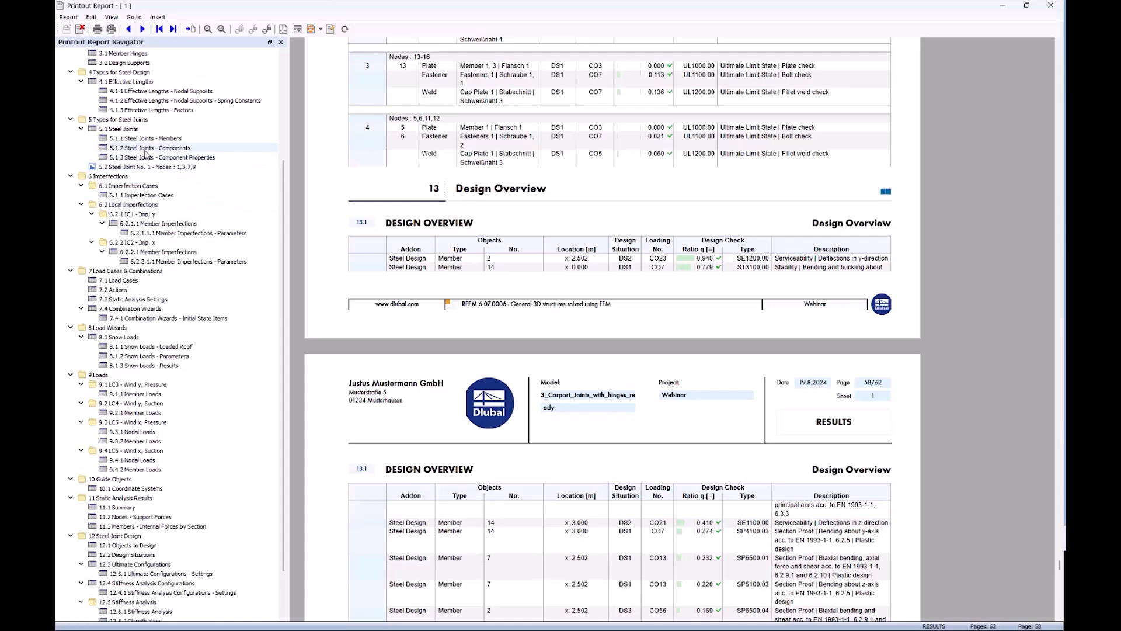
click(142, 167)
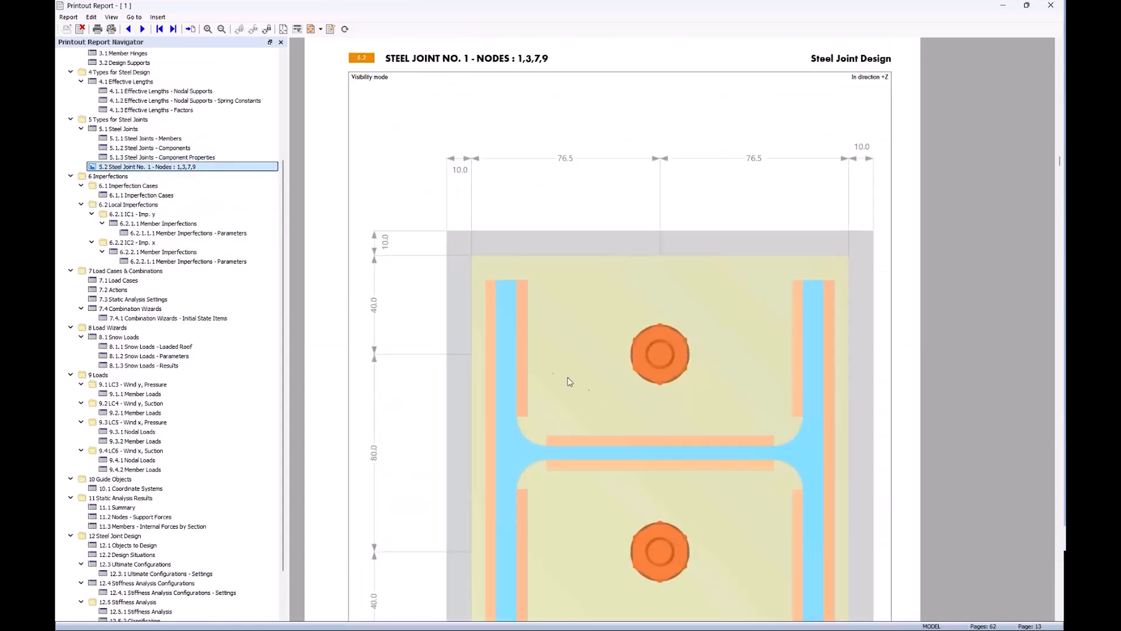
ctrl+scroll(550, 373, down, 3)
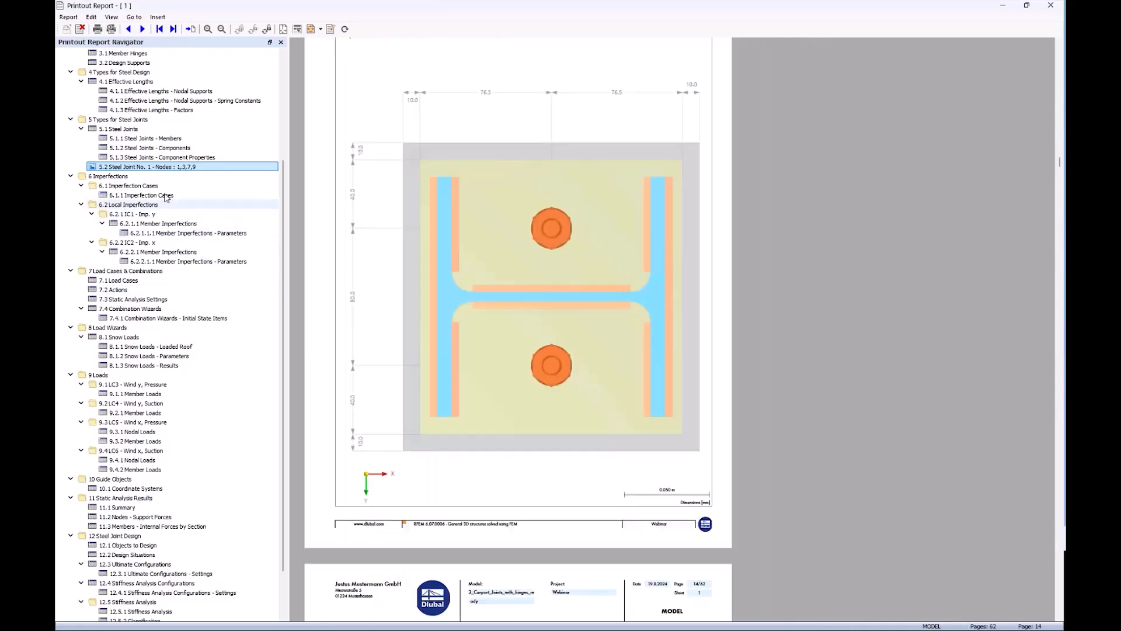
scroll(175, 192, down, 2)
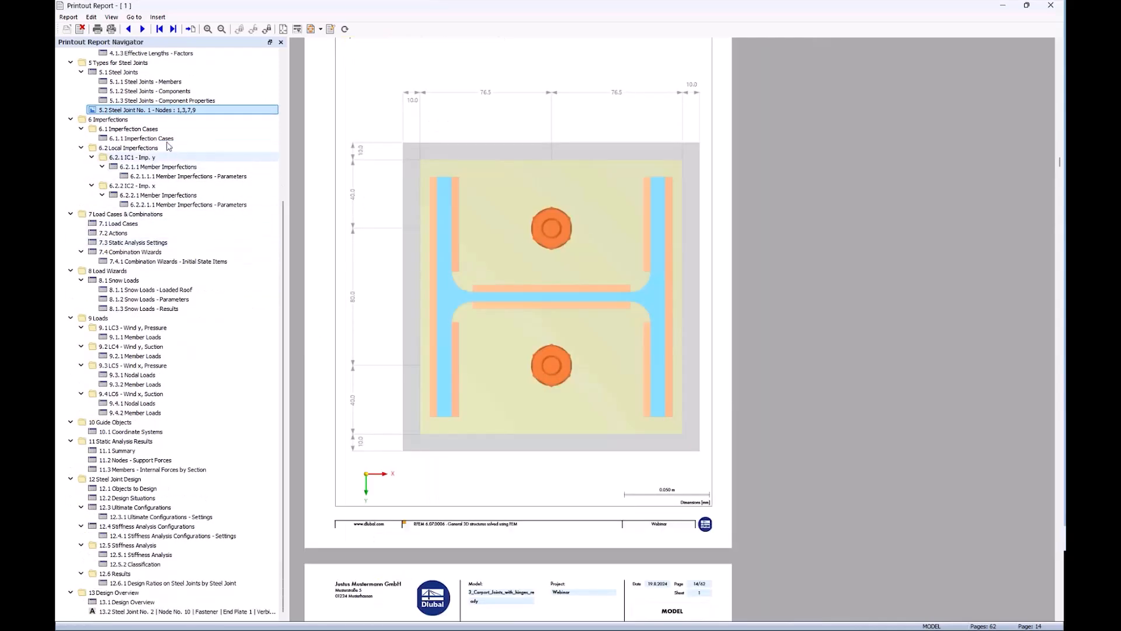
drag(158, 110, 157, 617)
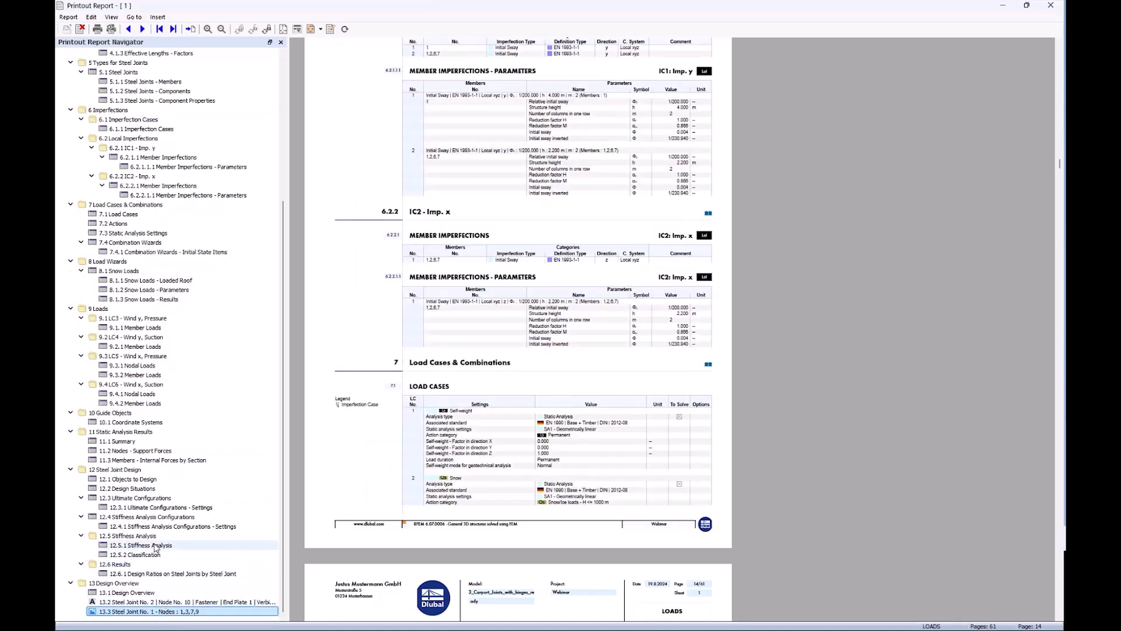
Step: Review the Steel Joint Design chapter of the report, covering configuration settings, stiffness analysis, classification and design ratios by steel joint
click(128, 470)
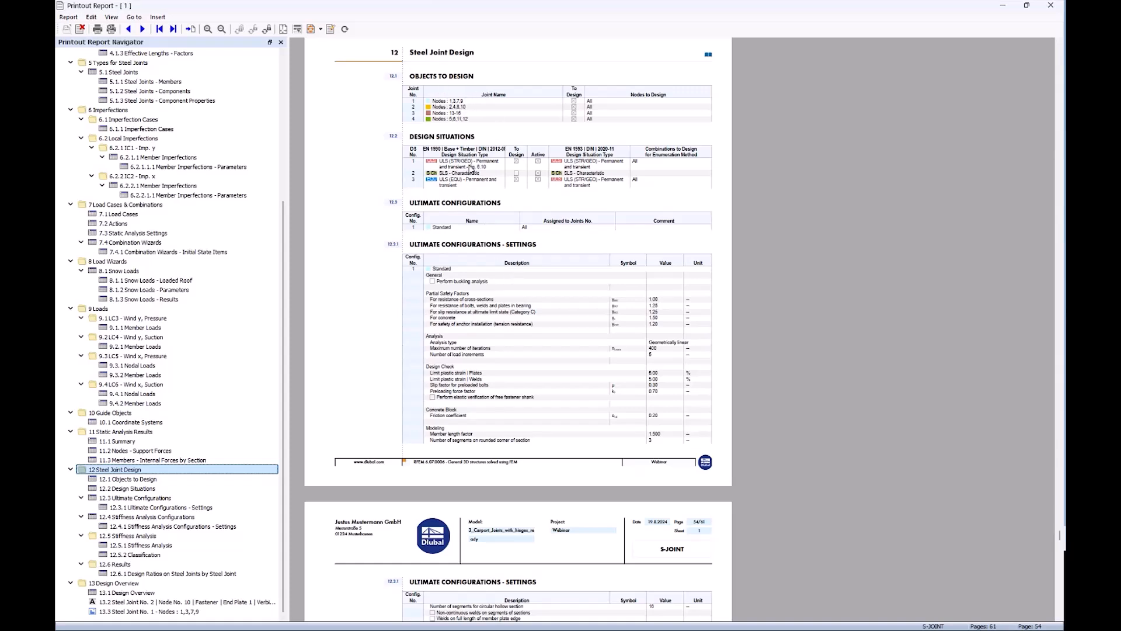
scroll(470, 170, down, 3)
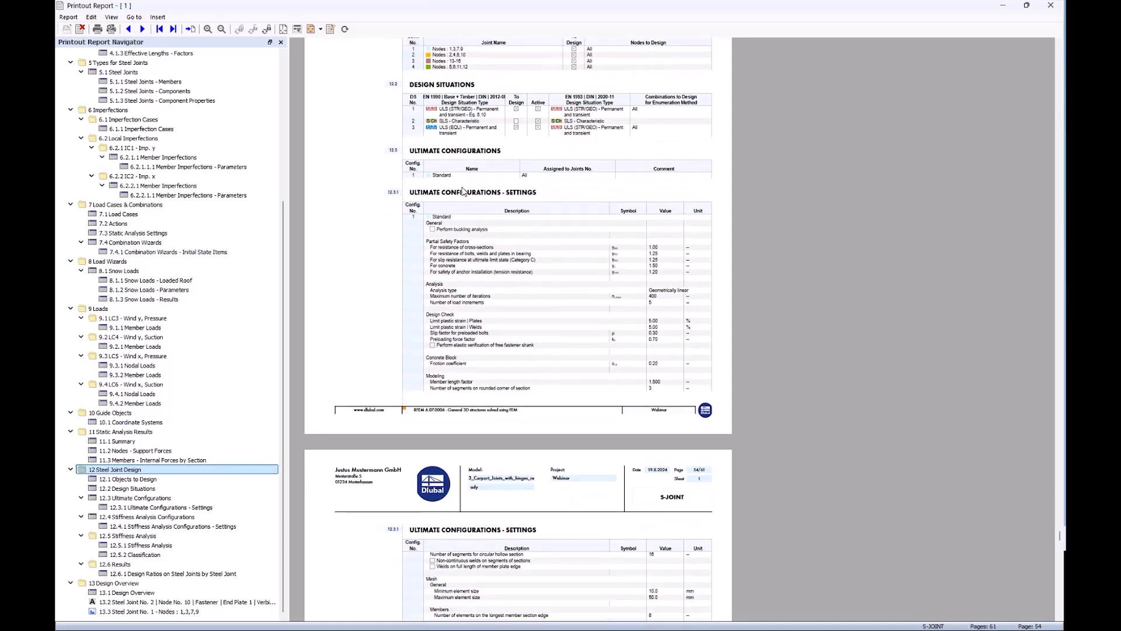
scroll(464, 245, down, 10)
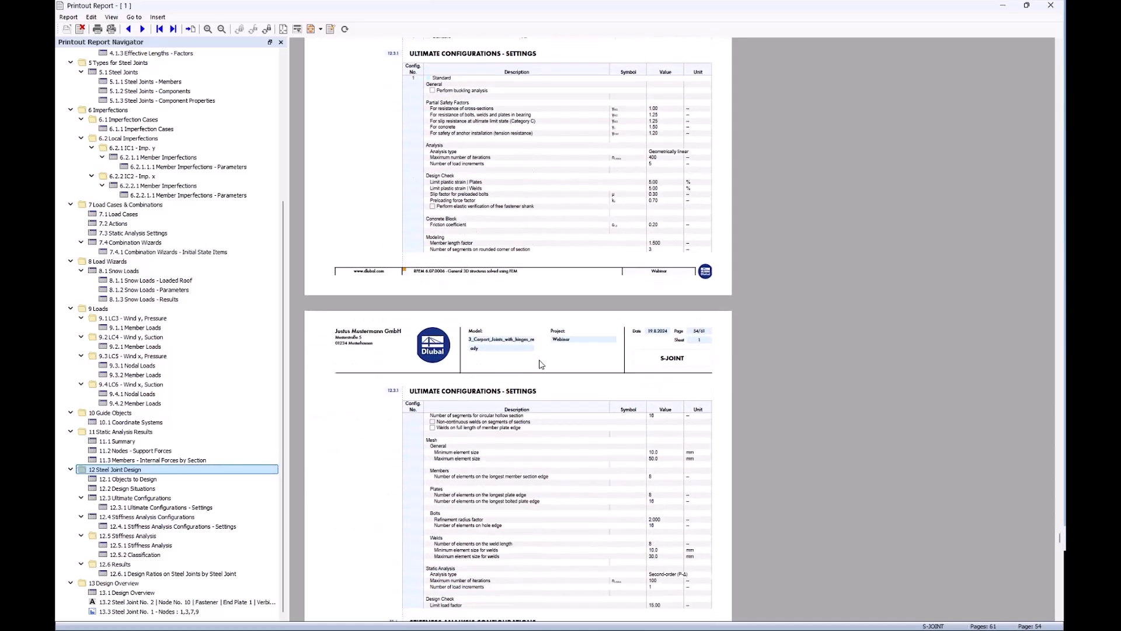
scroll(541, 364, down, 7)
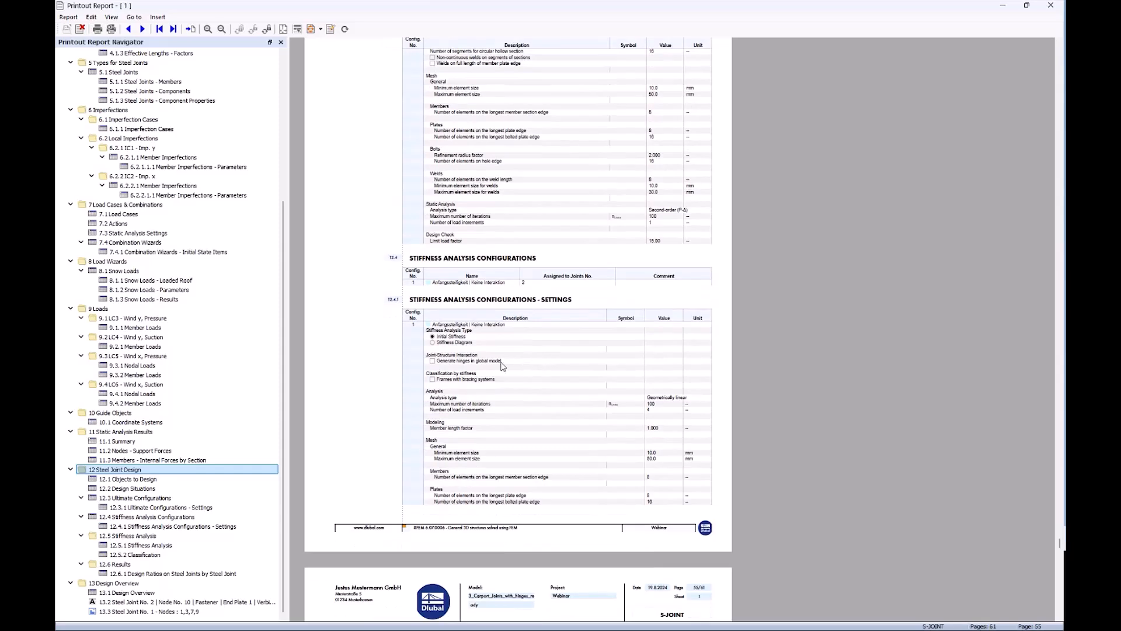
scroll(500, 365, down, 10)
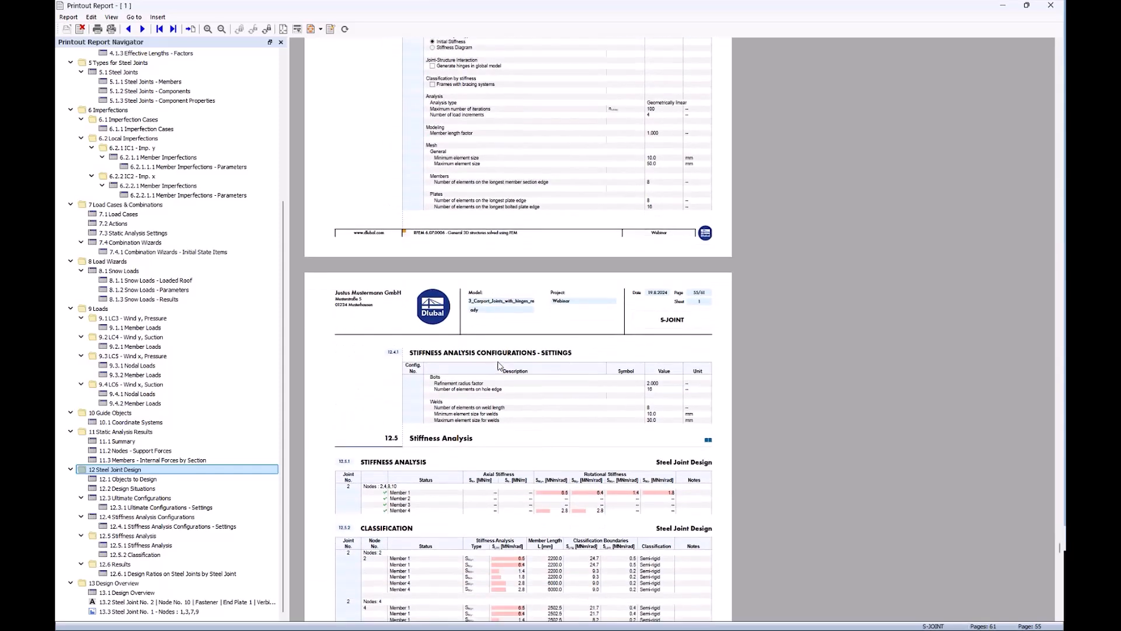
scroll(498, 365, down, 2)
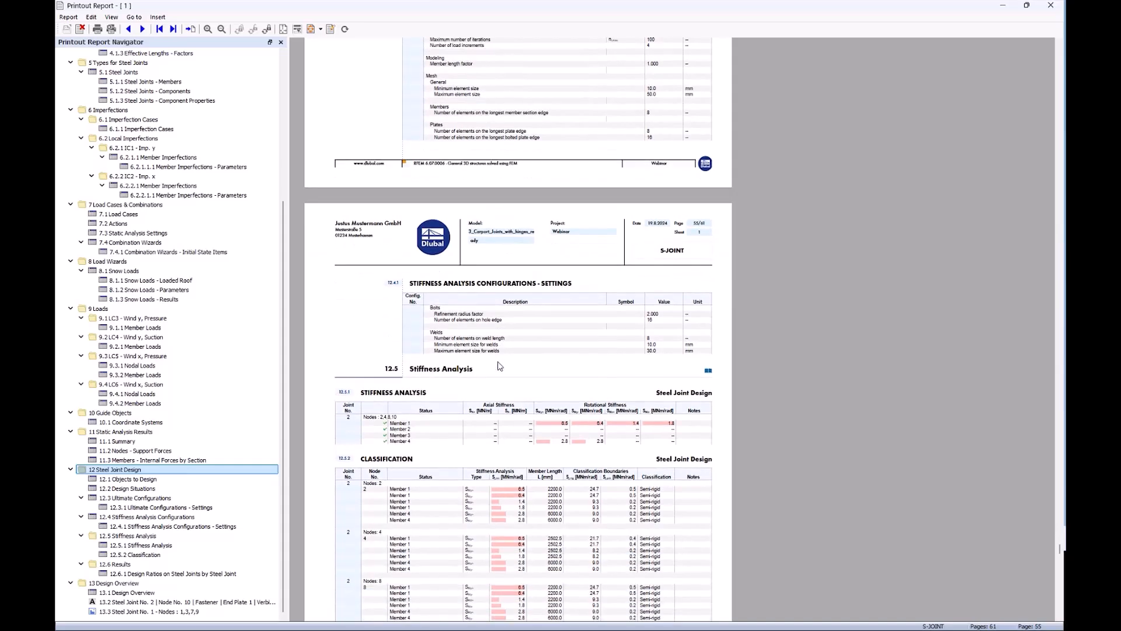
scroll(499, 366, down, 4)
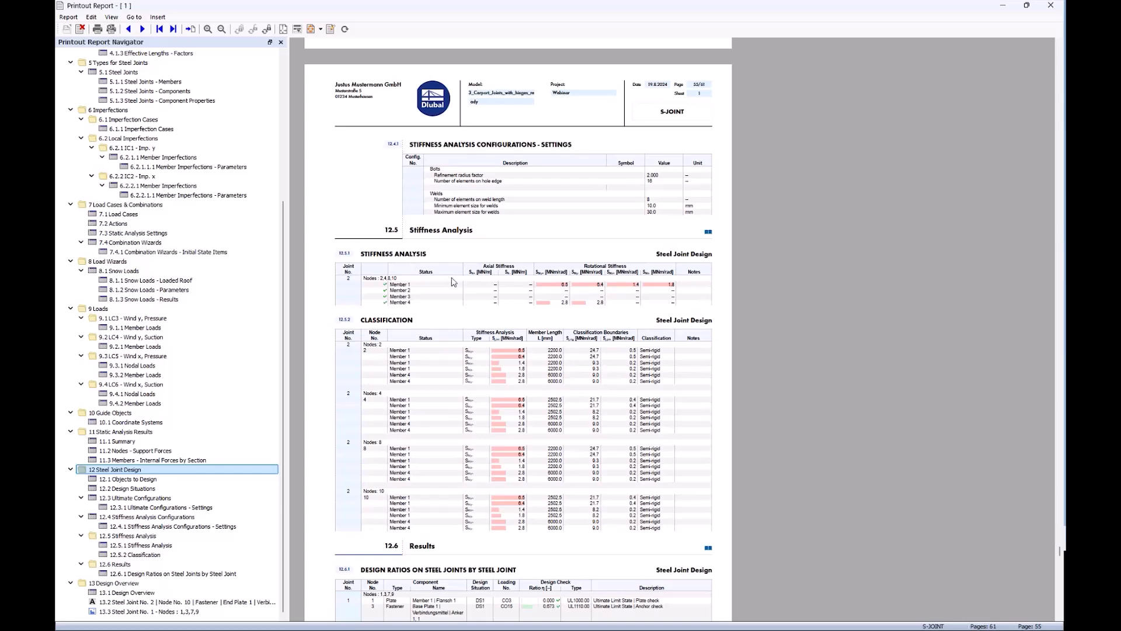
scroll(463, 343, down, 10)
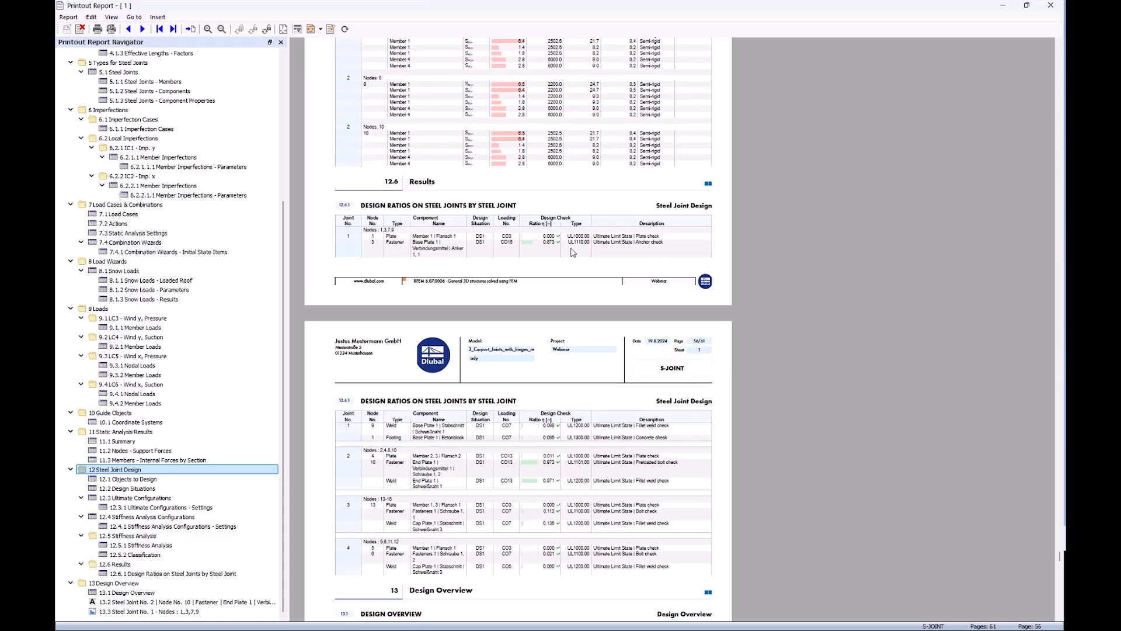
scroll(572, 253, down, 2)
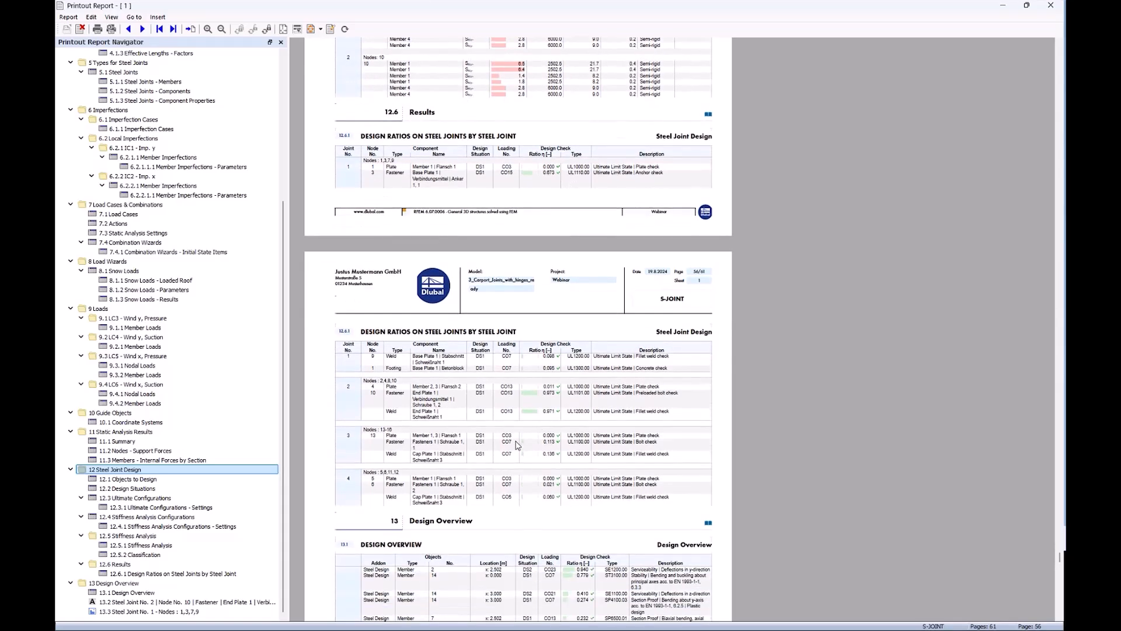
scroll(517, 445, down, 5)
scroll(517, 445, down, 6)
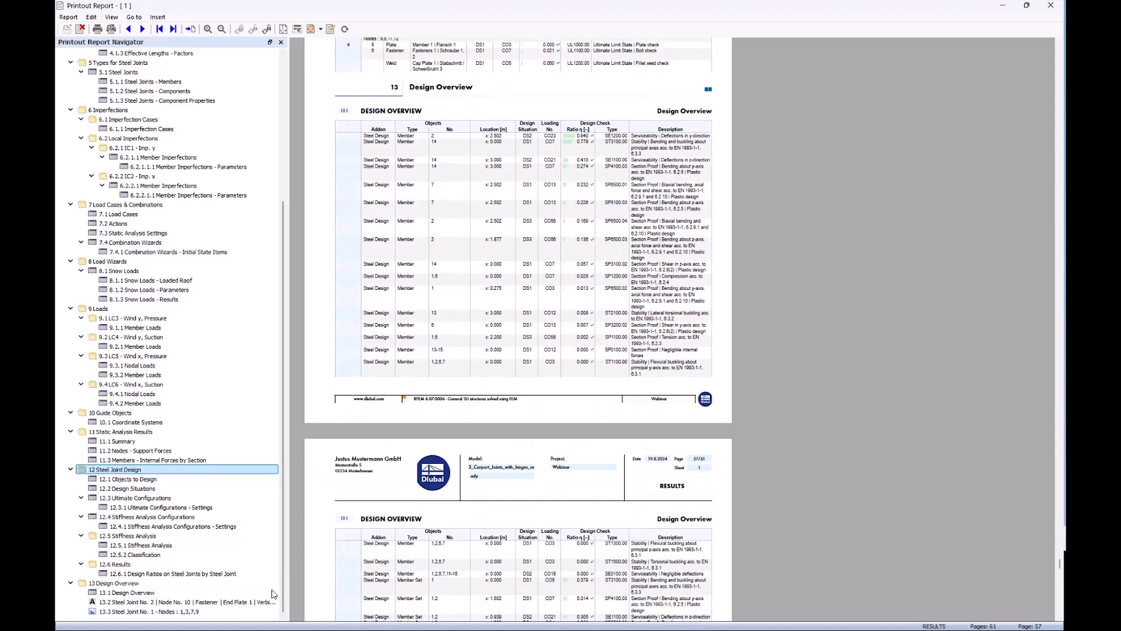
Step: Examine the Design Overview table, the fastener design check of steel joint 2 and the dimensioned graphic of steel joint 1
click(132, 594)
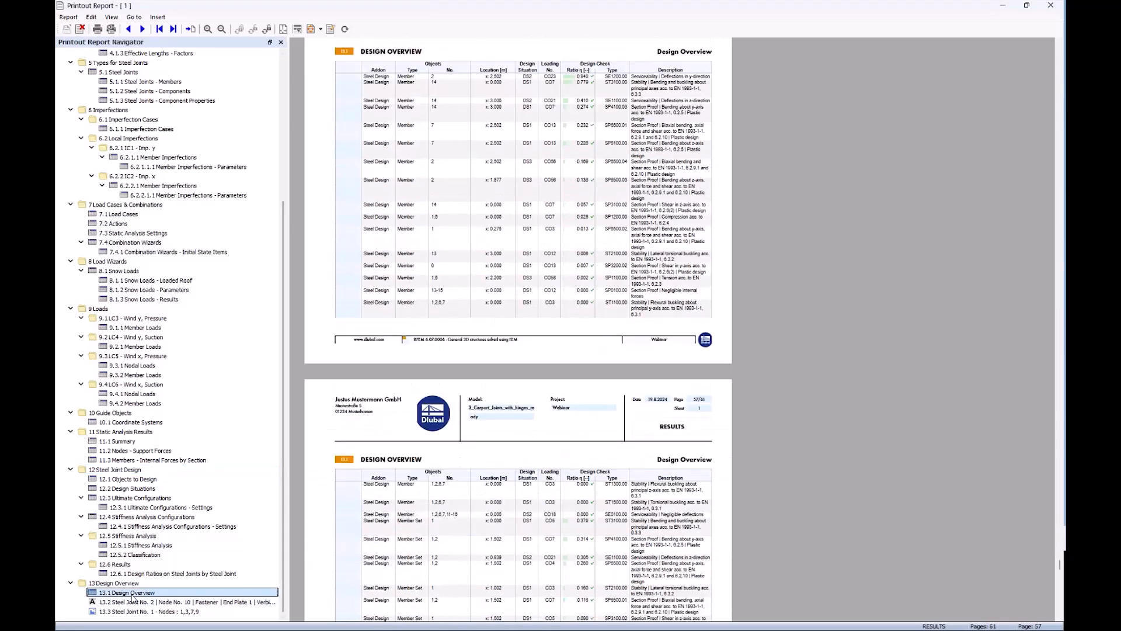
click(132, 601)
scroll(440, 403, up, 12)
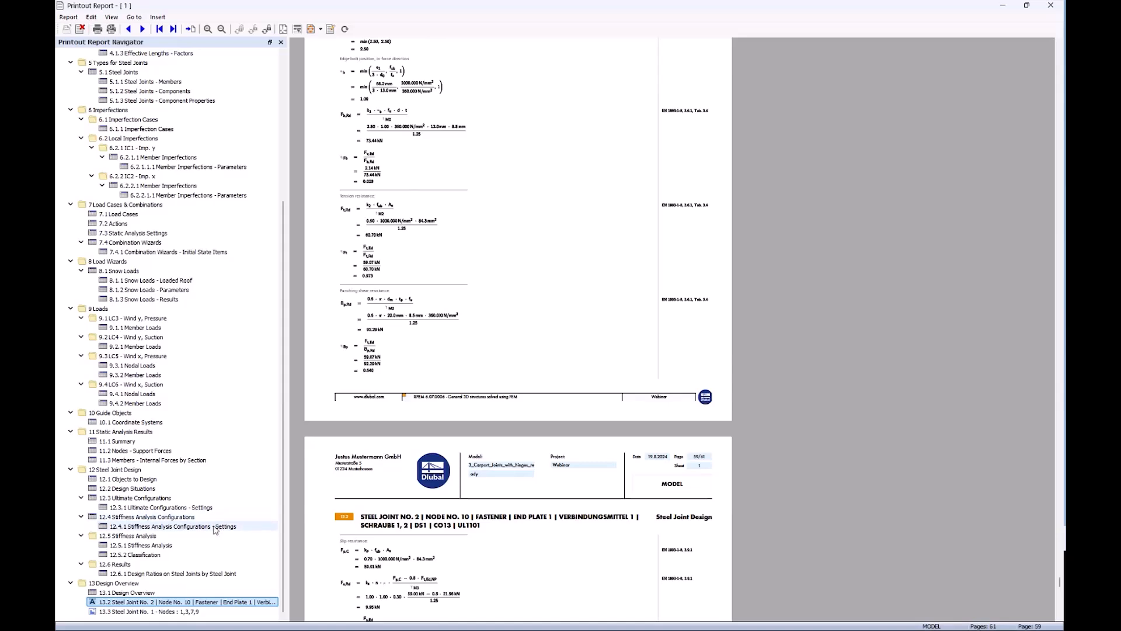
click(168, 612)
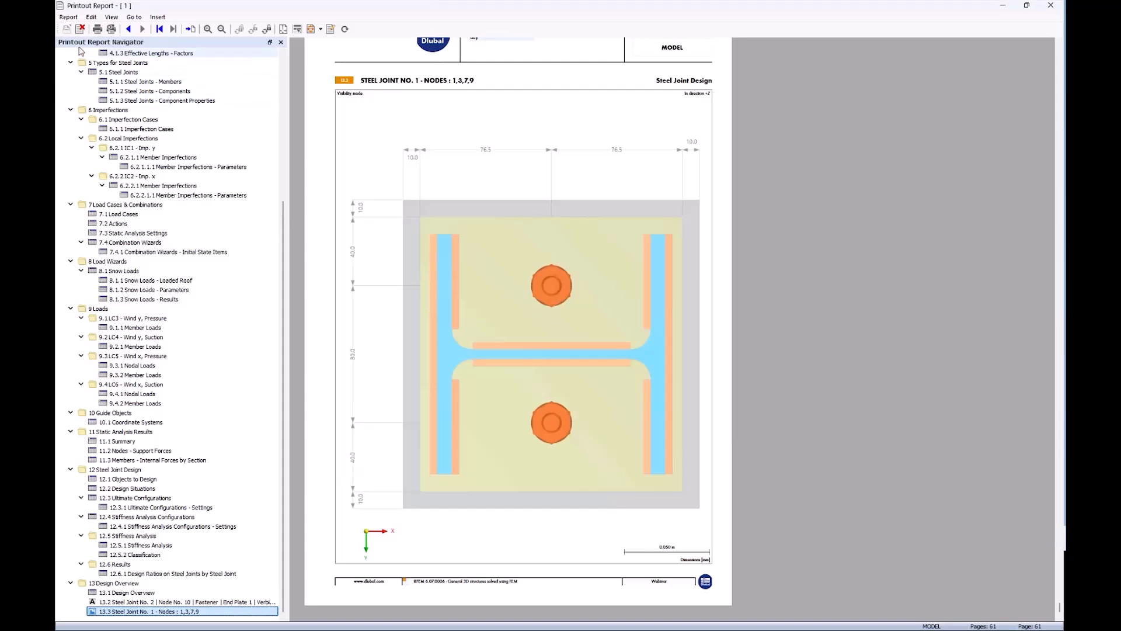
Step: View the report's export options and the languages available for the printout, and cancel the language selection
click(67, 18)
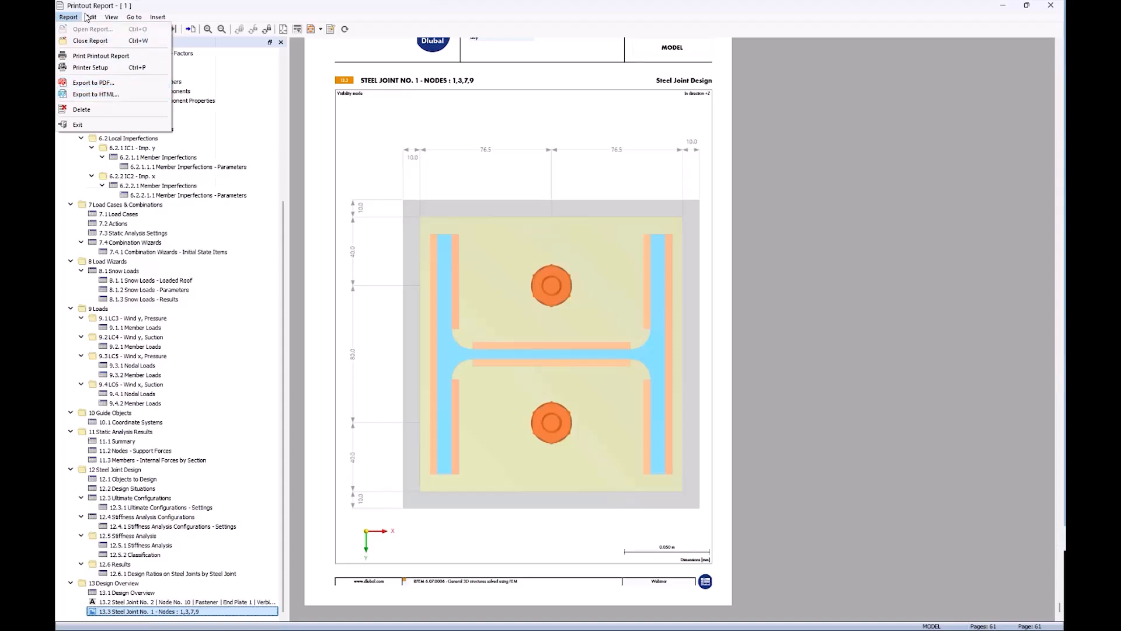
mouse_move(90, 16)
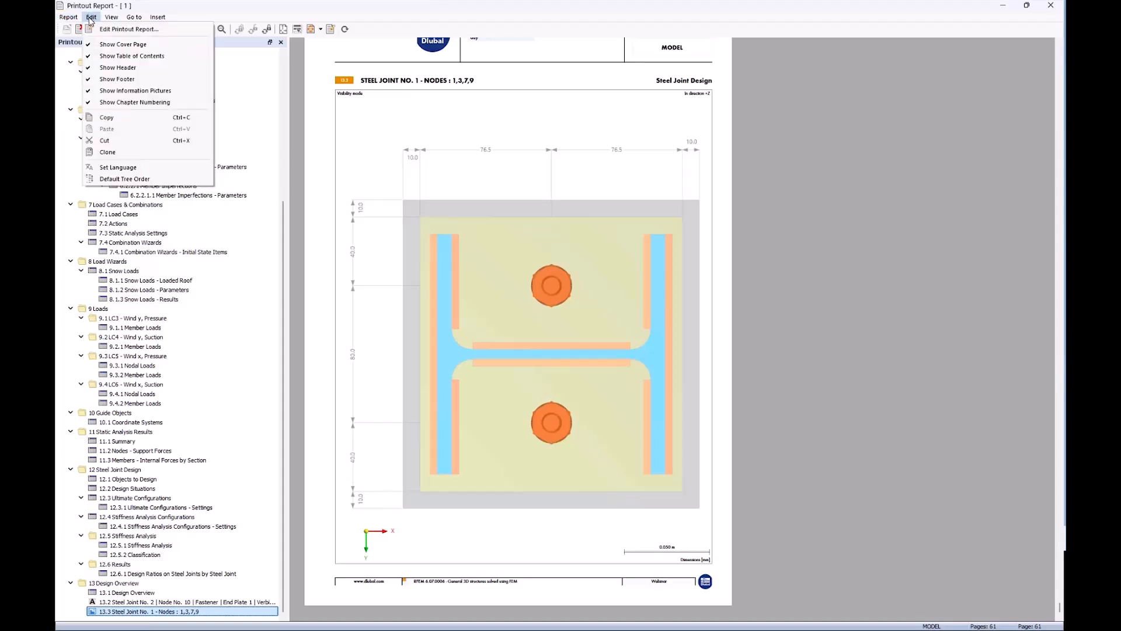
click(118, 167)
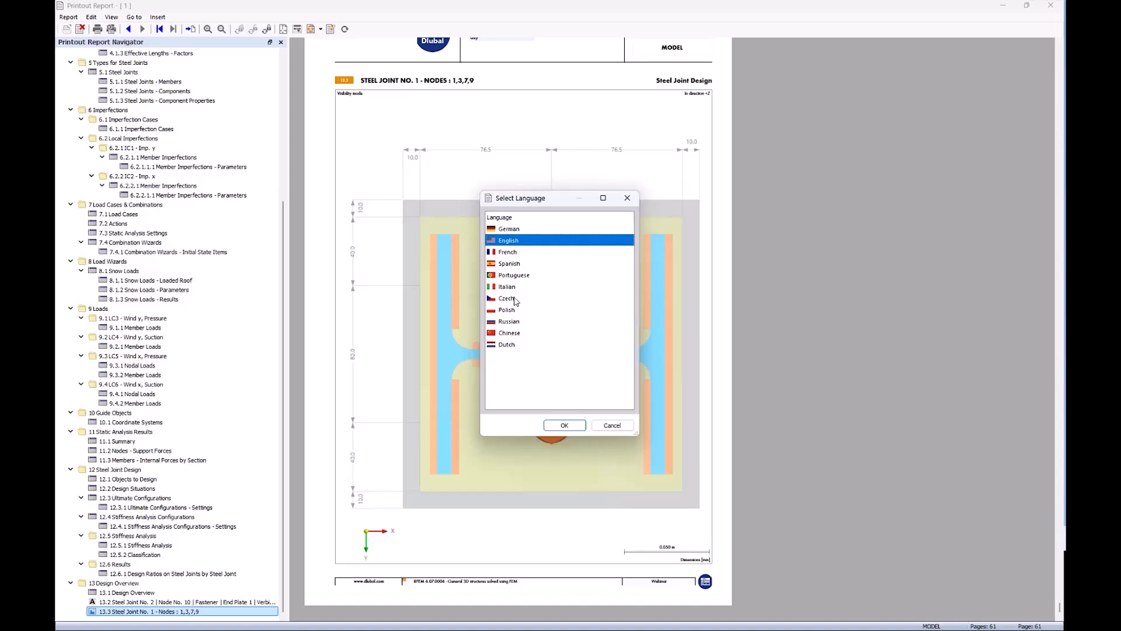
click(609, 426)
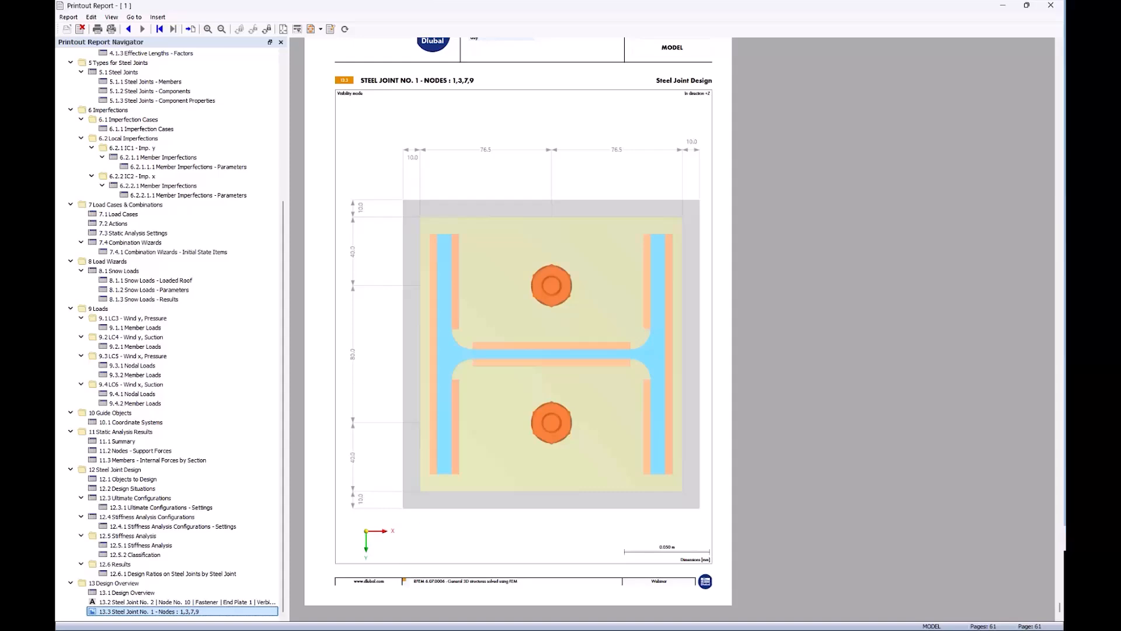
key(alt+Tab)
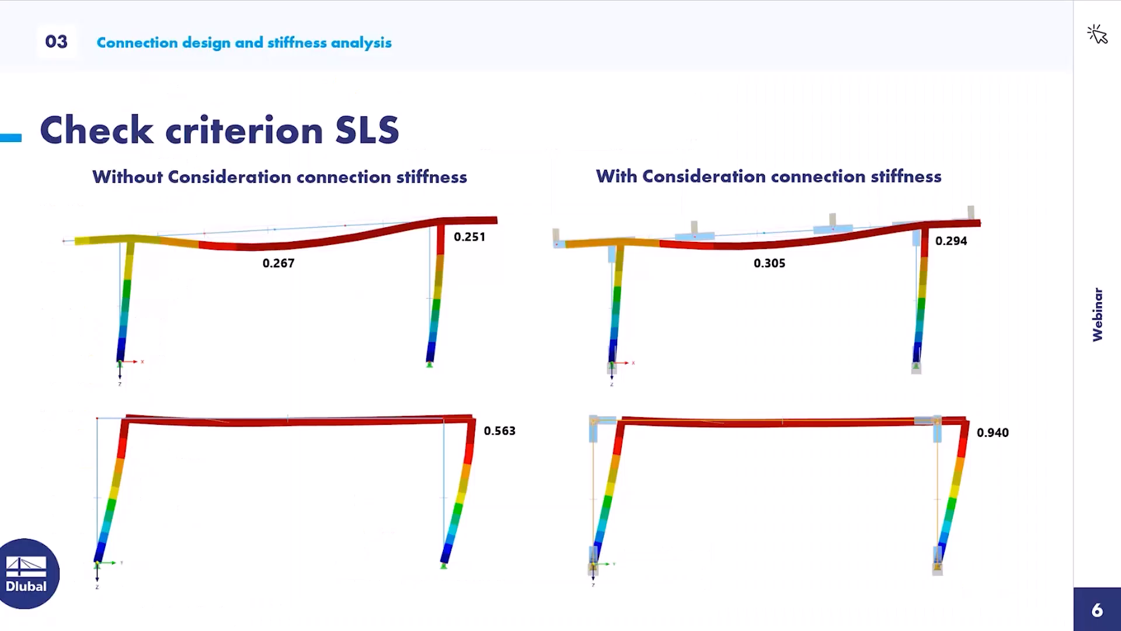
click(989, 357)
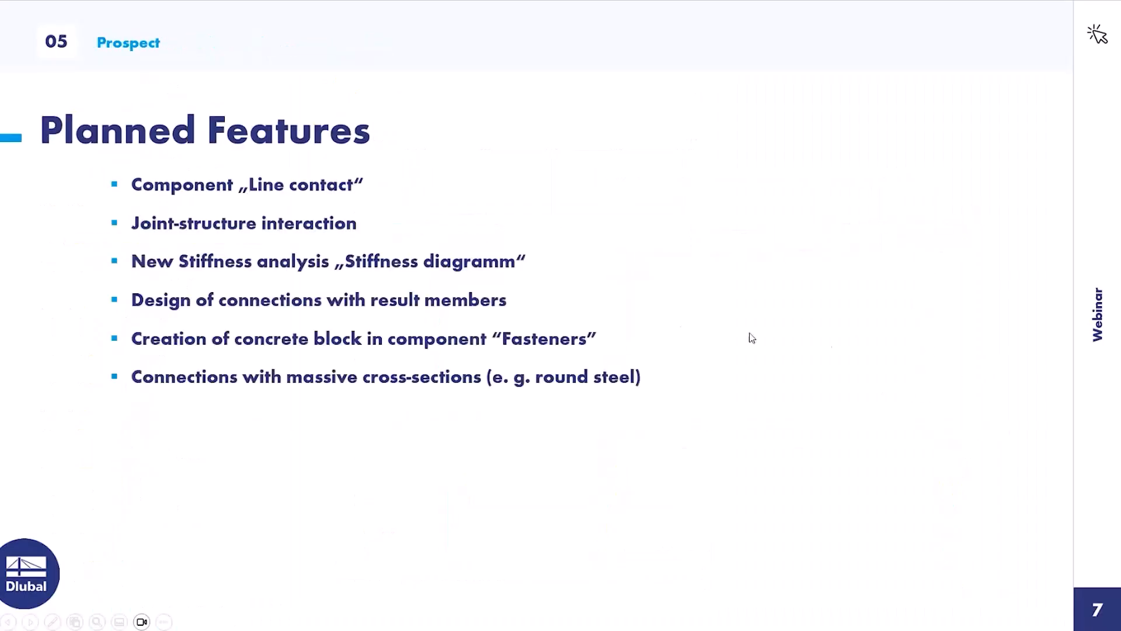